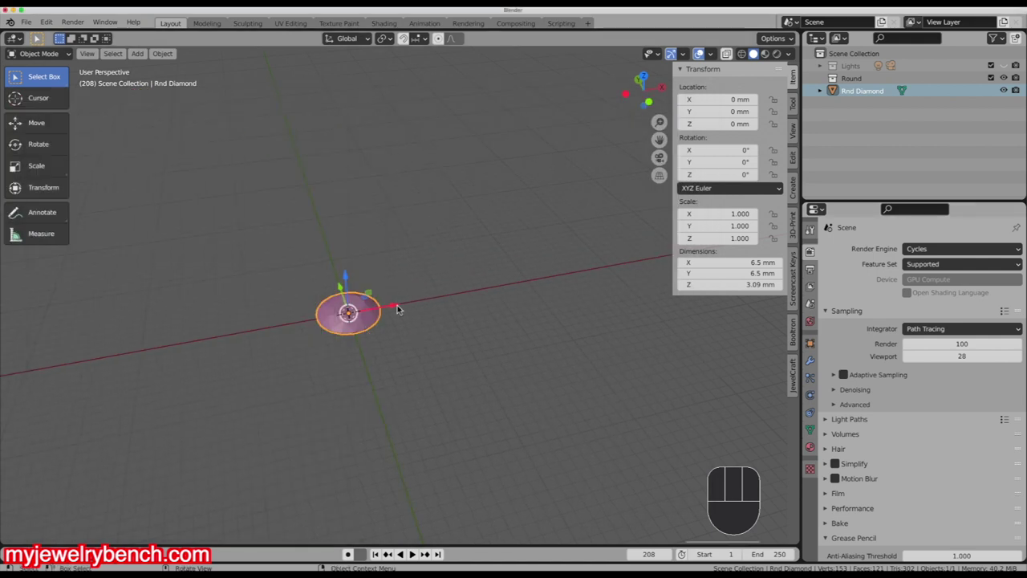
- Hide the Rnd Diamond object in the viewport and check the reference photo of the ring set
left_click(1003, 92)
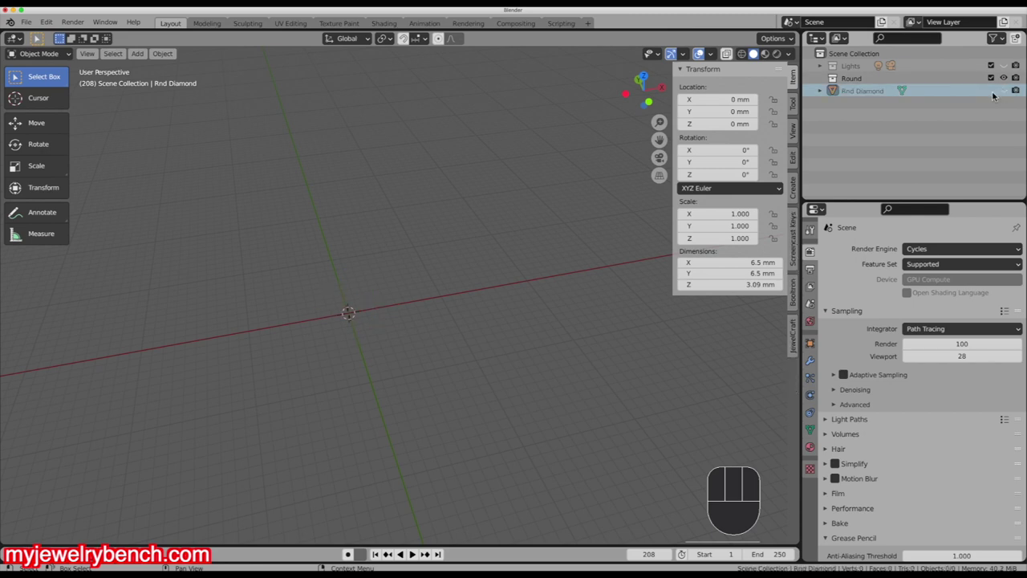
scroll(324, 335, "down", 3)
scroll(324, 337, "up", 2)
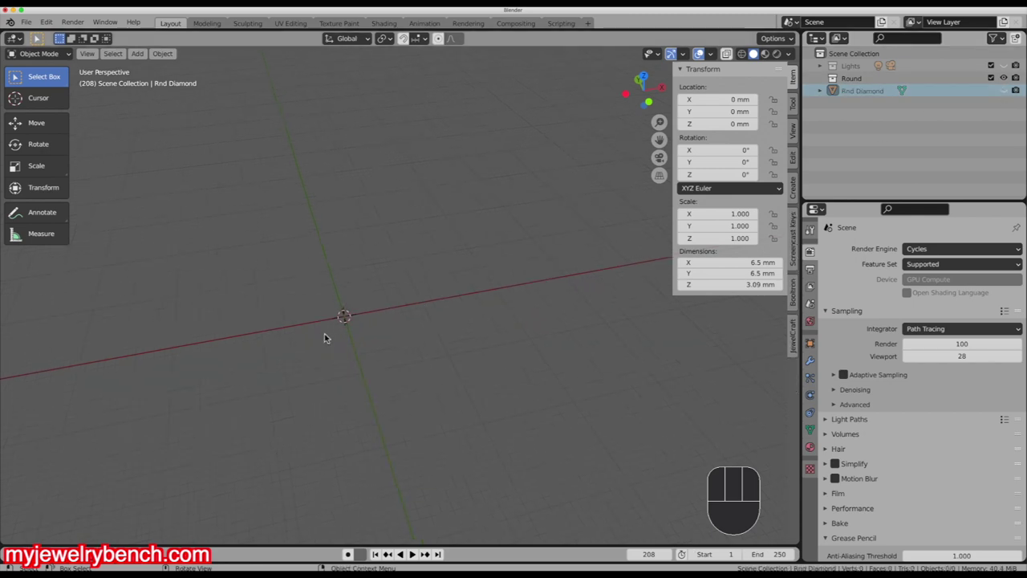
key("super+Tab")
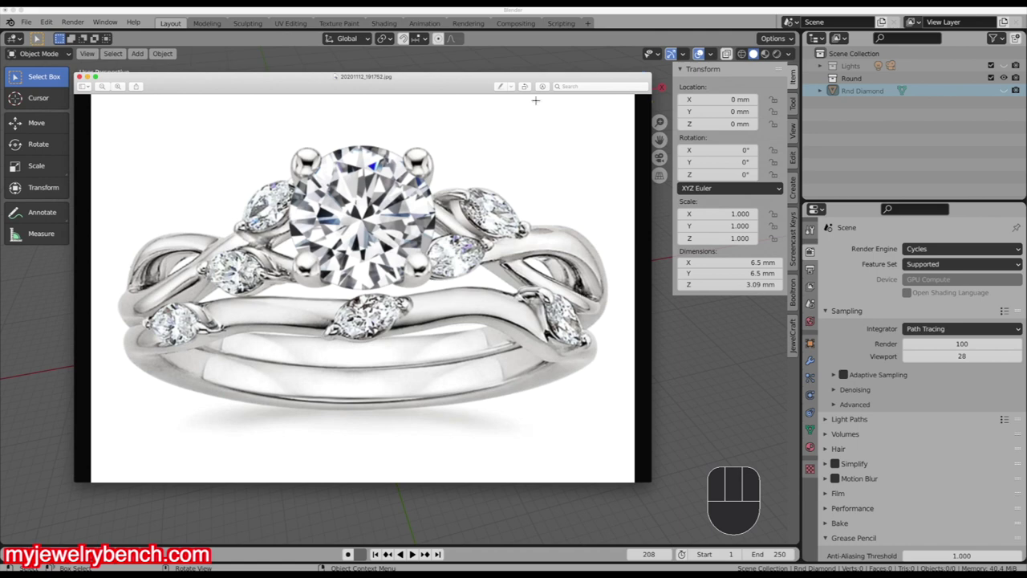
left_click_drag(175, 83, 2, 80)
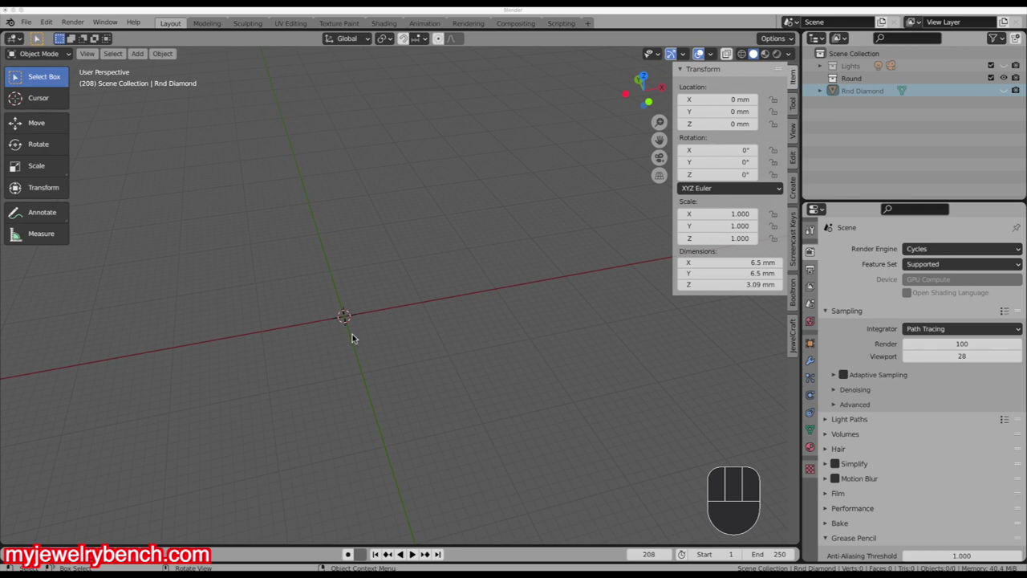
- Add a Bezier circle at the origin and scale it up to about 17.6 mm in diameter
key("shift+a")
mouse_move(326, 328)
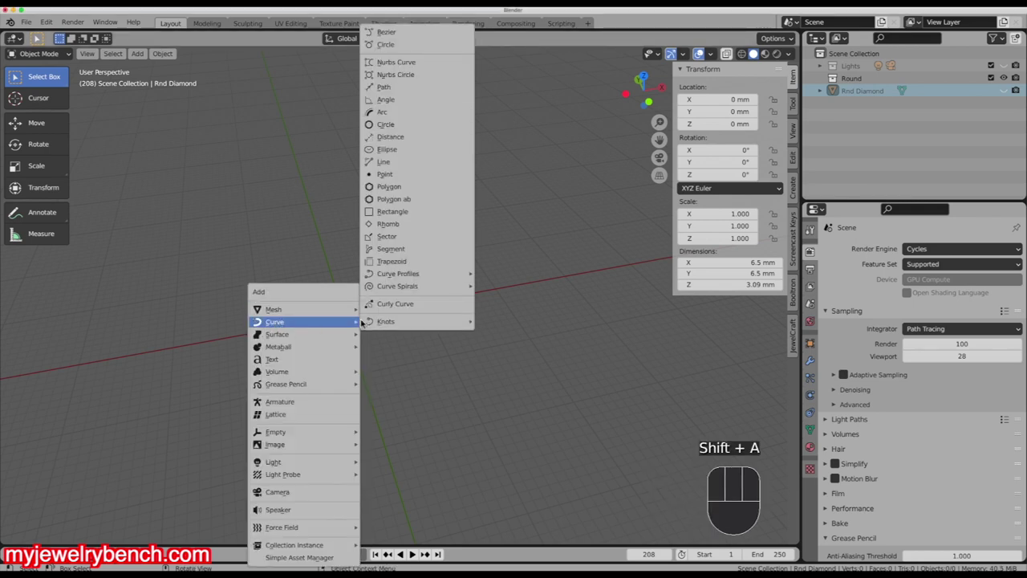
left_click(394, 46)
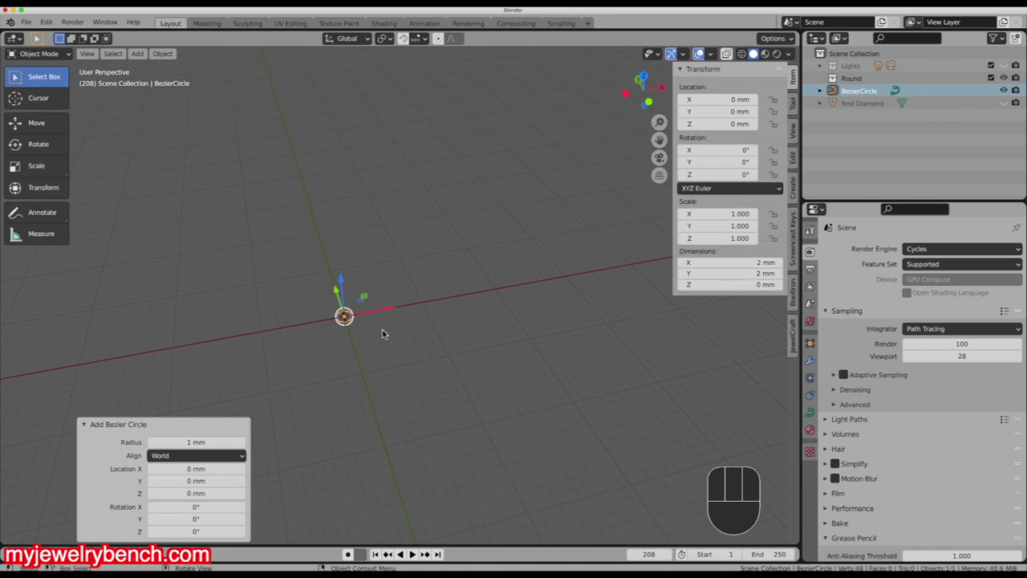
key("s")
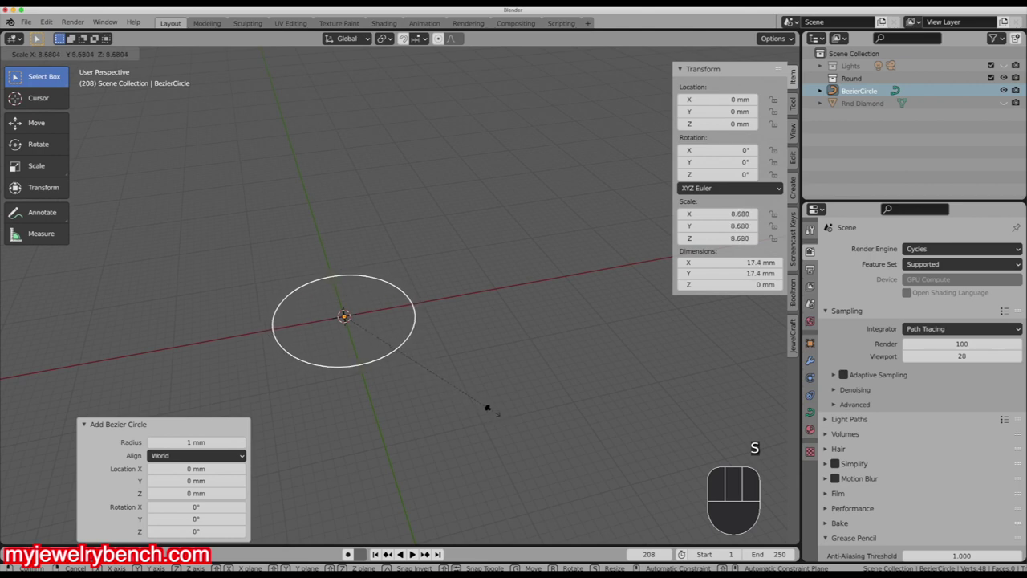
left_click(495, 415)
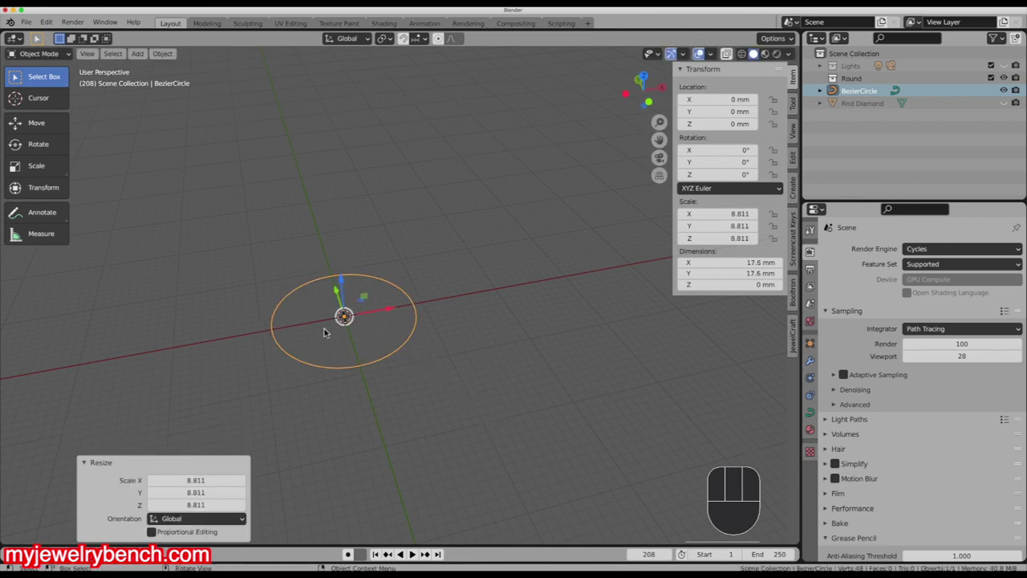
- Rotate the Bezier circle 90° about the X axis so it stands upright
key("r")
key("x")
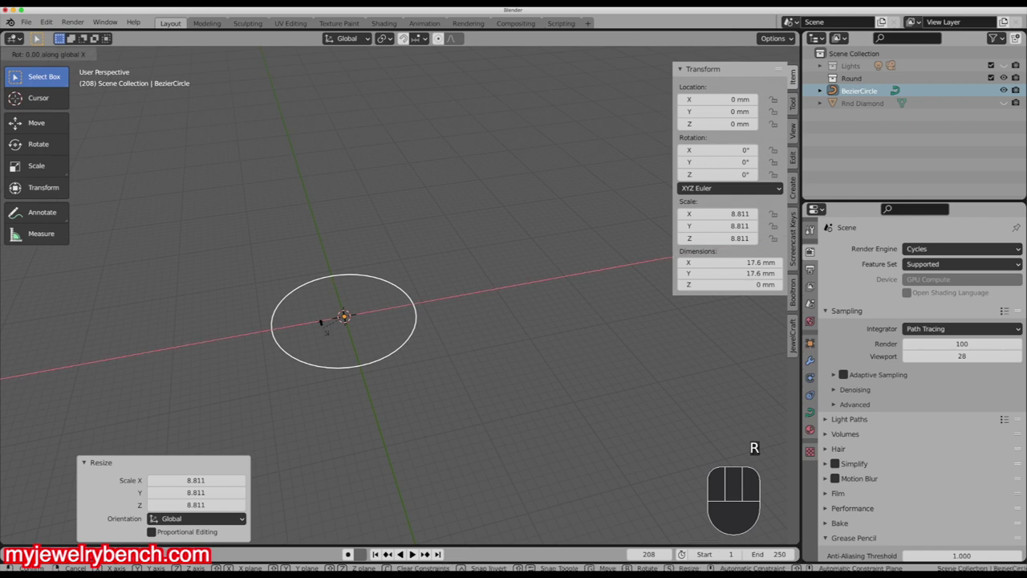
type("90")
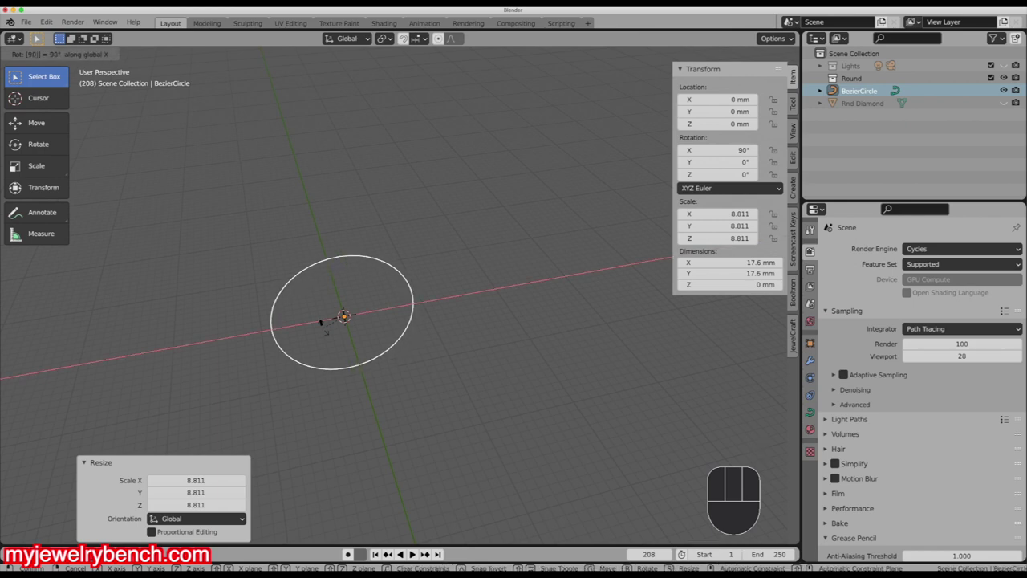
key("Return")
middle_click_drag(370, 289, 321, 260)
middle_click_drag(372, 324, 318, 318)
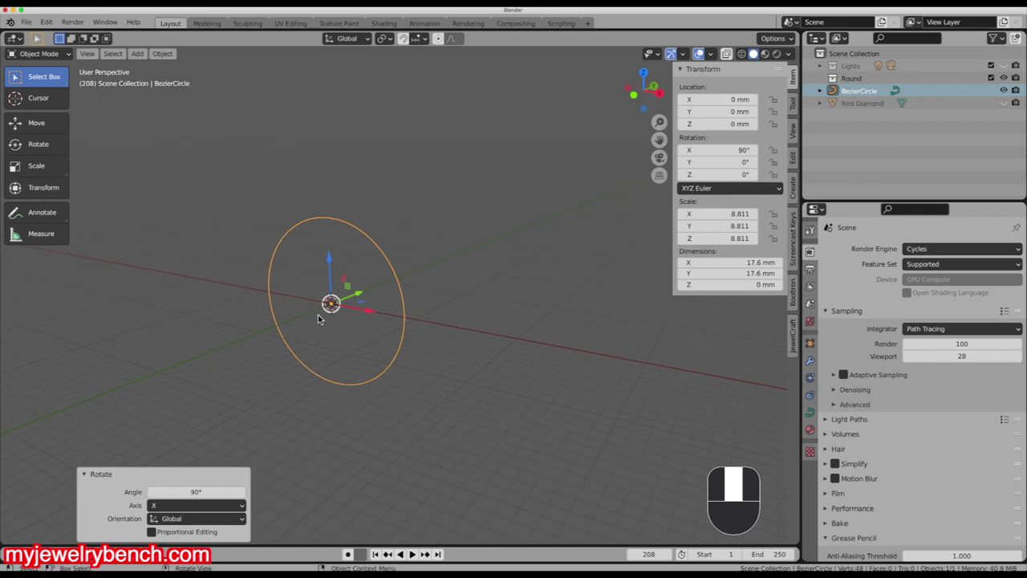
mouse_move(293, 252)
middle_mouse_down()
mouse_move(311, 226)
mouse_move(271, 264)
mouse_move(305, 259)
middle_mouse_up()
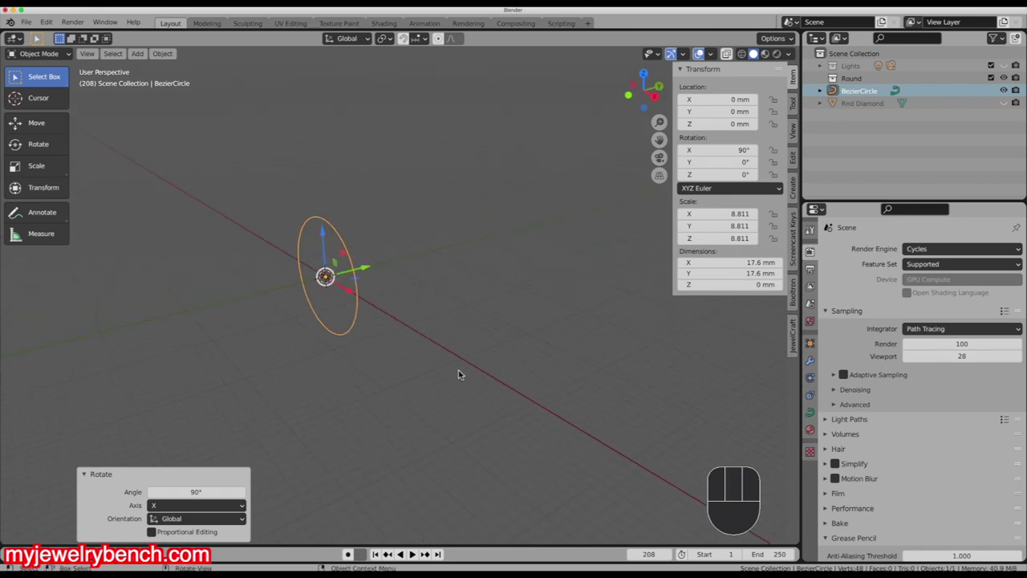
- Give the circle thickness with an extrusion of about 0.041 mm and a round bevel depth of about 0.08 mm
left_click(810, 411)
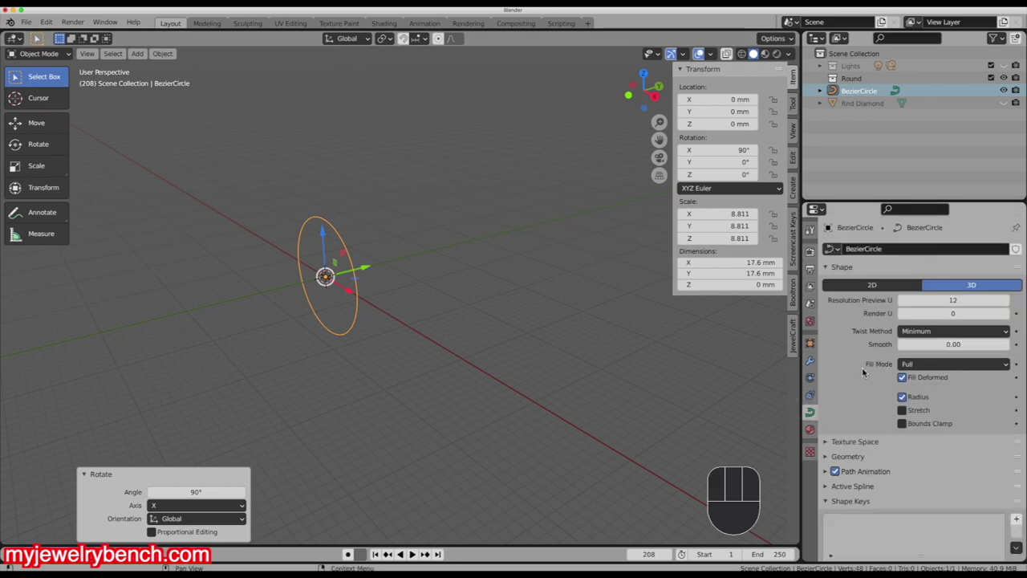
left_click(825, 457)
scroll(960, 325, "down", 5)
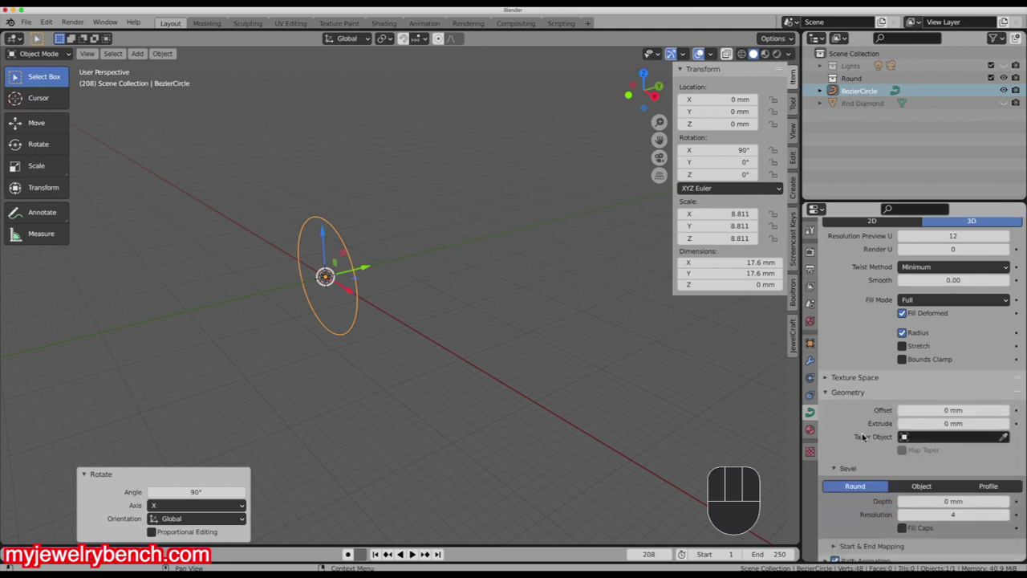
left_click_drag(955, 315, 967, 315)
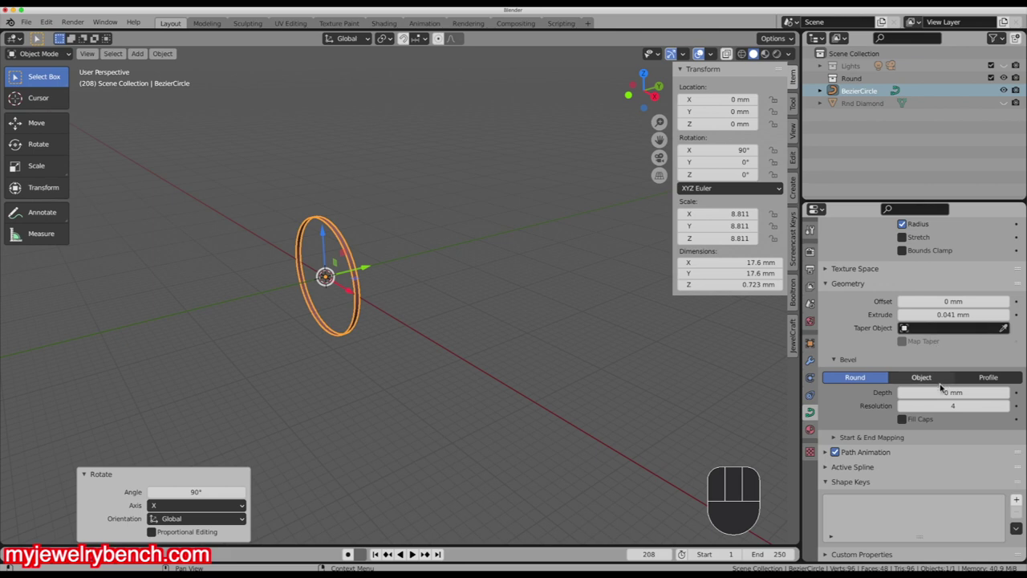
left_click_drag(954, 392, 981, 392)
middle_click_drag(365, 301, 438, 289)
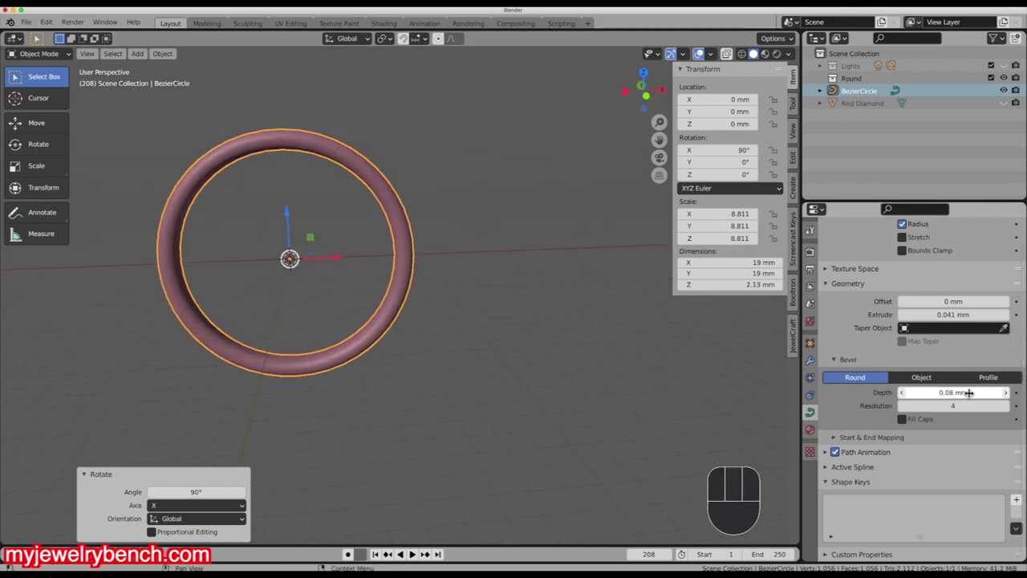
- Fine-tune the curve's extrusion, undoing unwanted changes, for a band about 2.04 mm wide
left_click_drag(963, 315, 636, 377)
middle_click_drag(637, 377, 397, 389)
left_click_drag(959, 315, 907, 314)
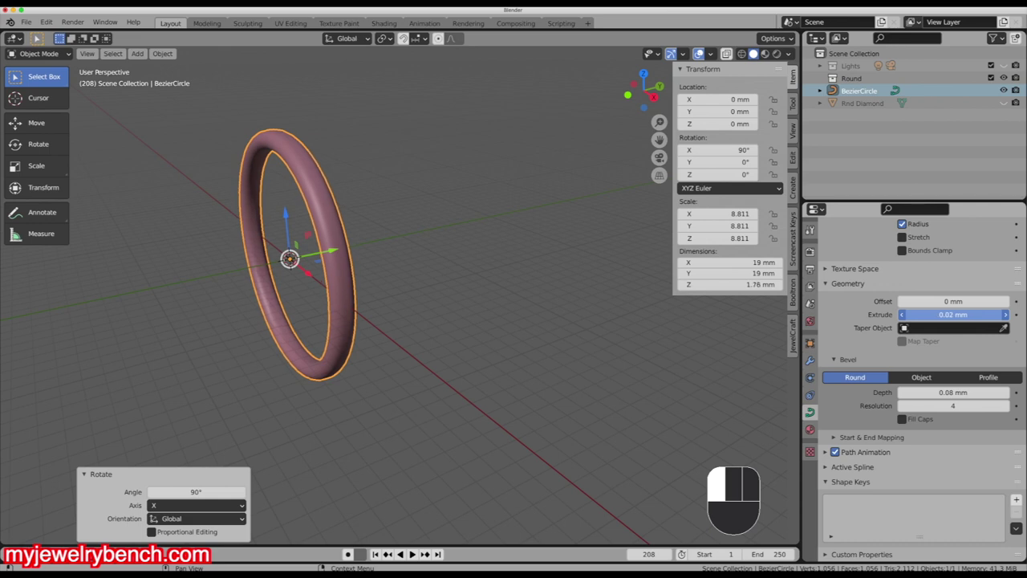
key("super+z")
key("super+z")
key("super+z")
key("super+z")
key("super+z")
key("super+z")
key("super+z")
key("super+z")
key("super+z")
key("super+z")
key("super+z")
key("super+z")
key("super+z")
key("super+z")
key("super+z")
key("super+z")
key("super+z")
key("super+z")
key("super+z")
key("super+z")
middle_click_drag(513, 163, 407, 278)
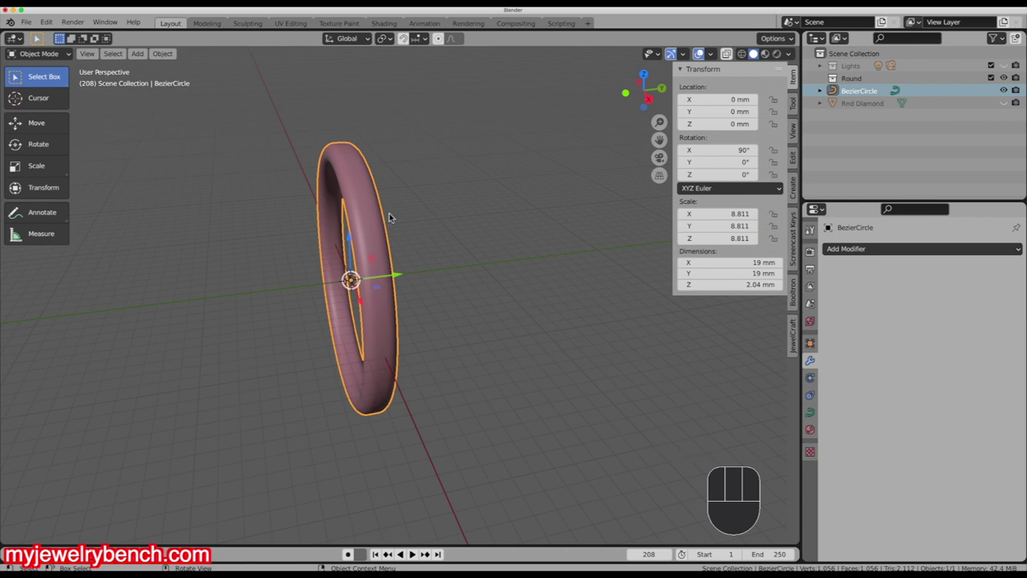
- Enter Edit Mode on the ring curve and subdivide all its segments with 1 cut
key("Tab")
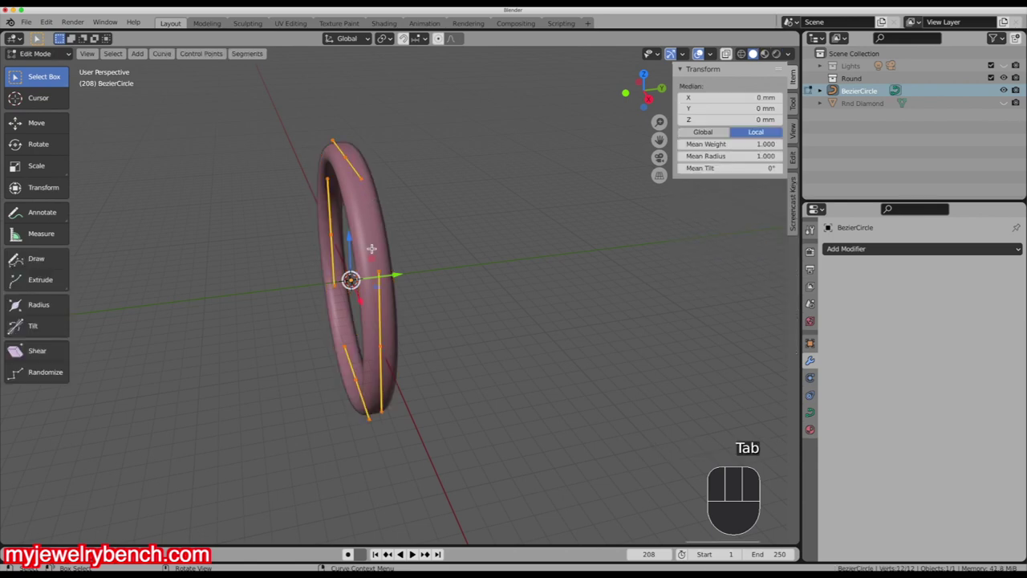
middle_click_drag(371, 250, 477, 216)
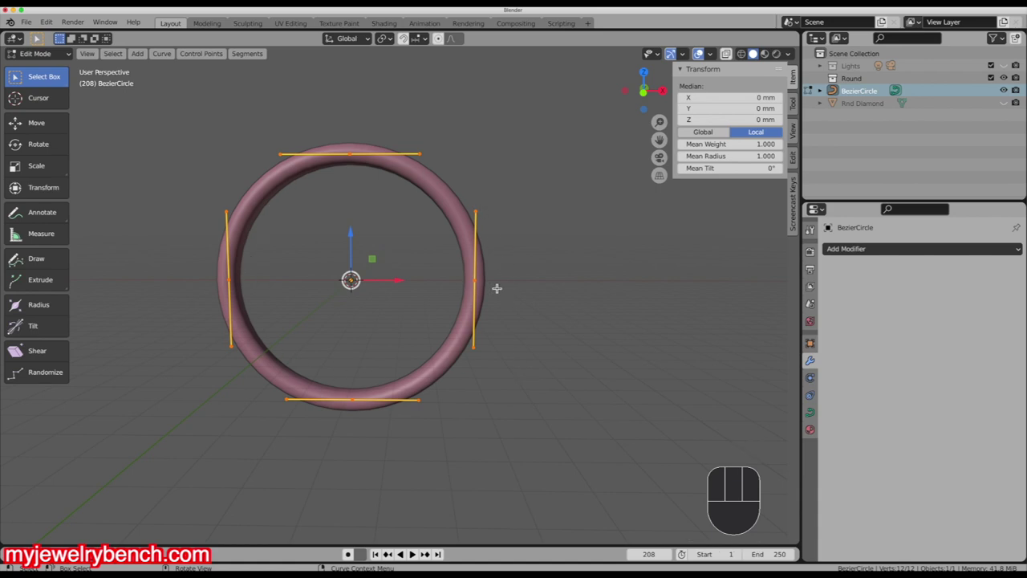
middle_click_drag(449, 224, 380, 234)
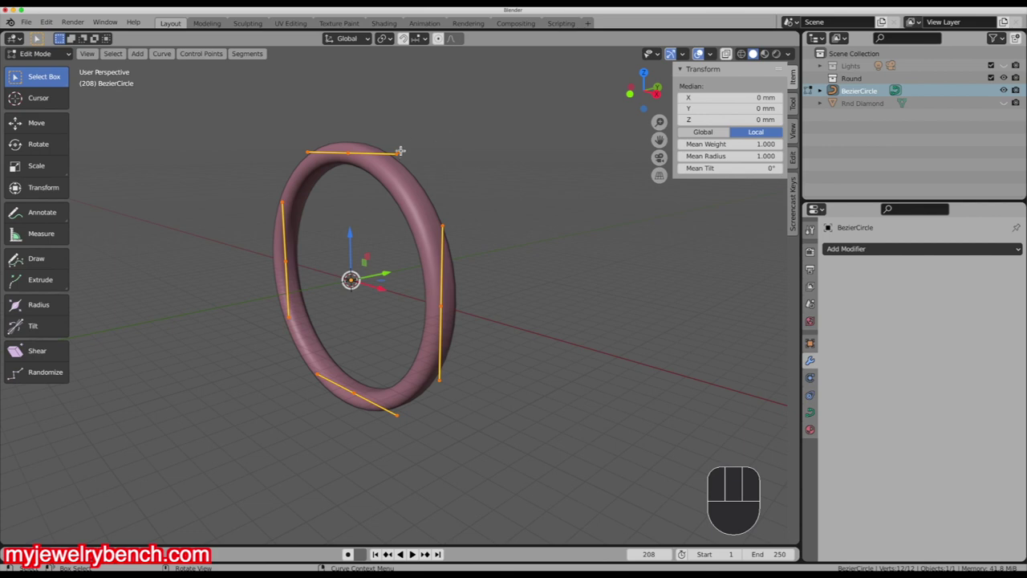
right_click(370, 157)
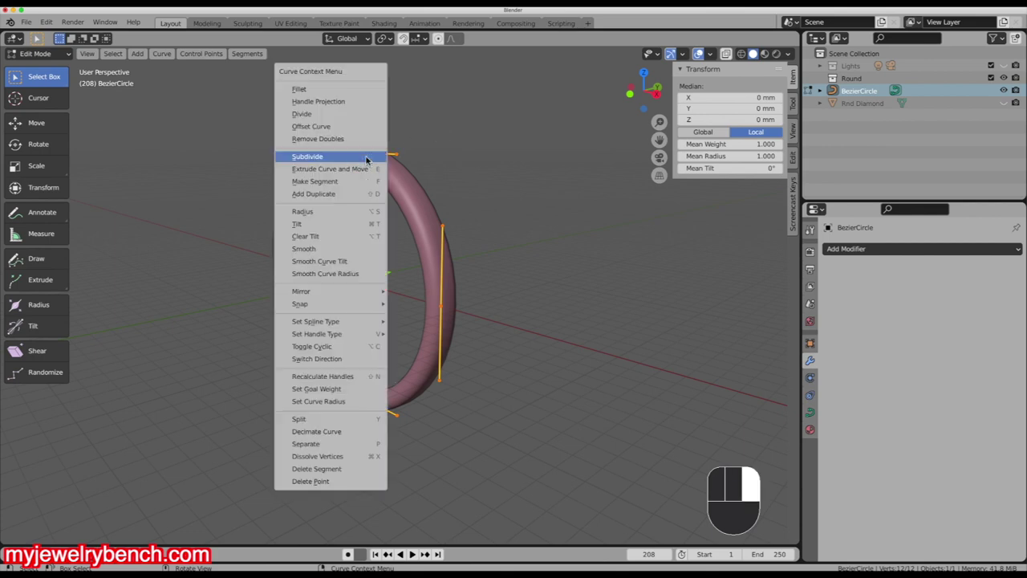
left_click(306, 158)
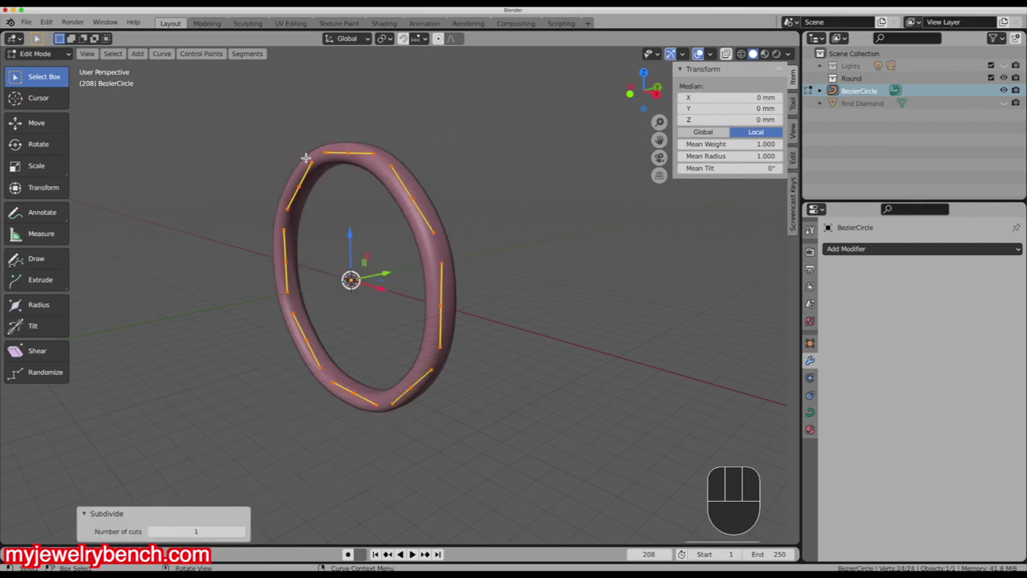
middle_click_drag(274, 257, 313, 186)
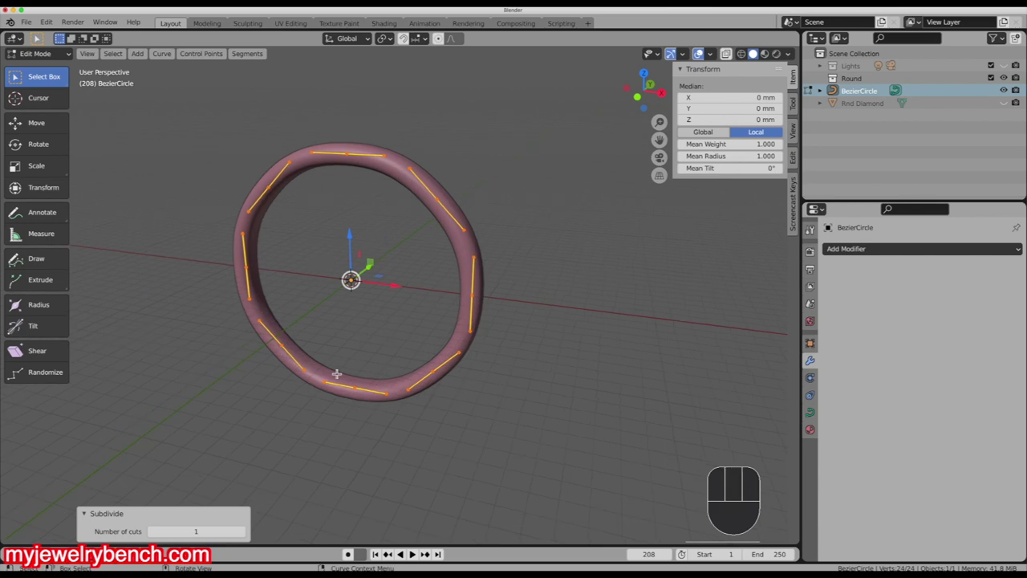
middle_click_drag(445, 246, 313, 240)
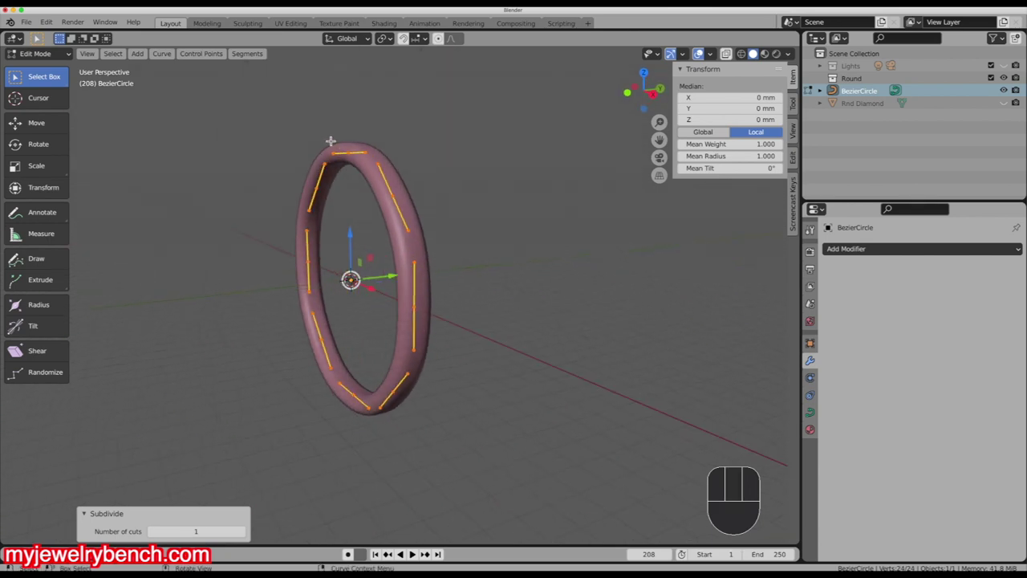
- Shift the control point at the top of the ring sideways along positive global Y
left_click(346, 157)
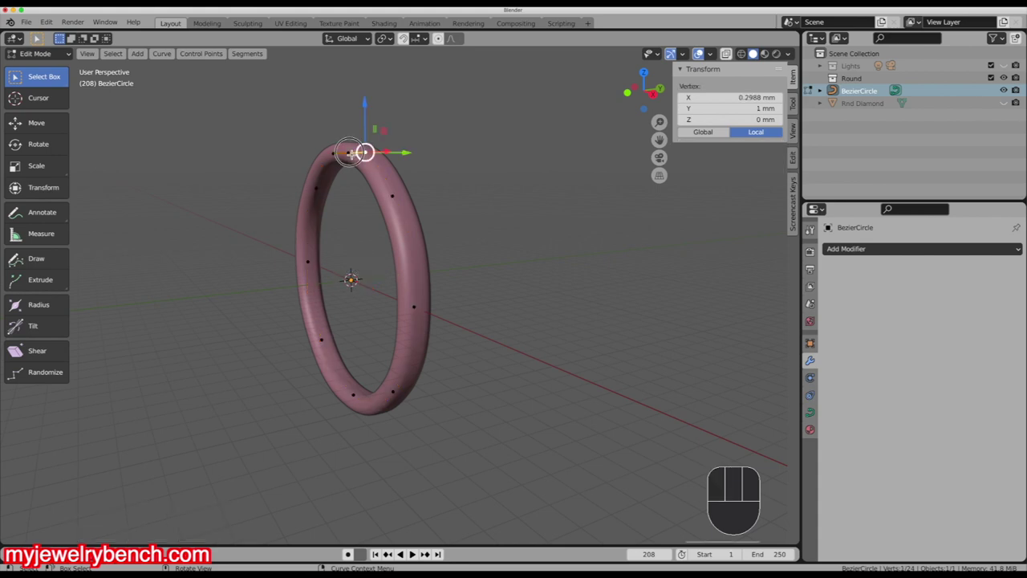
left_click(347, 152)
middle_click_drag(348, 189, 381, 187)
middle_click_drag(437, 152, 397, 193)
key("KP_3")
left_click_drag(379, 119, 420, 119)
middle_click_drag(382, 209, 424, 214)
- Move the two shoulder control points beside the top one together by about -1.39 mm along global Y
left_click(398, 177)
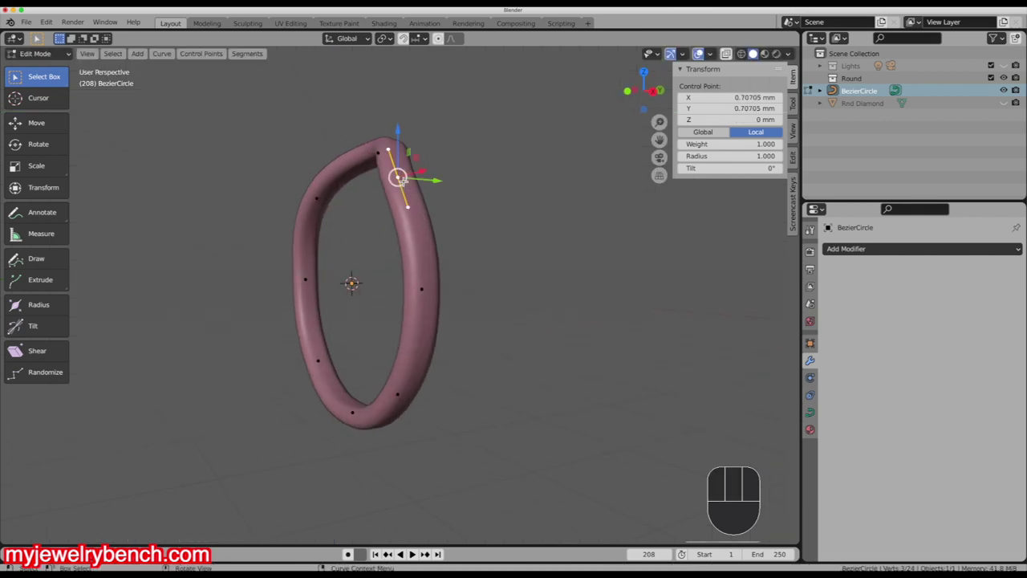
left_click(318, 203, "shift")
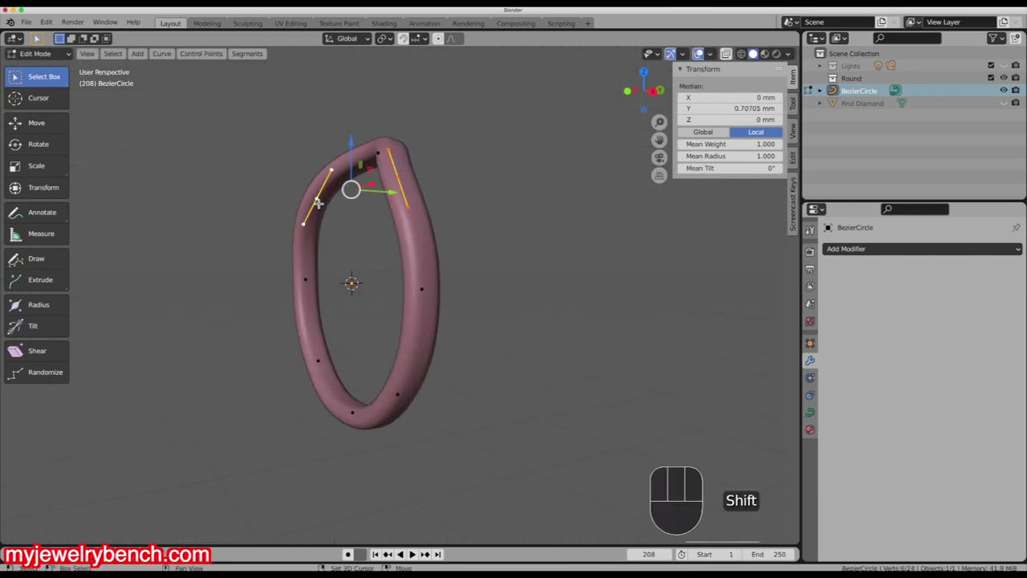
middle_click_drag(420, 201, 394, 215)
left_click_drag(394, 195, 377, 197)
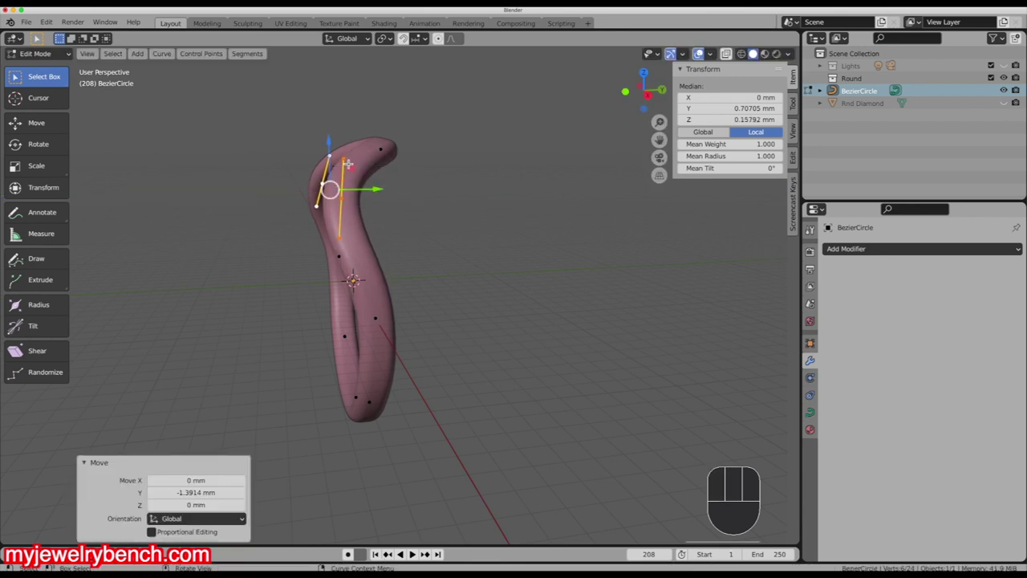
middle_click_drag(363, 191, 377, 240)
- Set the transform orientation to Normal and slide the upper handle of the positive-X shoulder point along the curve
left_click(348, 181)
middle_click_drag(423, 264, 401, 193)
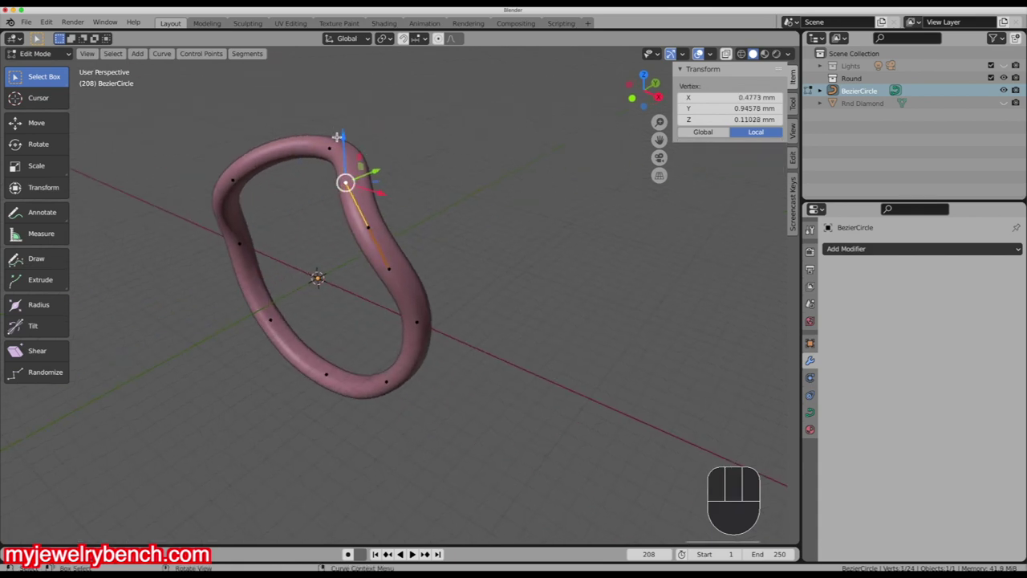
left_click(353, 38)
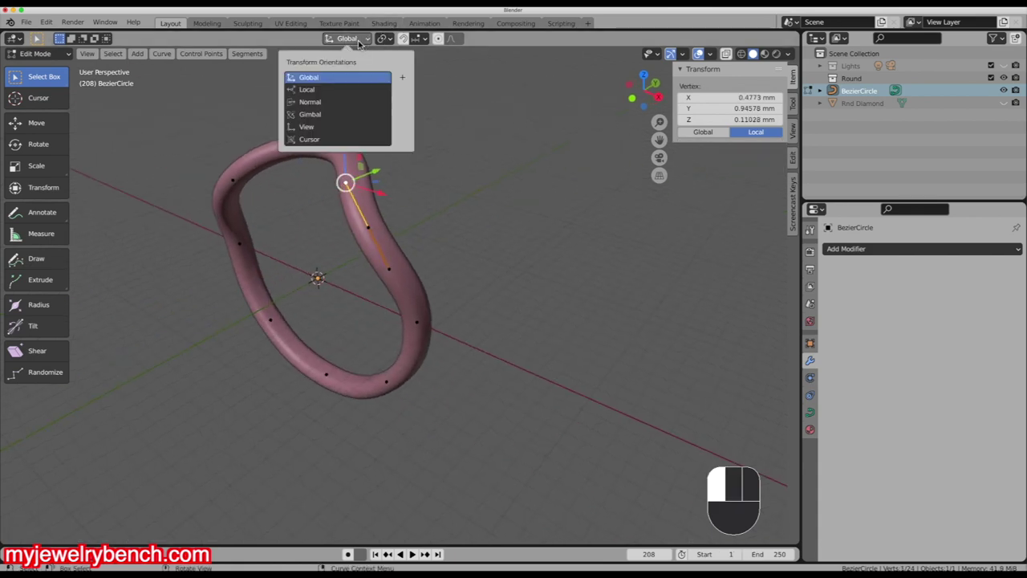
left_click(327, 102)
middle_click_drag(451, 226, 385, 192)
left_click_drag(329, 144, 346, 188)
- Move the upper handle of the opposite shoulder point about 1.69 mm along its normal Z axis
left_click(257, 177)
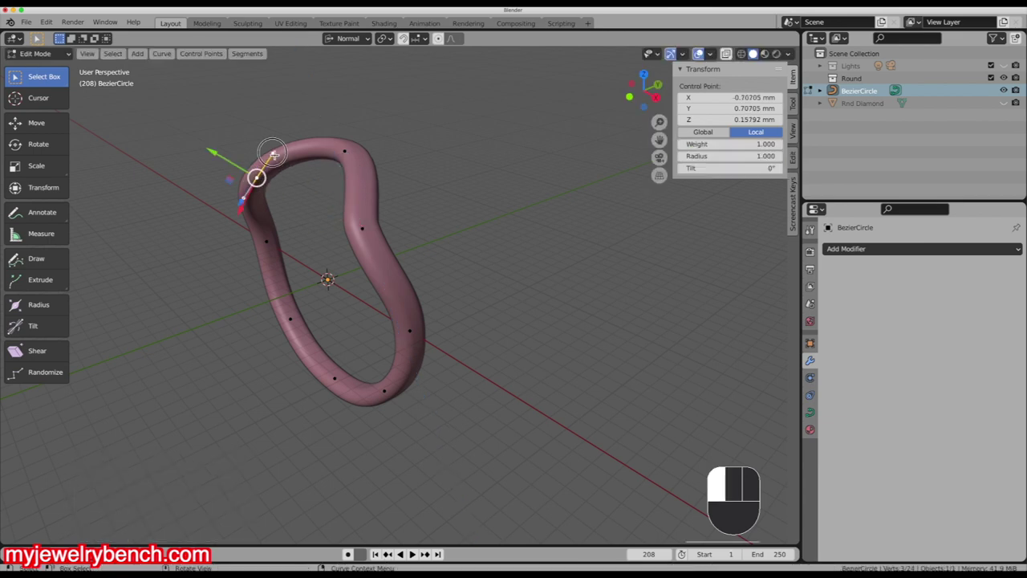
left_click(272, 153)
left_click_drag(252, 184, 250, 198)
middle_click_drag(280, 241, 470, 151)
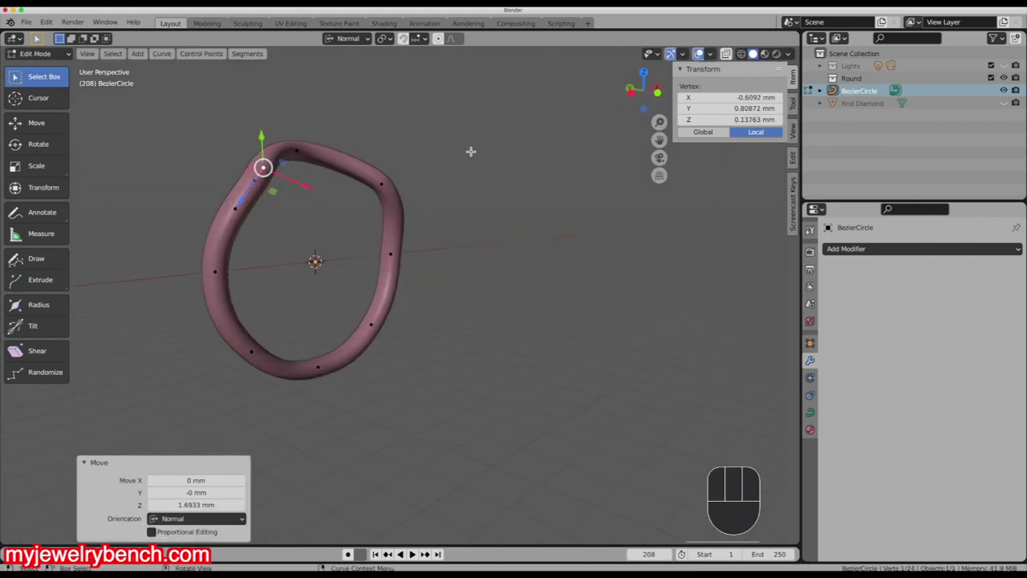
- Set the transform orientation back to Global and view the ring from the front
left_click(348, 39)
left_click(321, 79)
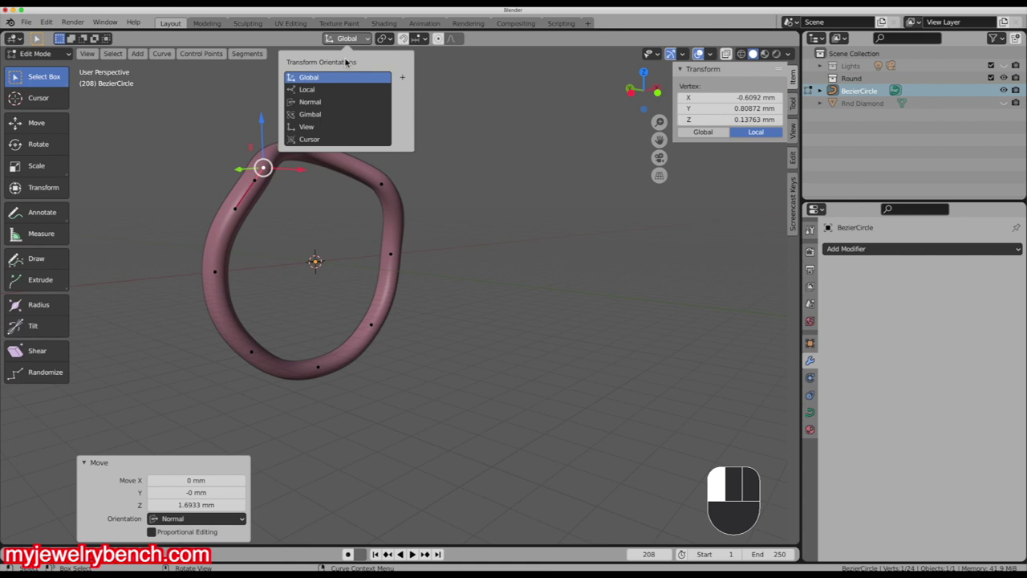
middle_click_drag(420, 296, 530, 329)
key("KP_1")
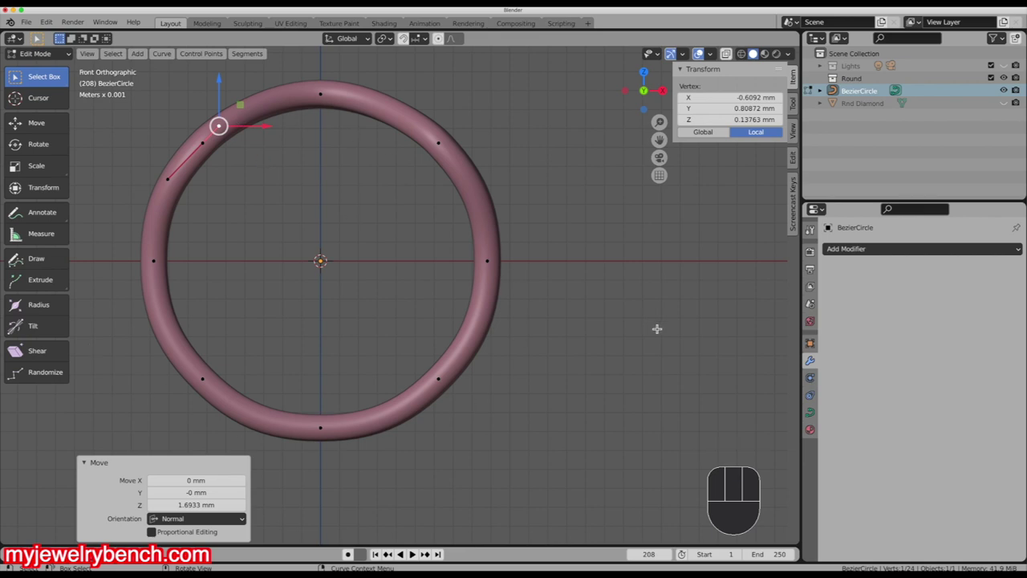
- Move the upper handle of the negative-X shoulder point about 0.30 mm along global Y
key("KP_3")
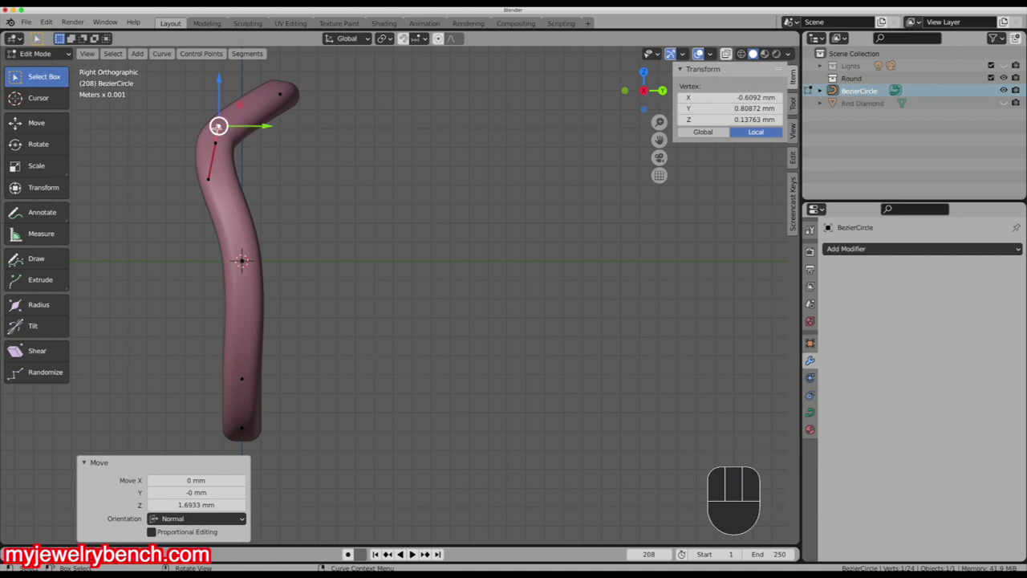
left_click_drag(273, 128, 285, 128)
middle_click_drag(285, 128, 243, 234)
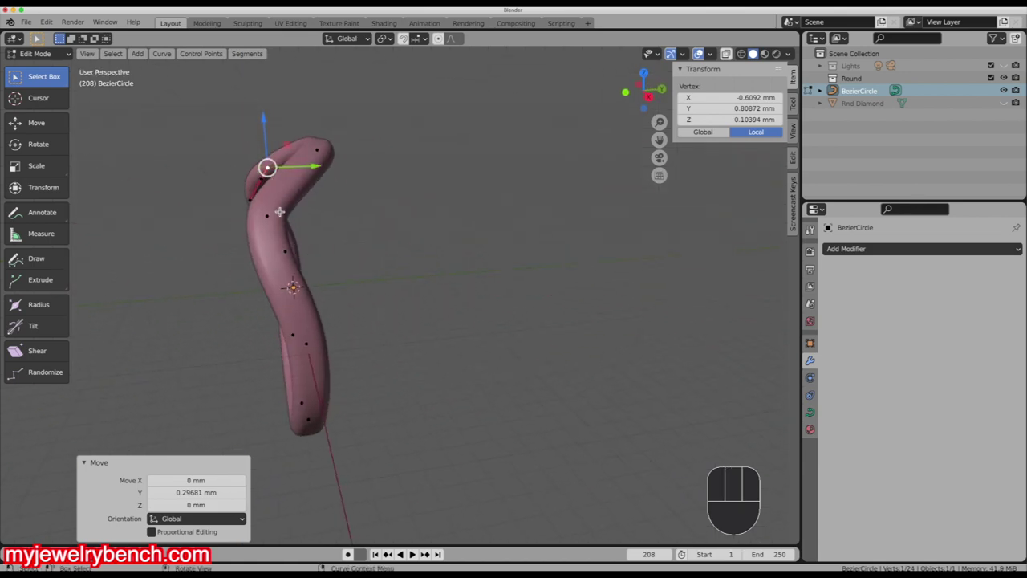
- Move the positive-X shoulder point's upper handle about 0.29 mm along global Y, and fine-tune it by about -0.06 mm in top view
left_click(266, 215)
left_click(276, 199)
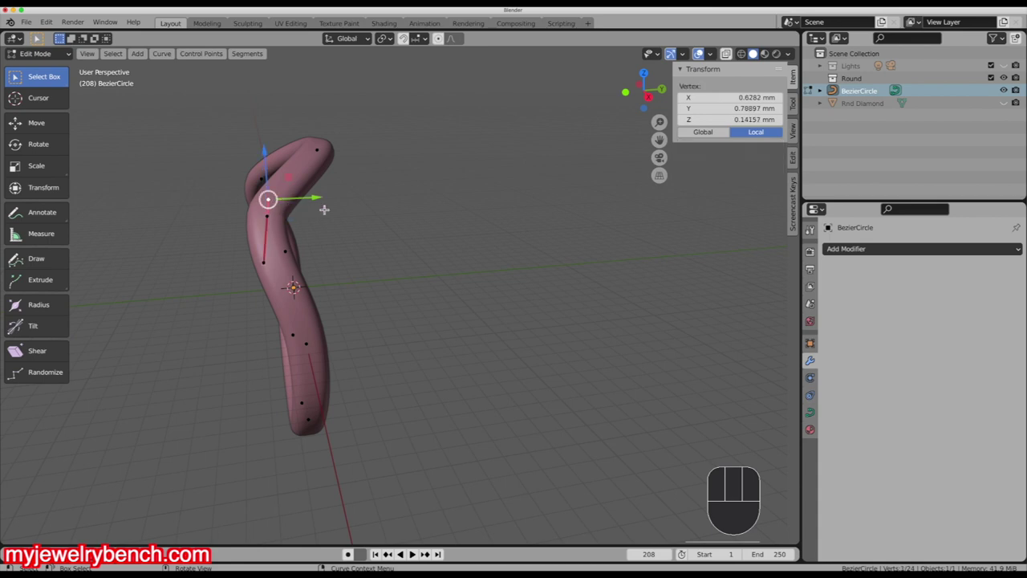
left_click_drag(322, 201, 329, 201)
key("KP_7")
scroll(593, 226, "down", 2)
scroll(387, 233, "up", 2)
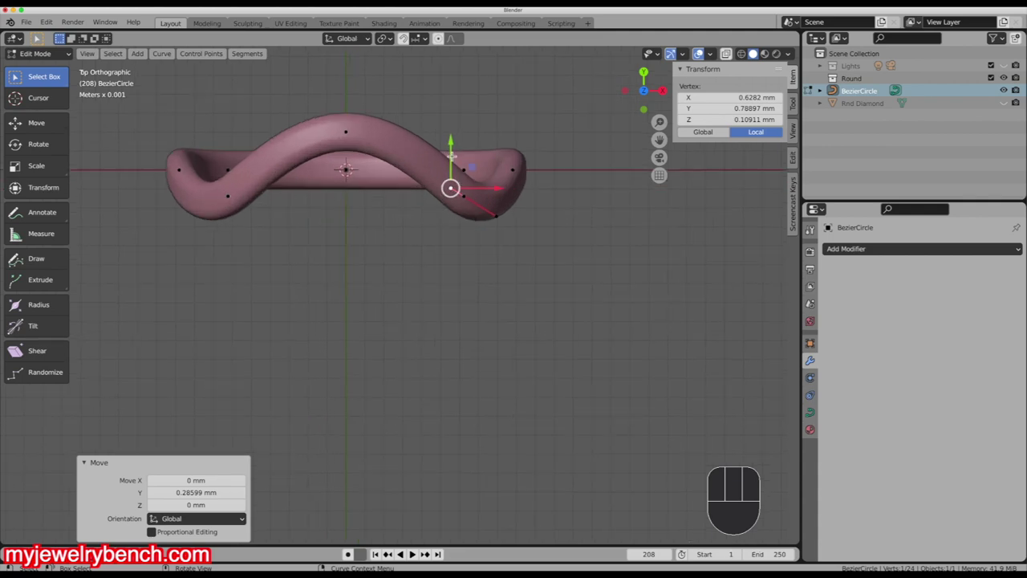
left_click_drag(451, 143, 459, 142)
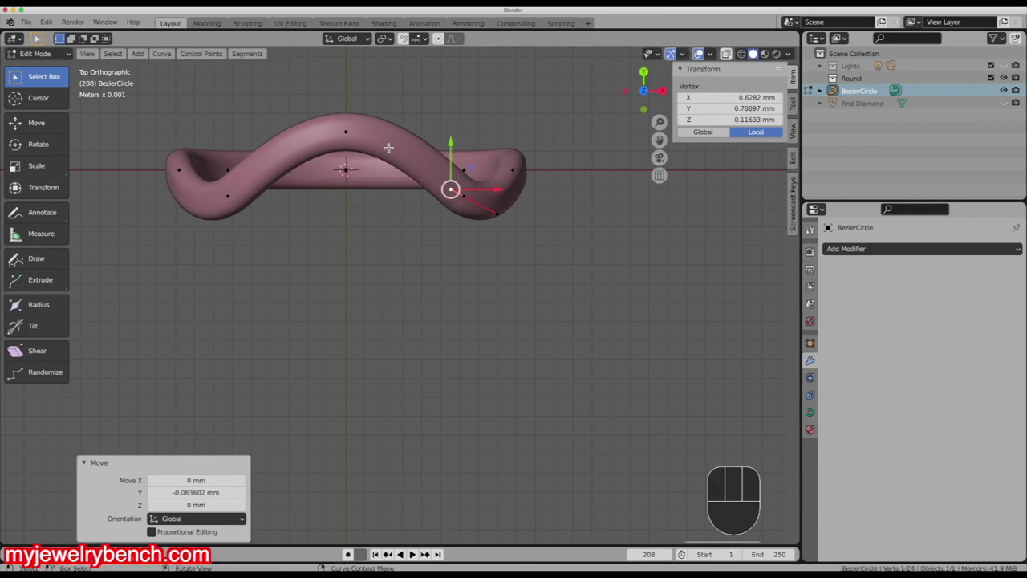
- Check the reshaped band from the front and side and return to Object Mode
key("KP_1")
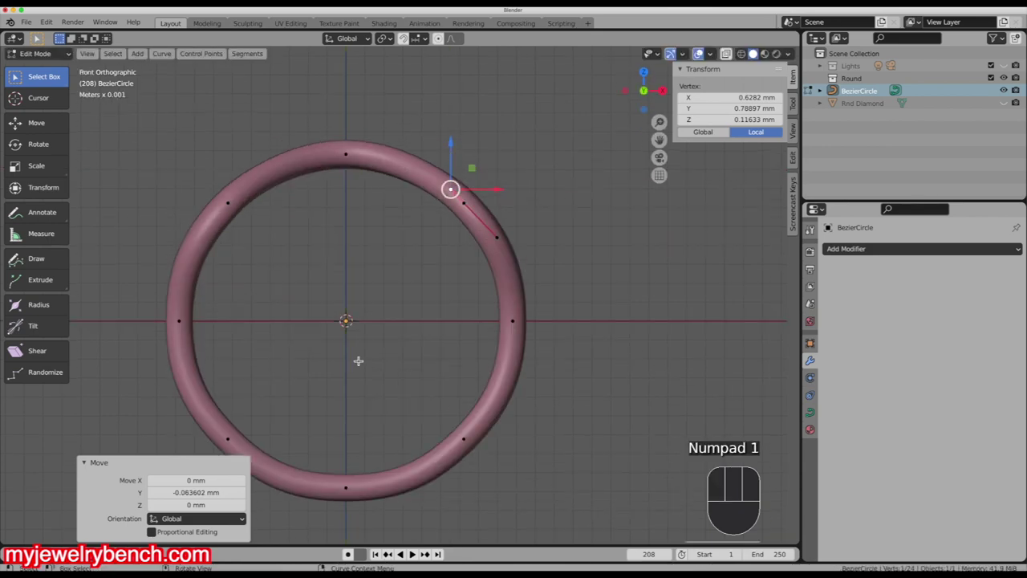
scroll(380, 294, "down", 2)
scroll(384, 287, "up", 1)
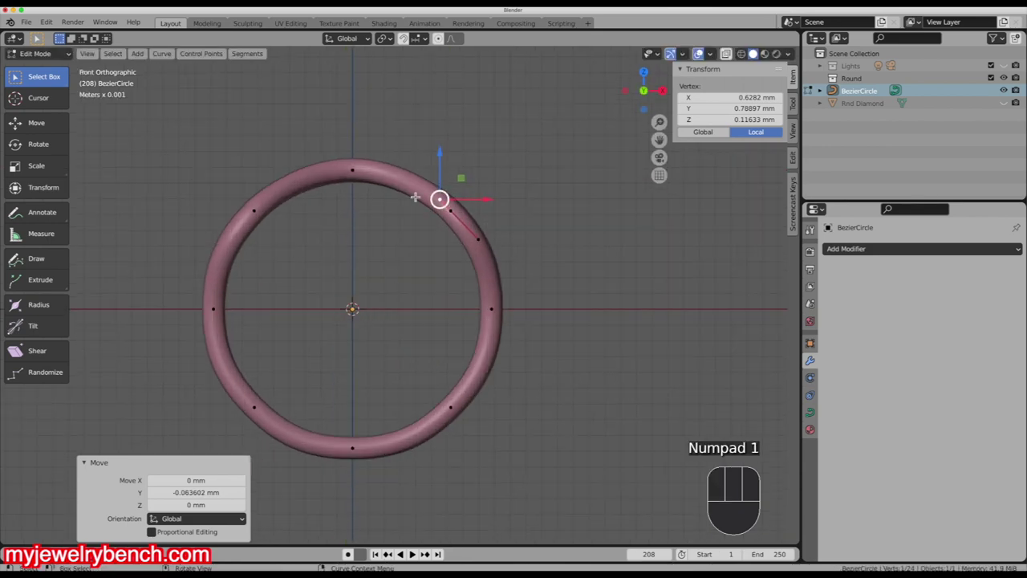
middle_click_drag(574, 293, 292, 206)
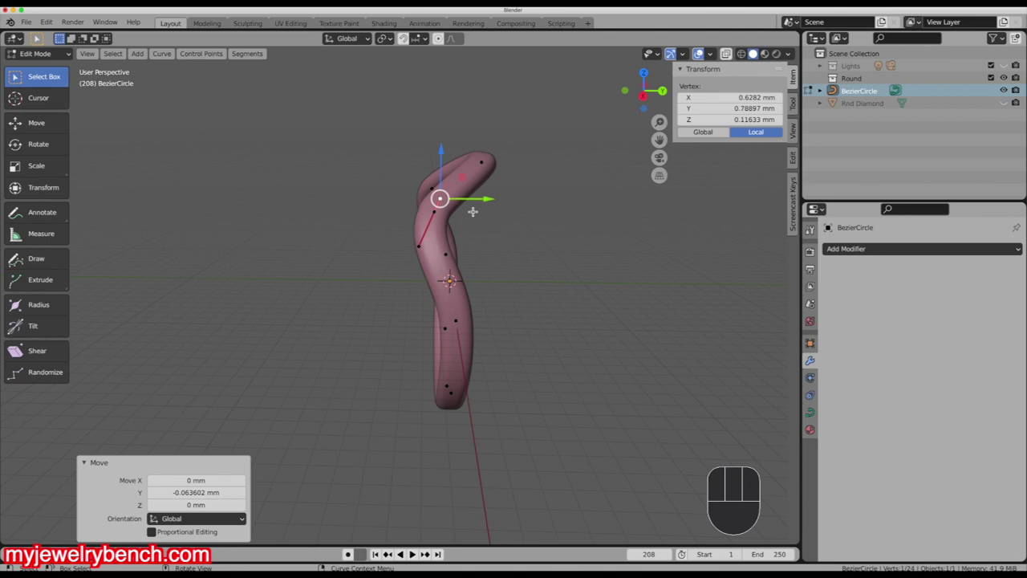
key("Tab")
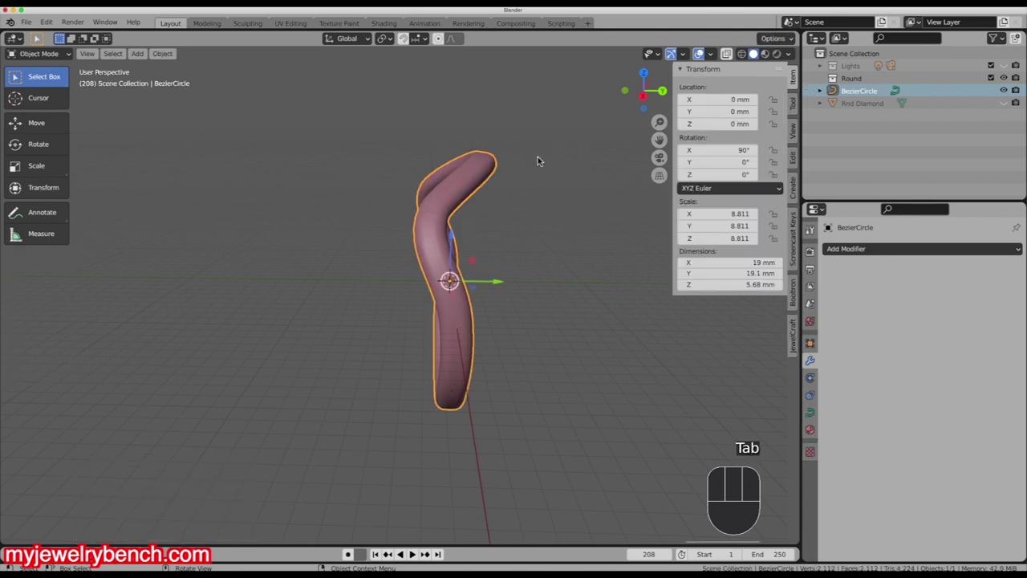
middle_click_drag(538, 160, 466, 297)
middle_click_drag(257, 180, 342, 263)
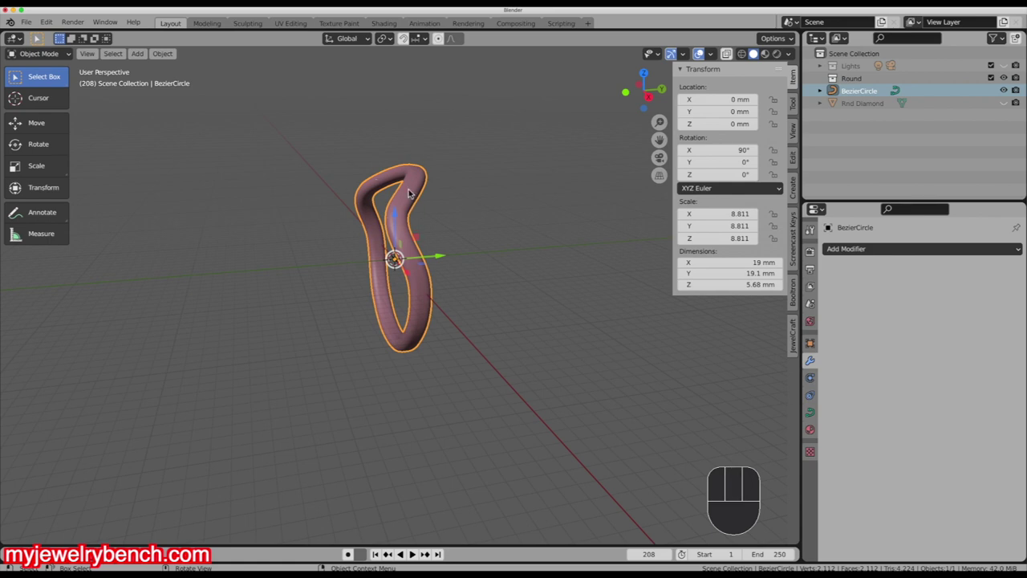
- Add a Mirror modifier to the band curve and mirror it across the Z axis only
left_click(849, 250)
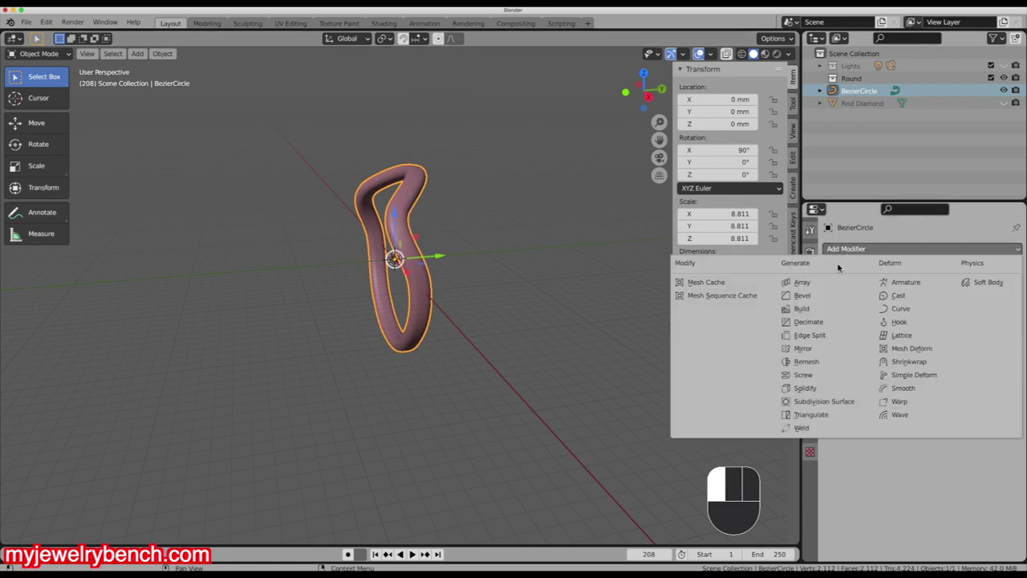
left_click(802, 348)
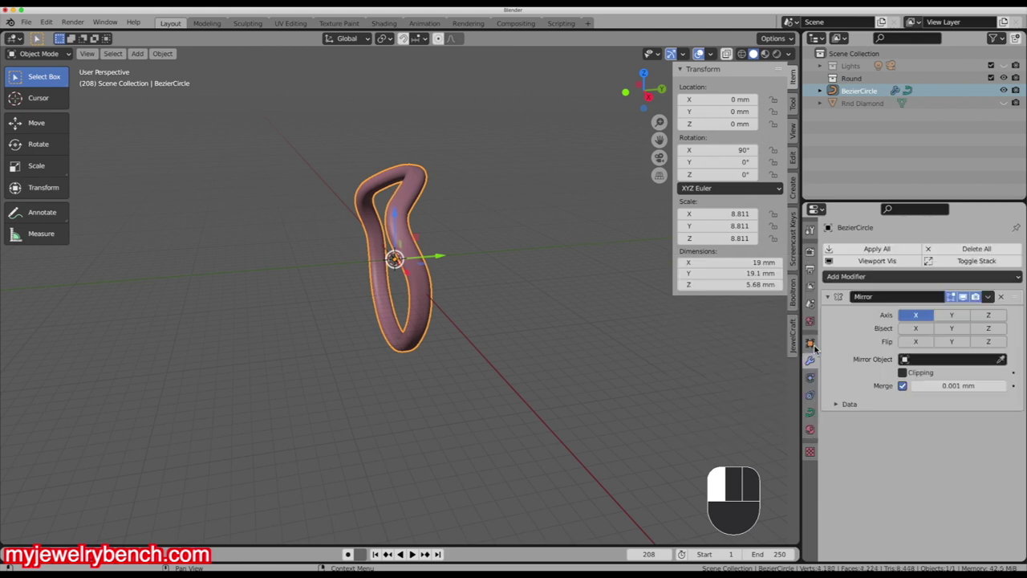
left_click(988, 315)
left_click(916, 315)
middle_click_drag(481, 300, 423, 365)
- Move the band's top control point about 0.53 mm along global Y in Edit Mode
key("Tab")
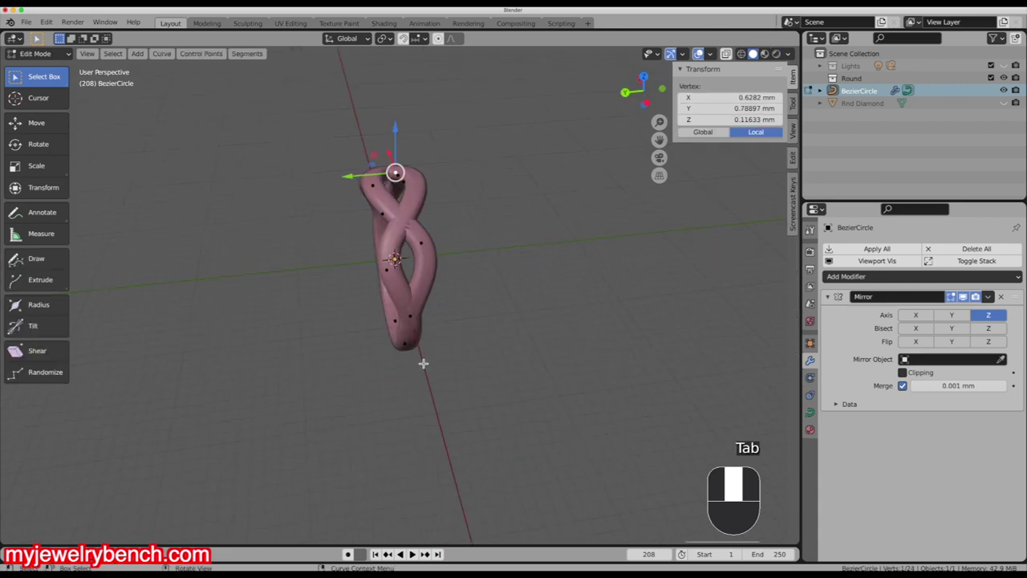
left_click(374, 187)
left_click_drag(329, 191, 323, 193)
middle_click_drag(323, 193, 360, 178)
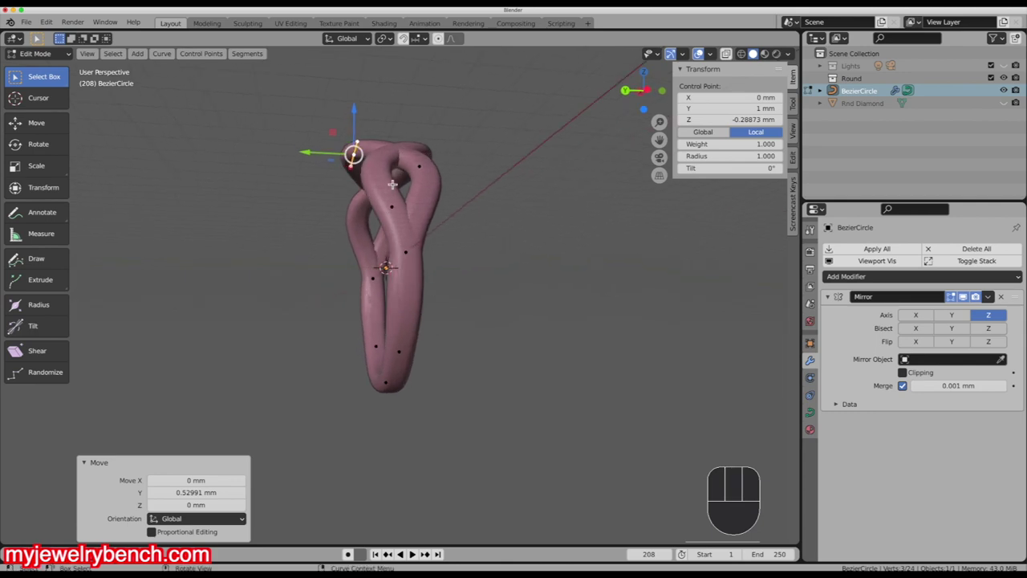
- Return to Object Mode and compare the mirrored band with the reference ring photo
key("Tab")
middle_click_drag(423, 202, 414, 229)
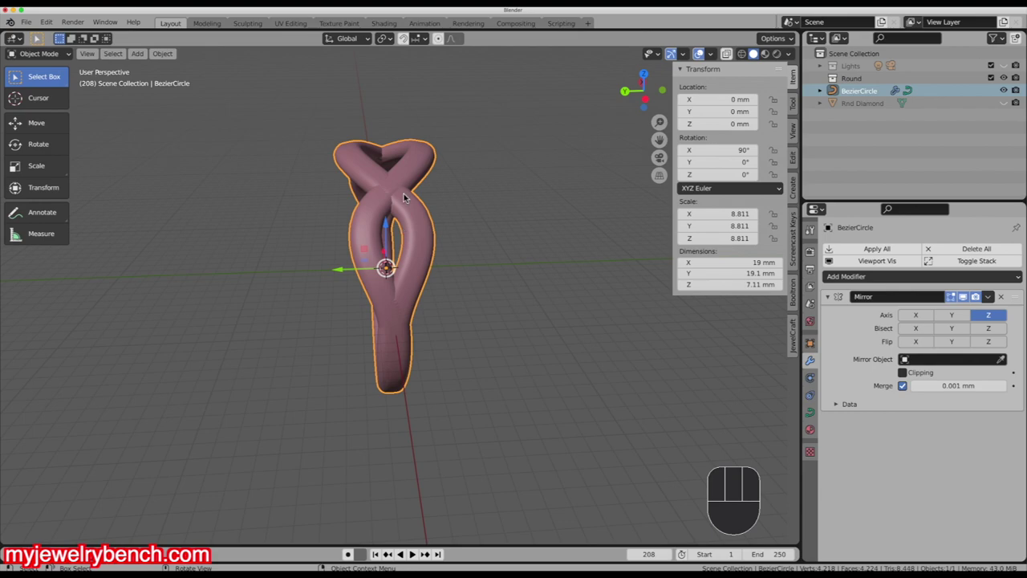
key("super+Tab")
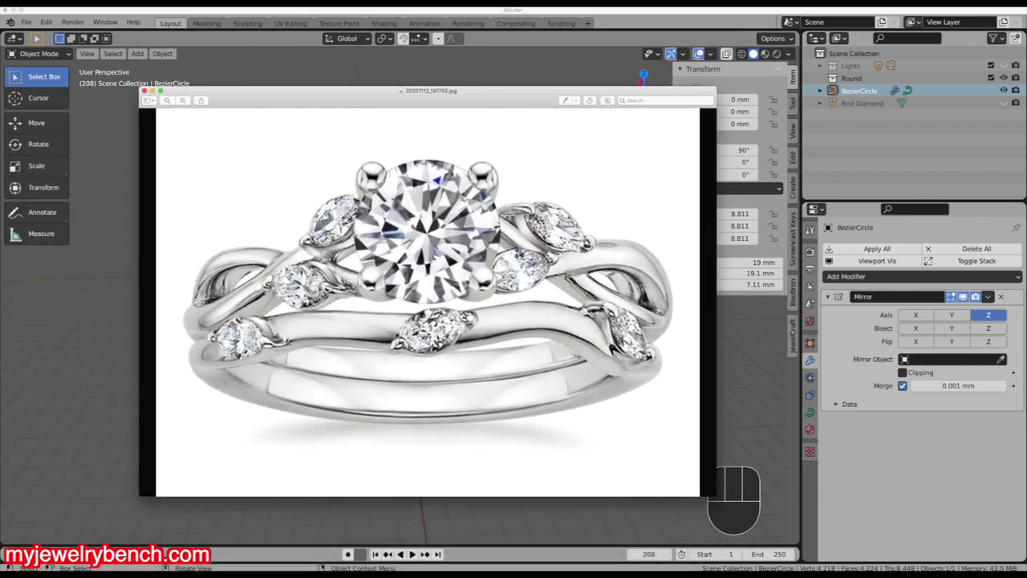
left_click_drag(429, 108, 0, 112)
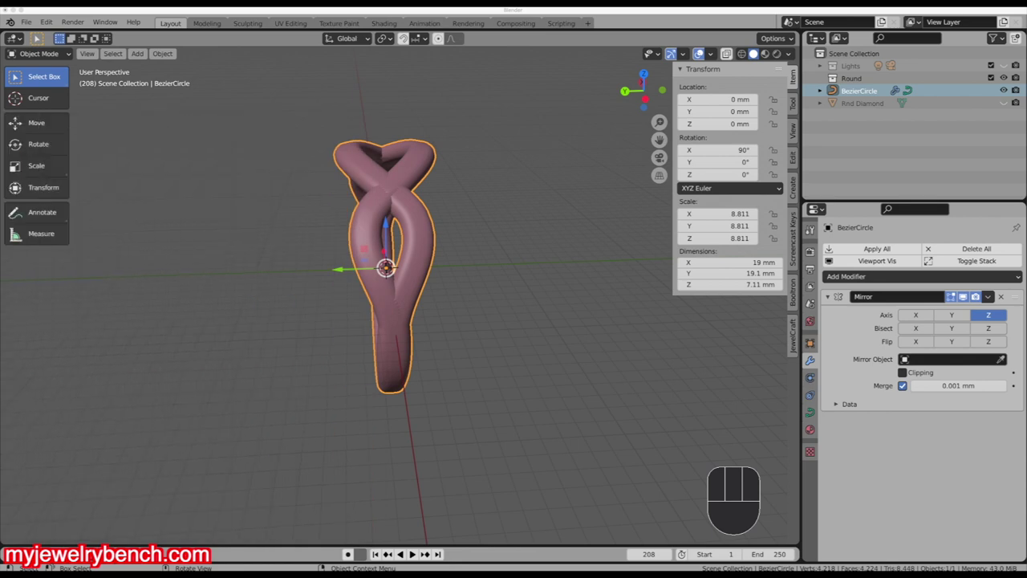
left_click(369, 169)
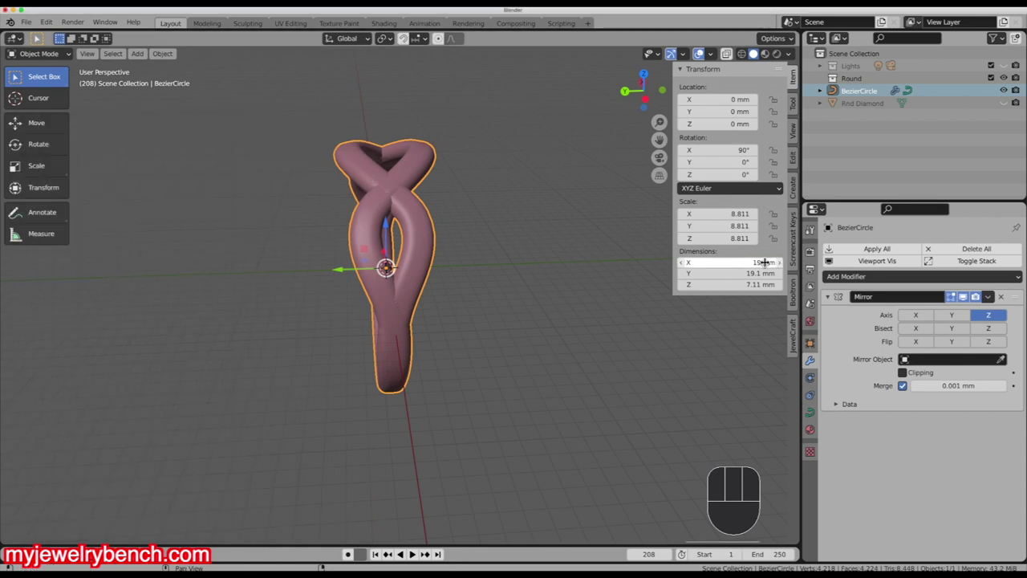
- Set the band curve's preview resolution U to 36 and its extrude to 0.007 mm
left_click(808, 411)
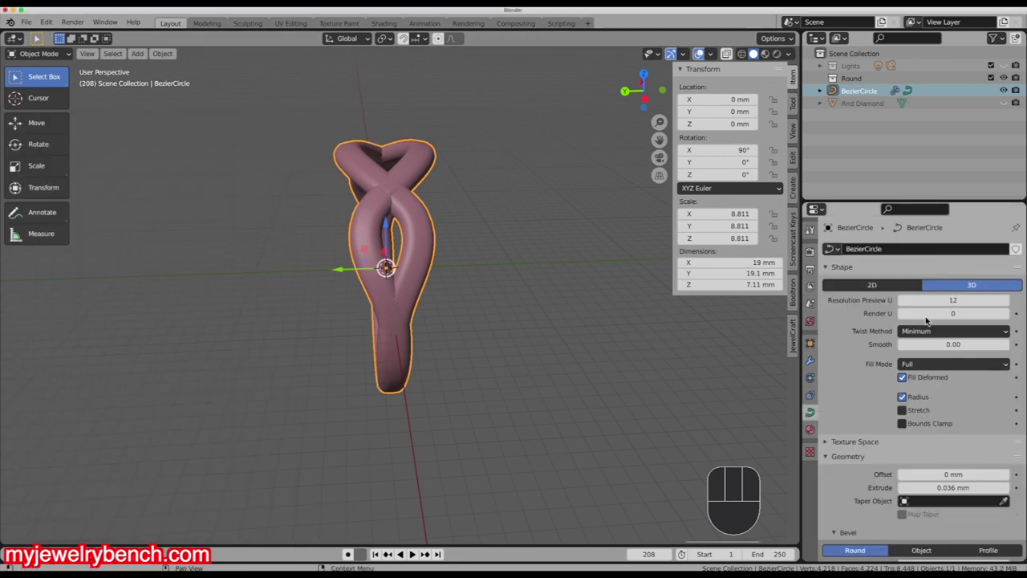
left_click(943, 301)
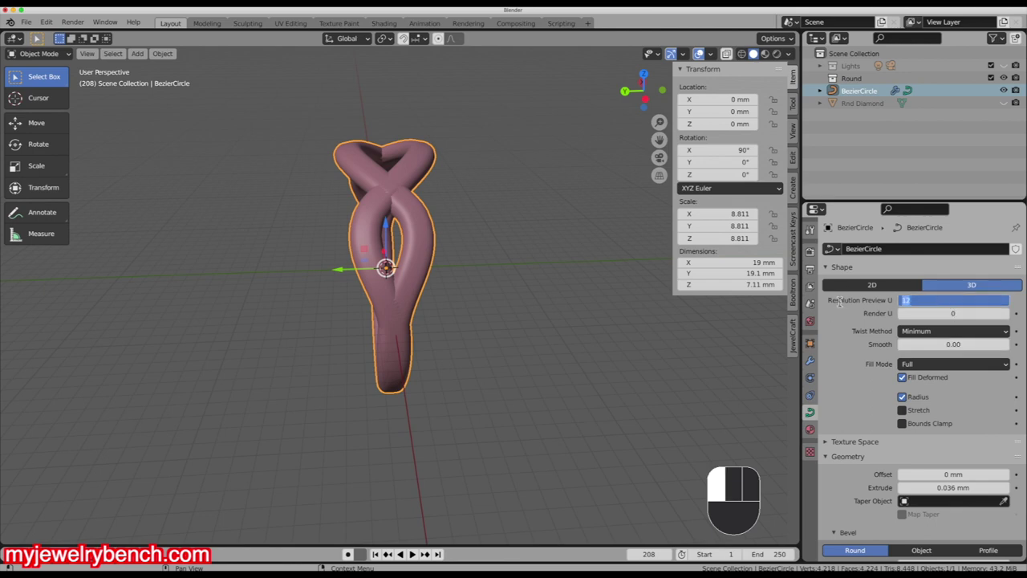
type("36")
key("Return")
scroll(951, 353, "down", 3)
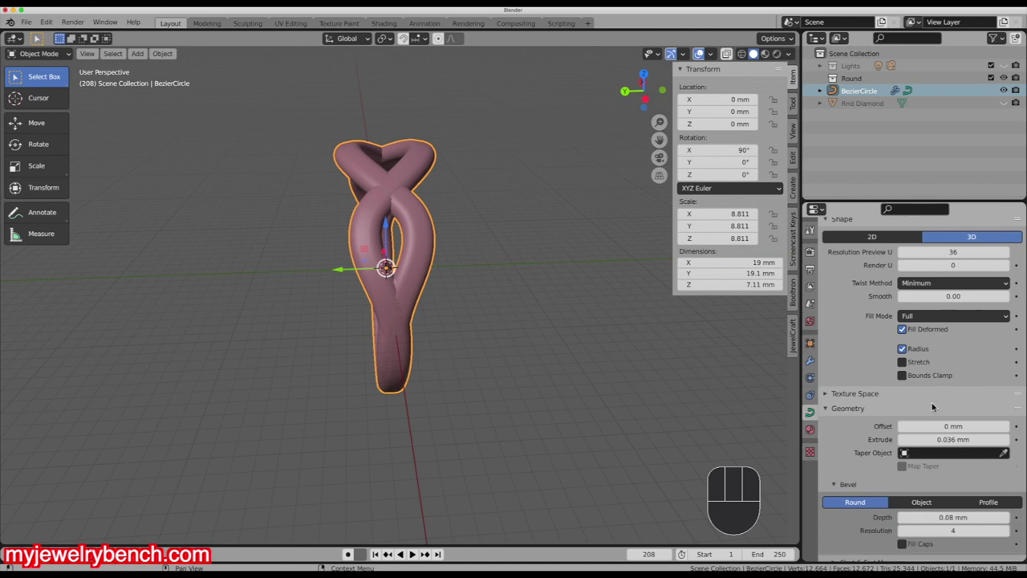
left_click_drag(963, 394, 929, 394)
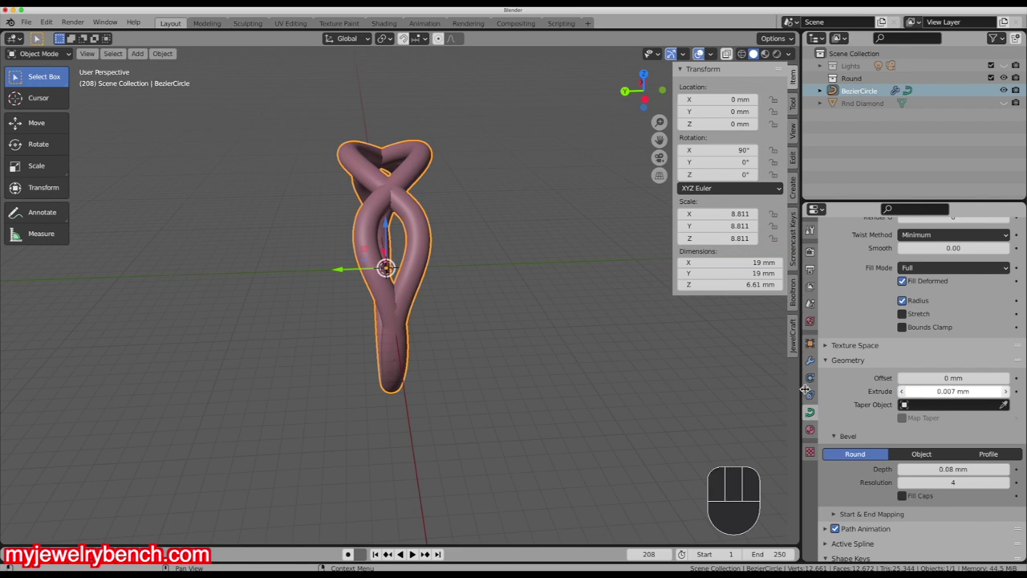
- Straighten the positive-X side control point by moving its lower handle about -0.23 mm along global Y in the right view
middle_click_drag(476, 366, 489, 320)
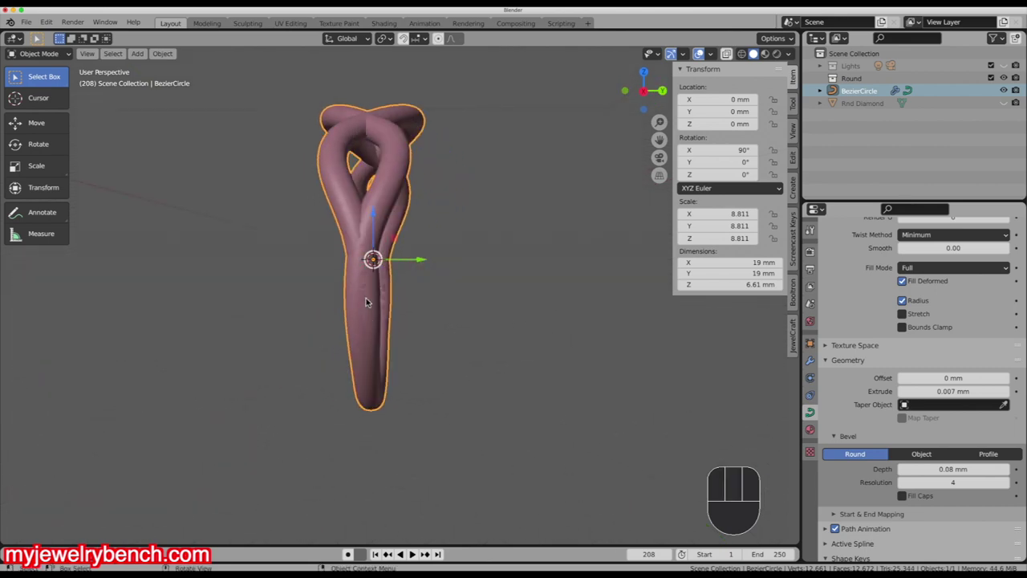
key("Tab")
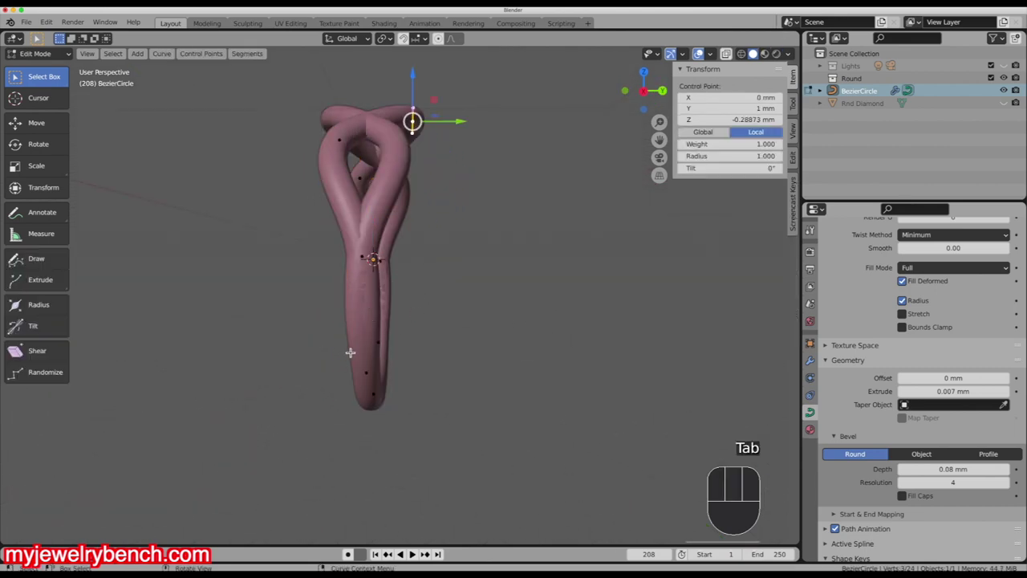
middle_click_drag(352, 378, 413, 367)
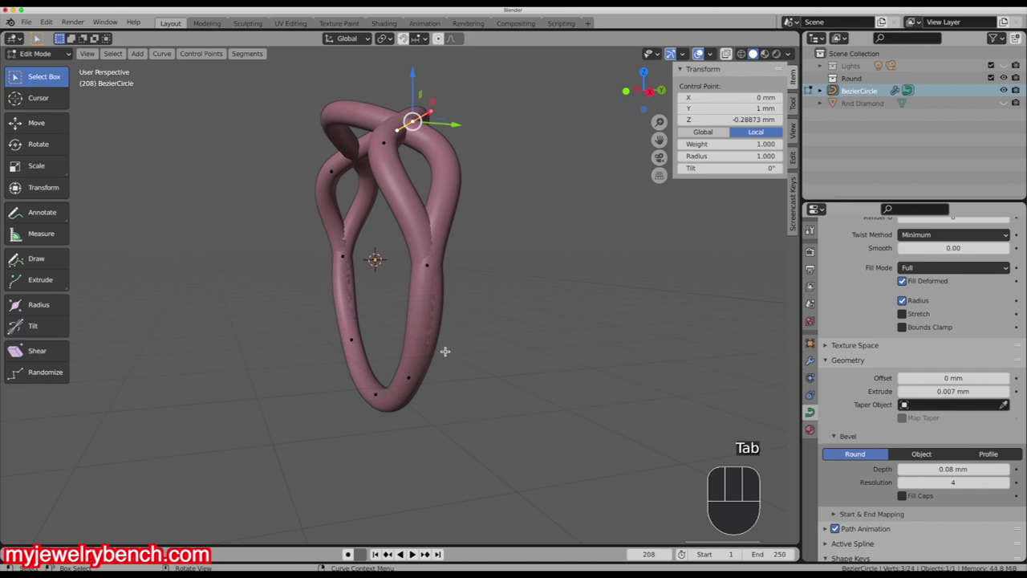
left_click(430, 267)
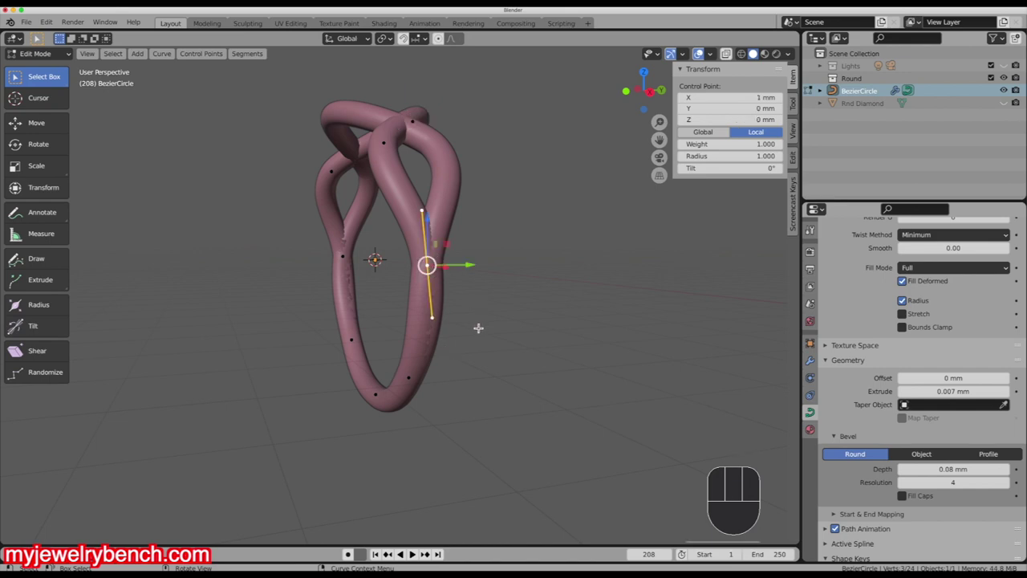
key("KP_3")
left_click(427, 314)
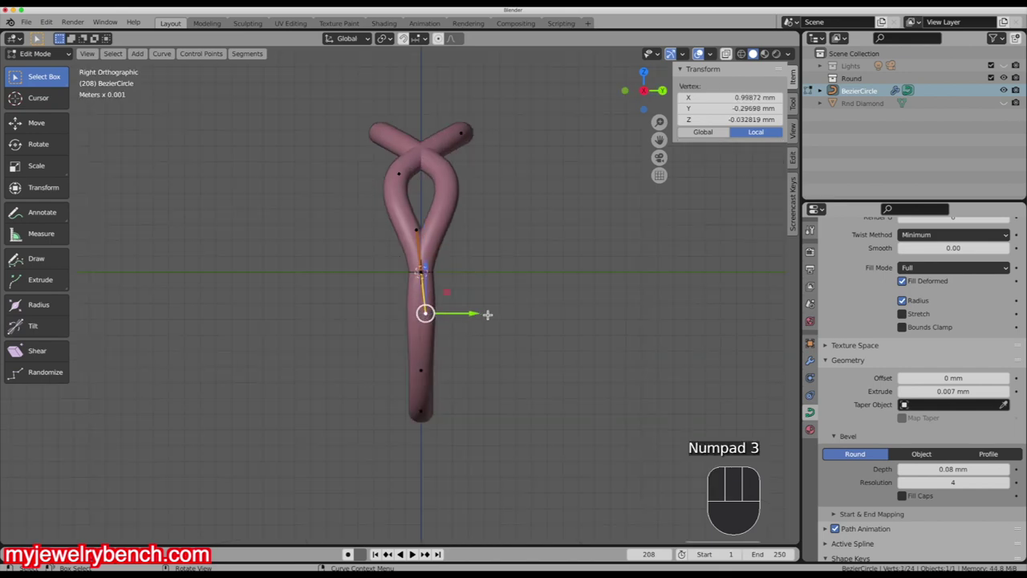
left_click_drag(472, 314, 473, 321)
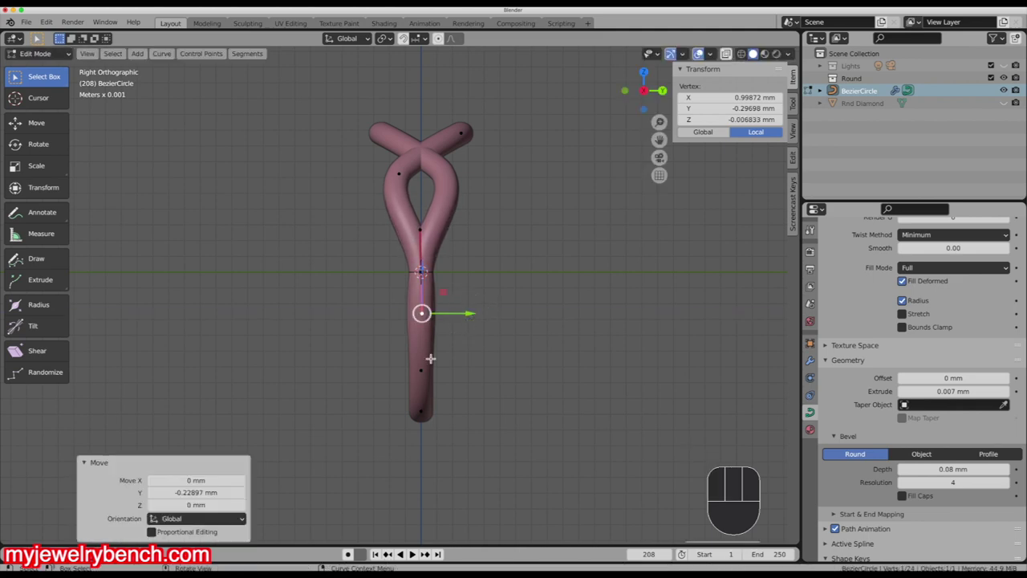
- Straighten the negative-X side control point by moving its lower handle about -0.33 mm along global Y in the left view
key("KP_9")
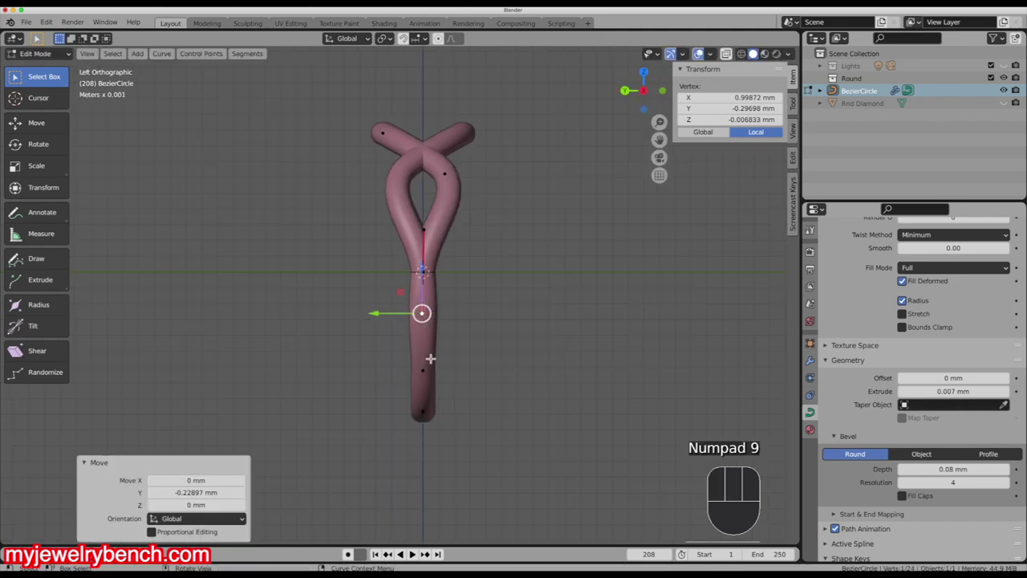
left_click(423, 273)
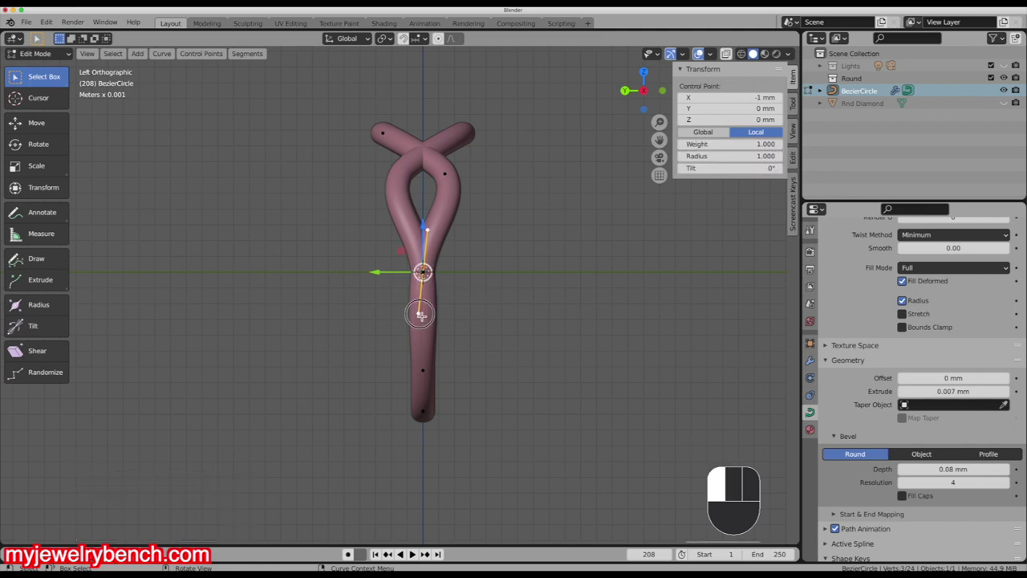
left_click(420, 313)
left_click_drag(377, 319, 384, 320)
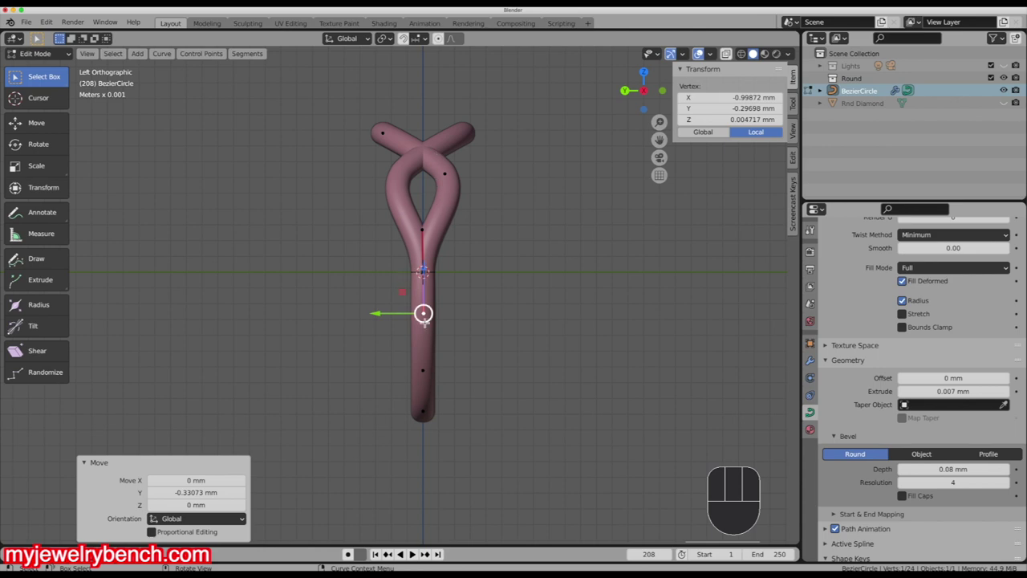
- Return to Object Mode and inspect the intertwined band from several angles
mouse_move(444, 225)
middle_mouse_down()
mouse_move(511, 282)
mouse_move(685, 179)
mouse_move(447, 212)
middle_mouse_up()
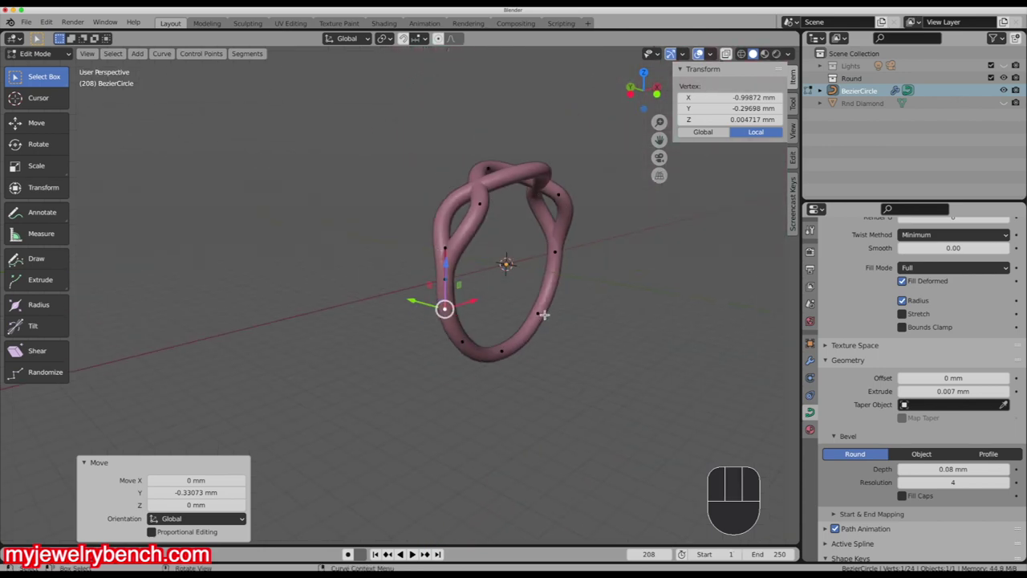
middle_click_drag(420, 355, 458, 270)
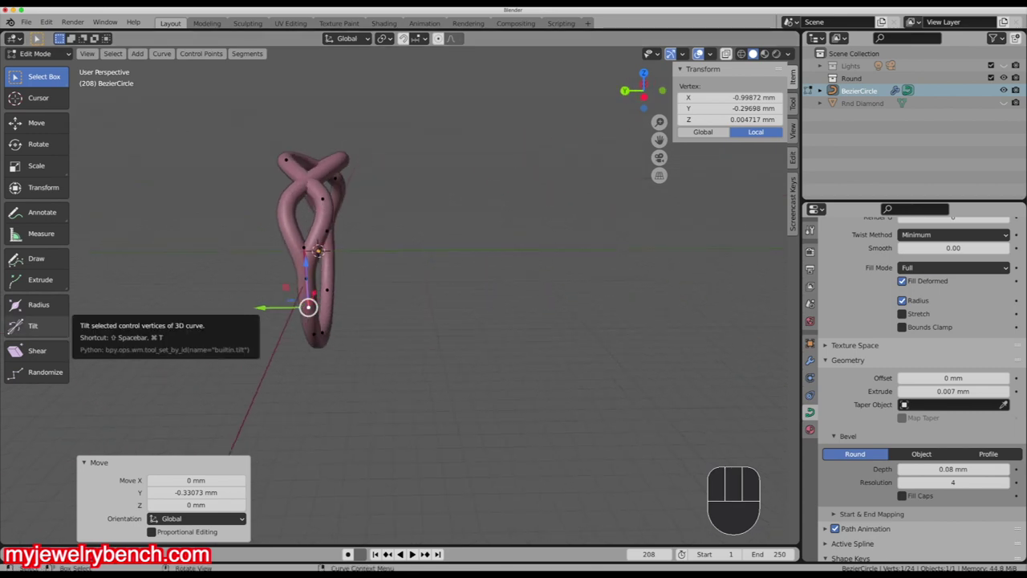
key("Tab")
scroll(375, 340, "up", 3)
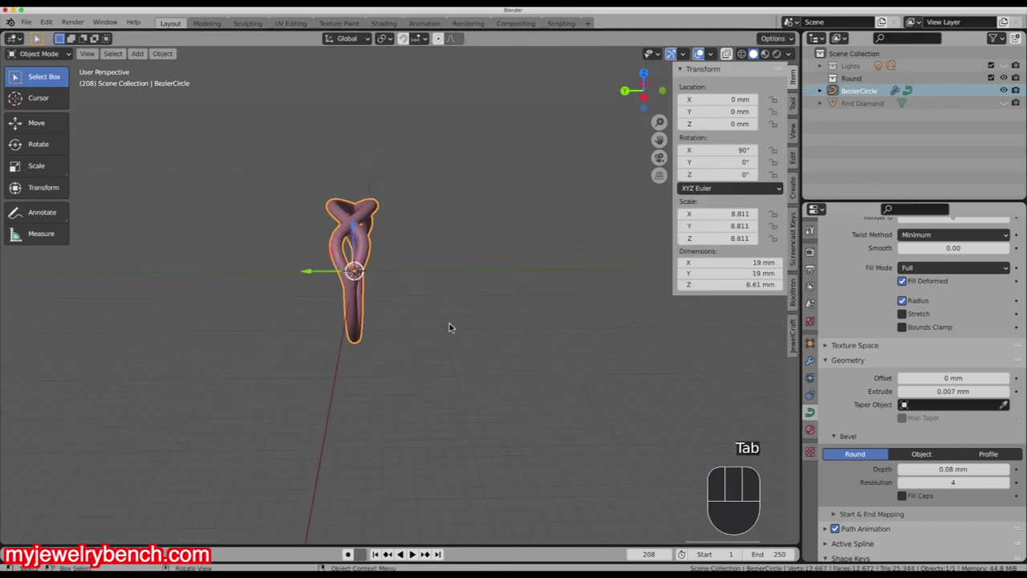
middle_click_drag(374, 339, 396, 337)
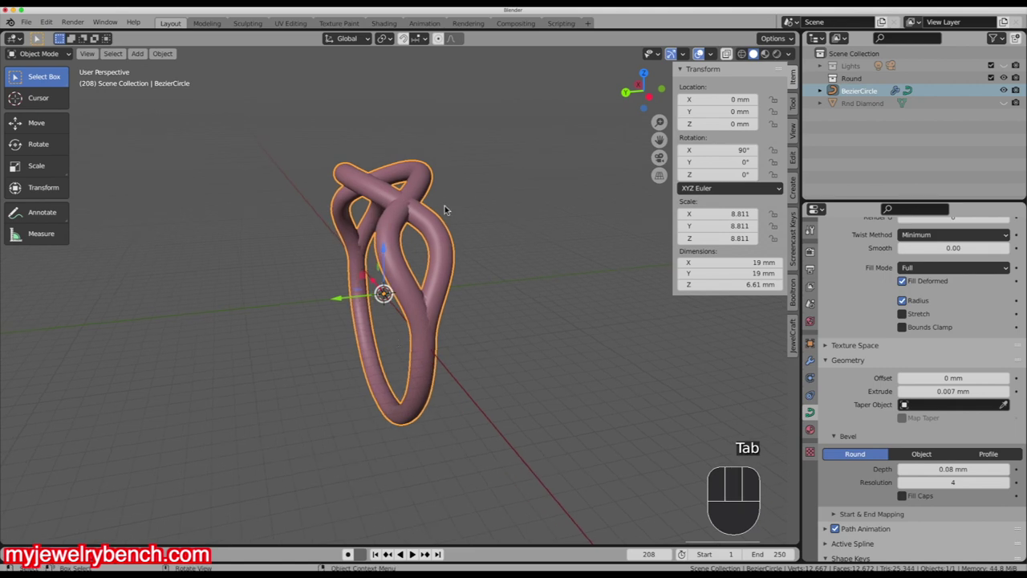
- Remove the Mirror modifier from the band curve and convert the remaining single strand to a mesh
left_click(810, 359)
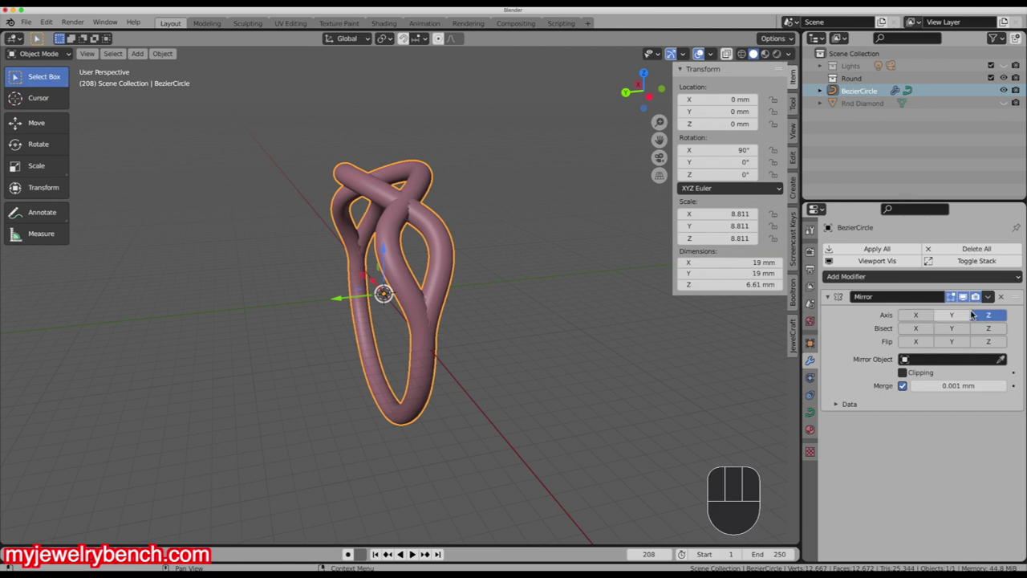
left_click(1001, 297)
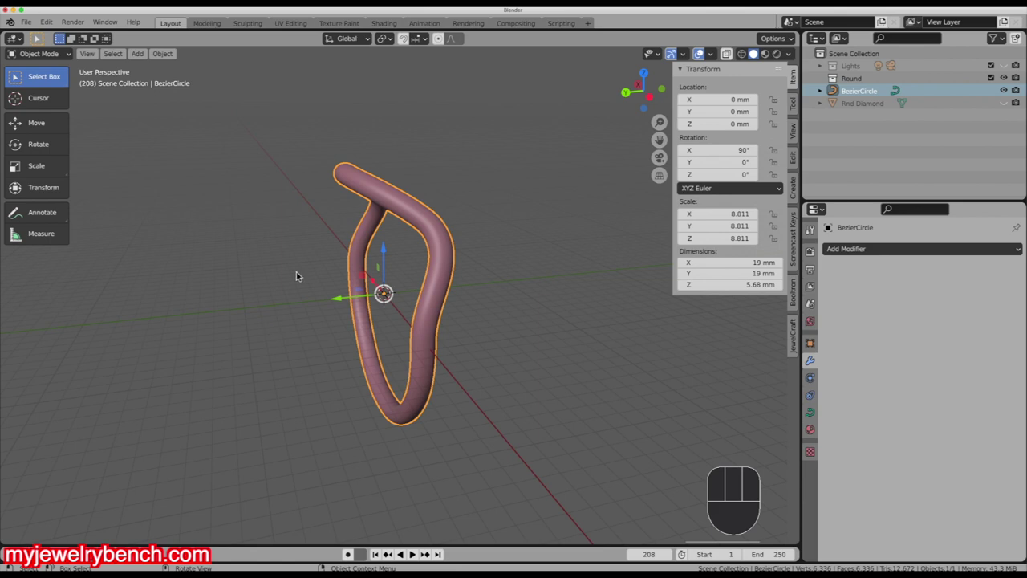
middle_click_drag(369, 185, 458, 218)
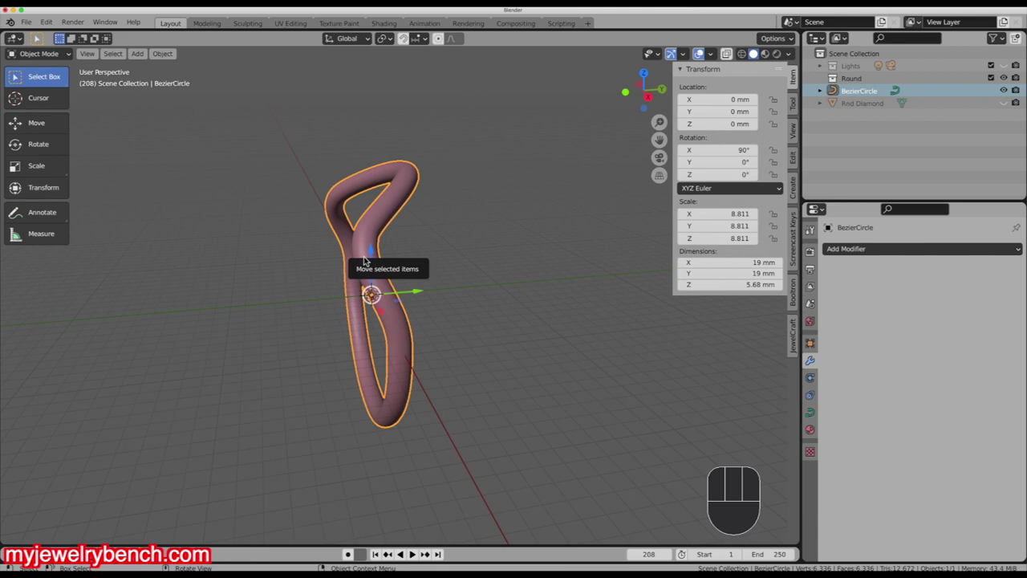
right_click(407, 191)
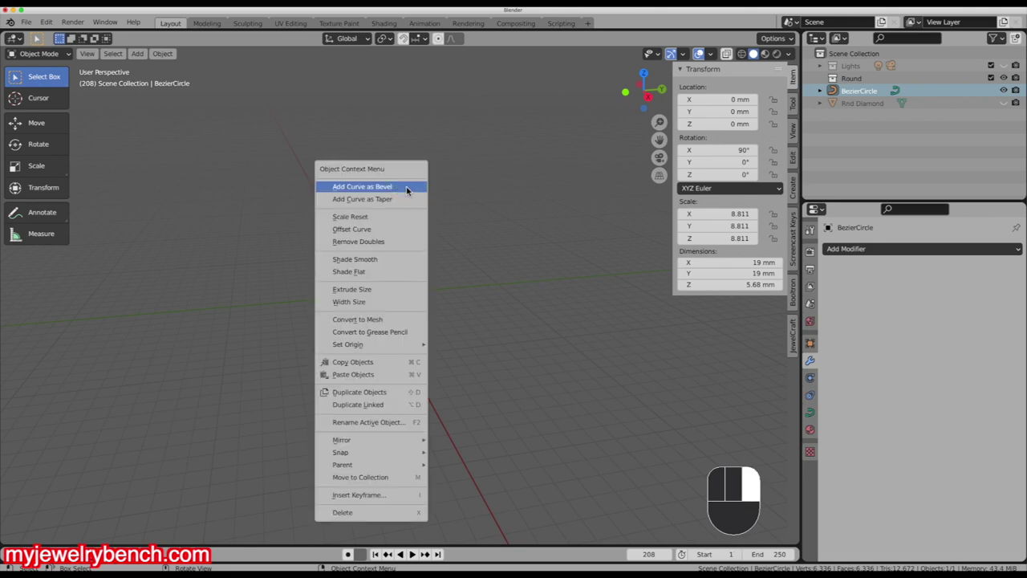
left_click(374, 320)
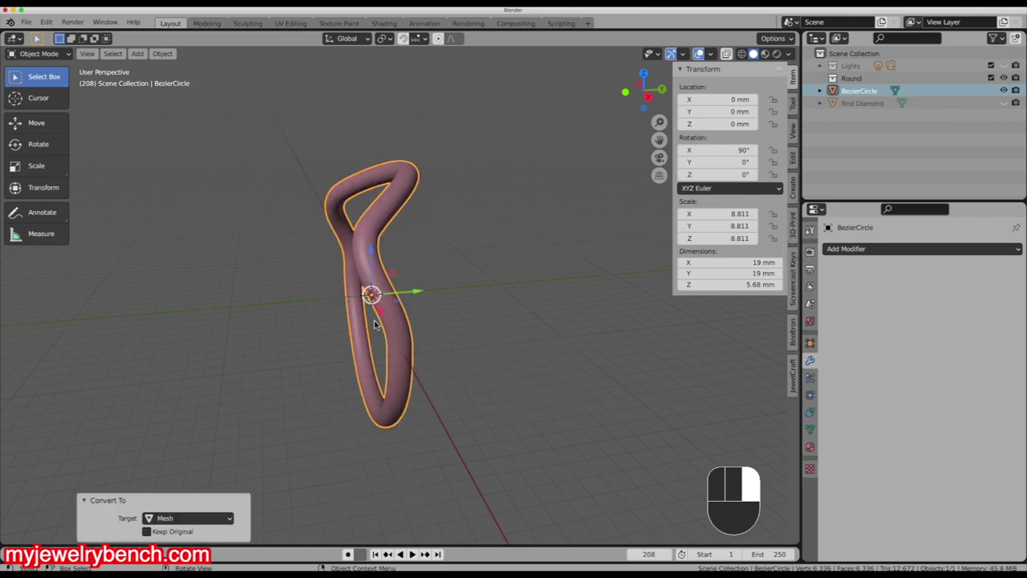
- Duplicate the band strand in place and rotate the copy 180° about the global Z axis
left_click(383, 217)
key("shift+d")
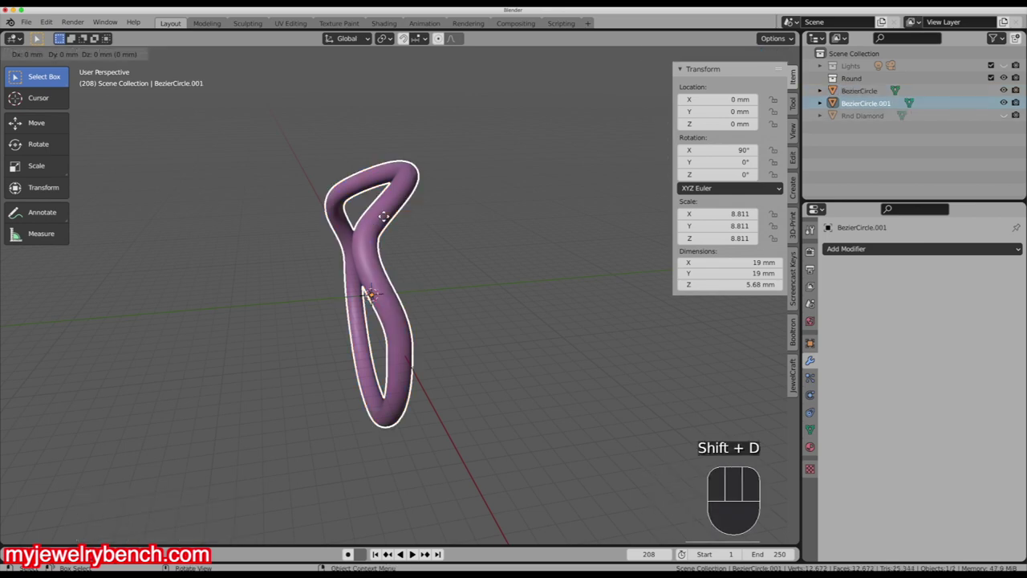
right_click(384, 216)
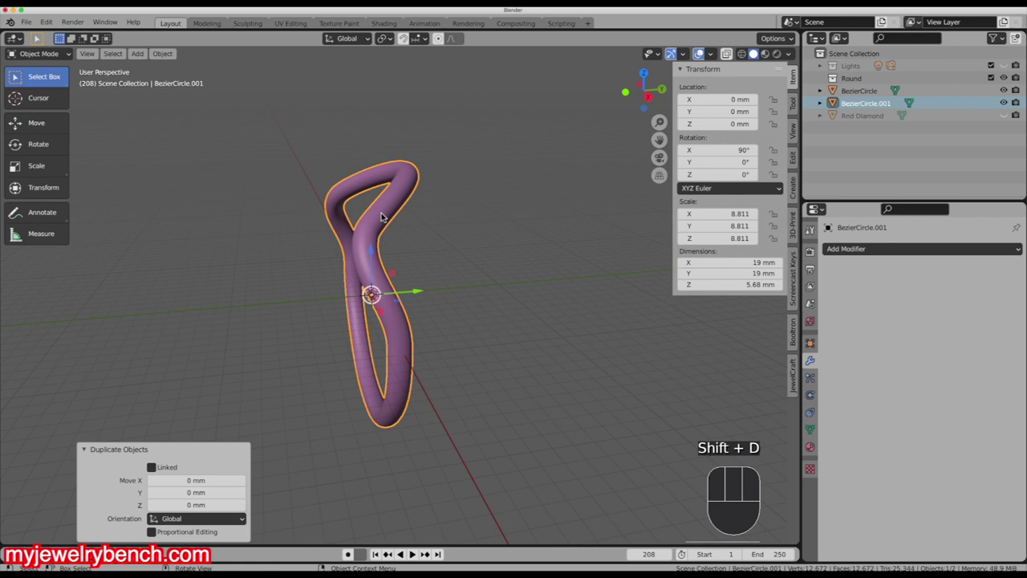
type("rz180")
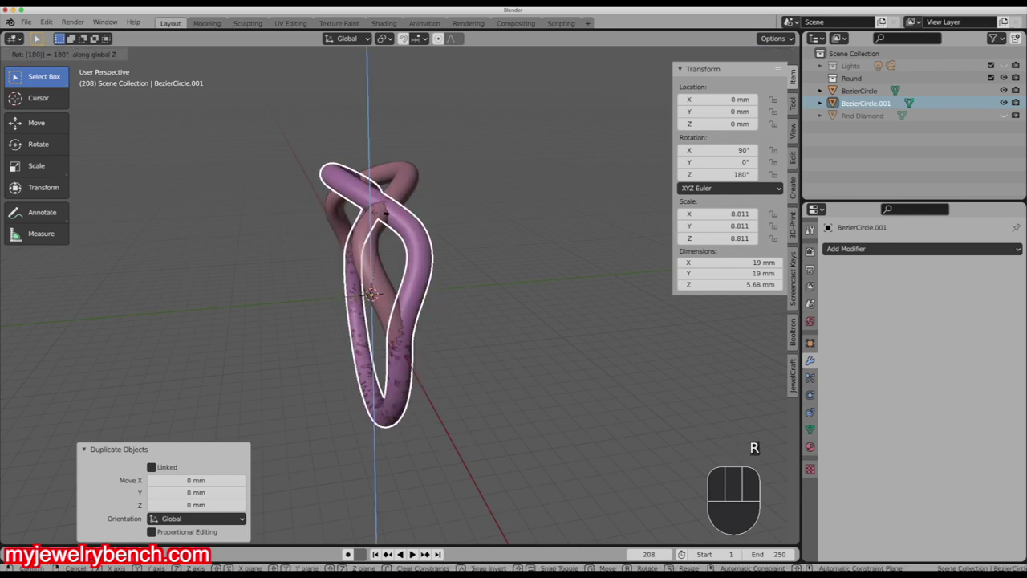
key("Return")
- Raise a face at the duplicated strand's crossover about 0.23 mm along global Z, using smooth proportional editing with size 4.595
middle_click_drag(457, 383, 497, 326)
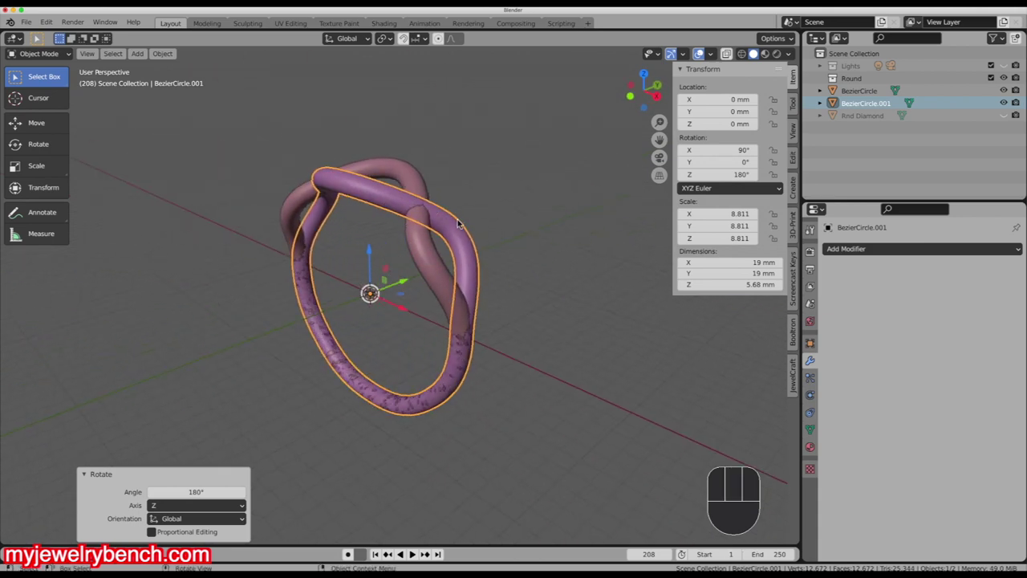
left_click(434, 213)
key("Tab")
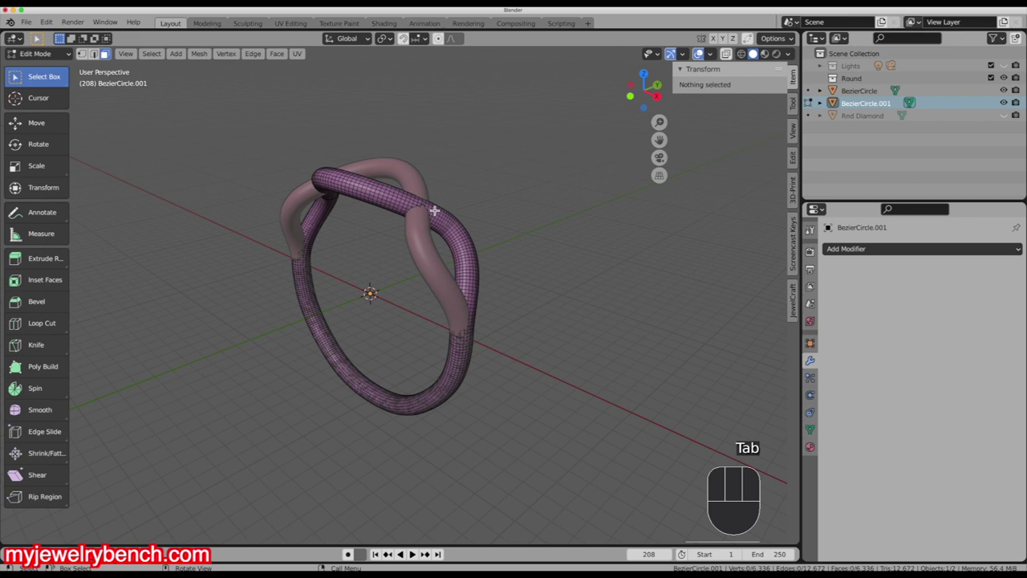
middle_click_drag(429, 198, 356, 211)
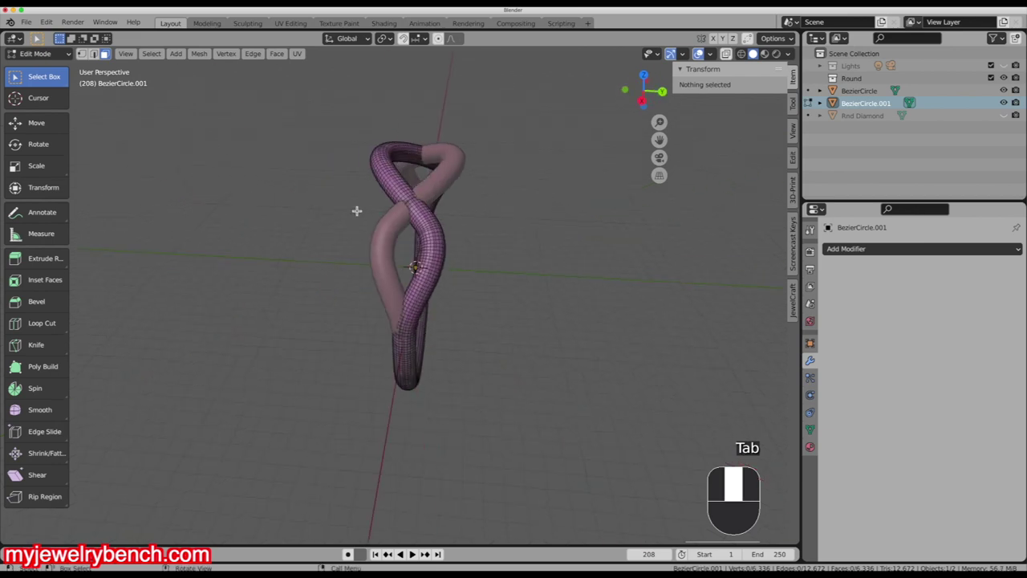
scroll(404, 211, "up", 4)
scroll(439, 203, "up", 2)
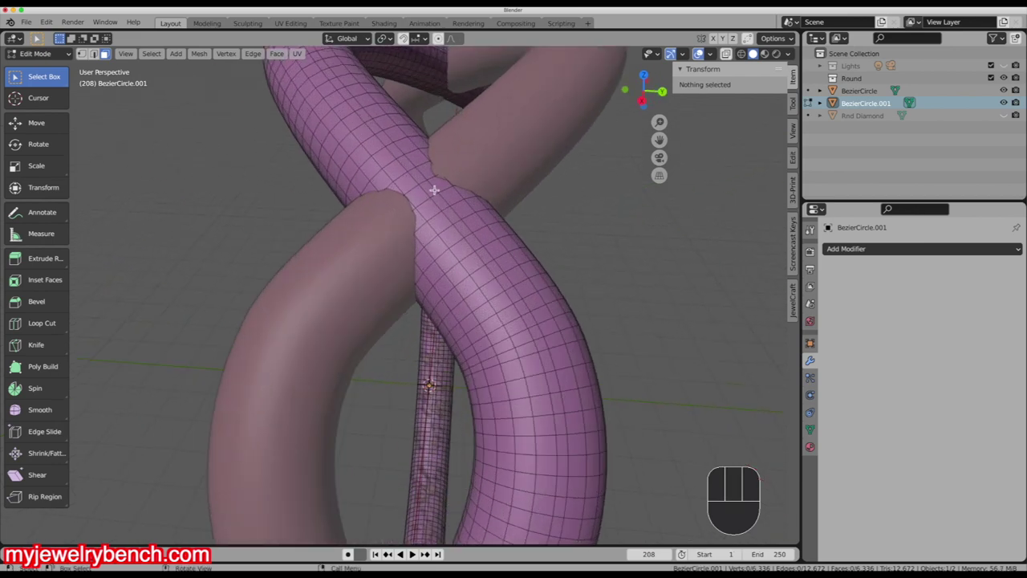
left_click(104, 53)
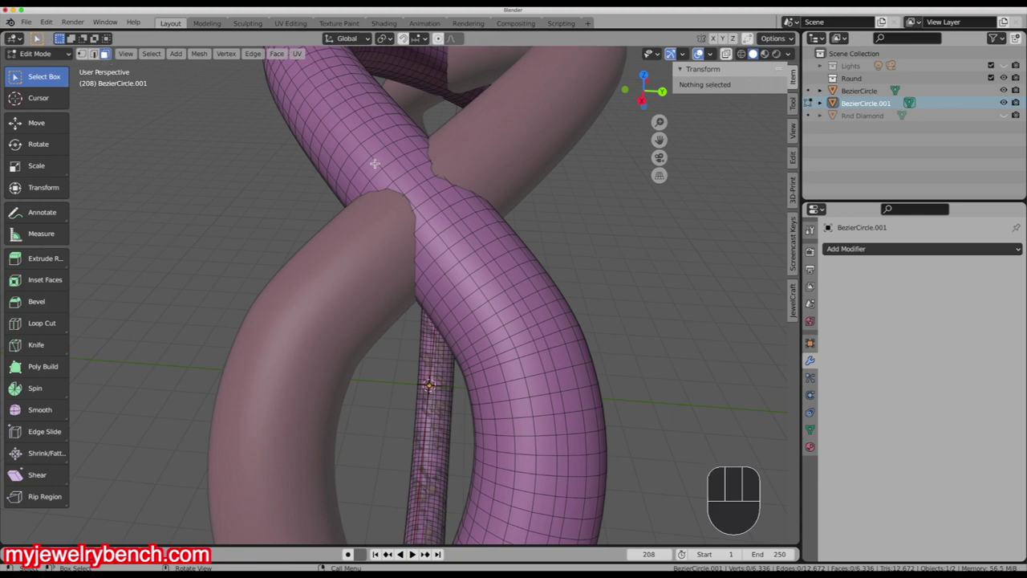
left_click(432, 190)
middle_click_drag(350, 188, 413, 192)
scroll(412, 193, "down", 2)
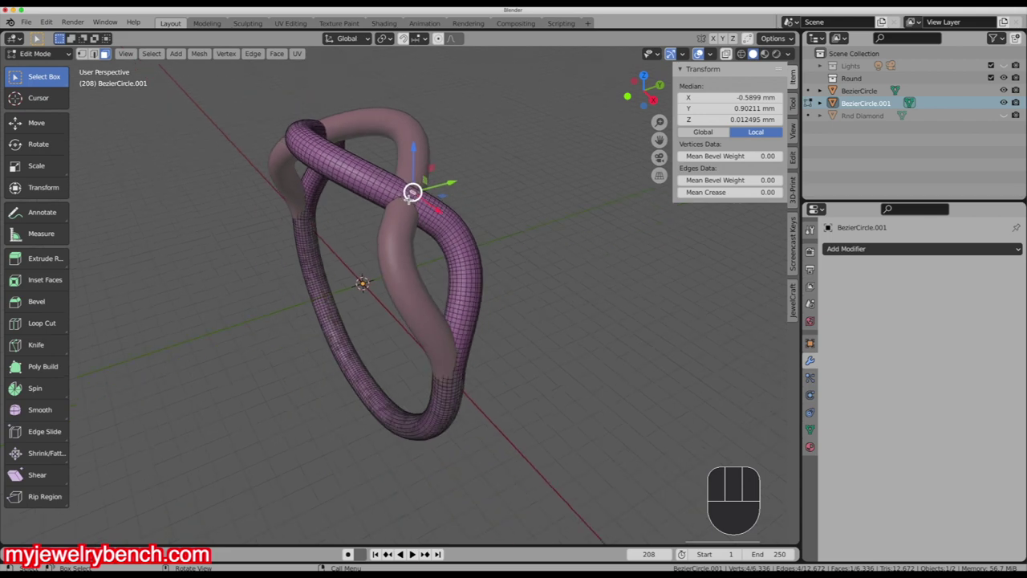
left_click(440, 39)
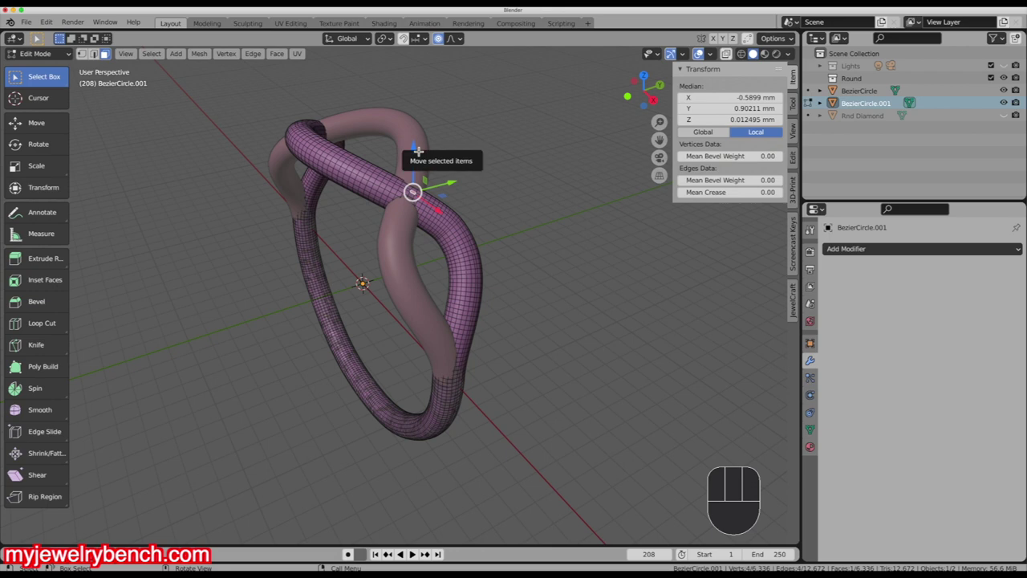
left_click_drag(417, 149, 423, 145)
scroll(418, 147, "down", 4)
scroll(422, 142, "down", 11)
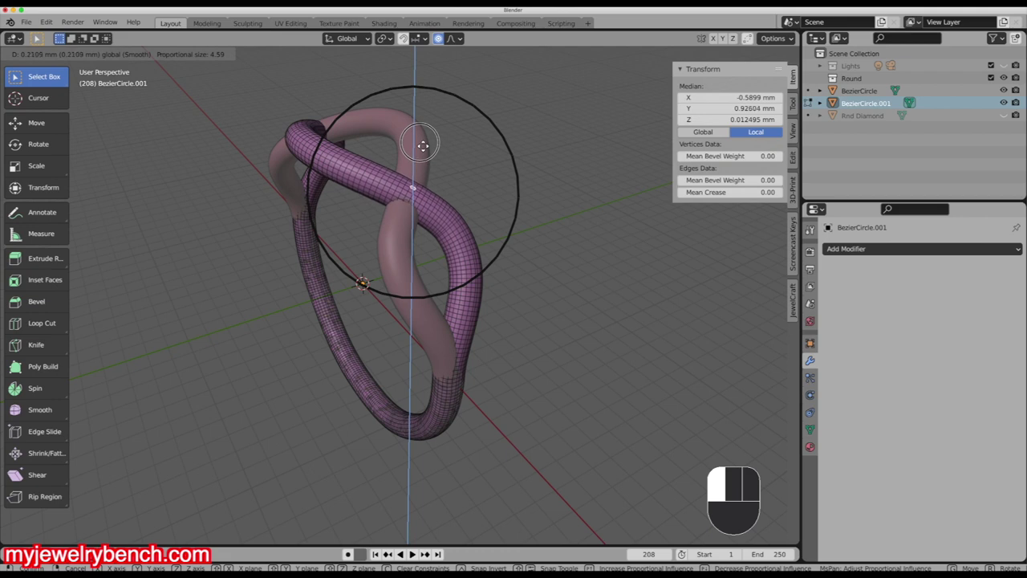
left_click_drag(423, 145, 423, 144)
middle_click_drag(369, 227, 435, 284)
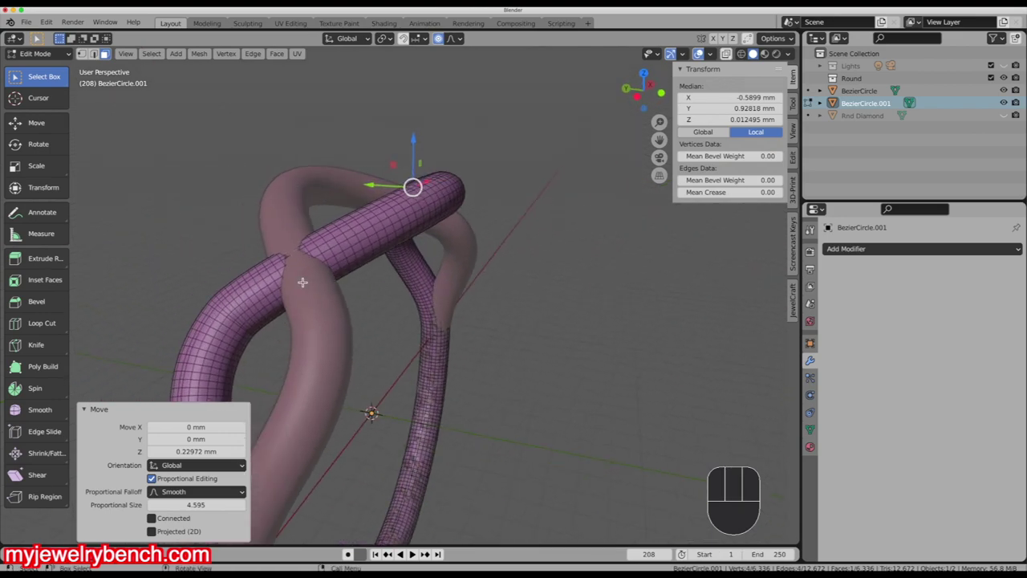
key("Tab")
- Raise a face at the original strand's crossover about 0.25 mm along global Z with smooth proportional editing of size 4.595
left_click(321, 321)
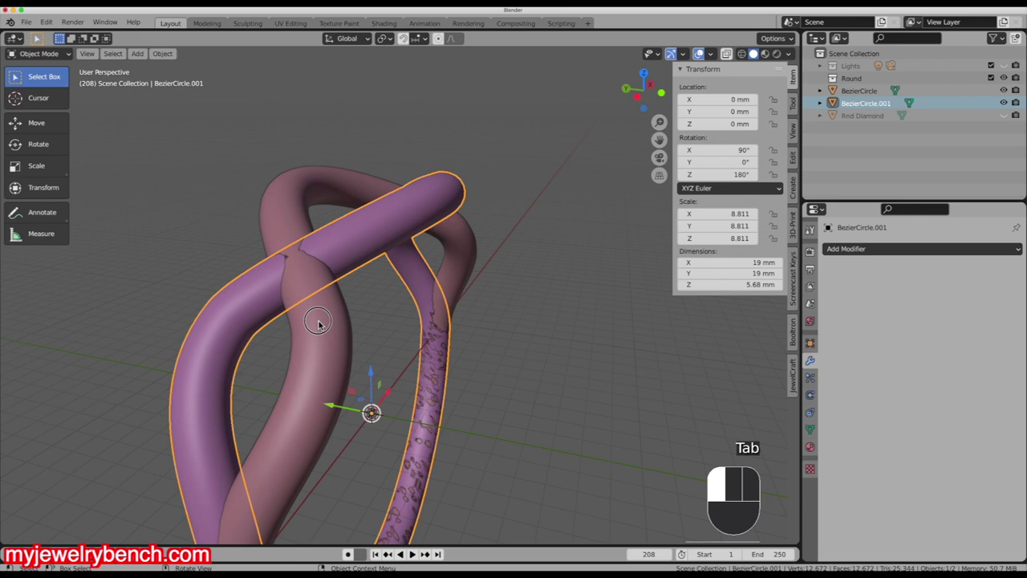
middle_click_drag(400, 301, 296, 326)
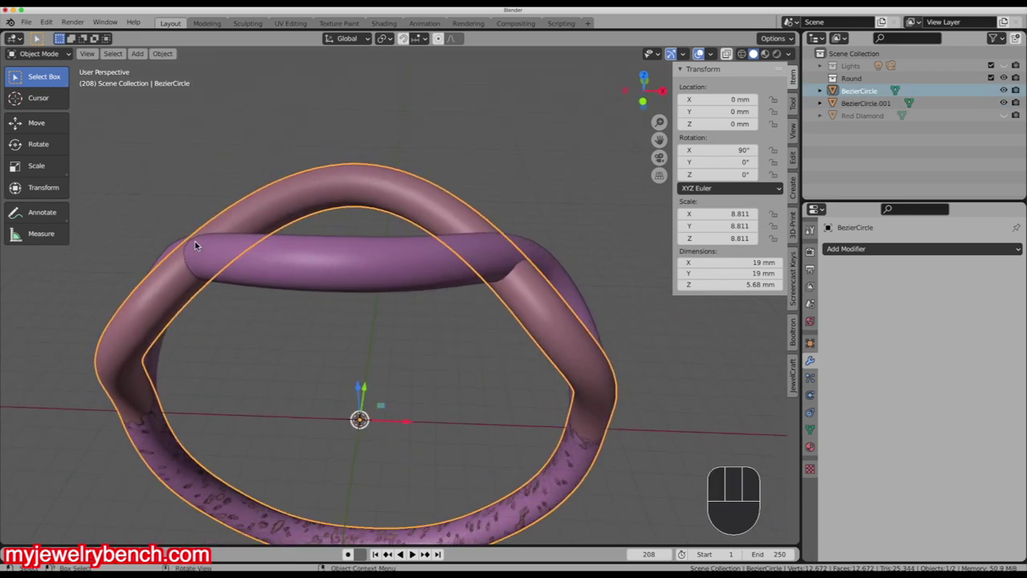
middle_click_drag(185, 265, 263, 276)
key("Tab")
left_click(270, 321)
left_click_drag(262, 276, 271, 265)
middle_click_drag(321, 284, 336, 351)
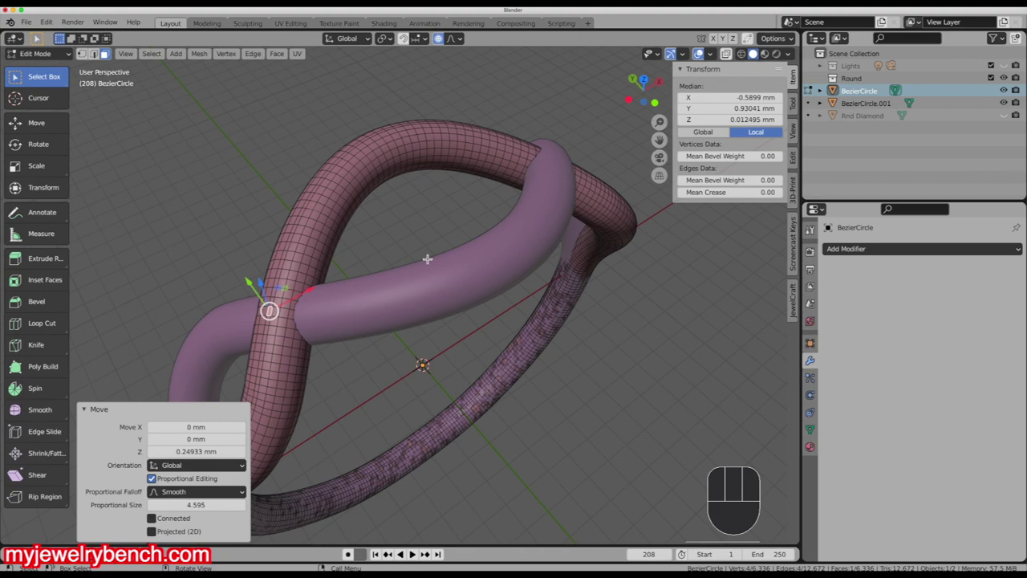
key("Tab")
- Place the reference engagement ring photo beside the model and compare the twist of the two strands with it
scroll(55, 256, "down", 3)
middle_click_drag(55, 256, 497, 329)
key("super+Tab")
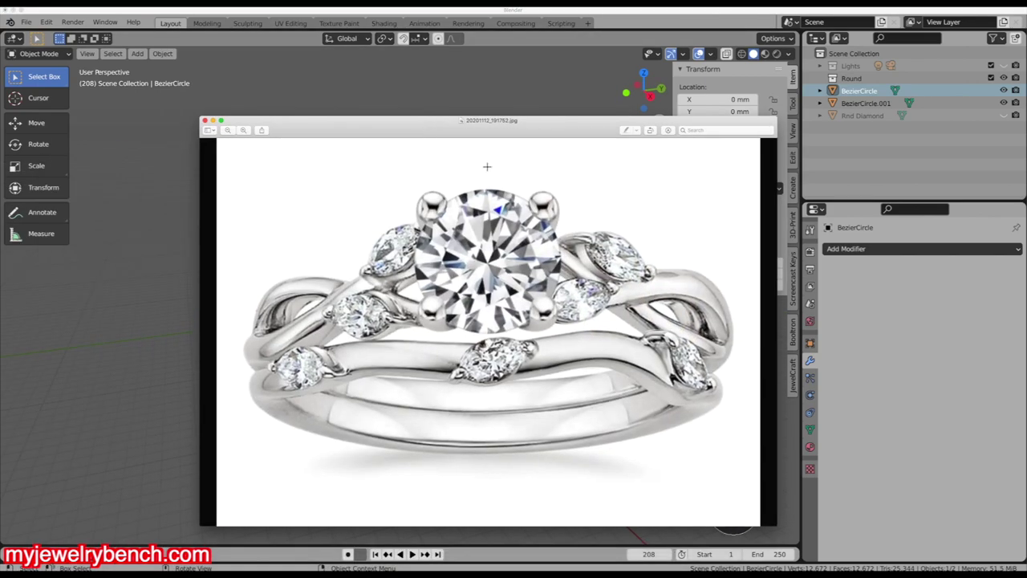
left_click_drag(583, 135, 848, 118)
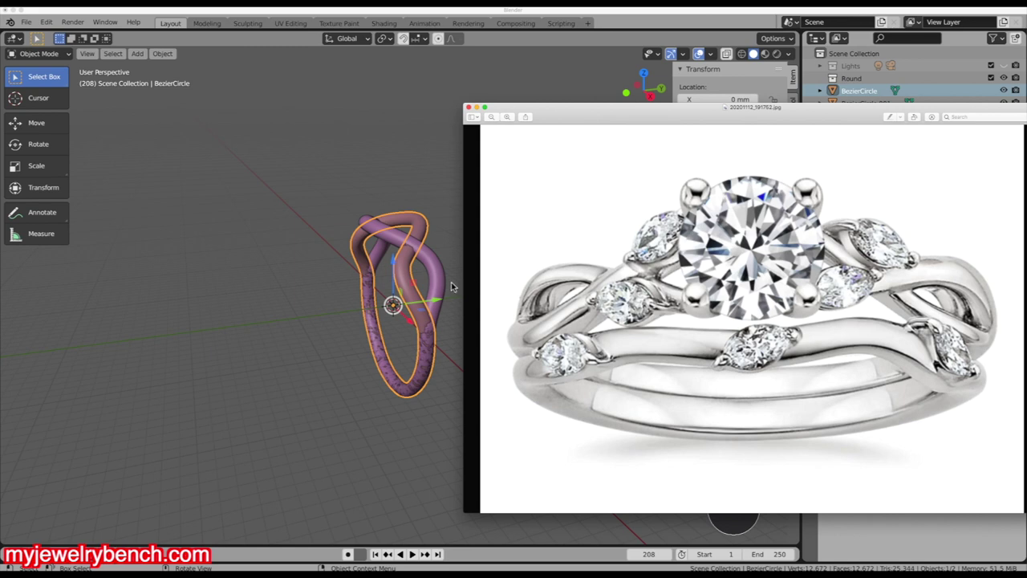
key("super+Tab")
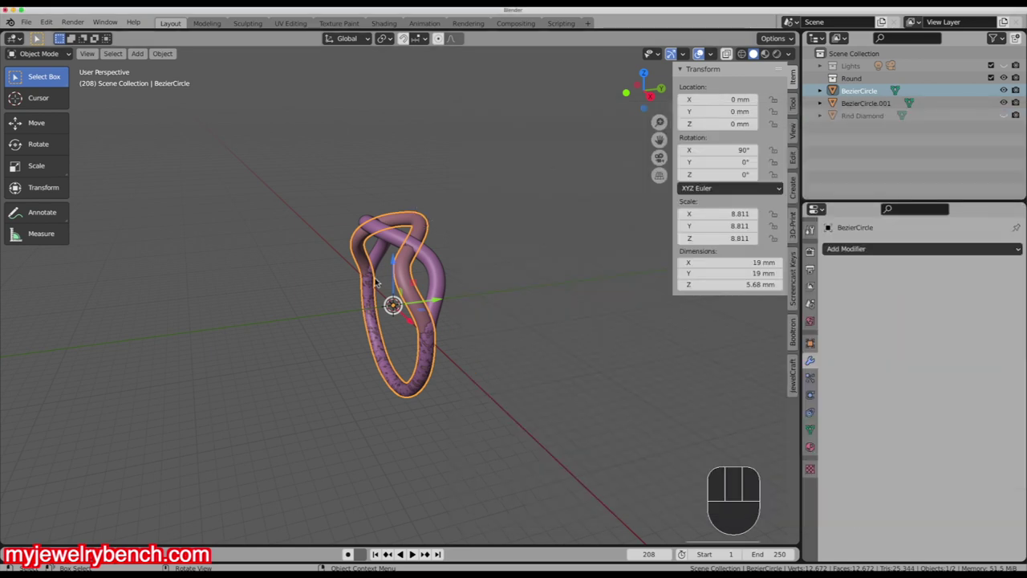
middle_click_drag(562, 277, 576, 282)
scroll(577, 282, "up", 3)
mouse_move(812, 568)
left_click(813, 561)
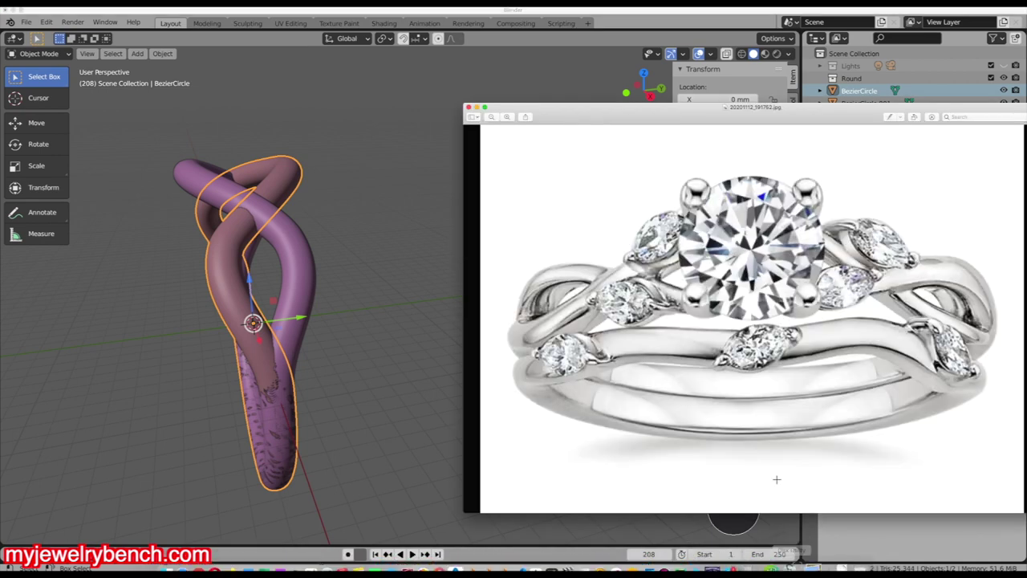
left_click(345, 270)
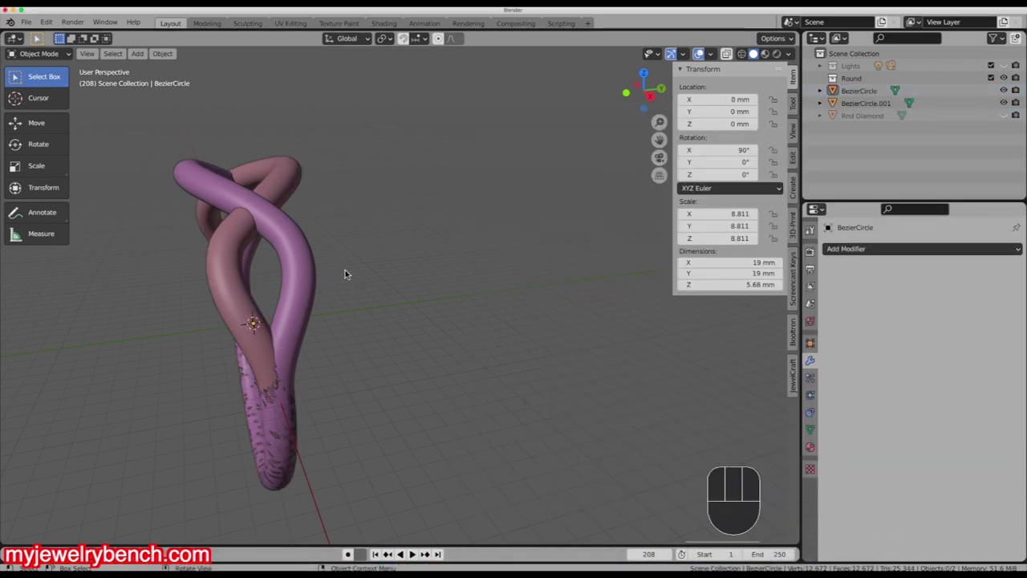
middle_click_drag(380, 242, 485, 358)
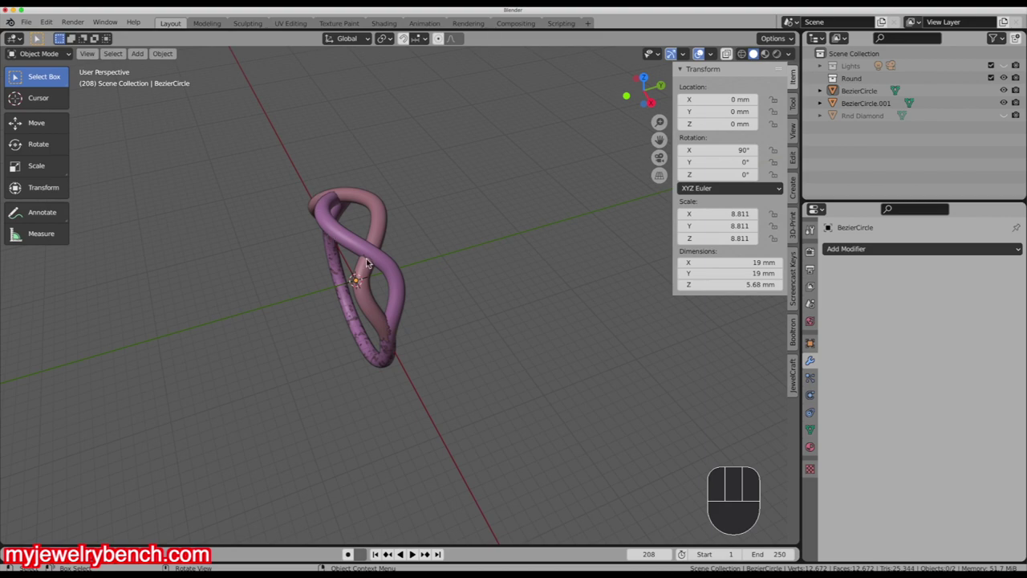
- Merge the original and duplicated strands into one band with a Bool Tool Auto Boolean Union
left_click(378, 219)
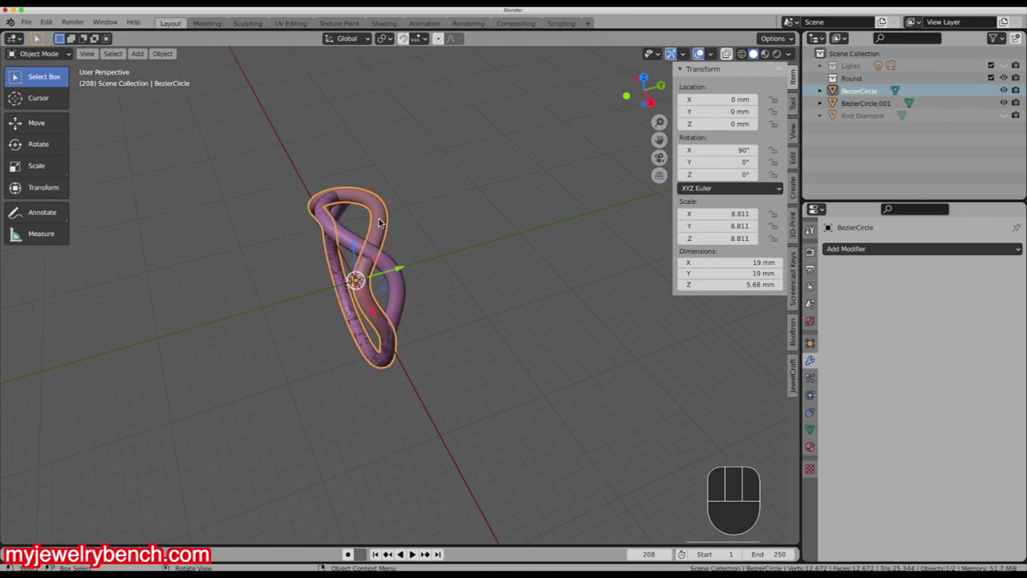
scroll(377, 217, "up", 3)
key("Tab")
key("Tab")
key("Tab")
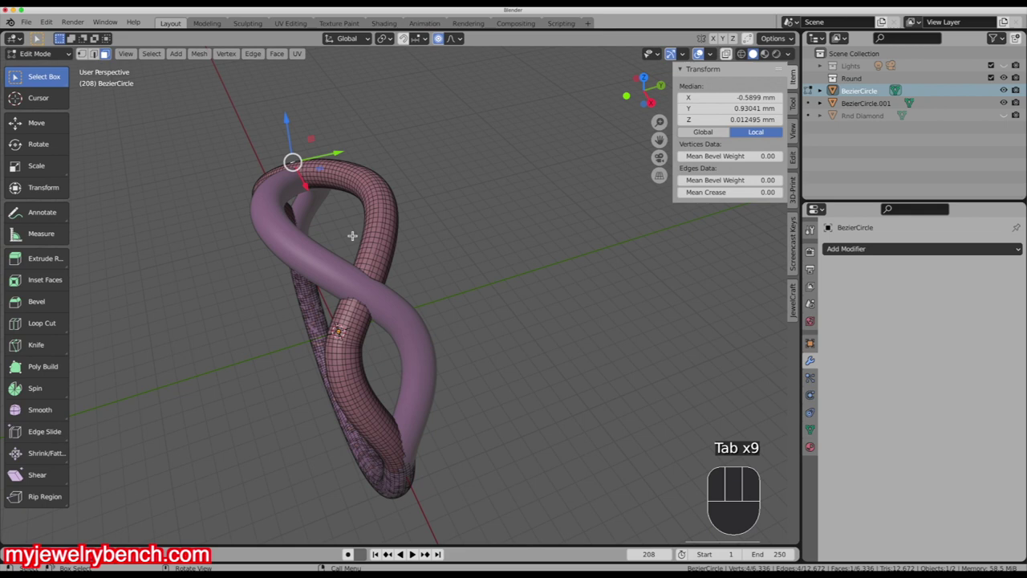
key("Tab")
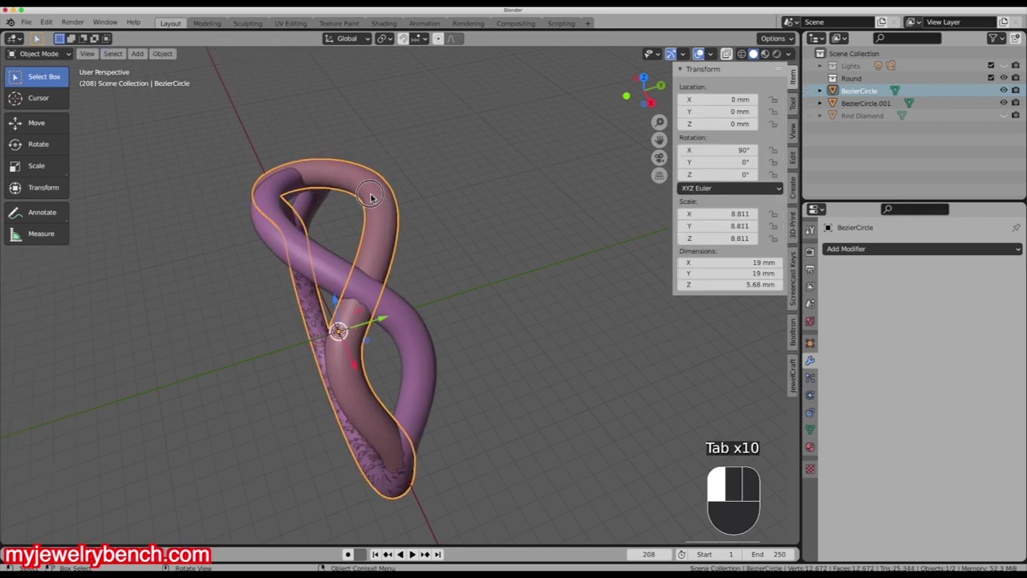
left_click(427, 331, "shift")
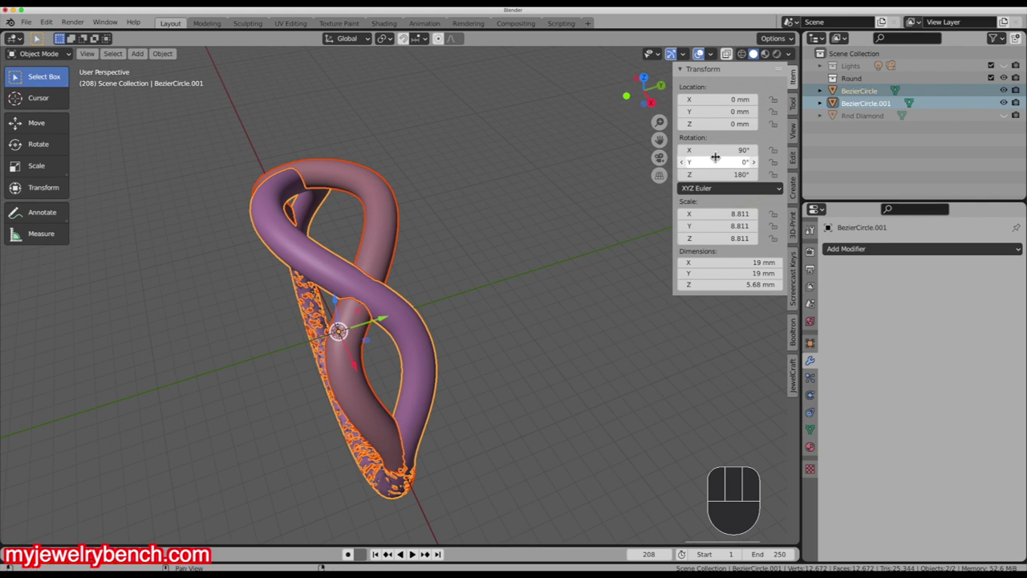
left_click(795, 102)
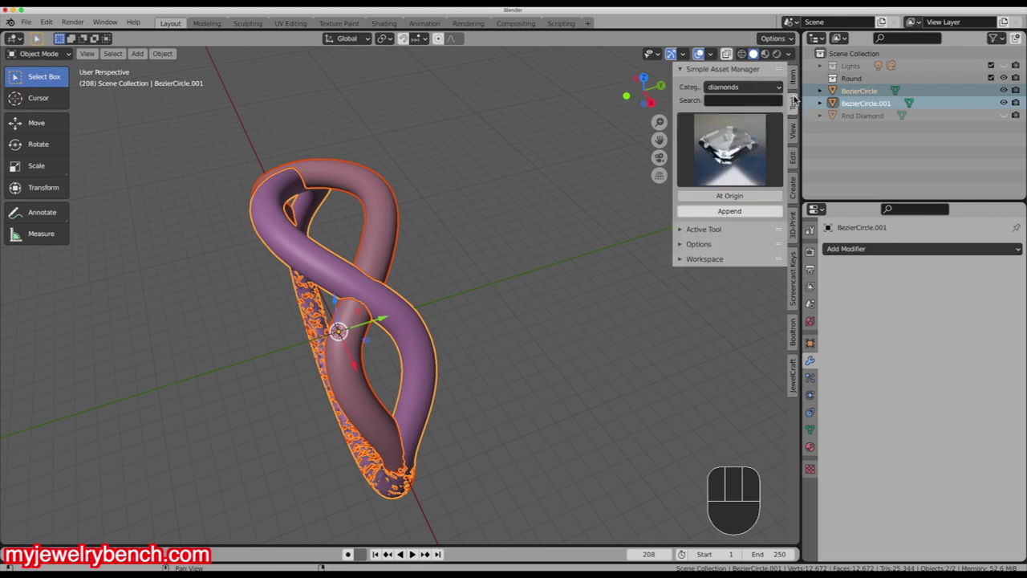
left_click(791, 80)
left_click(793, 157)
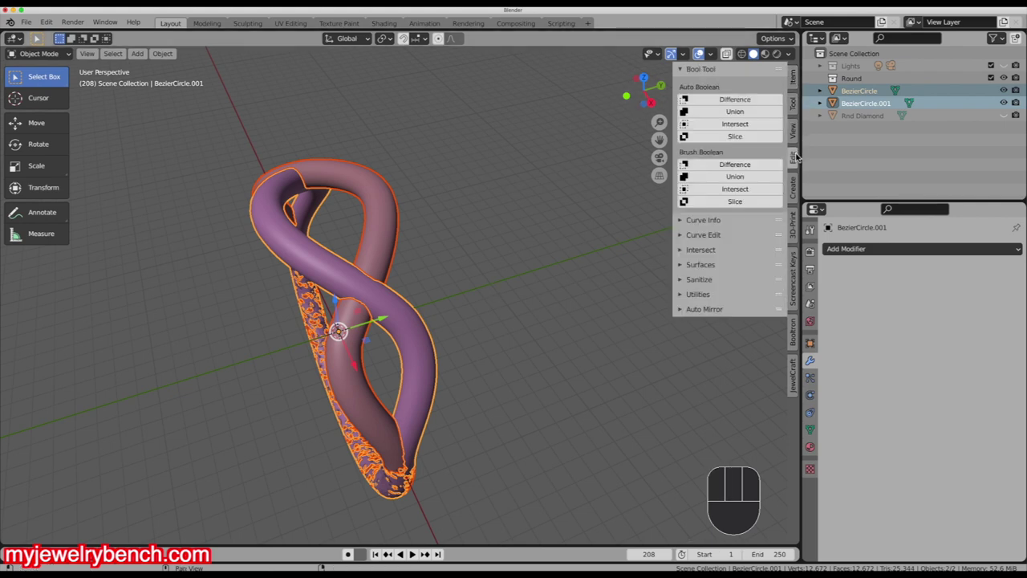
left_click(736, 113)
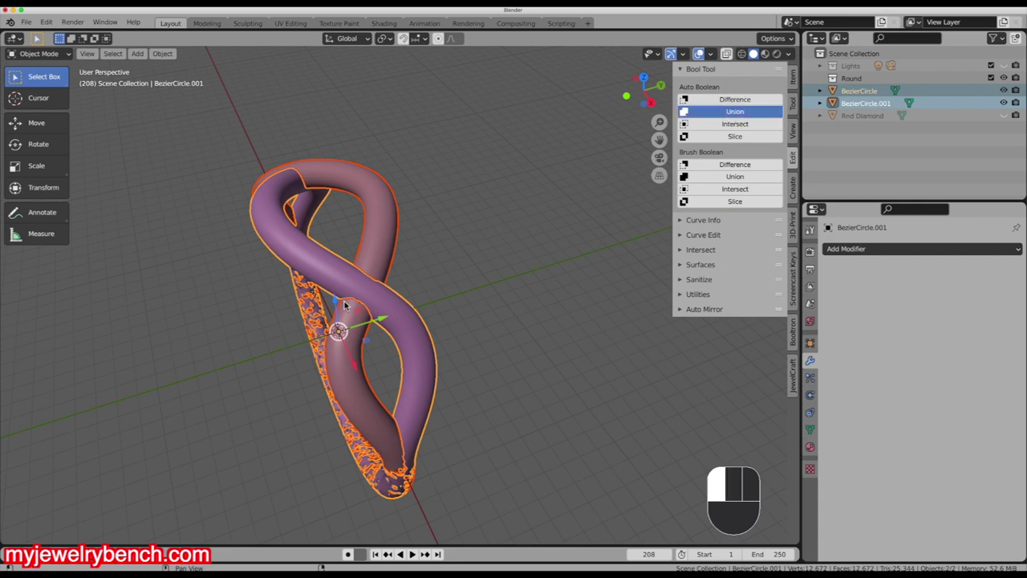
middle_click_drag(345, 305, 390, 311)
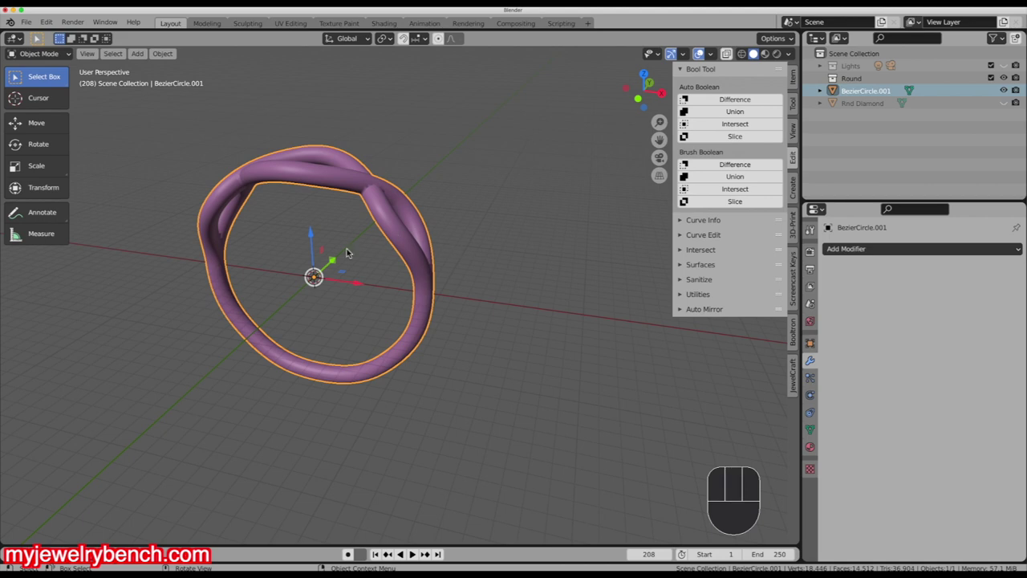
scroll(473, 275, "down", 2)
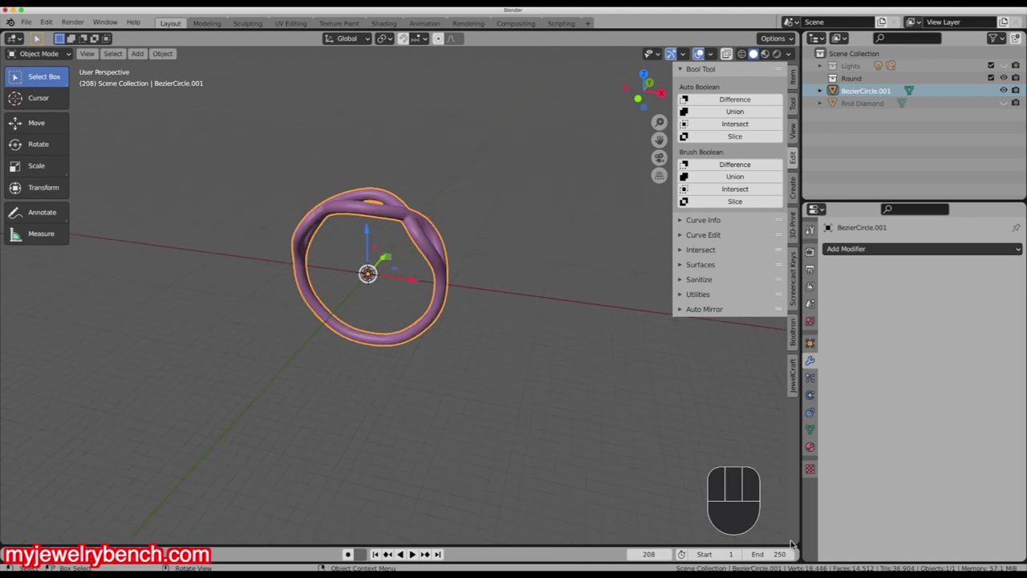
- Bring the reference engagement ring photo over the model and examine how the marquise stones sit on the strands
left_click(812, 562)
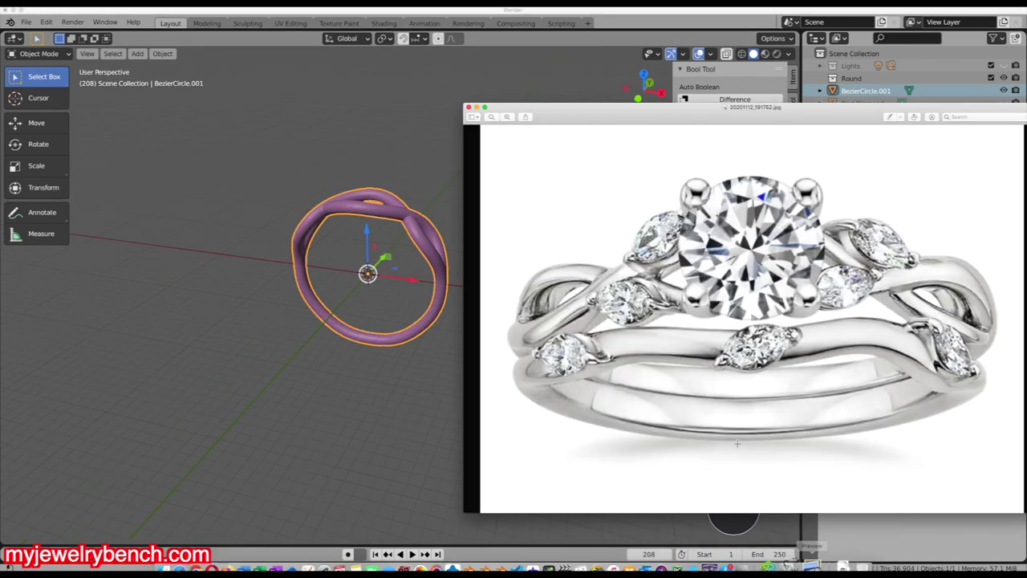
left_click_drag(778, 122, 451, 84)
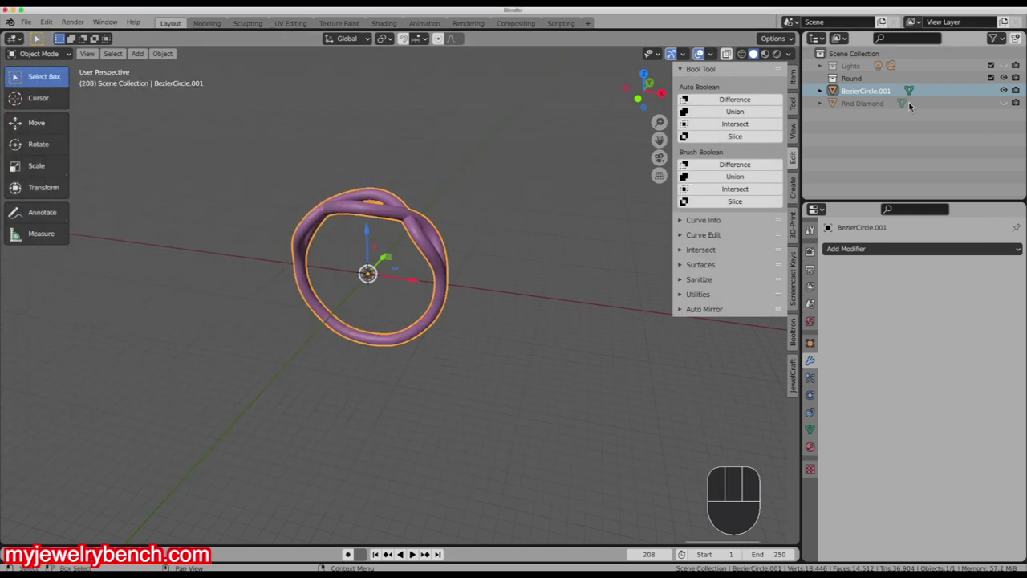
- Rename the united band Ring Shank and hide it in the scene
double_click(866, 91)
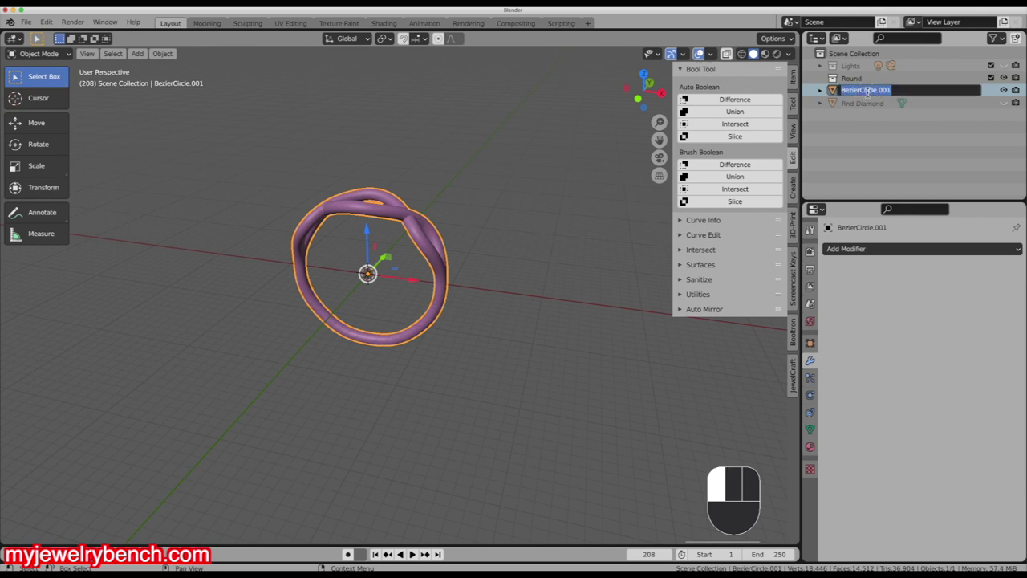
type("R")
key("BackSpace")
key("BackSpace")
type("ing Shank")
key("Return")
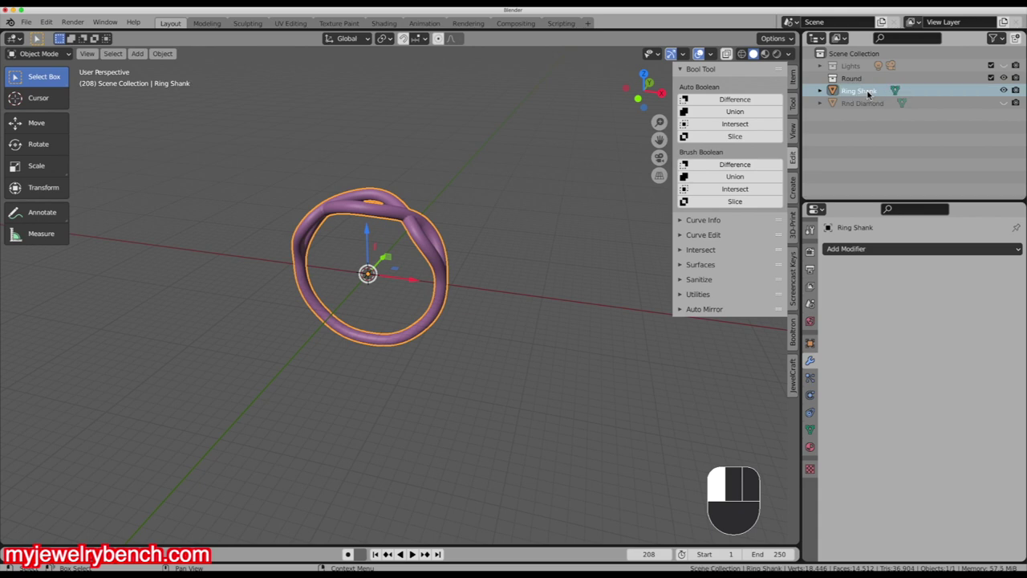
left_click(1003, 91)
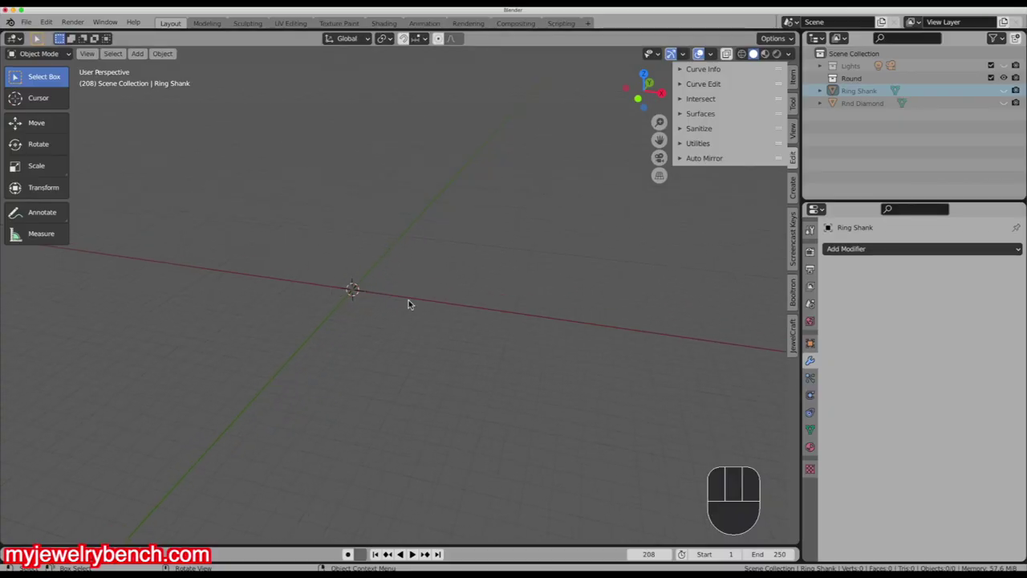
- Add a mesh cylinder with 100 vertices at the origin
scroll(333, 293, "down", 3)
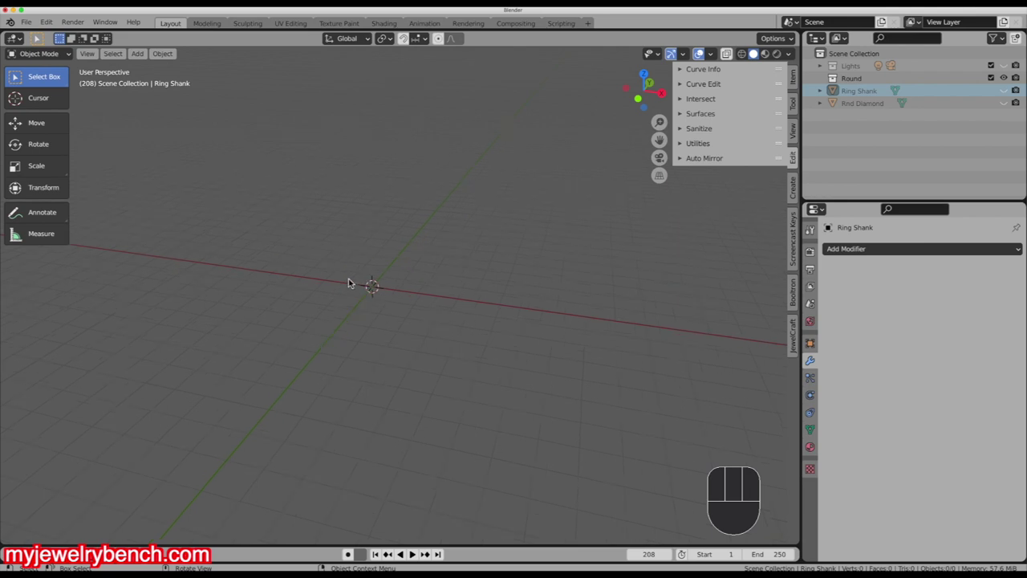
key("shift+a")
mouse_move(356, 289)
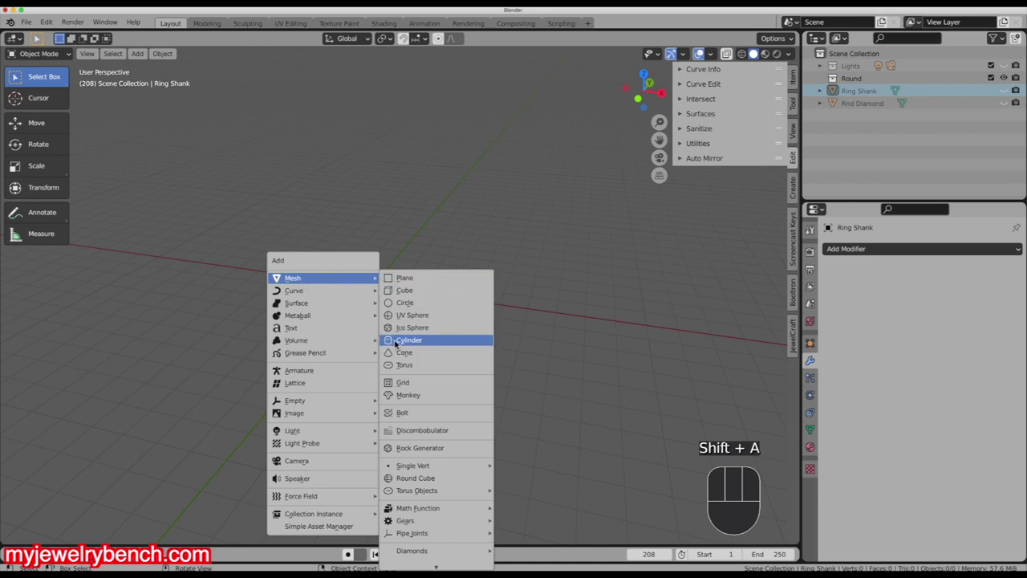
left_click(393, 340)
left_click(201, 389)
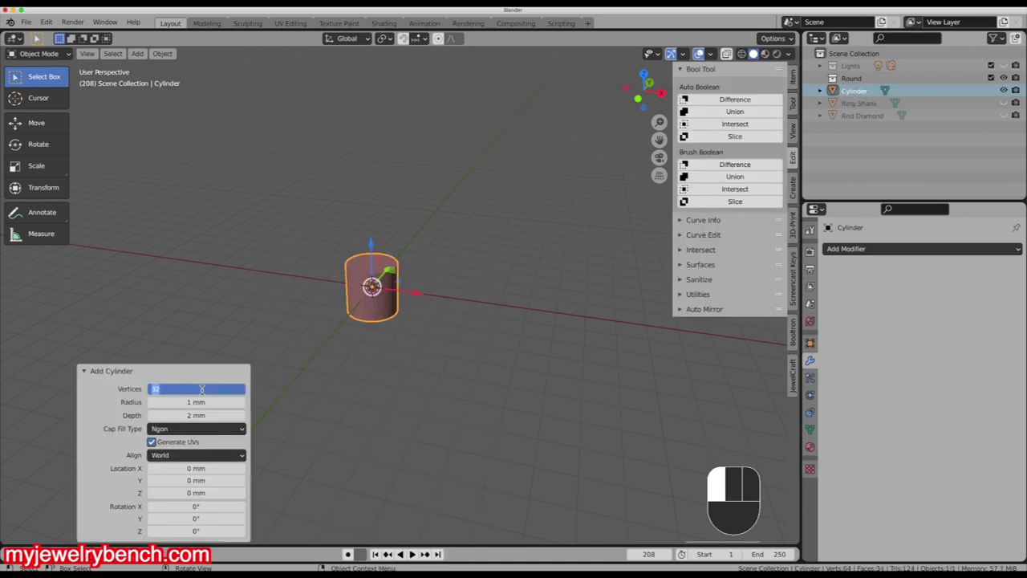
type("100")
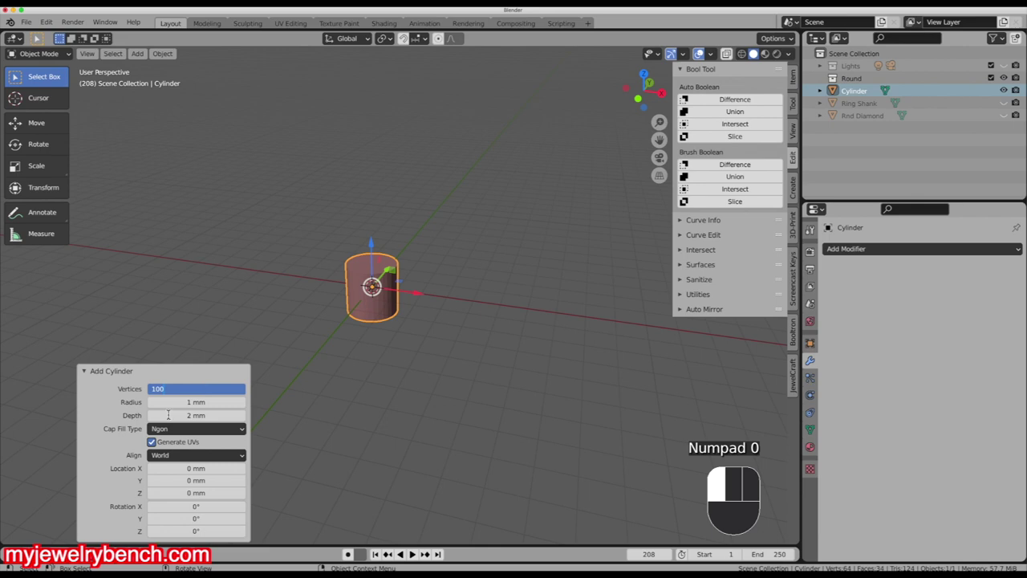
left_click(287, 392)
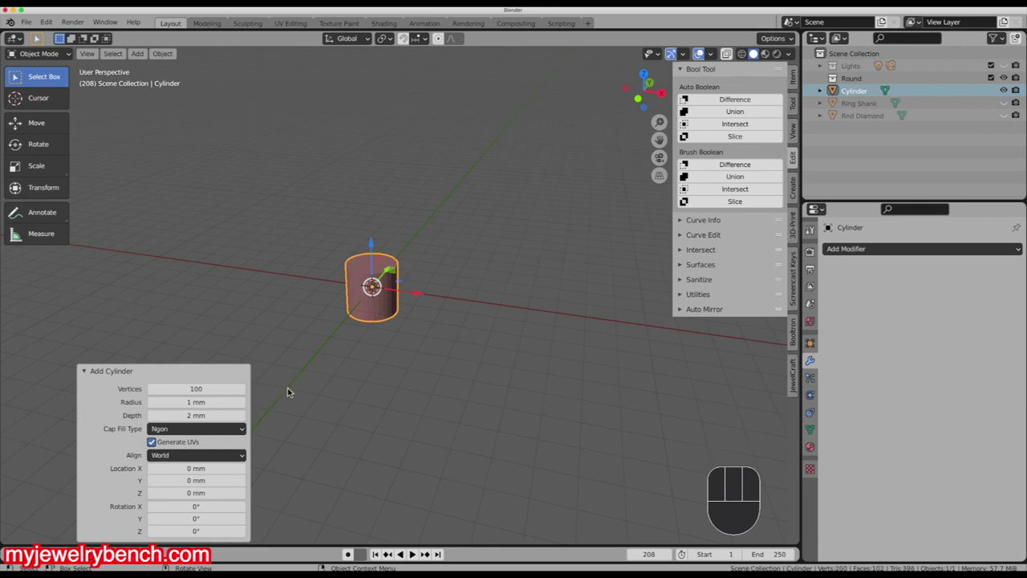
left_click(362, 319)
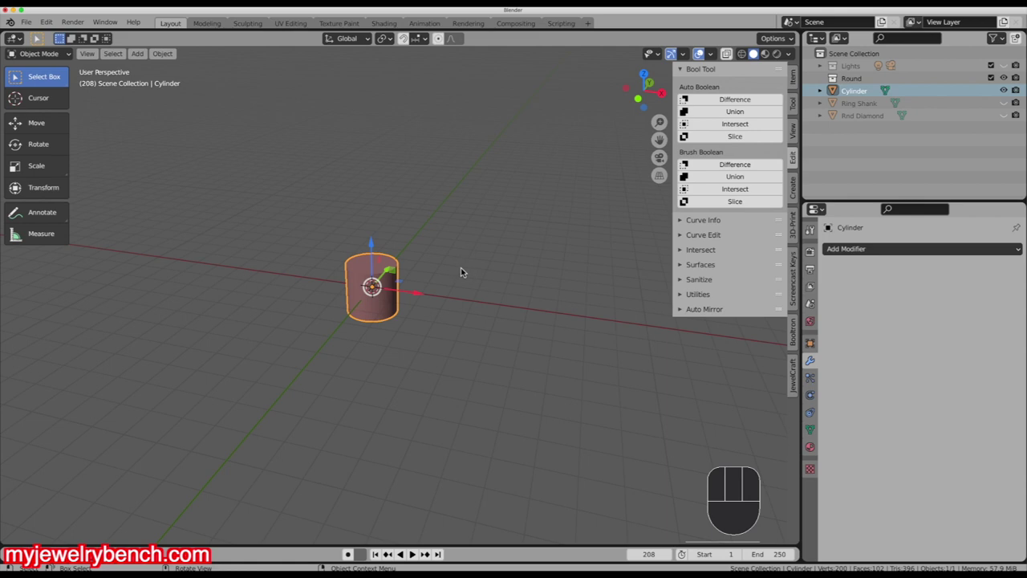
- Rotate the cylinder 90° about global X and stretch it along Y by a factor of about 8.73
type("rx90")
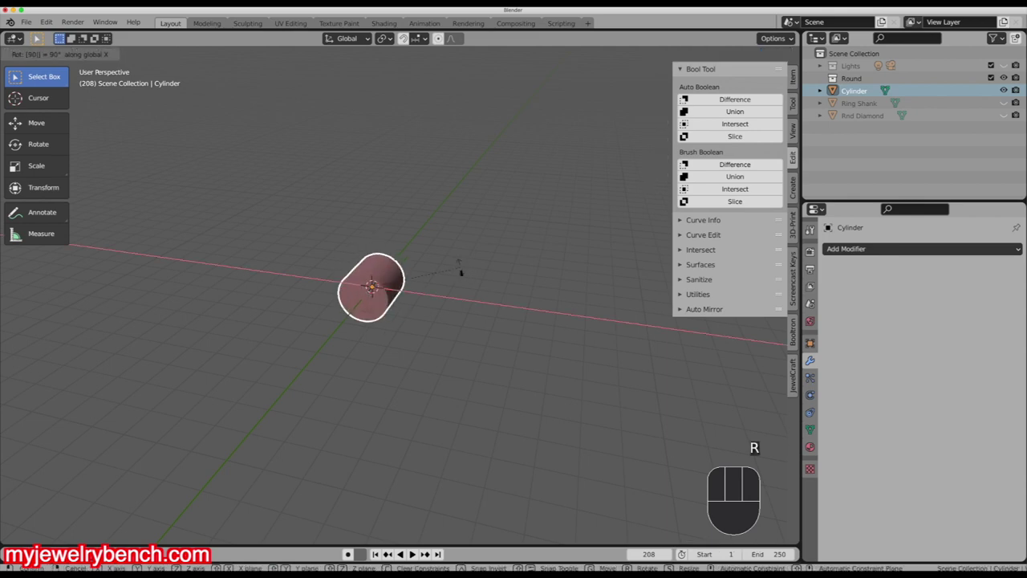
key("Return")
middle_click_drag(461, 254, 308, 311)
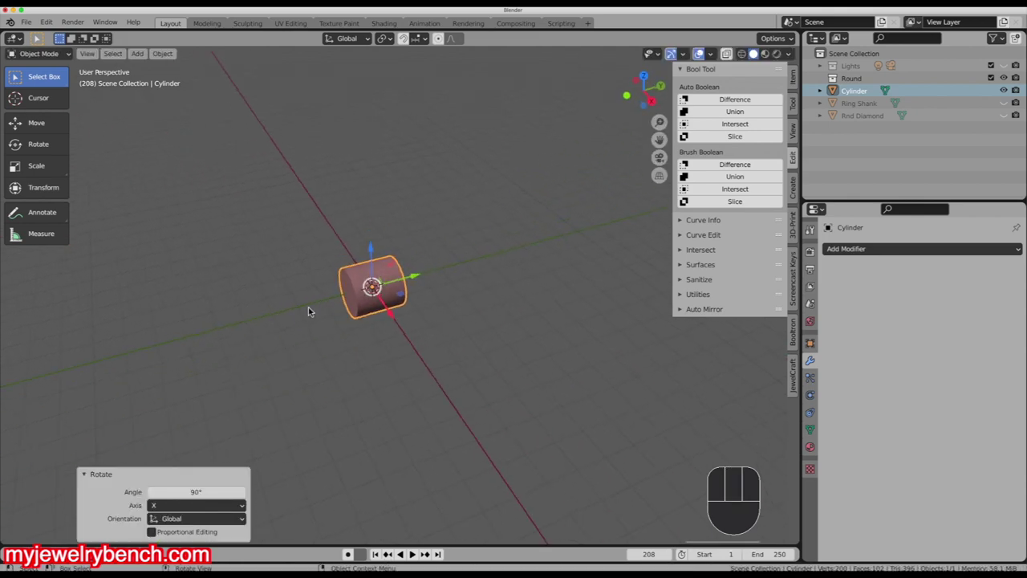
key("s")
key("y")
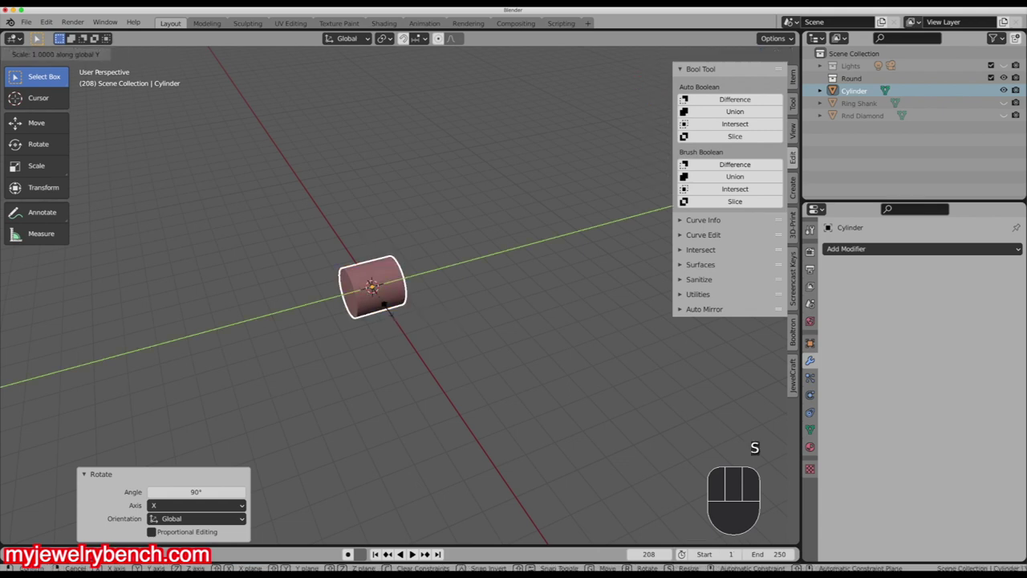
left_click(609, 321)
- Scale the cylinder uniformly by about 0.438, then lengthen it along global Y by about 1.58
key("s")
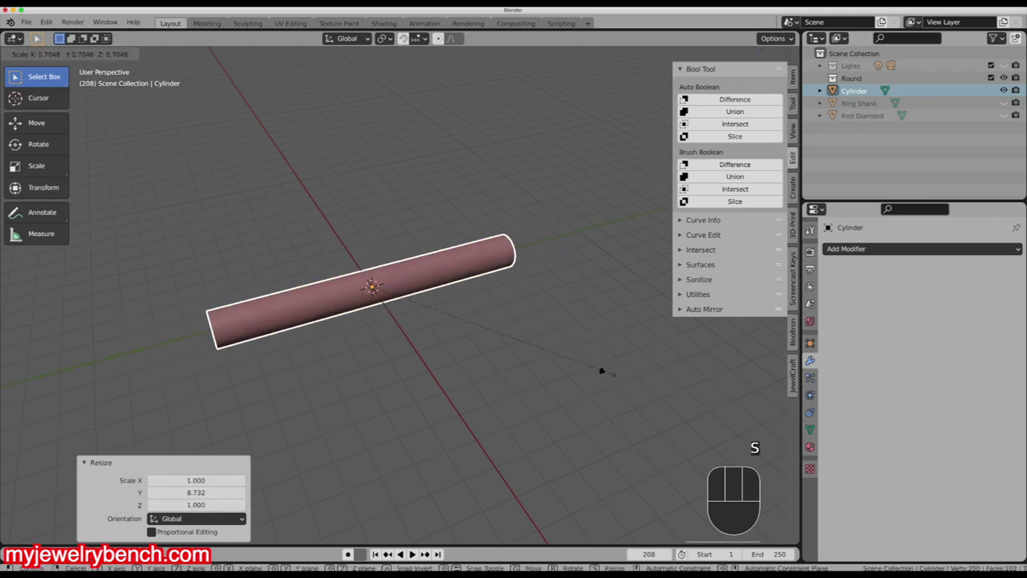
left_click(510, 362)
key("s")
key("y")
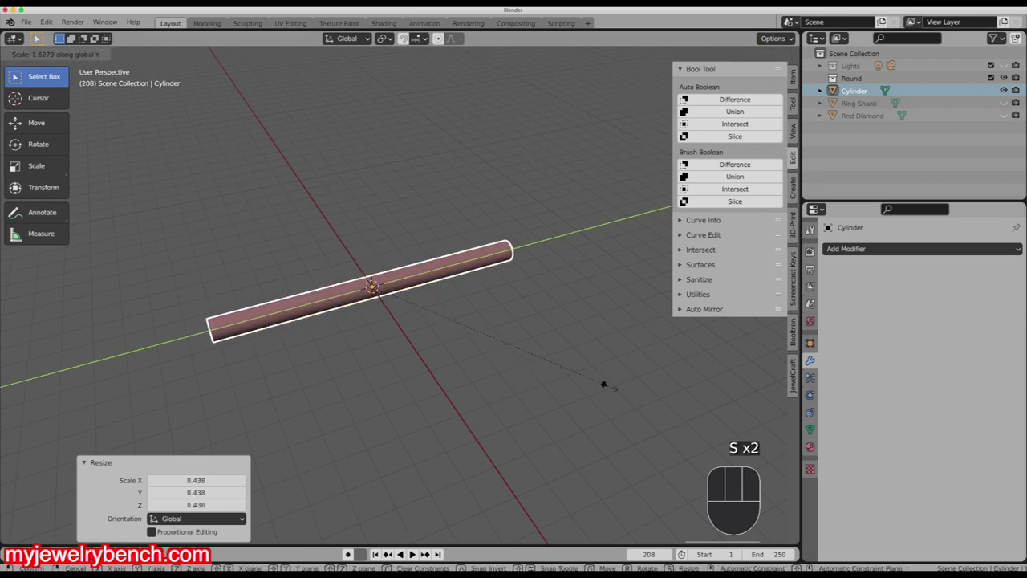
left_click(598, 385)
middle_click_drag(467, 374, 446, 337)
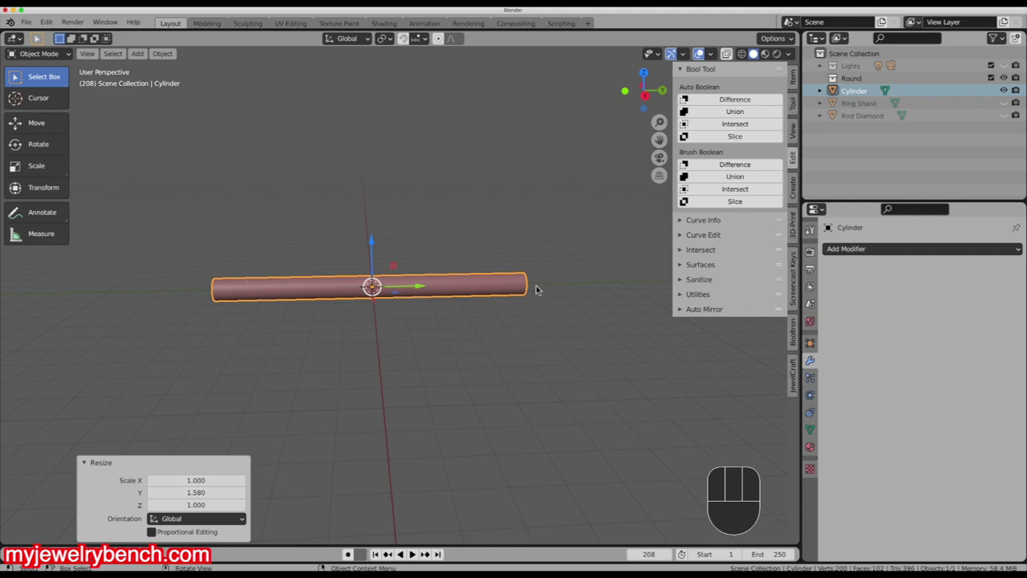
- Cut 100 evenly spaced edge loops around the cylinder along its length and return to Object Mode
key("Tab")
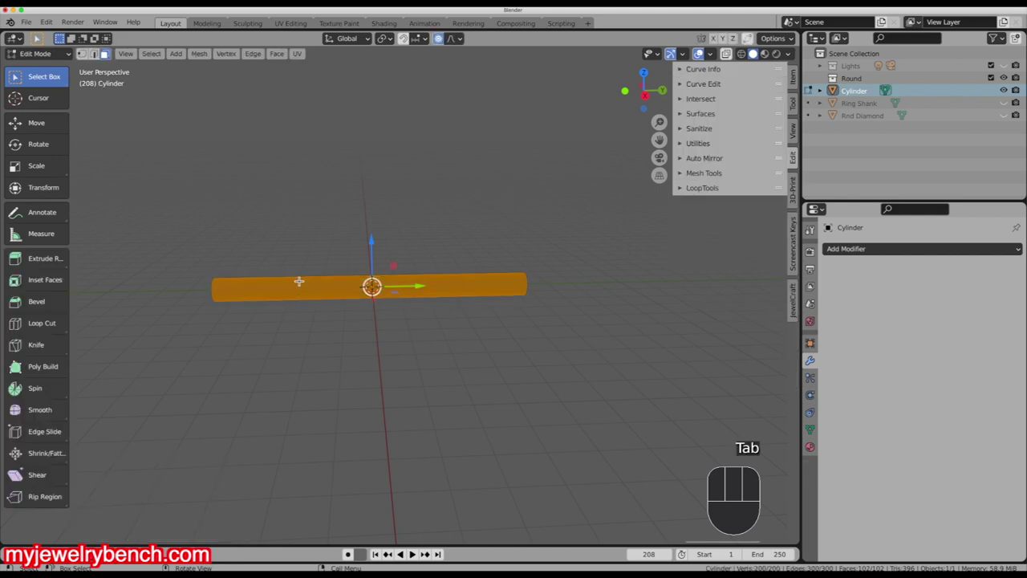
scroll(340, 291, "up", 5)
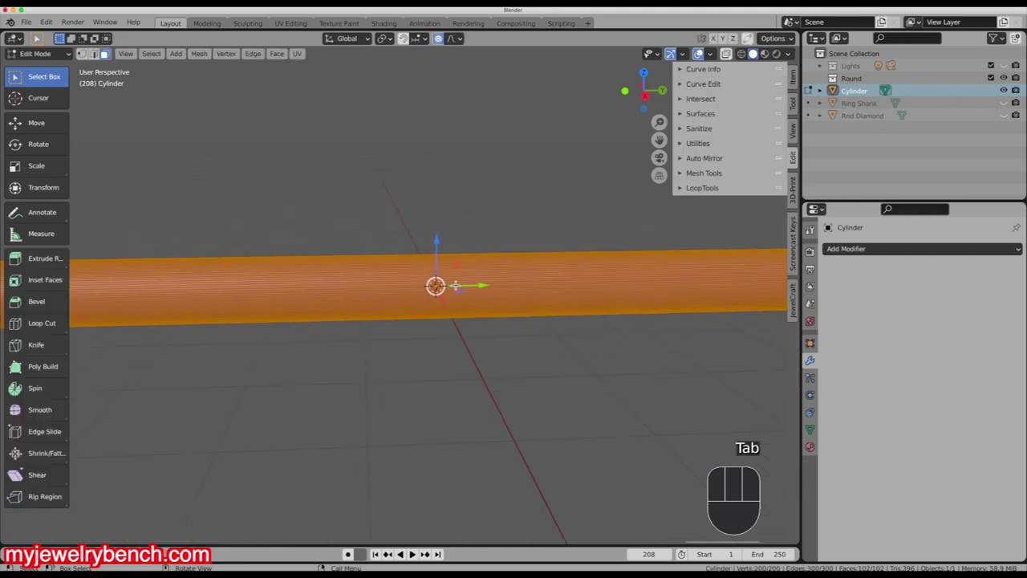
key("ctrl+r")
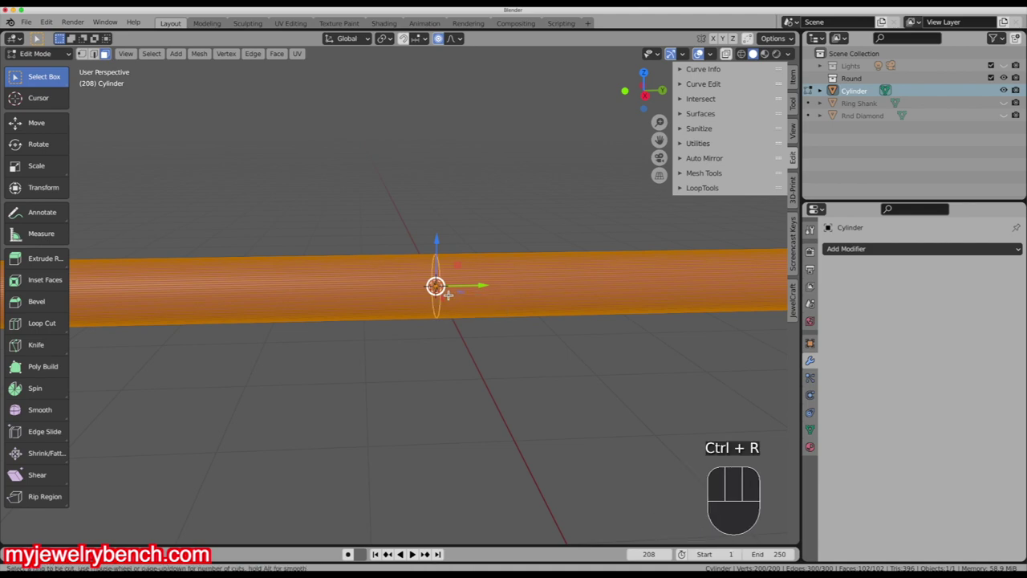
type("100|) = 100, Smooth: NONE (Alt)")
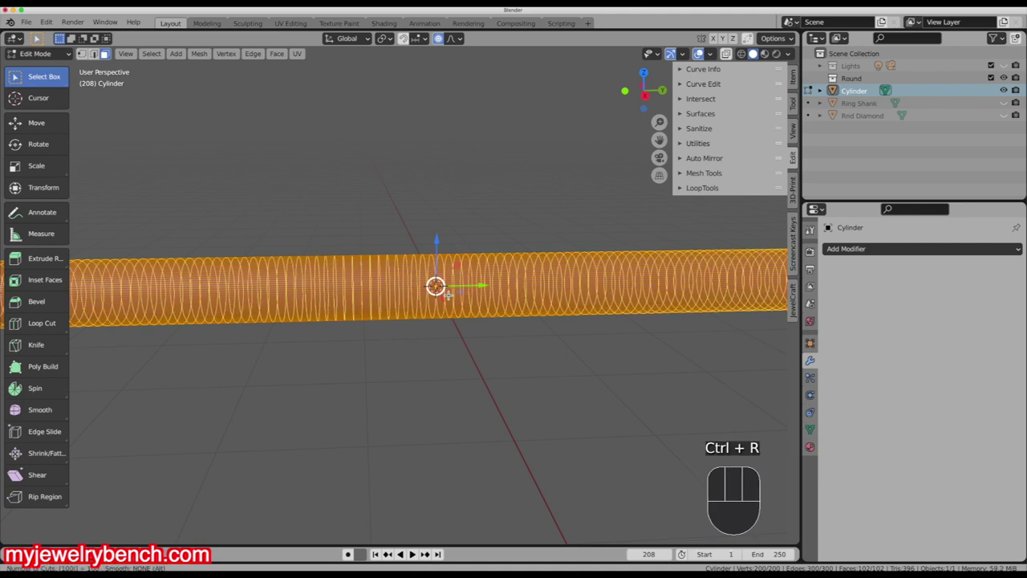
left_click(434, 286)
right_click(435, 285)
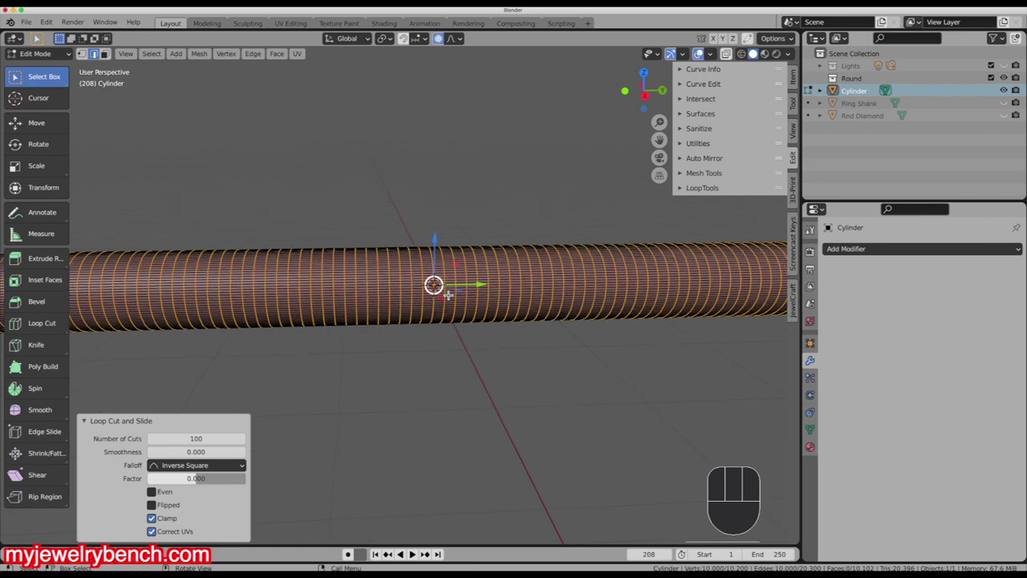
left_click(432, 339)
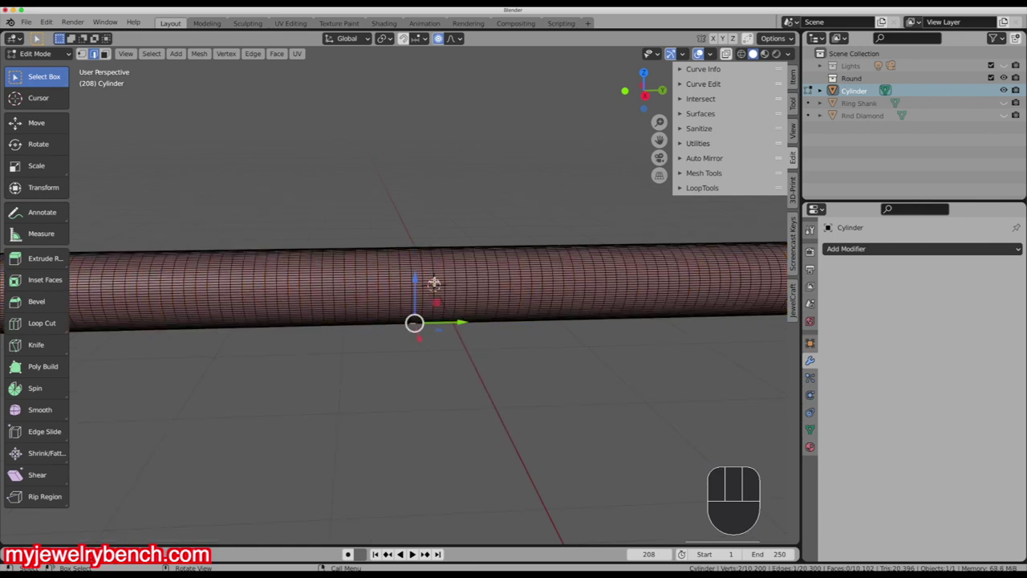
scroll(433, 282, "down", 3)
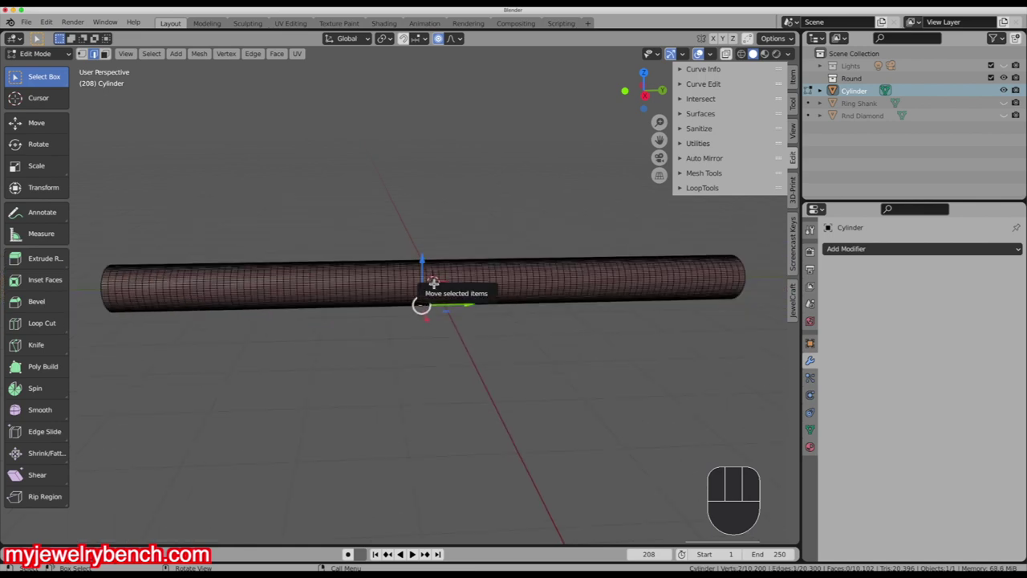
scroll(433, 283, "up", 2)
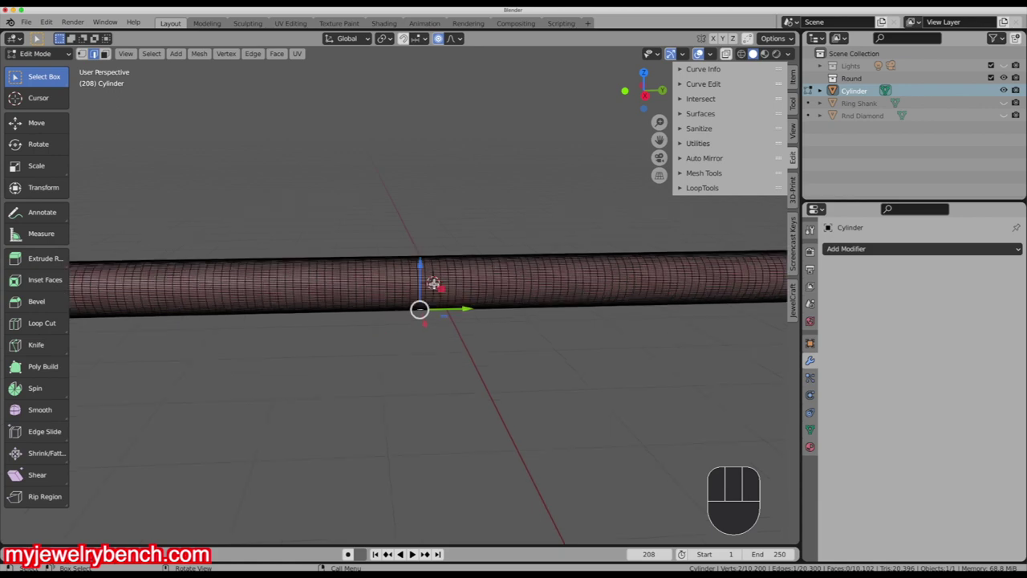
scroll(420, 315, "down", 3)
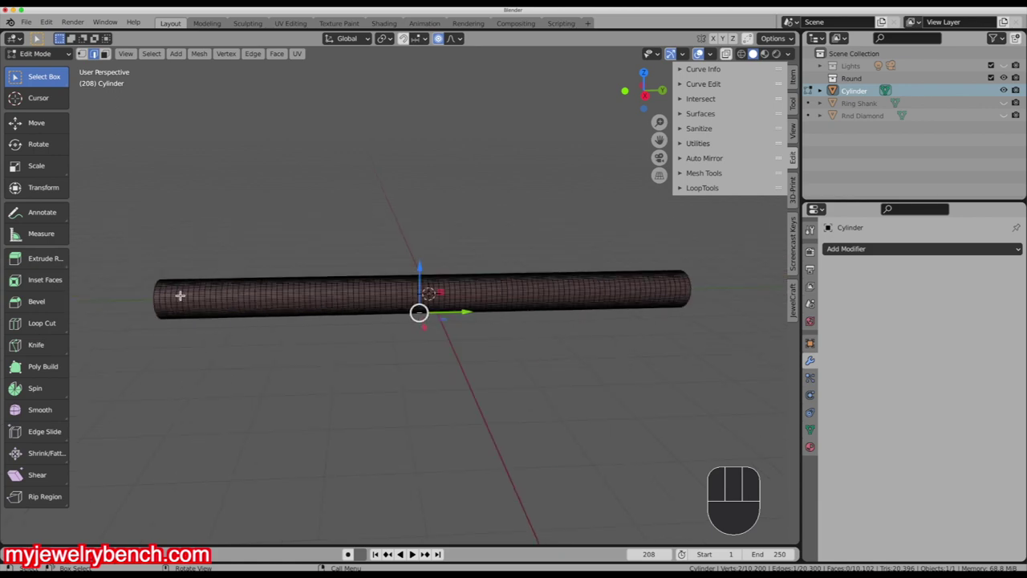
key("Tab")
- Append the Marquise diamond from the diamonds category of the Simple Asset Manager
middle_click_drag(181, 296, 275, 332)
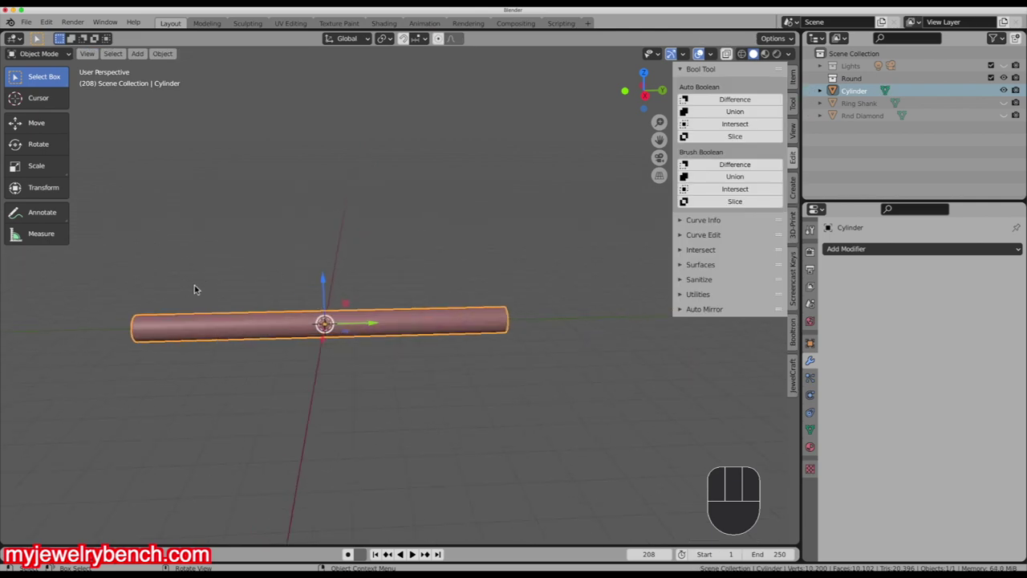
middle_click_drag(288, 325, 321, 354)
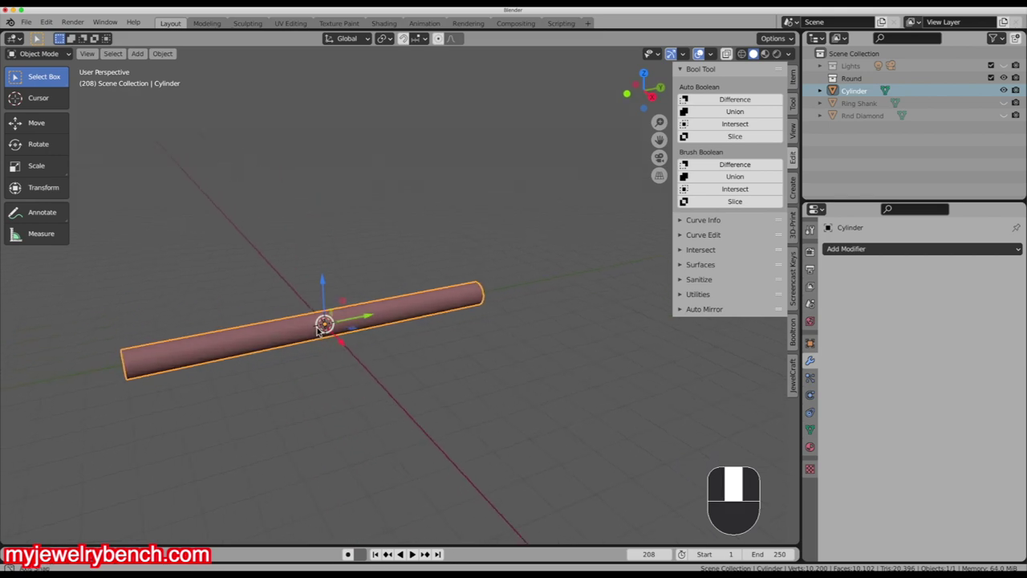
middle_click_drag(562, 328, 381, 376)
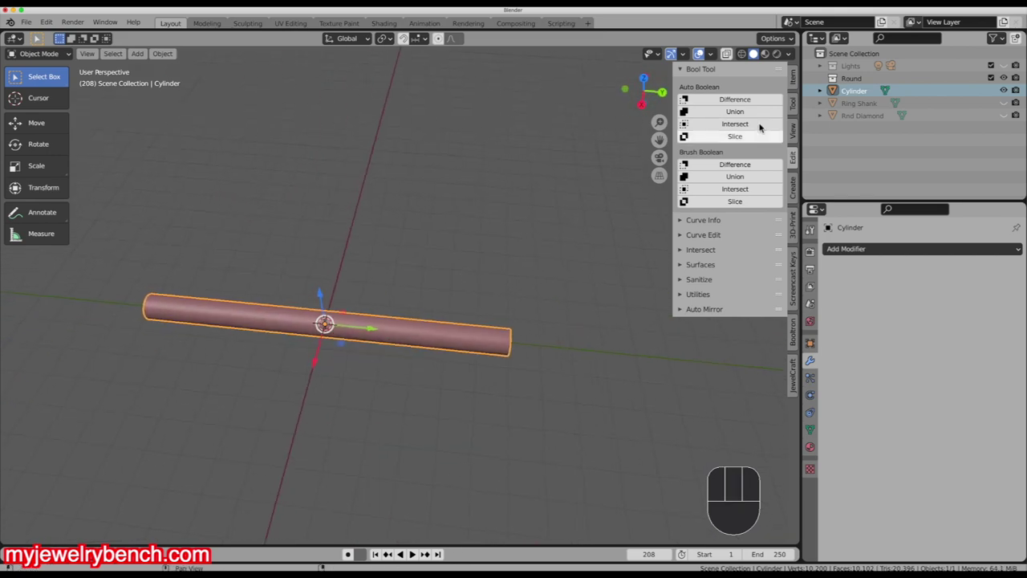
left_click(793, 102)
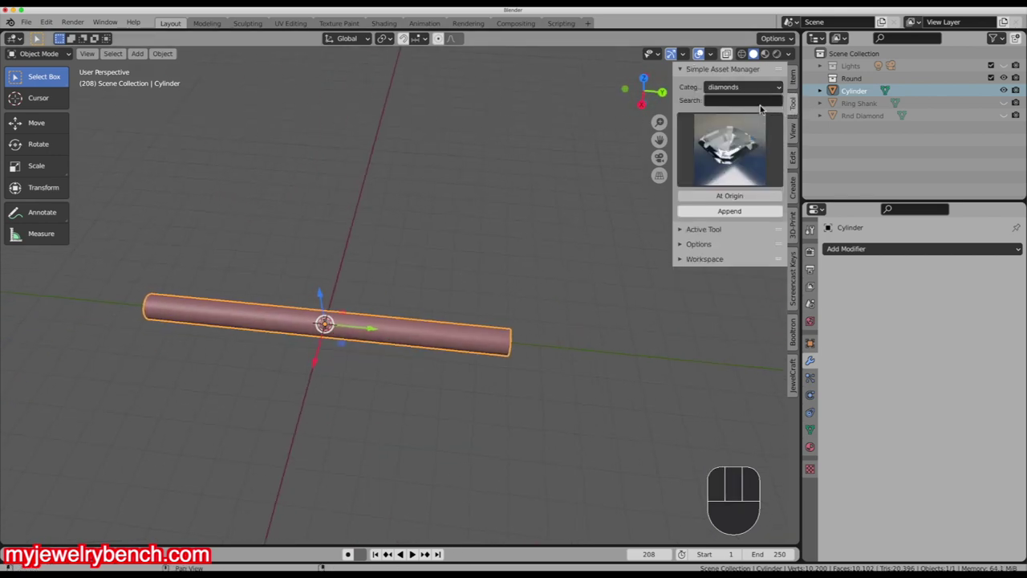
left_click(729, 149)
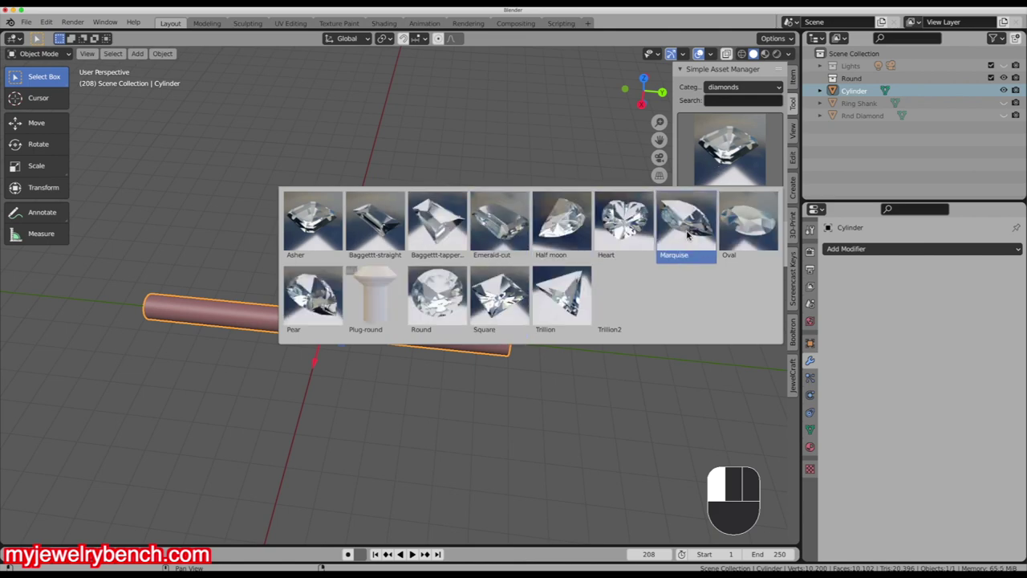
left_click(682, 229)
left_click(721, 212)
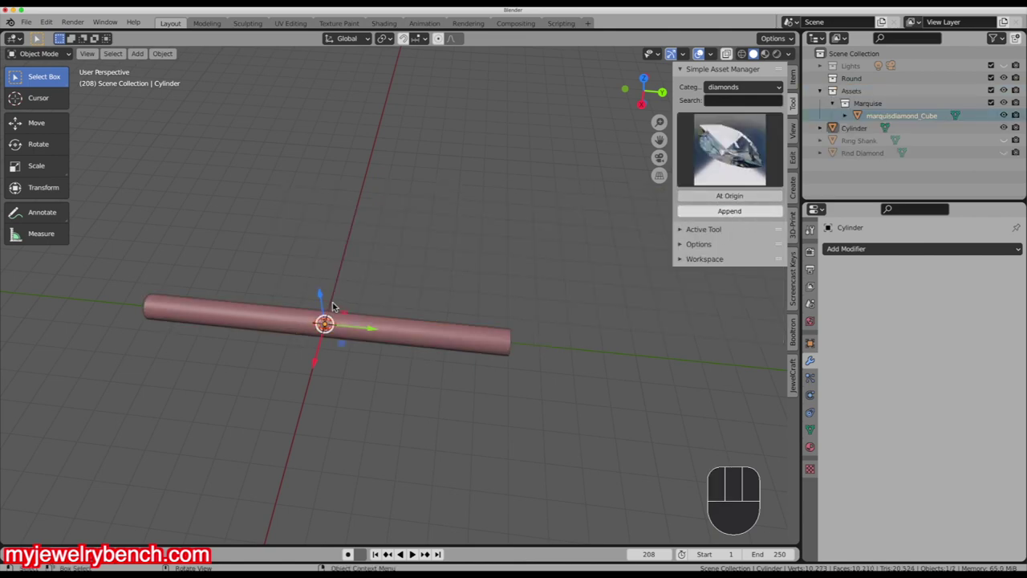
- Raise the marquise diamond about 1.38 mm along global Z above the cylinder and display the transform properties
left_click_drag(321, 299, 320, 270)
middle_click_drag(315, 297, 417, 297)
left_click(793, 77)
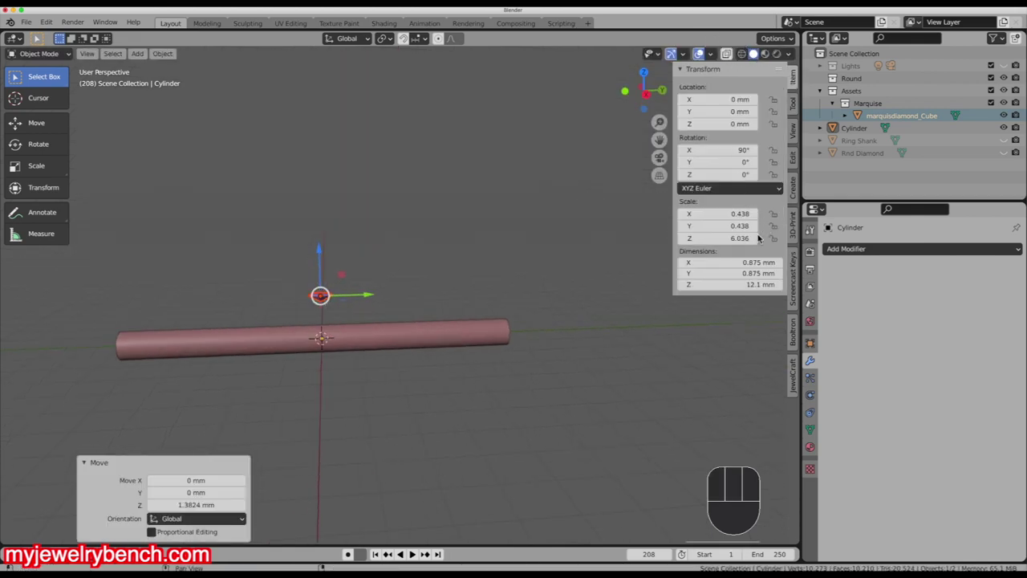
key("s")
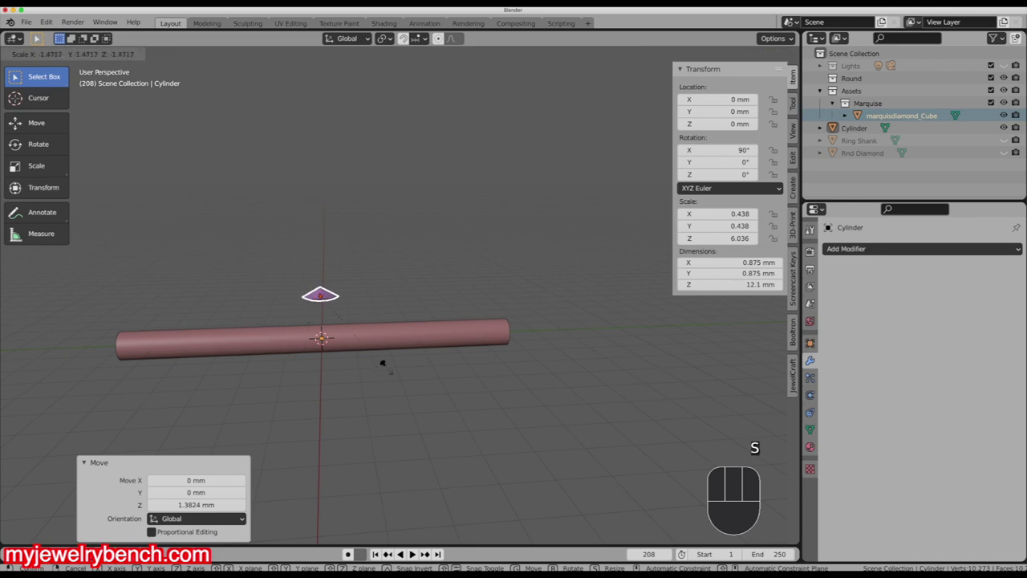
right_click(436, 355)
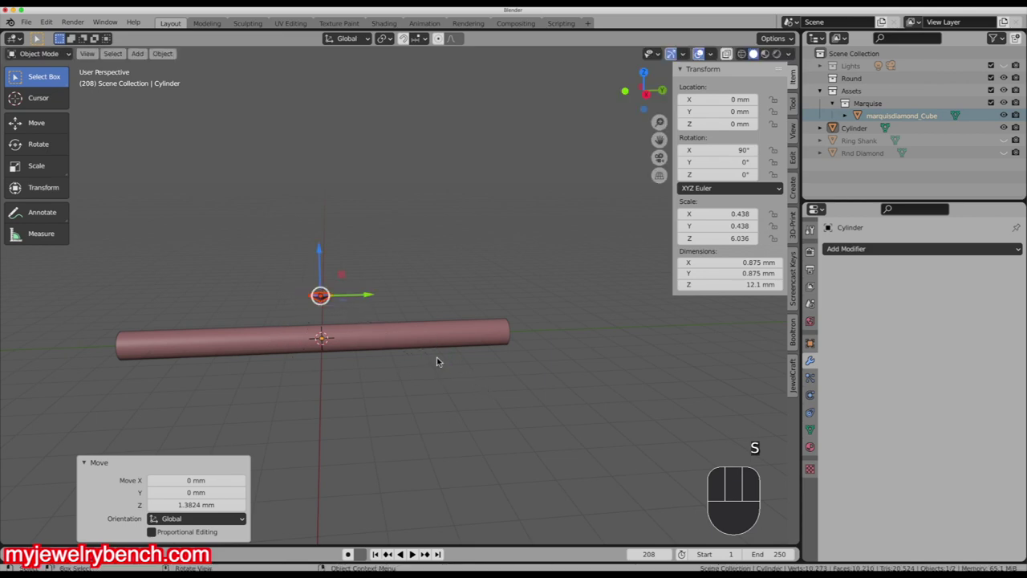
- Apply the marquise diamond's location, rotation and scale, then enlarge it uniformly by about 2.272
key("ctrl+a")
left_click(411, 389)
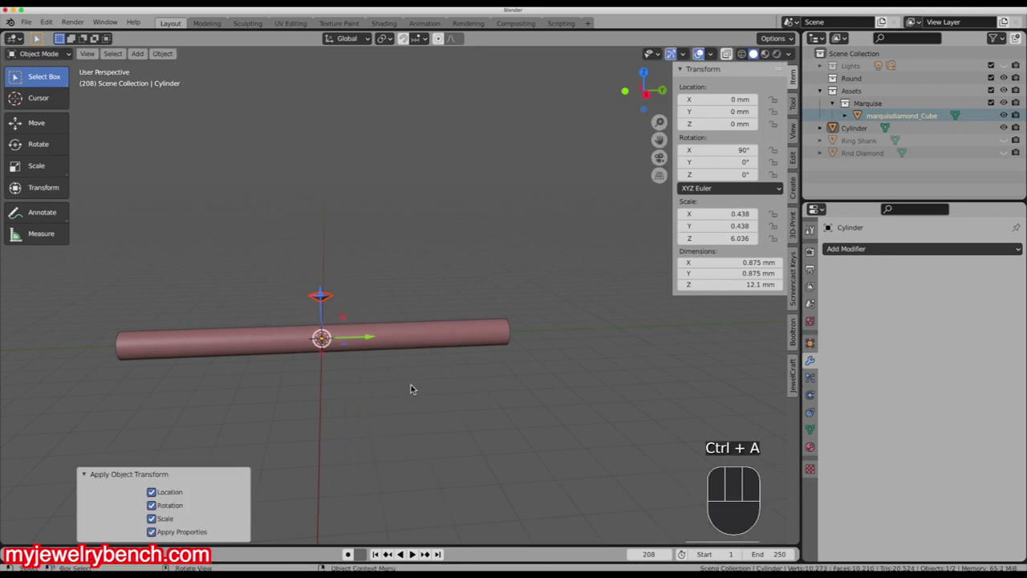
left_click(325, 297)
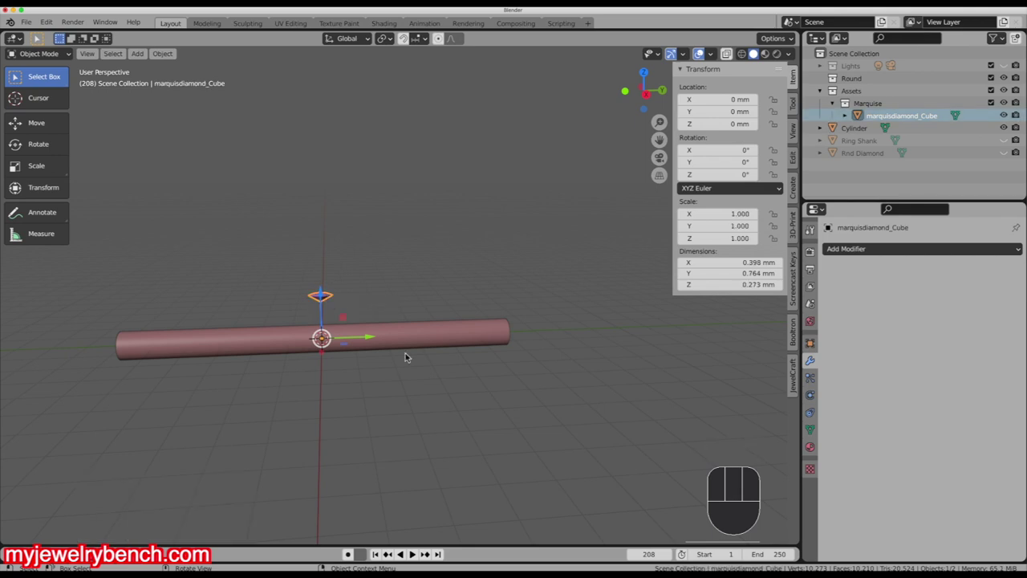
key("s")
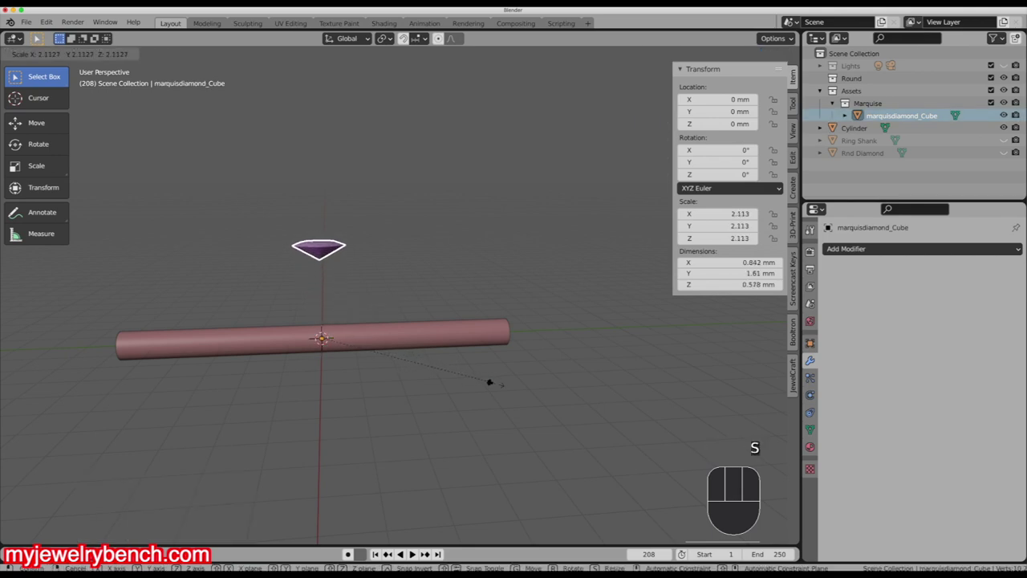
left_click(496, 379)
- Set the marquise diamond's origin to its center of mass (volume) and snap the diamond to the 3D cursor
right_click(328, 246)
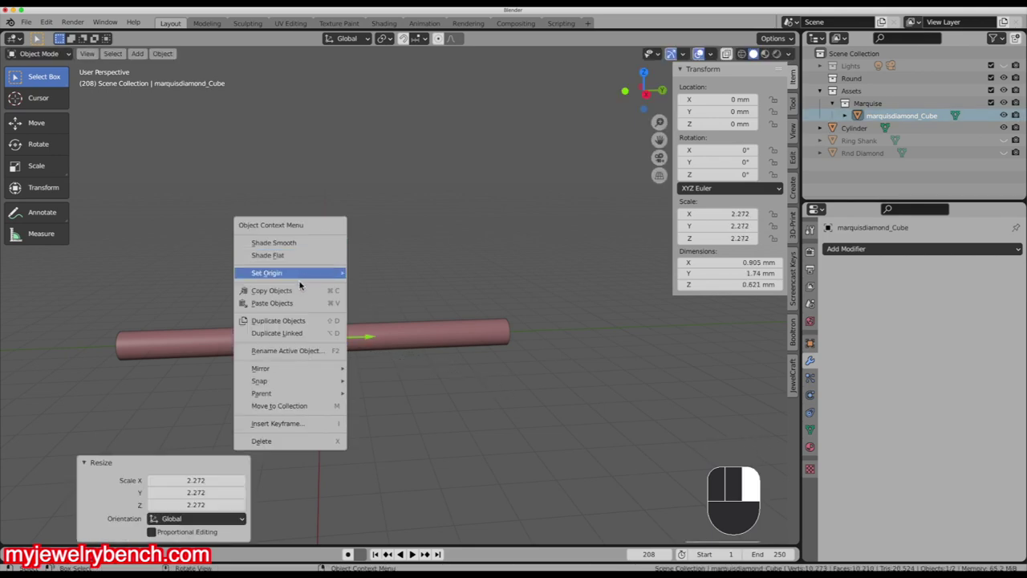
mouse_move(301, 281)
left_click(433, 325)
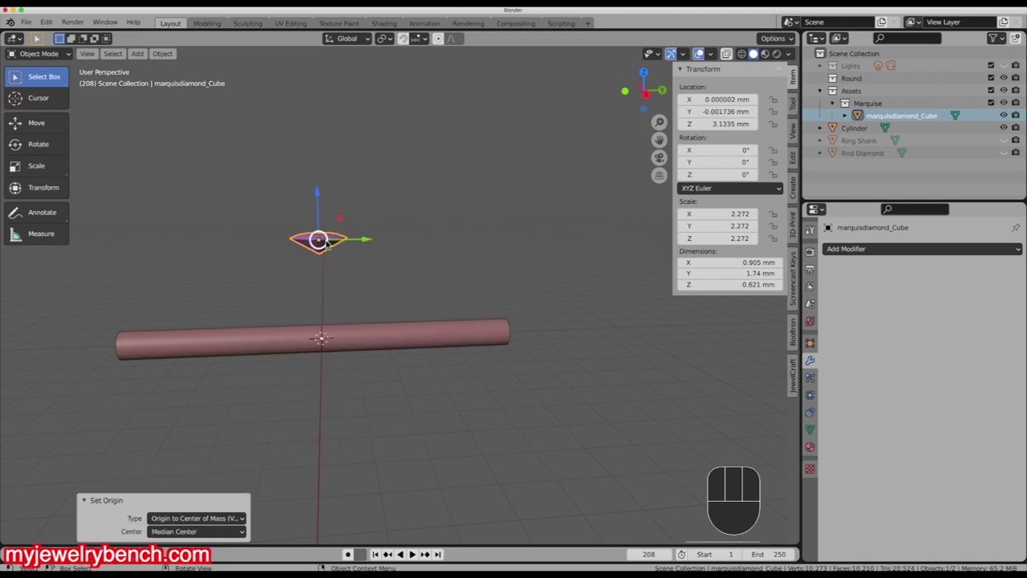
key("shift+s")
left_click(337, 181)
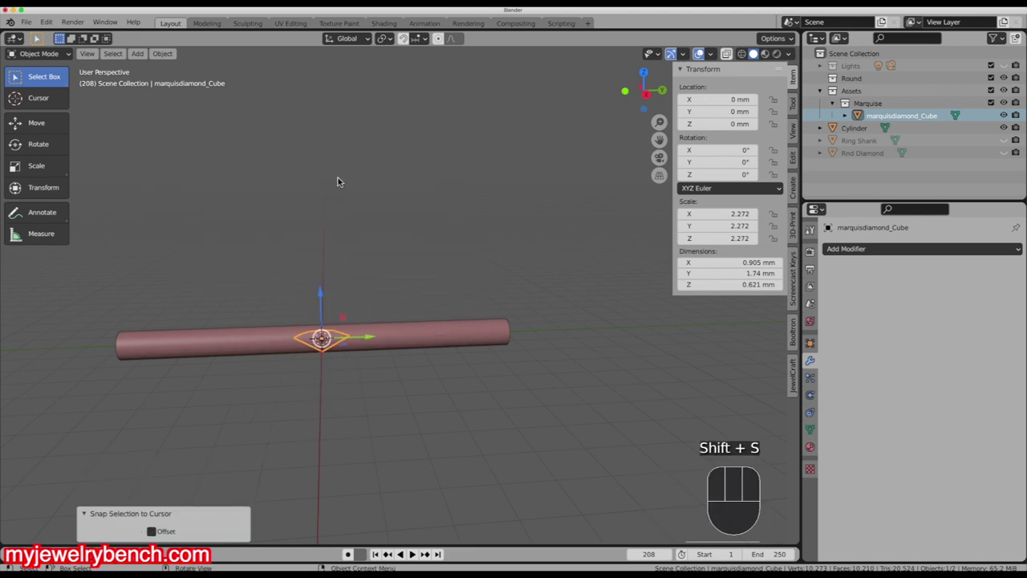
- Enlarge the marquise diamond uniformly by about 2.05 and raise it along global Z until it sits above the cylinder
key("s")
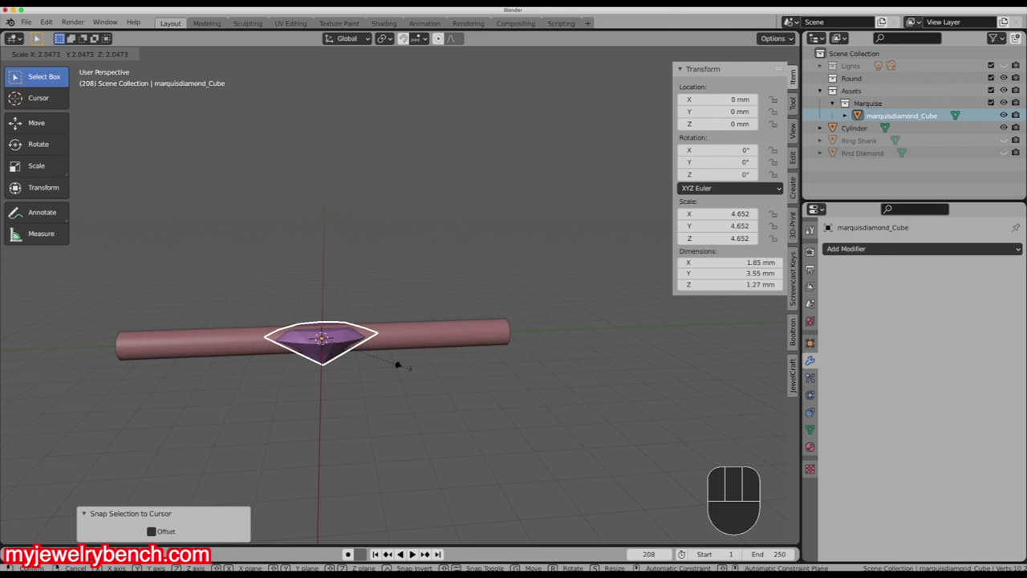
left_click(398, 365)
left_click_drag(322, 295, 324, 235)
- Scale the cylinder uniformly by about 0.748, then by about 1.095, to a length of about 9.9 mm
left_click(356, 340)
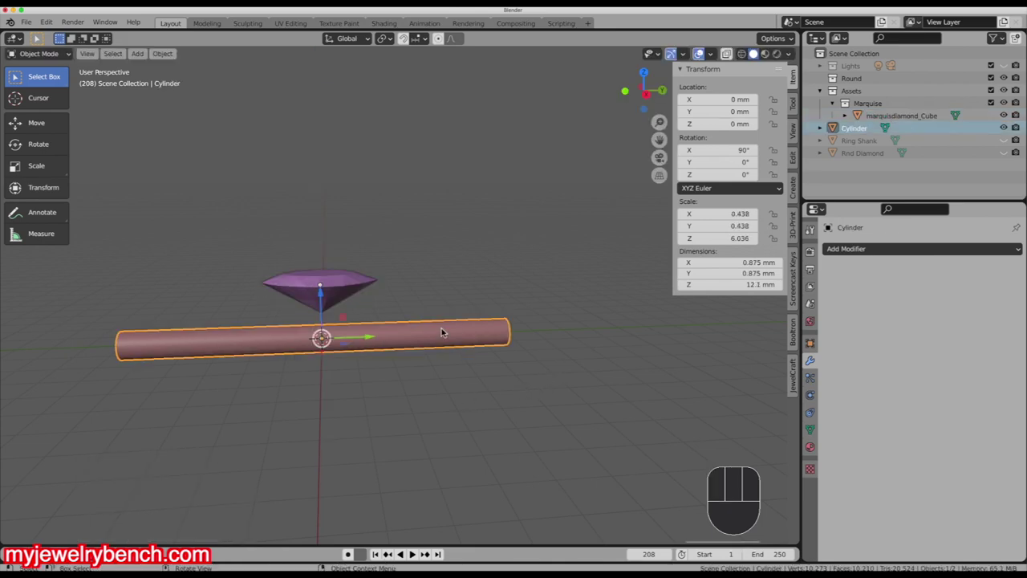
key("s")
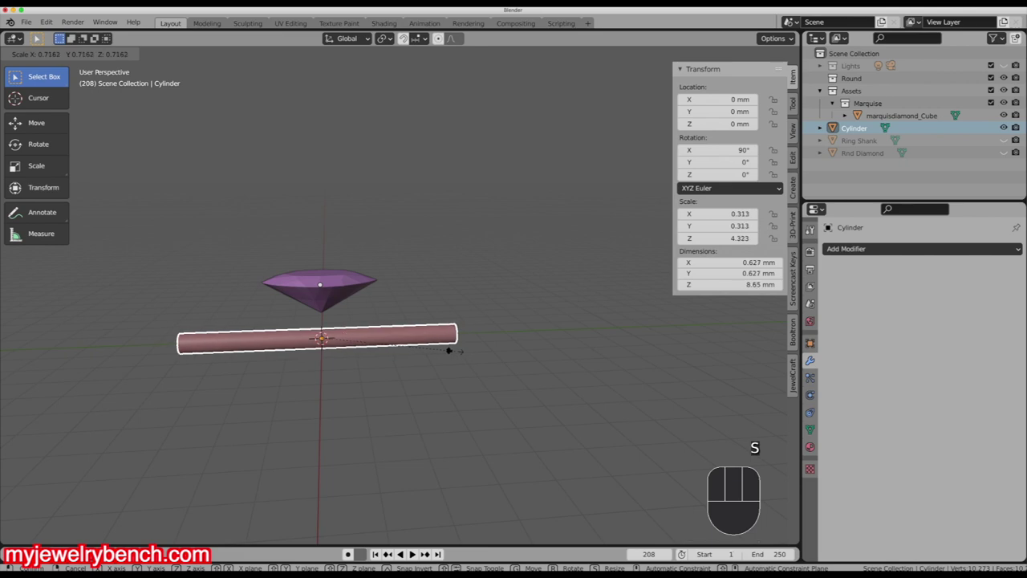
left_click(461, 354)
mouse_move(415, 361)
middle_mouse_down()
mouse_move(474, 361)
mouse_move(365, 370)
mouse_move(398, 363)
middle_mouse_up()
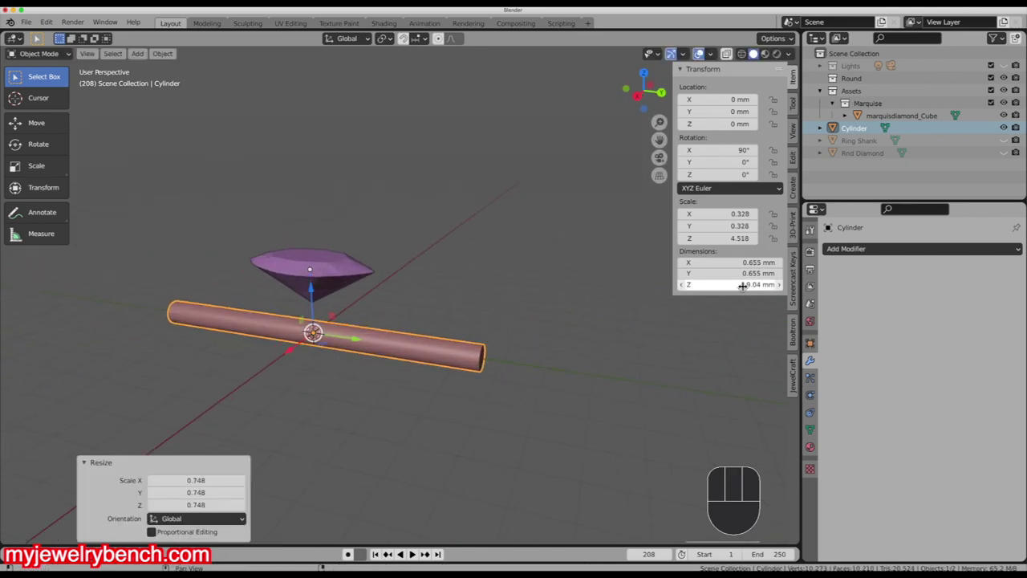
middle_click_drag(307, 358, 359, 344)
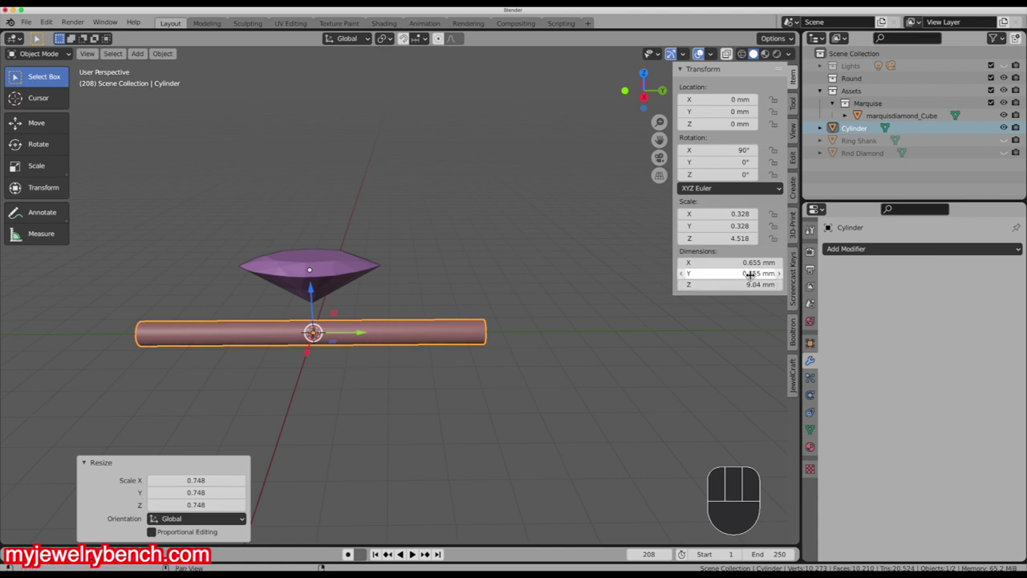
key("s")
left_click(368, 370)
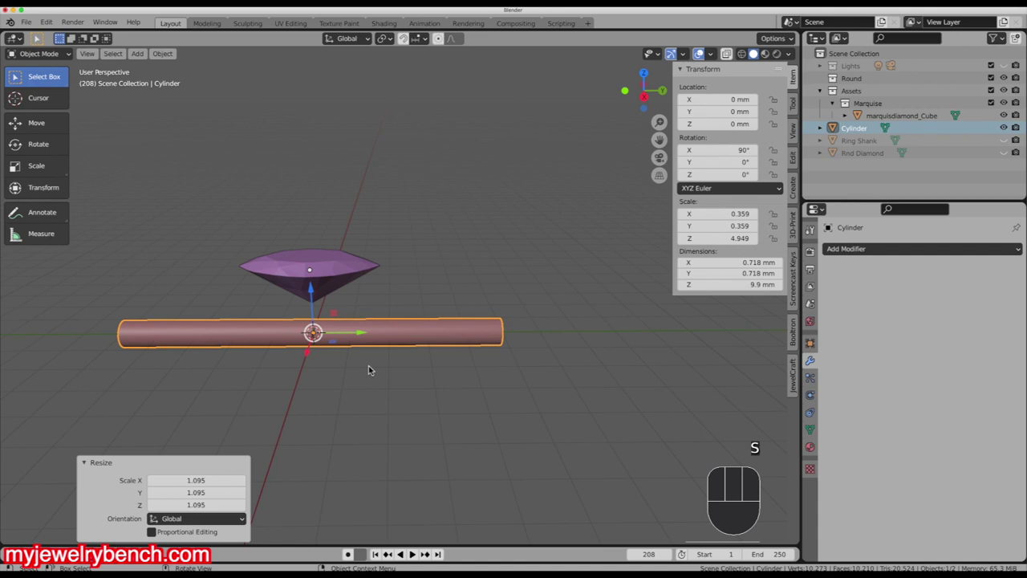
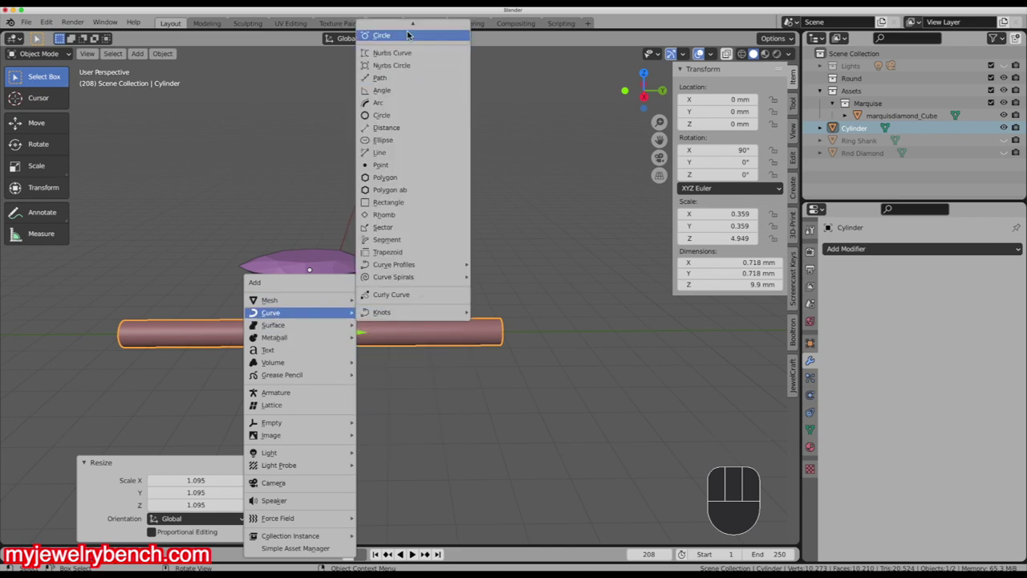
- Add a Bezier circle of 1 mm radius at the cylinder's centre and rotate it 90° about global Y
left_click(385, 35)
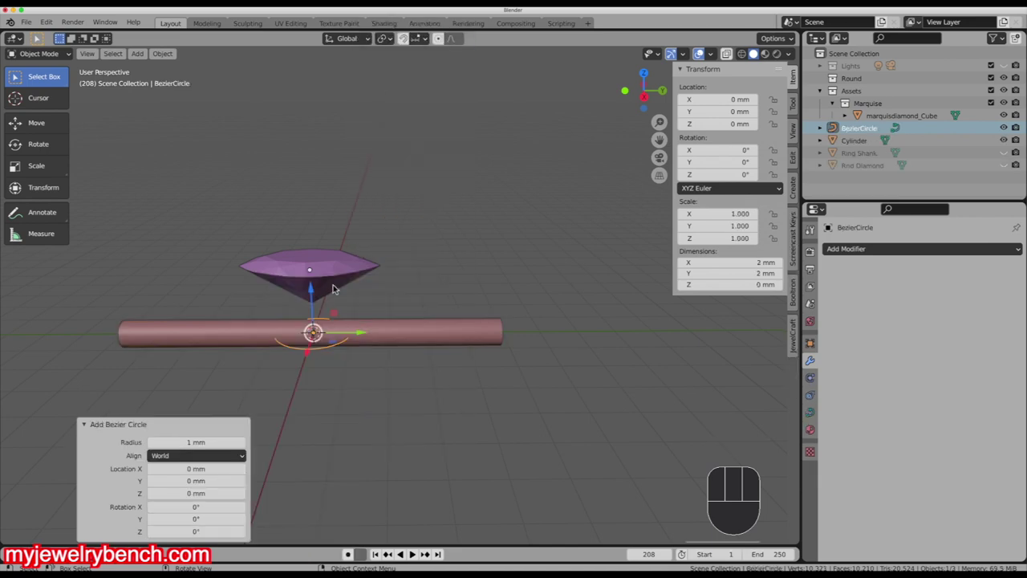
type("ry90")
key("Return")
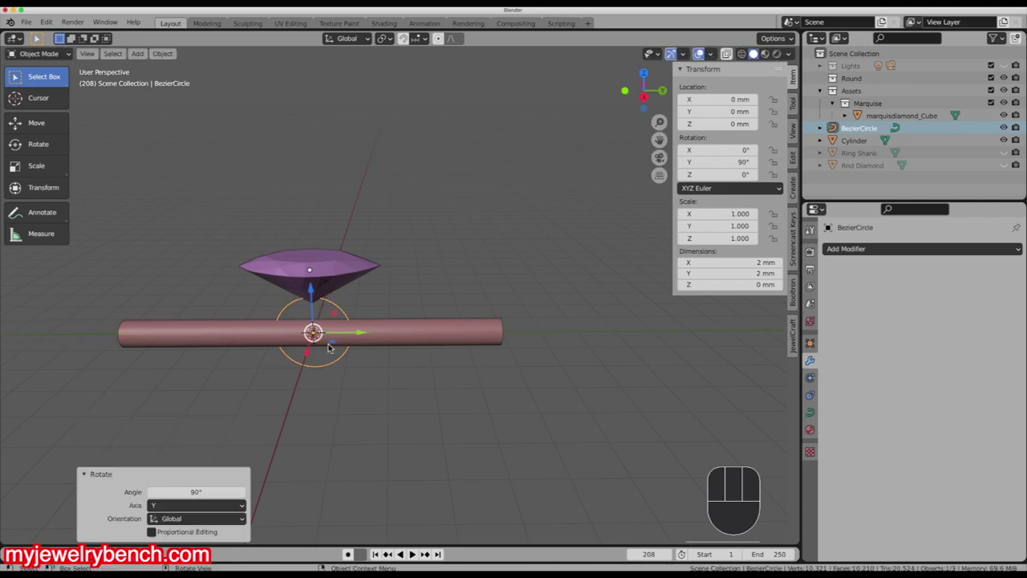
- Scale the Bezier circle uniformly by about 3.796 and raise it about 1.96 mm along global Z in right orthographic view
key("s")
left_click(372, 363)
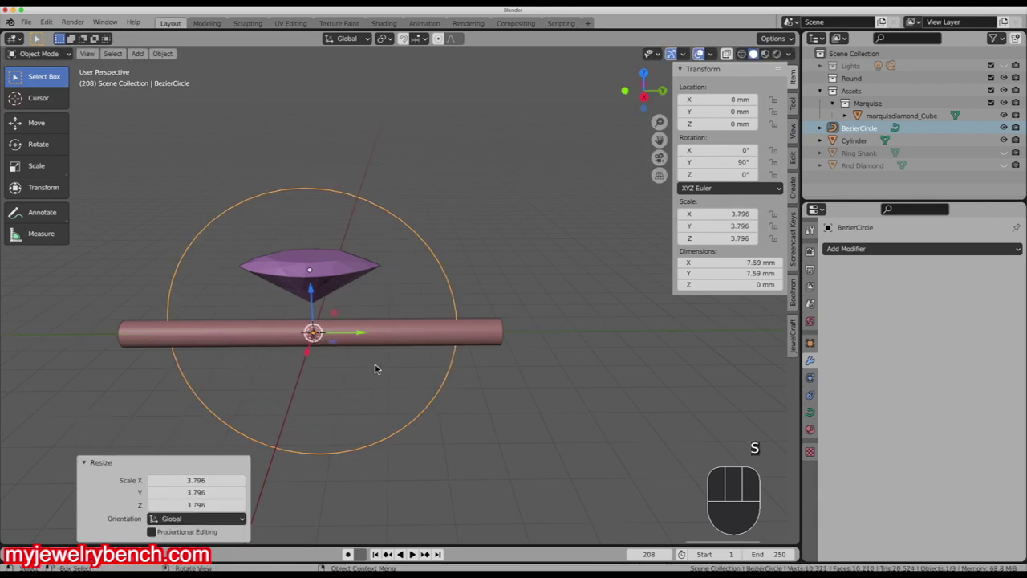
key("KP_3")
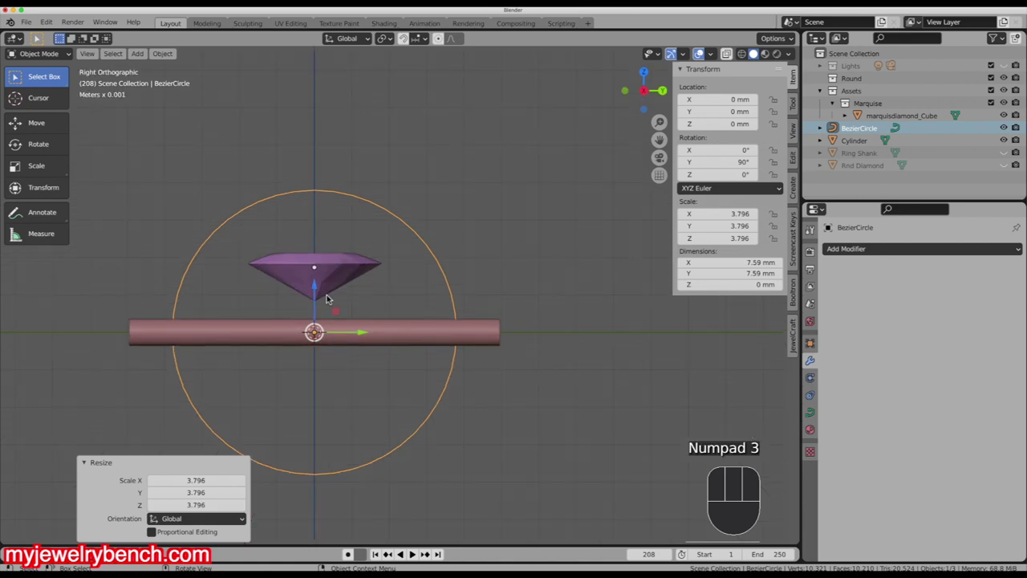
left_click_drag(319, 287, 326, 214)
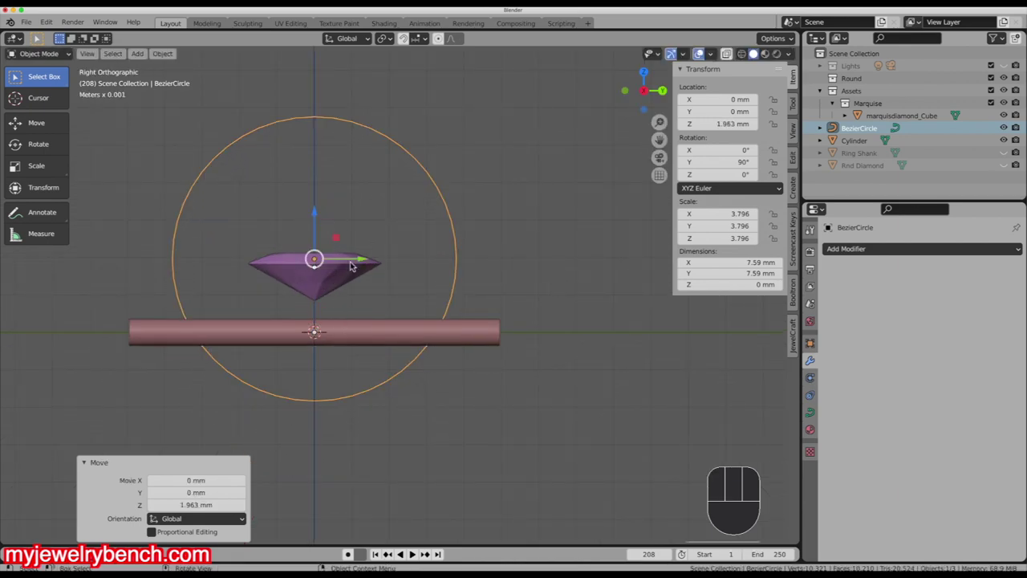
- Bend the cylinder with a Curve modifier using BezierCircle and deform axis Y, then move it about -6 mm along global Y
left_click(365, 334)
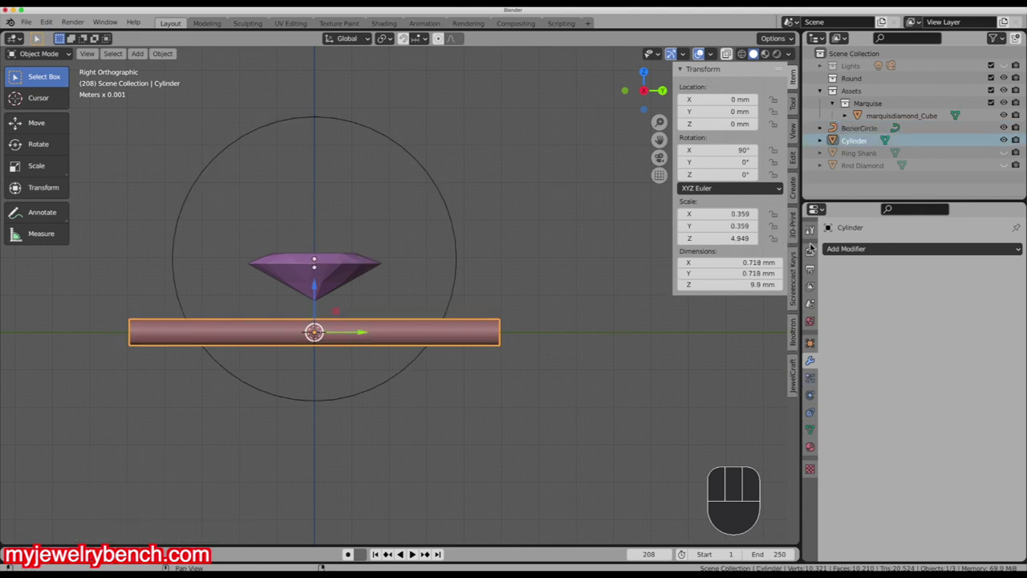
left_click(900, 250)
left_click(873, 308)
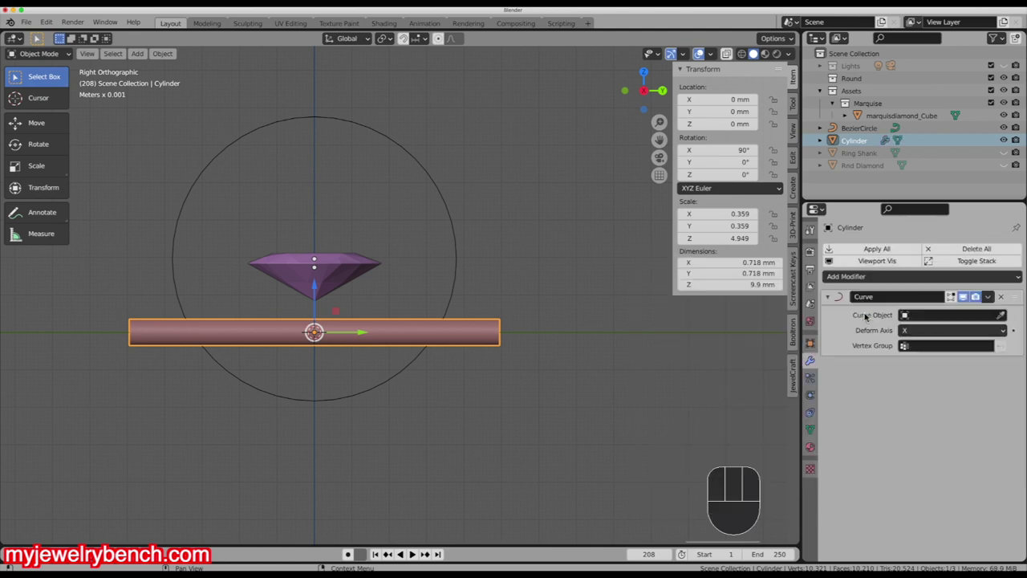
left_click(947, 316)
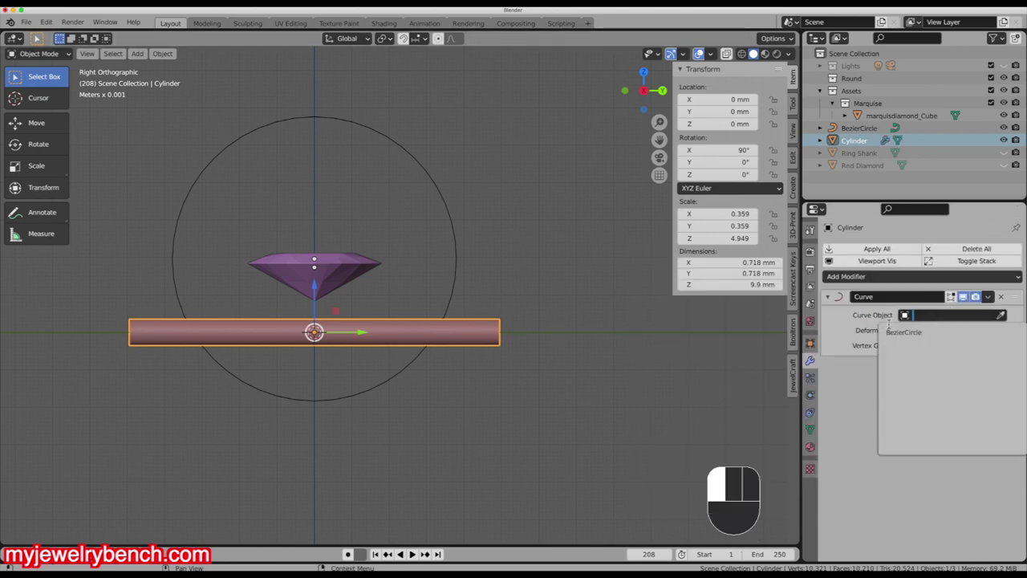
left_click(931, 331)
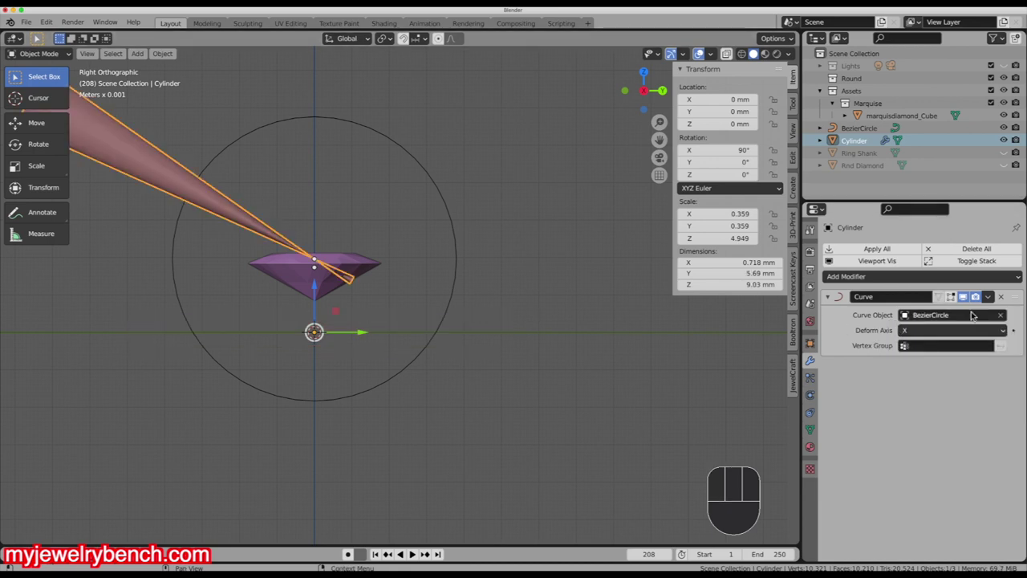
left_click(907, 330)
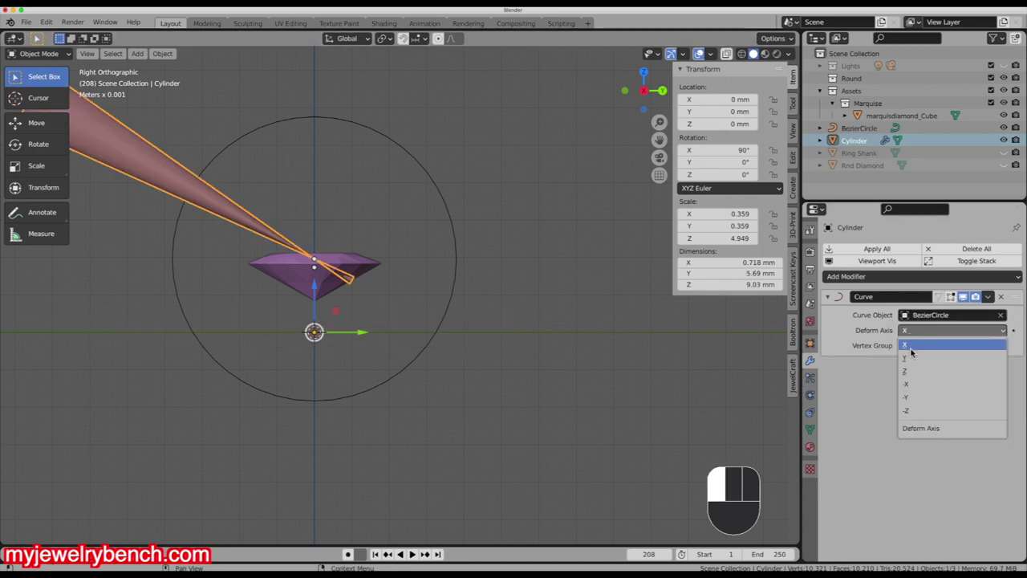
left_click(910, 358)
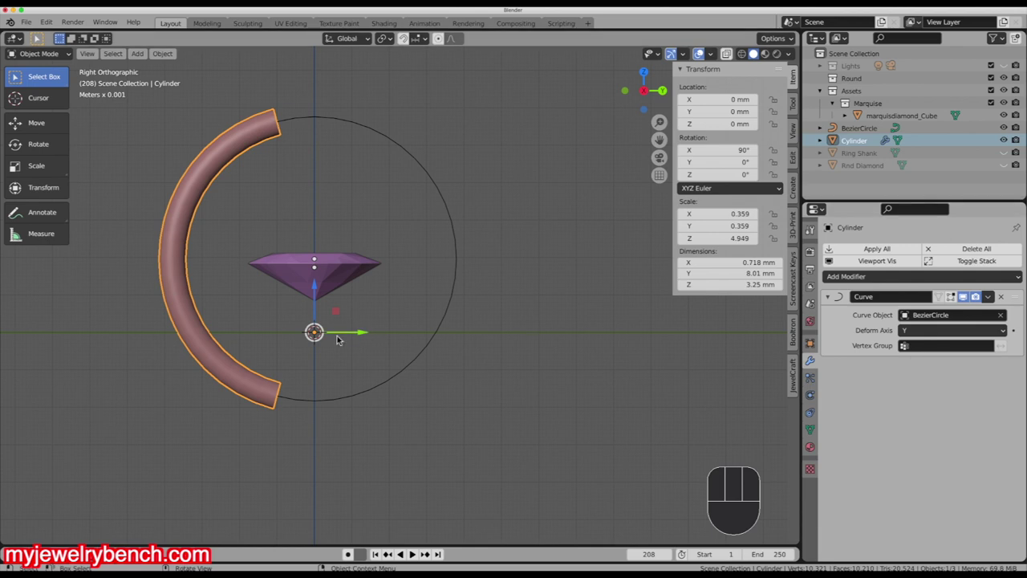
left_click_drag(362, 337, 142, 329)
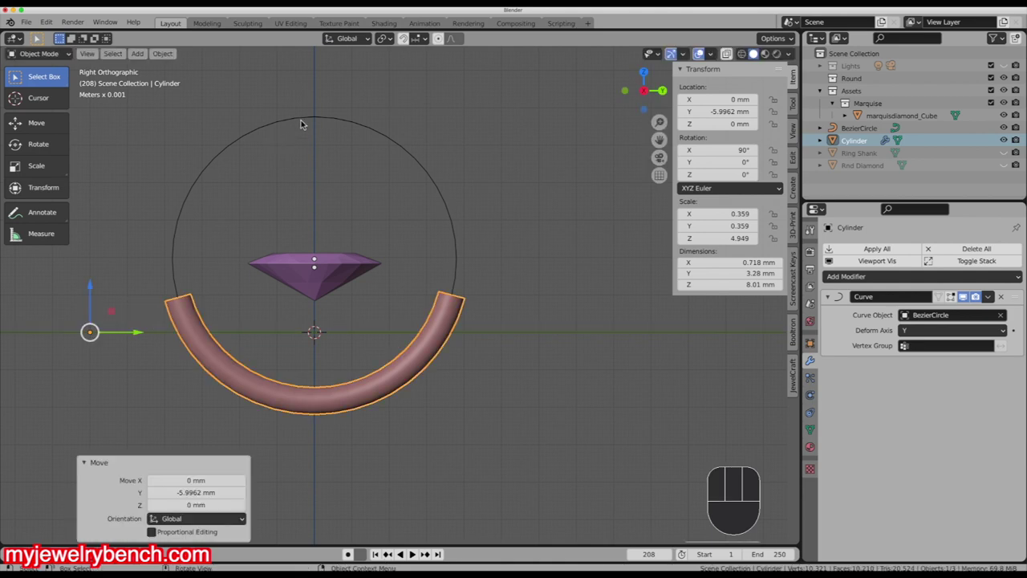
- Shrink the Bezier circle to a scale of about 2.85 and move the bent cylinder about 1.46 mm along global Y
left_click(301, 123)
key("s")
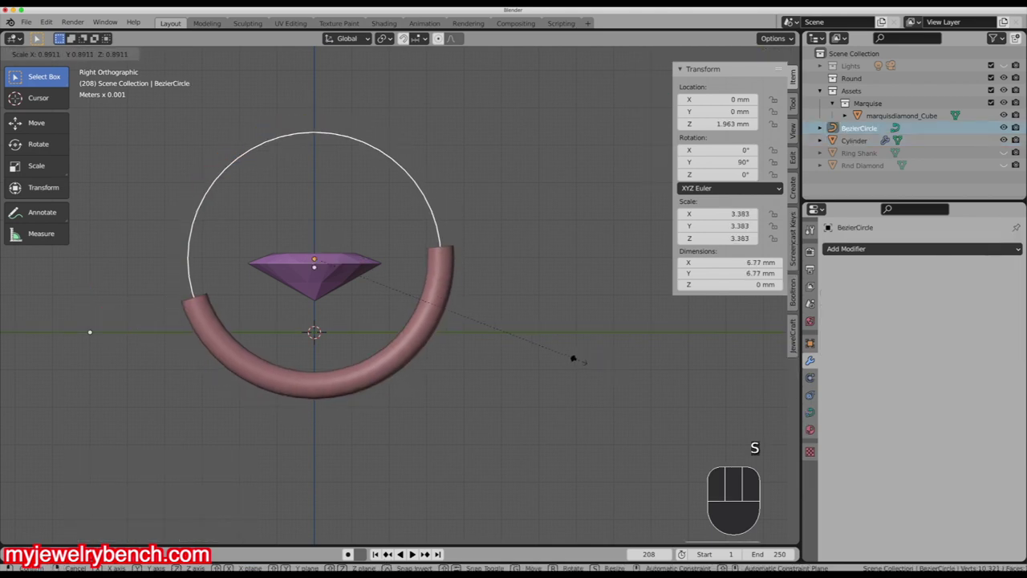
left_click(512, 366)
left_click(410, 292)
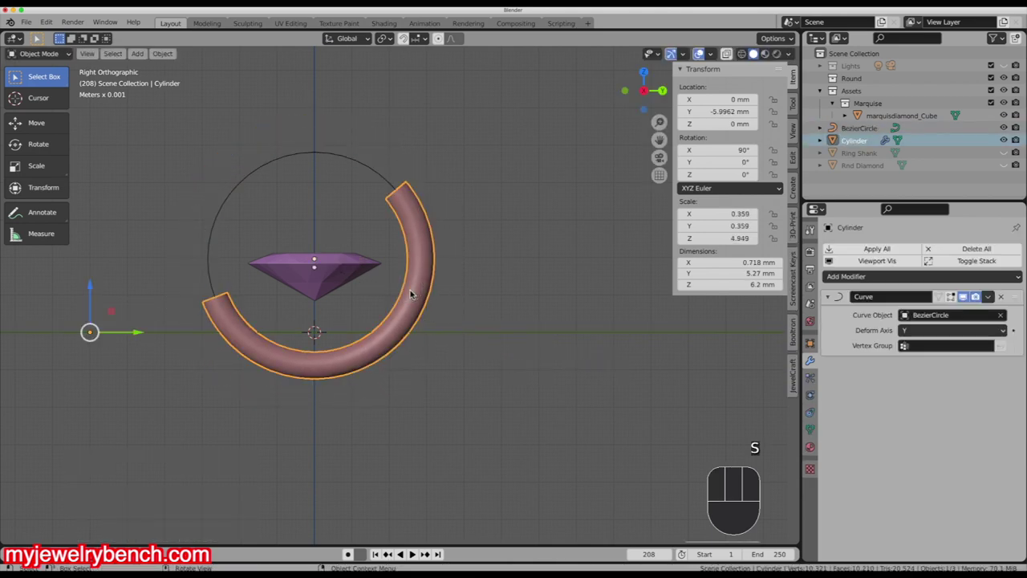
left_click_drag(135, 334, 190, 338)
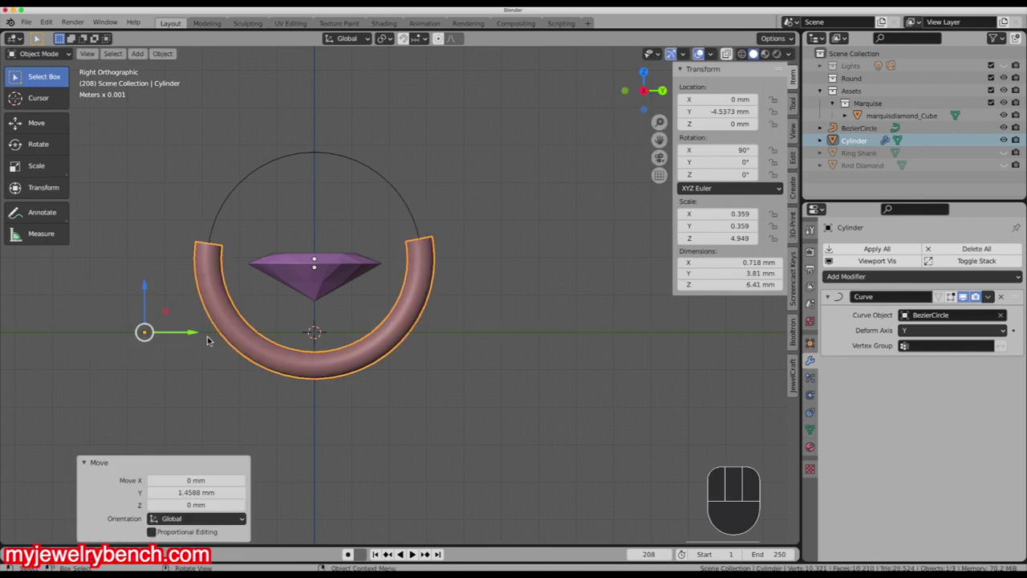
- Scale the bent cylinder uniformly by about 0.747 and the Bezier circle by about 0.761 around the marquise diamond
key("s")
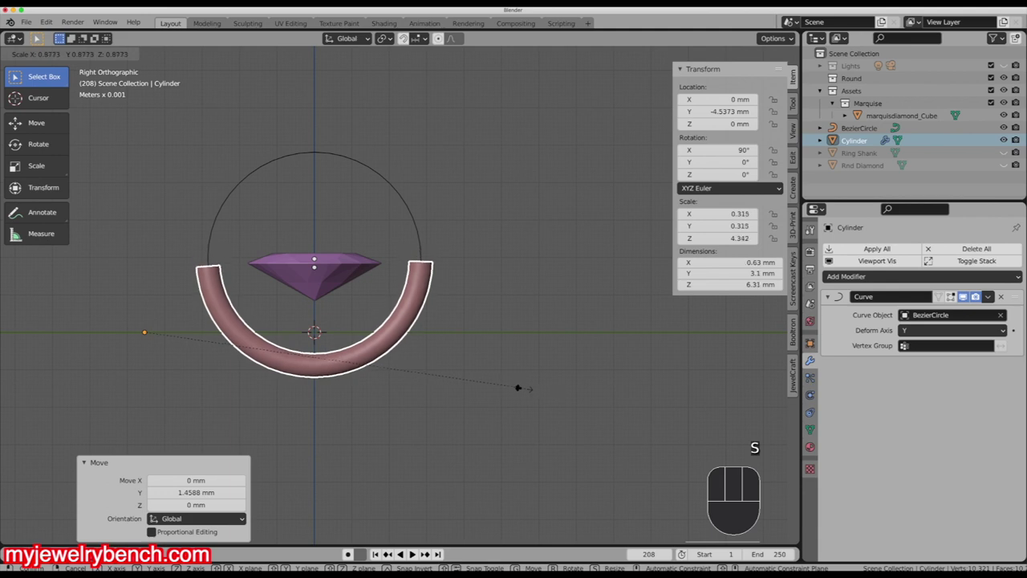
left_click(463, 385)
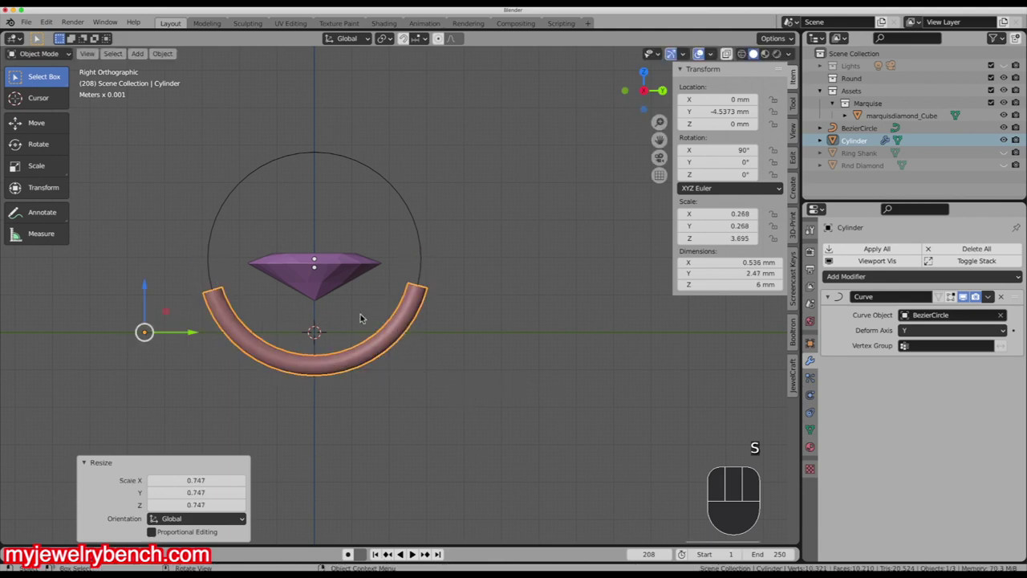
left_click(319, 158)
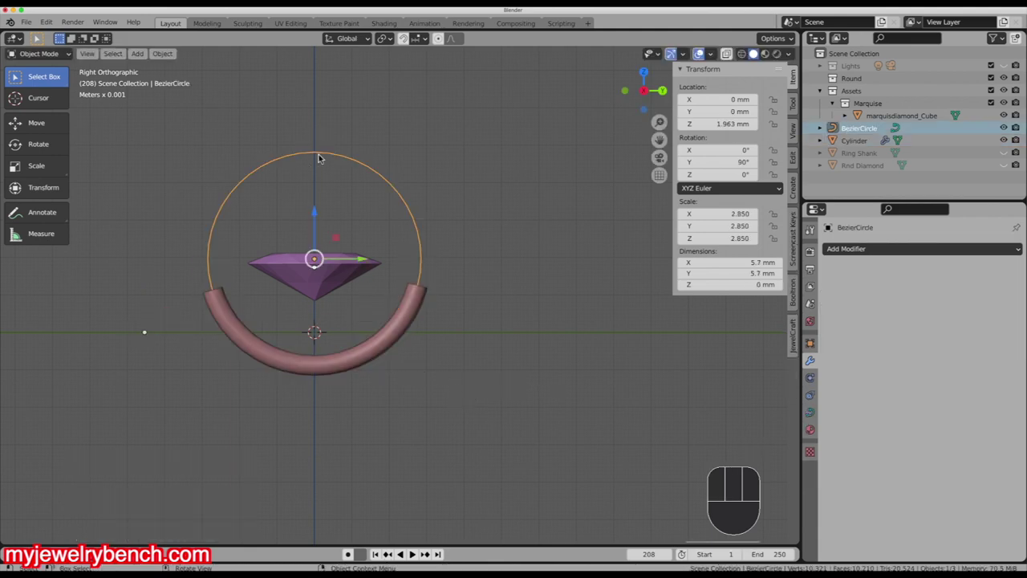
key("s")
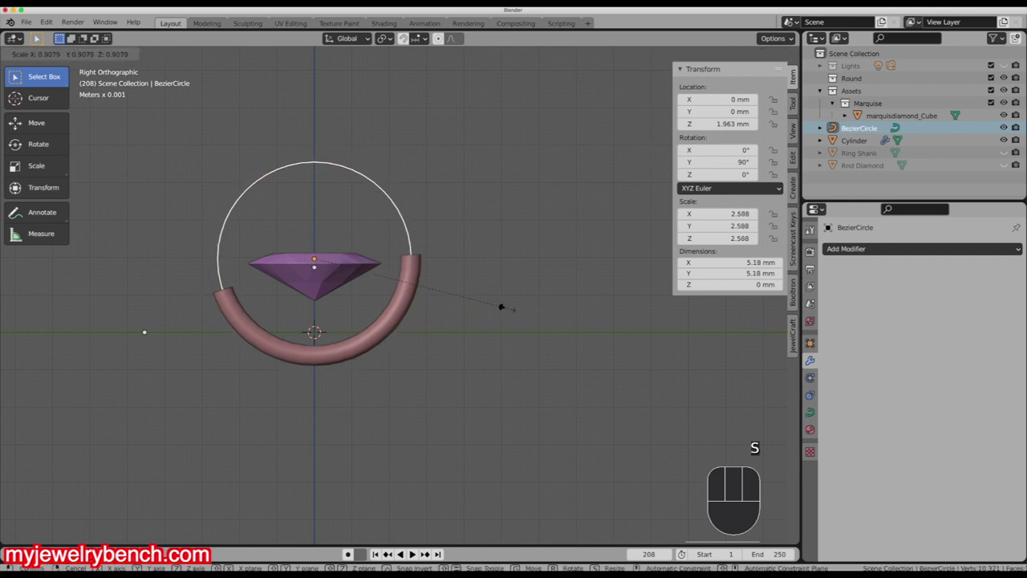
left_click(468, 309)
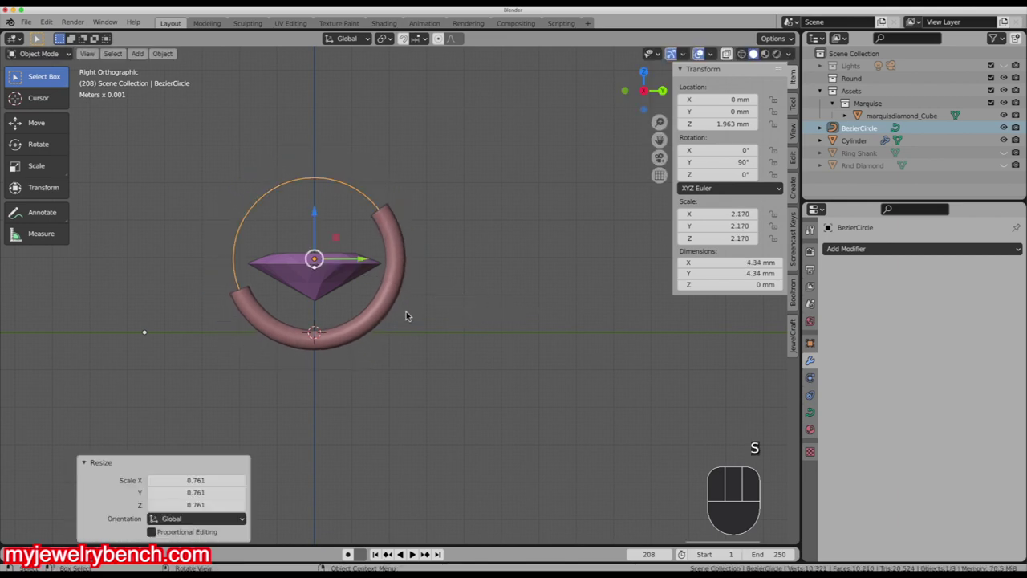
- Enlarge the bent cylinder uniformly by about 1.312 so that it wraps further around the marquise diamond
left_click(380, 316)
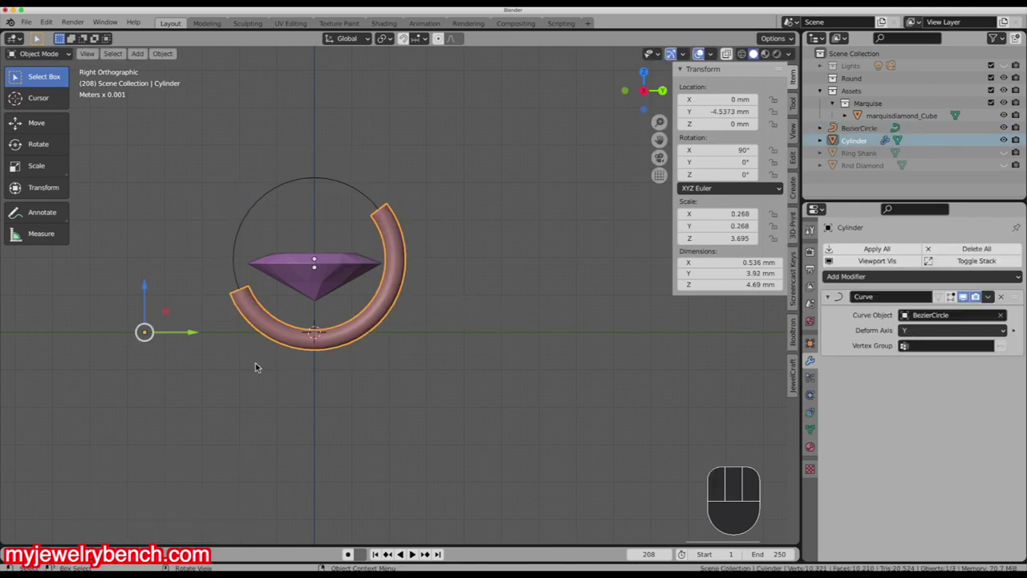
key("s")
left_click(285, 387)
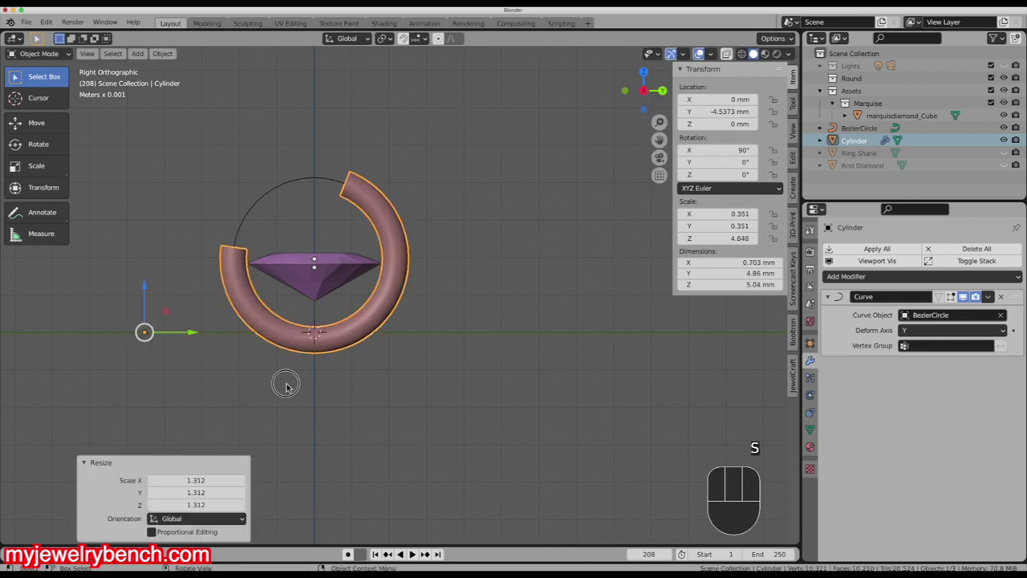
- Shorten the bent cylinder along global Y to a Z scale of about 3.697 and shift it about 1.12 mm along Y, leveling its ends
key("s")
key("y")
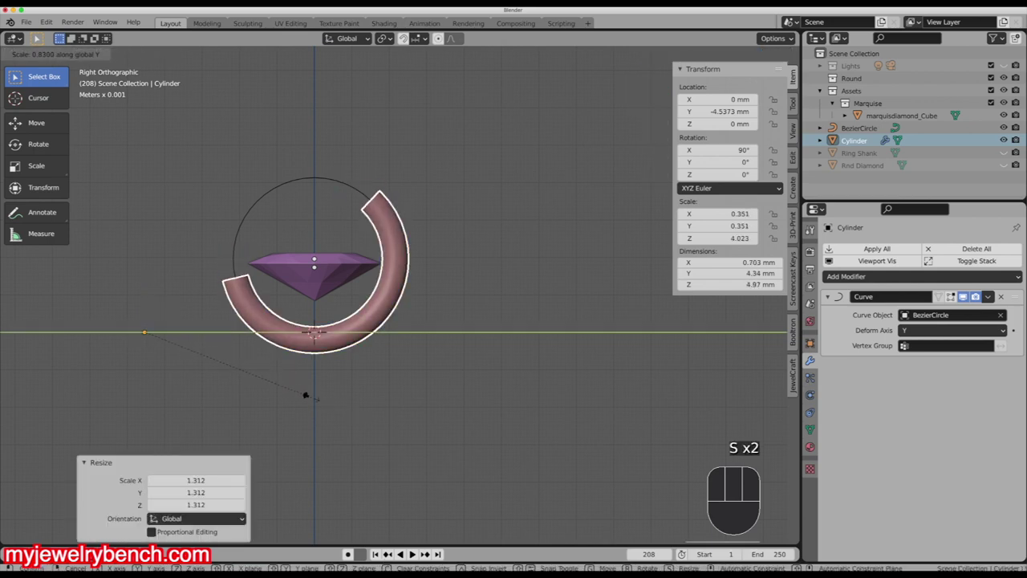
left_click(277, 370)
left_click_drag(184, 334, 237, 338)
key("s")
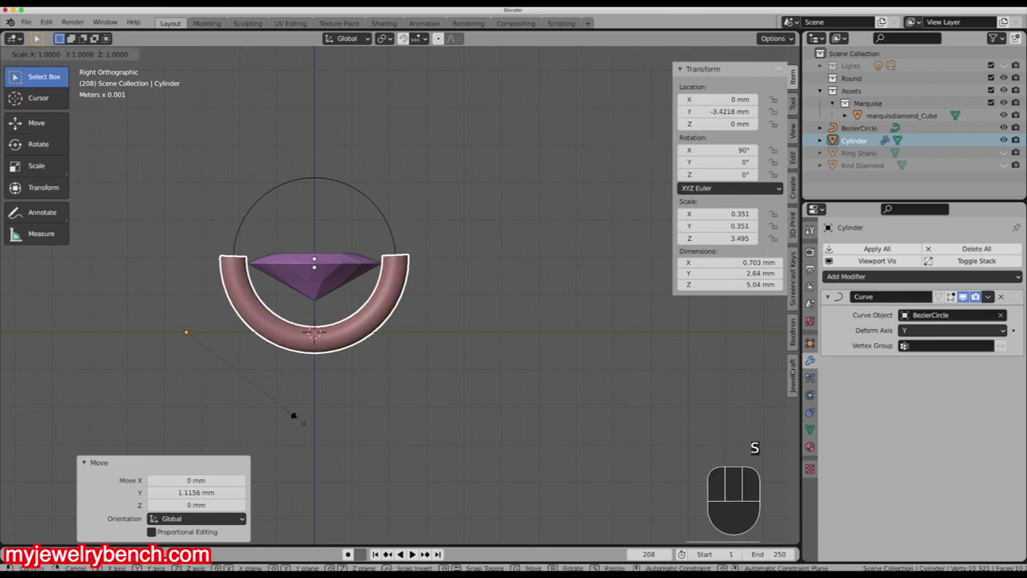
key("y")
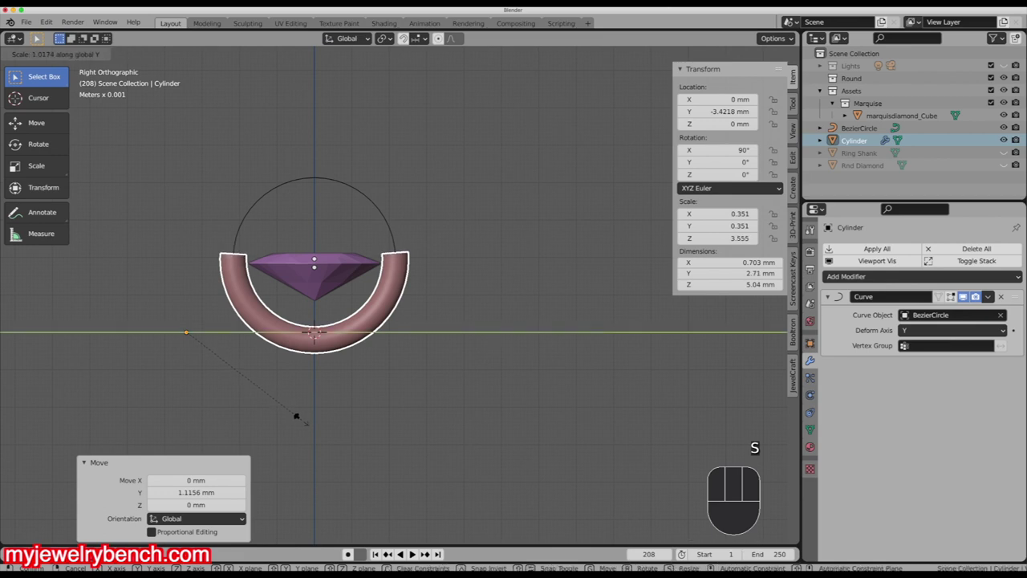
left_click(302, 419)
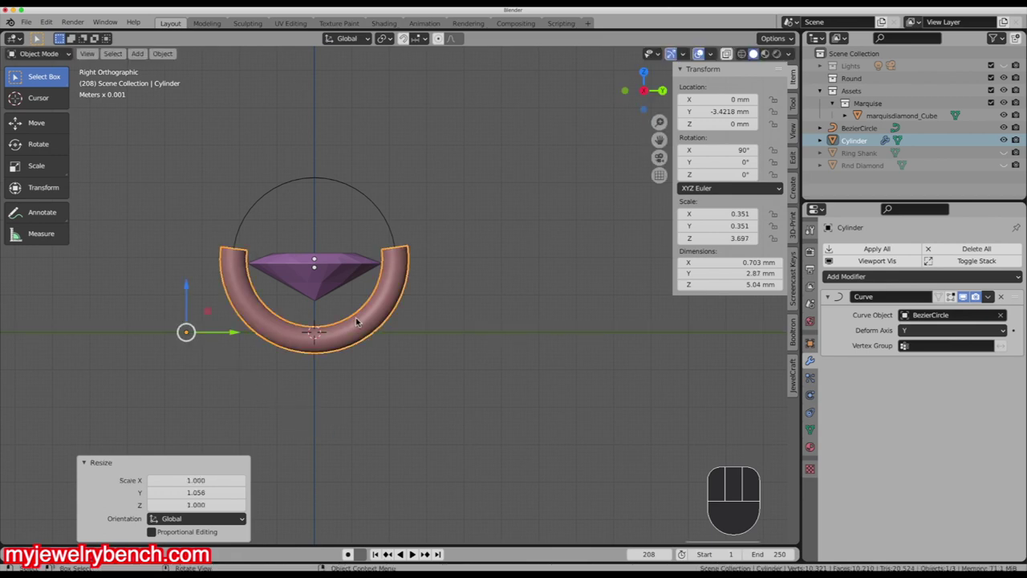
- Scale the Bezier circle uniformly by about 0.910 so the bent cylinder closes in on the marquise diamond's tips
left_click(374, 216)
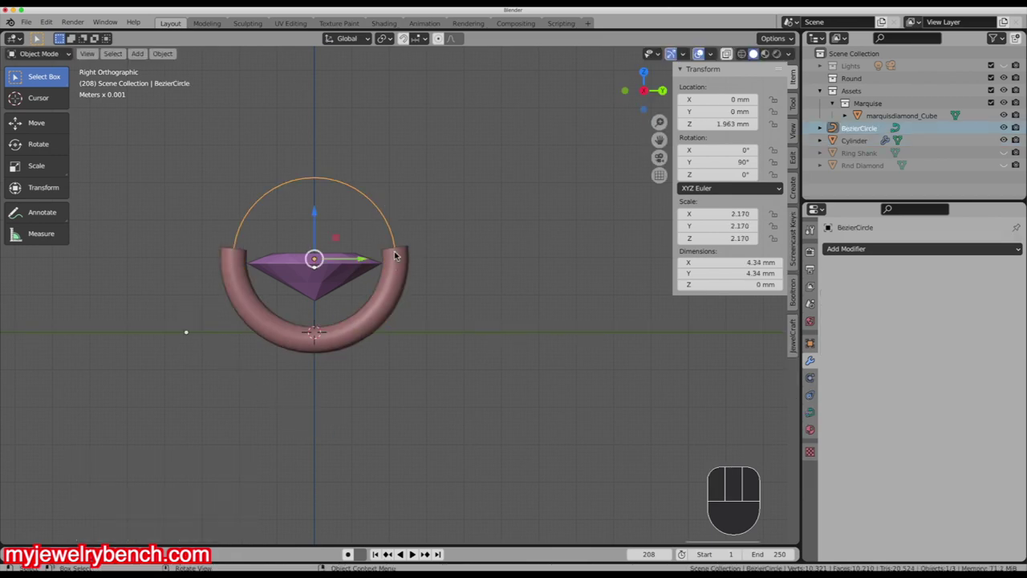
key("s")
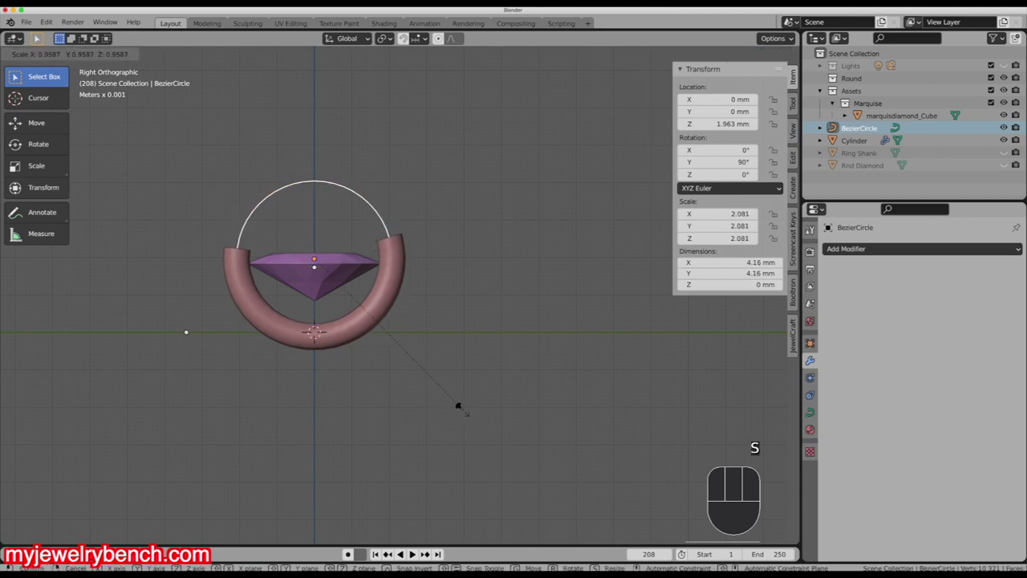
left_click(450, 409)
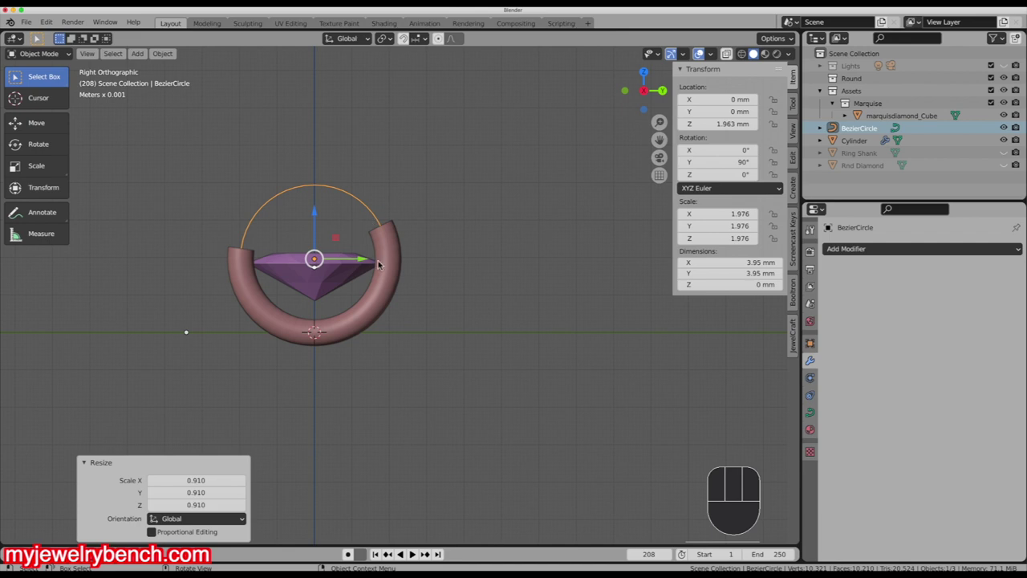
- Move the bent cylinder about 0.27 mm along global Y and scale it by about 0.893 along Y, ending near the diamond's girdle
left_click(303, 321)
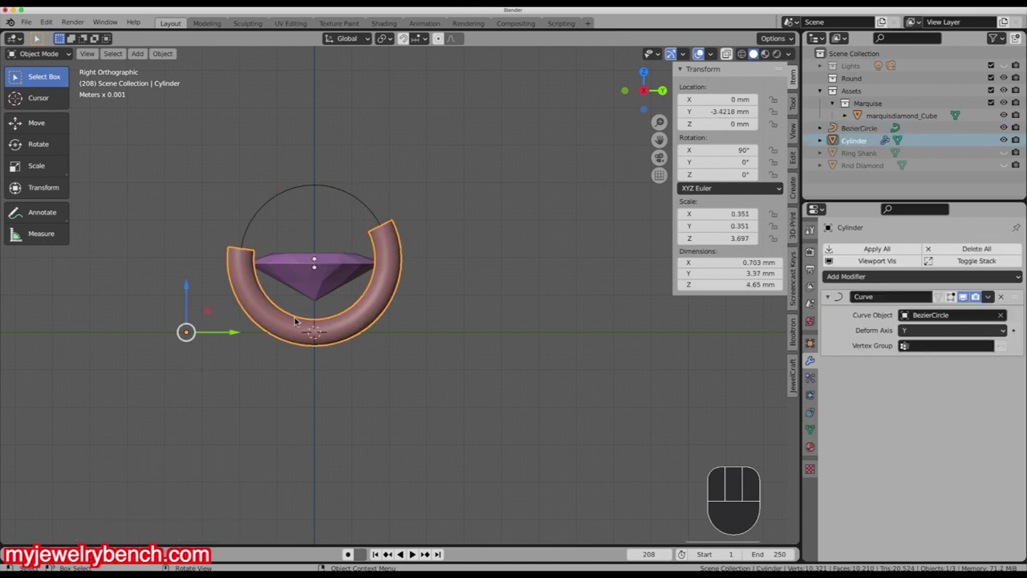
mouse_move(227, 334)
left_mouse_down()
mouse_move(242, 337)
mouse_move(233, 334)
left_mouse_up()
key("s")
key("y")
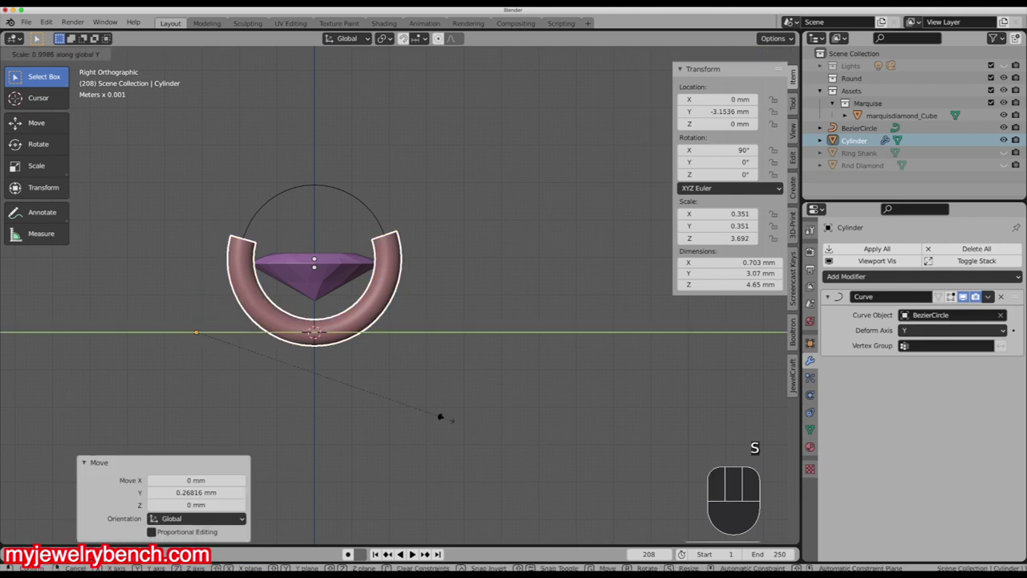
left_click(419, 411)
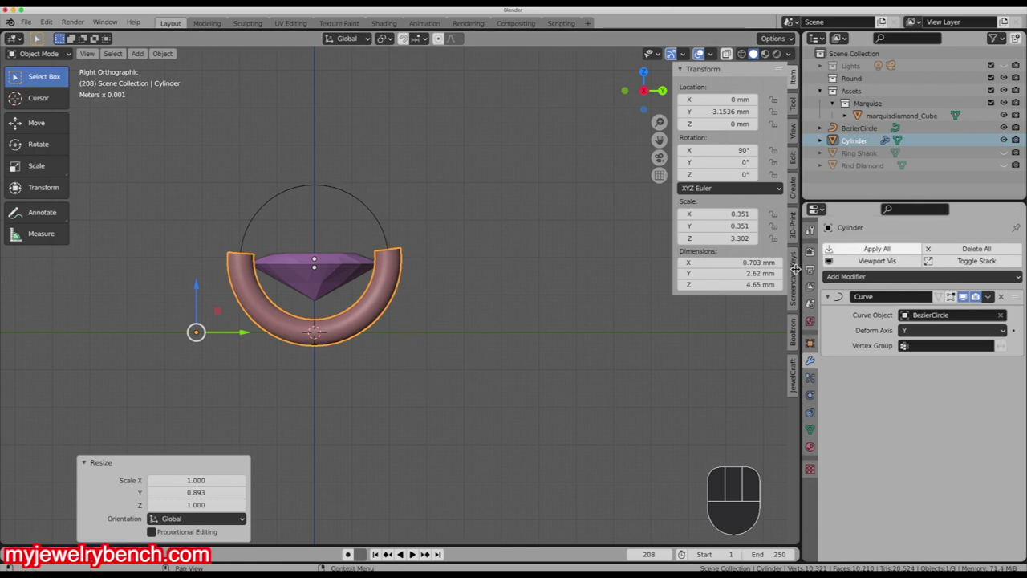
- Apply the Curve modifier on the bent cylinder and scale the cylinder uniformly by about 0.990
left_click(990, 297)
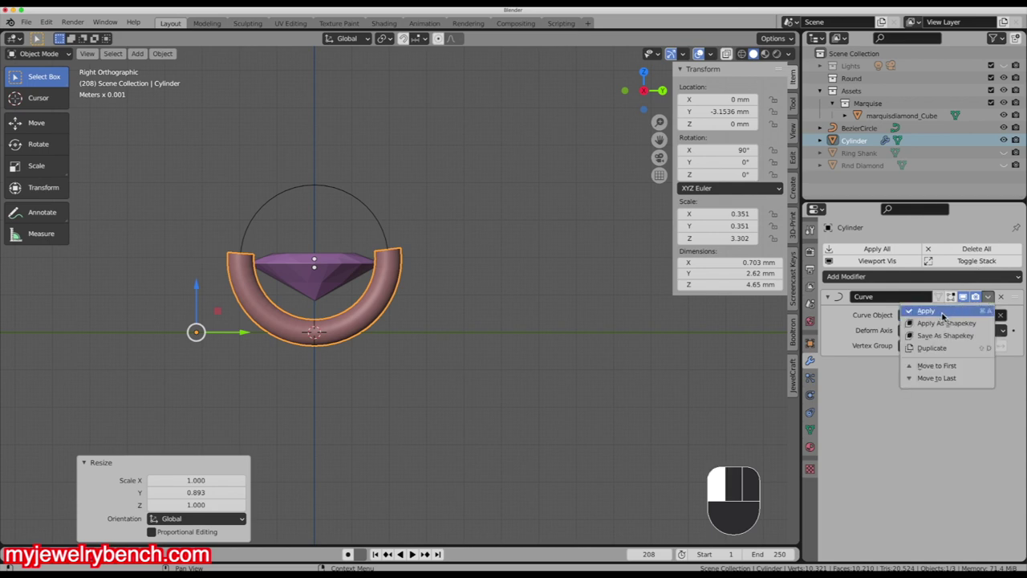
left_click(943, 313)
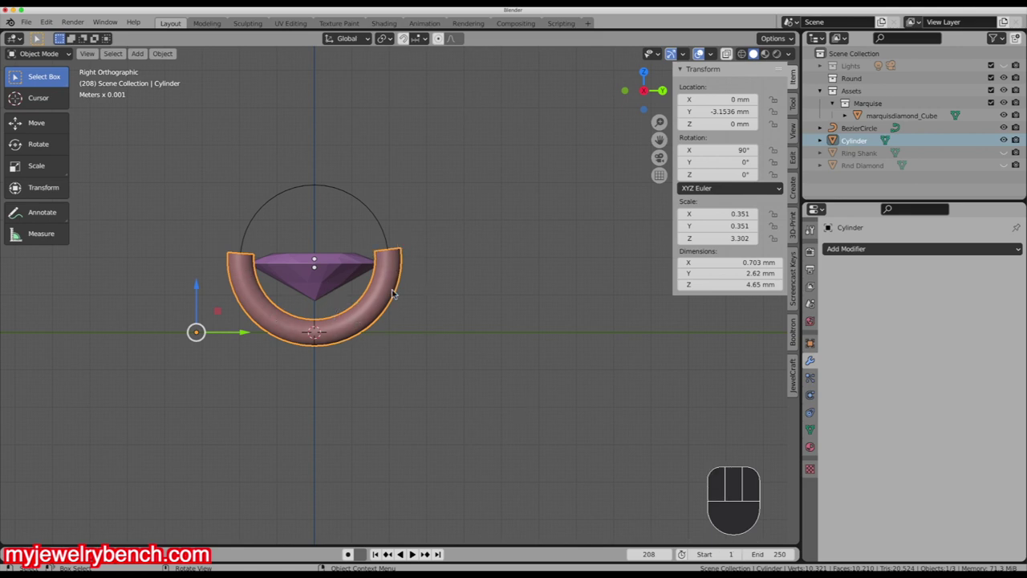
left_click(328, 190)
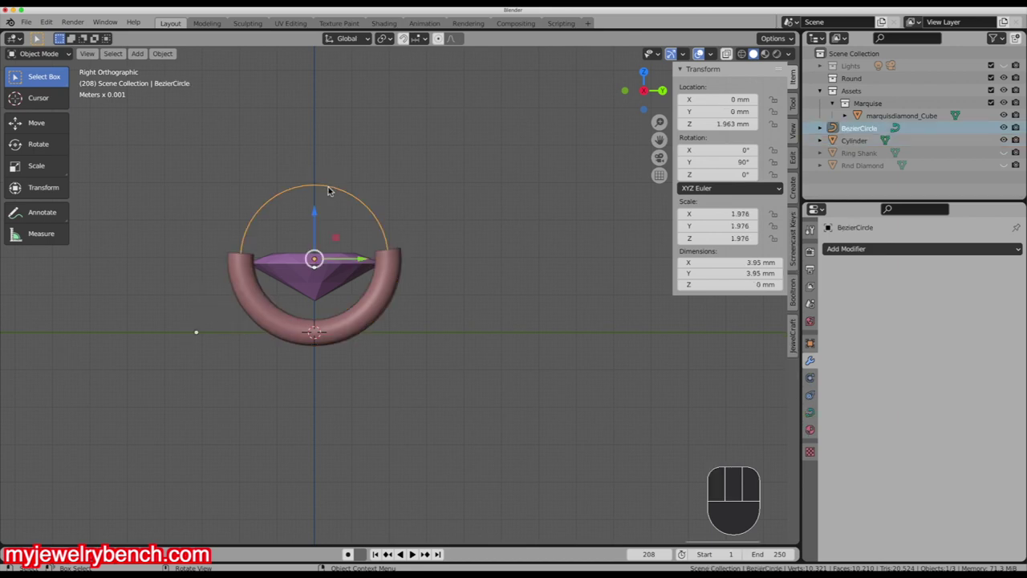
left_click(344, 325)
key("s")
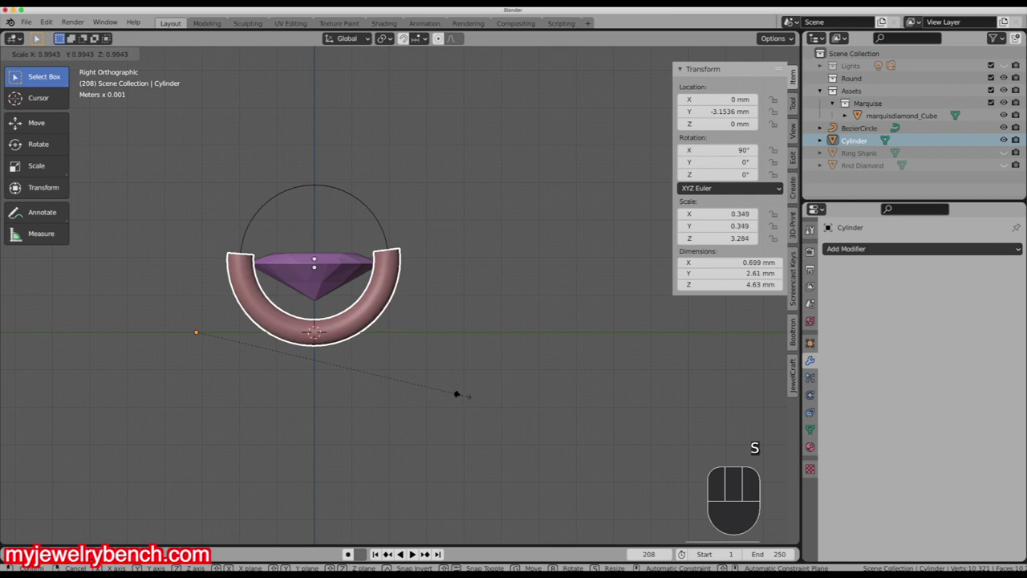
left_click(462, 398)
- Flatten the bent cylinder along global Z to a Y scale of about 0.292 and raise it about 0.51 mm
key("s")
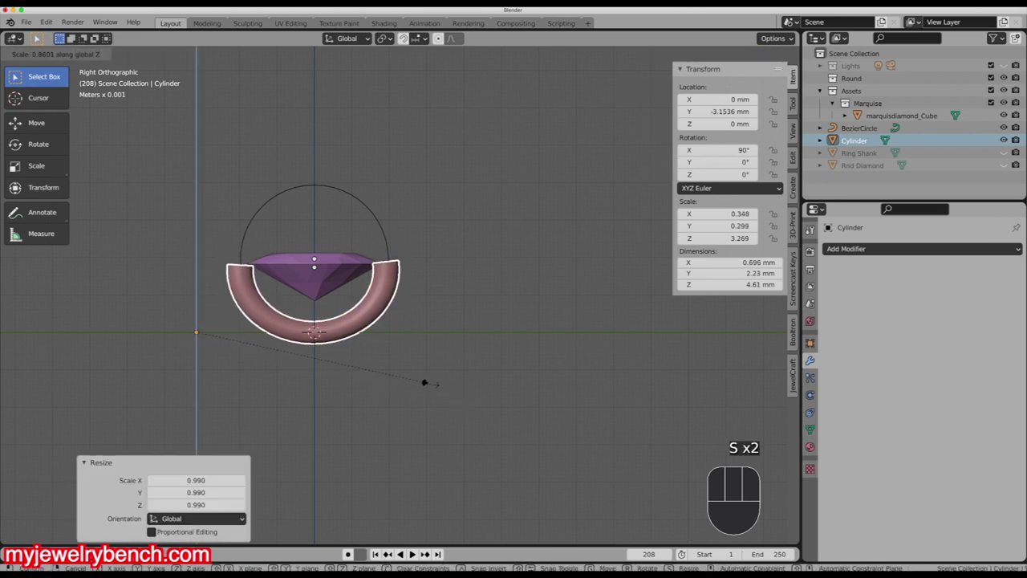
left_click(426, 385)
left_click_drag(203, 285, 208, 266)
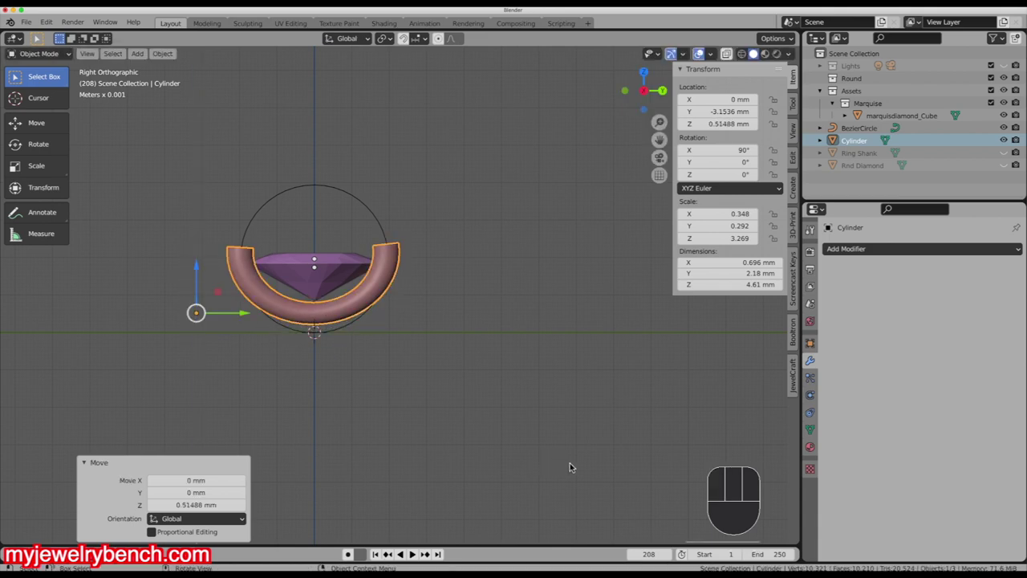
- Snap the bent cylinder, with its origin at its geometry, to the 3D cursor and raise it about 1.09 mm along global Z
key("shift+s")
key("KP_3")
left_click_drag(373, 241, 378, 219)
- Rotate the Bezier circle 90° about global Y so it lies flat, and scale it uniformly by about 0.863 to the diamond's length
middle_click_drag(442, 291, 538, 267)
middle_click_drag(313, 301, 440, 295)
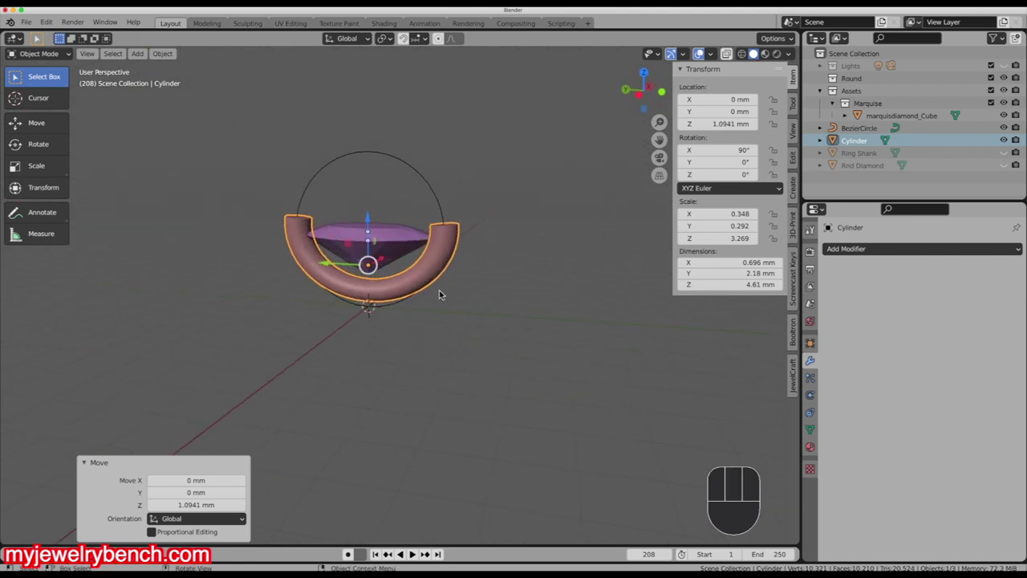
scroll(409, 228, "up", 3)
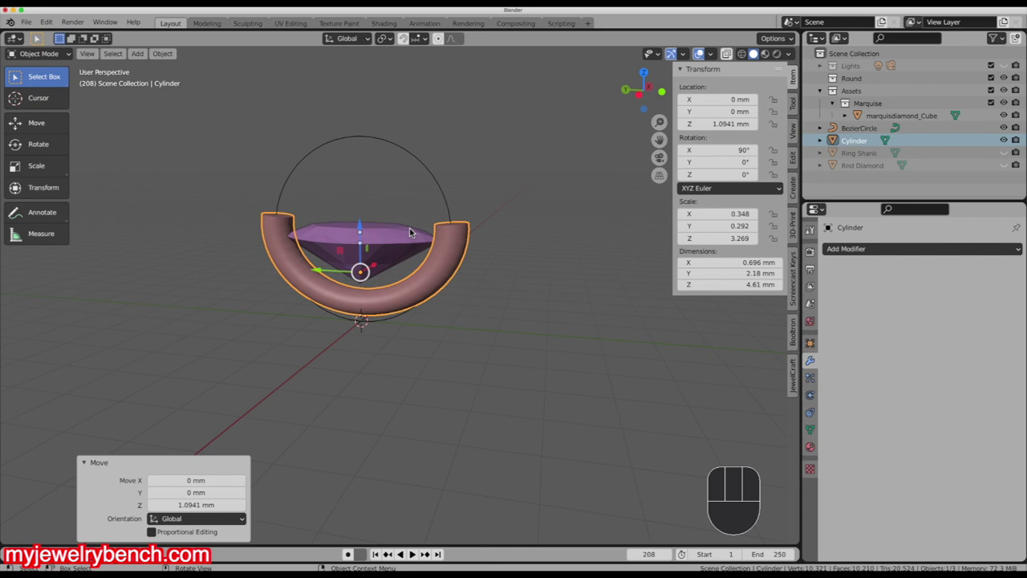
left_click(396, 119)
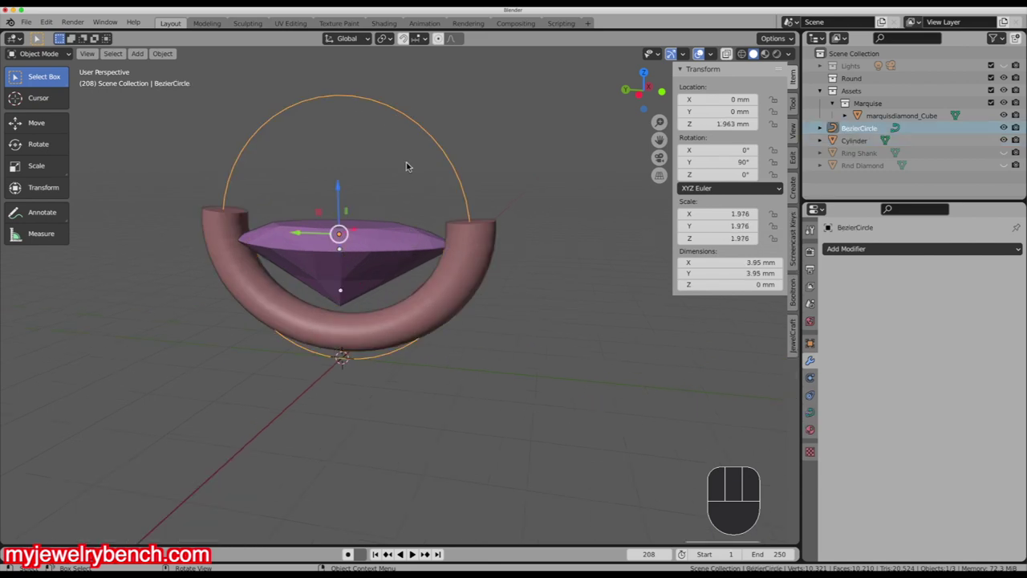
type("ry90")
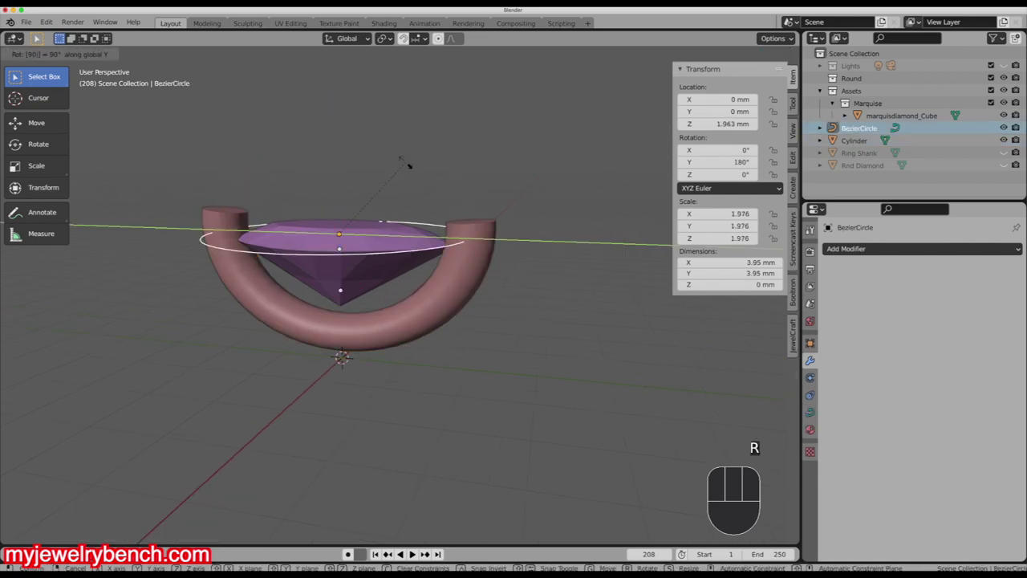
key("Return")
key("KP_7")
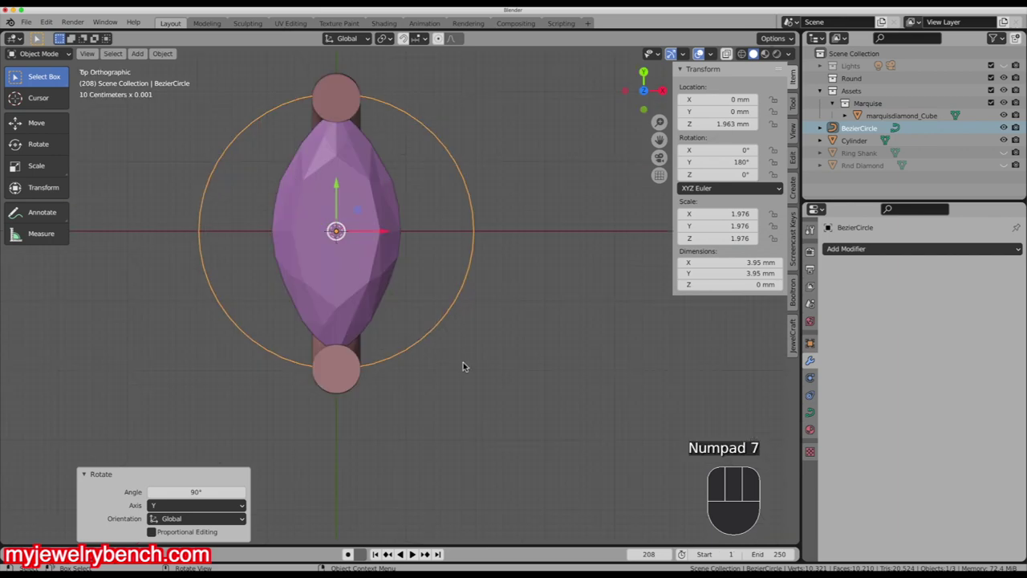
key("s")
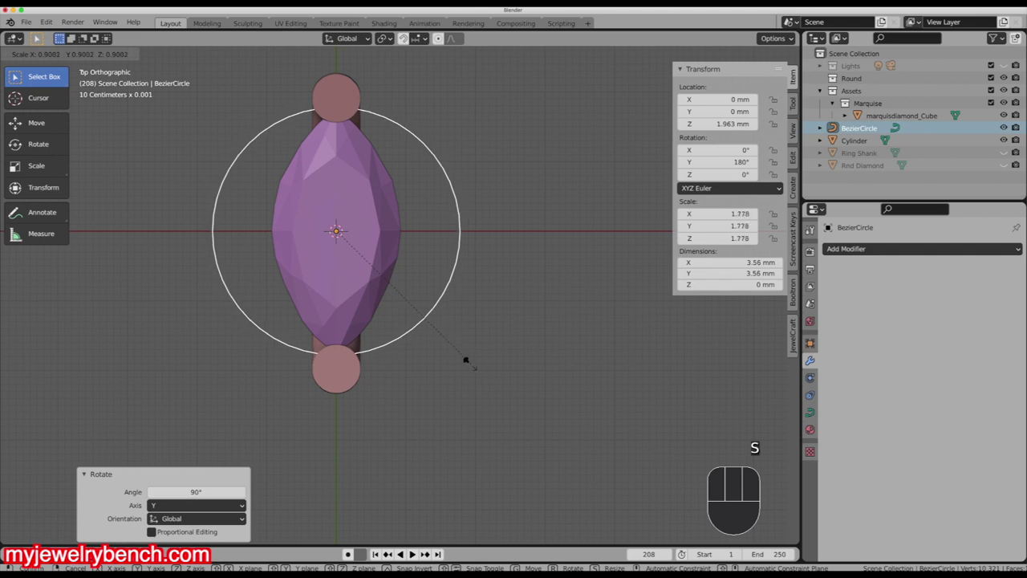
left_click(462, 367)
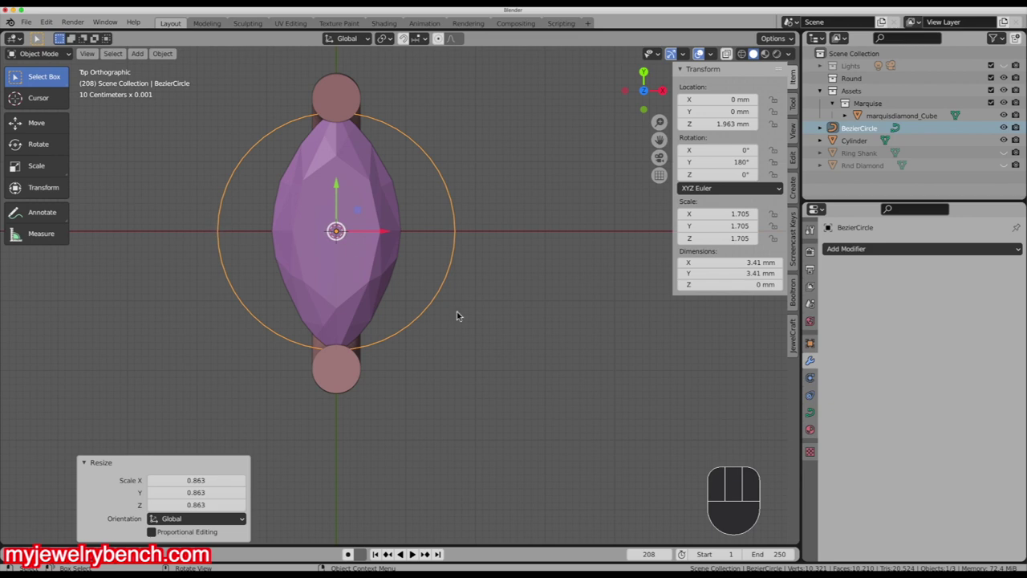
- Narrow the Bezier circle along global X by about 0.545 to the diamond's width and raise it about 0.51 mm along Z
key("s")
key("x")
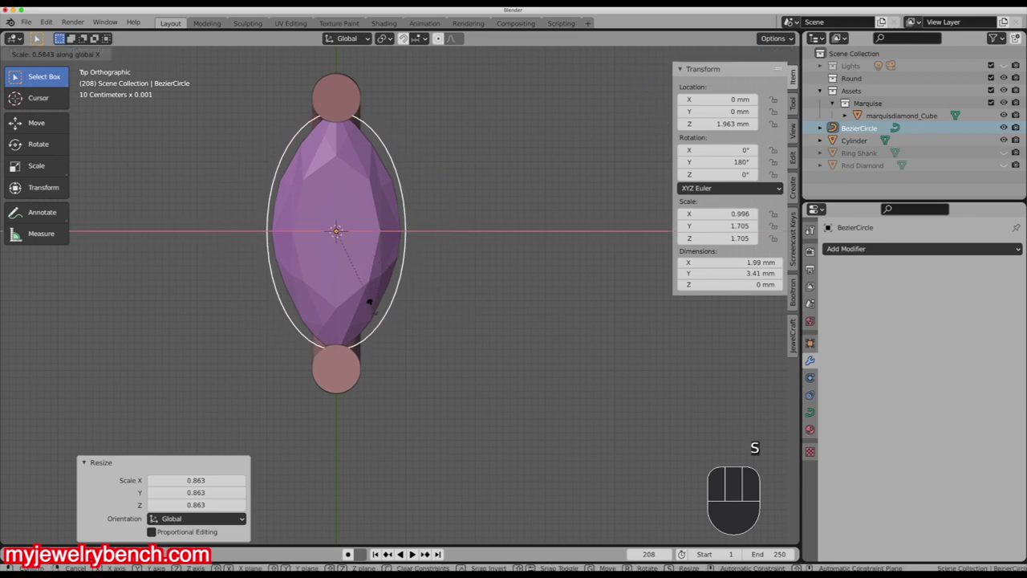
left_click(356, 305)
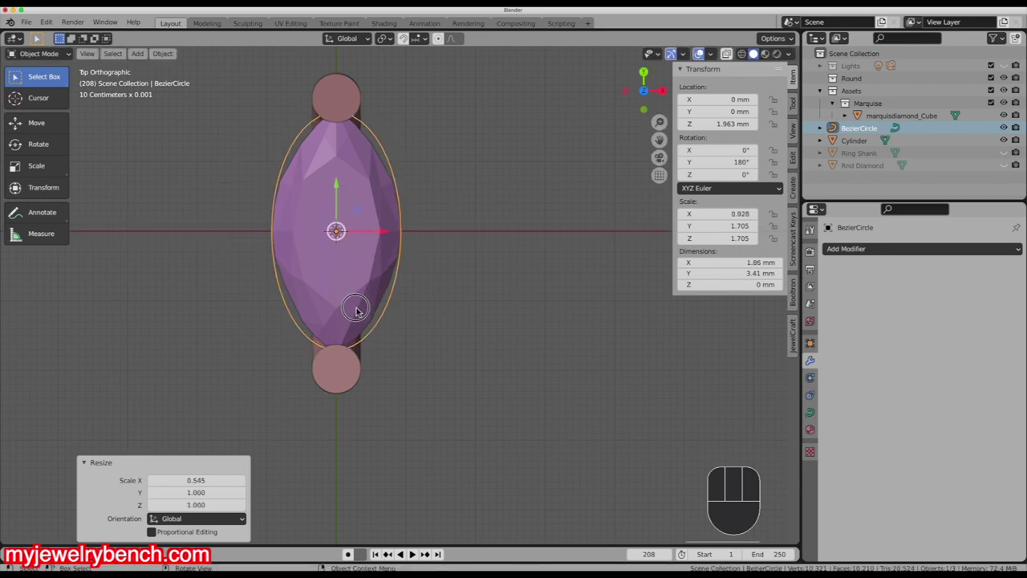
middle_click_drag(373, 260, 452, 192)
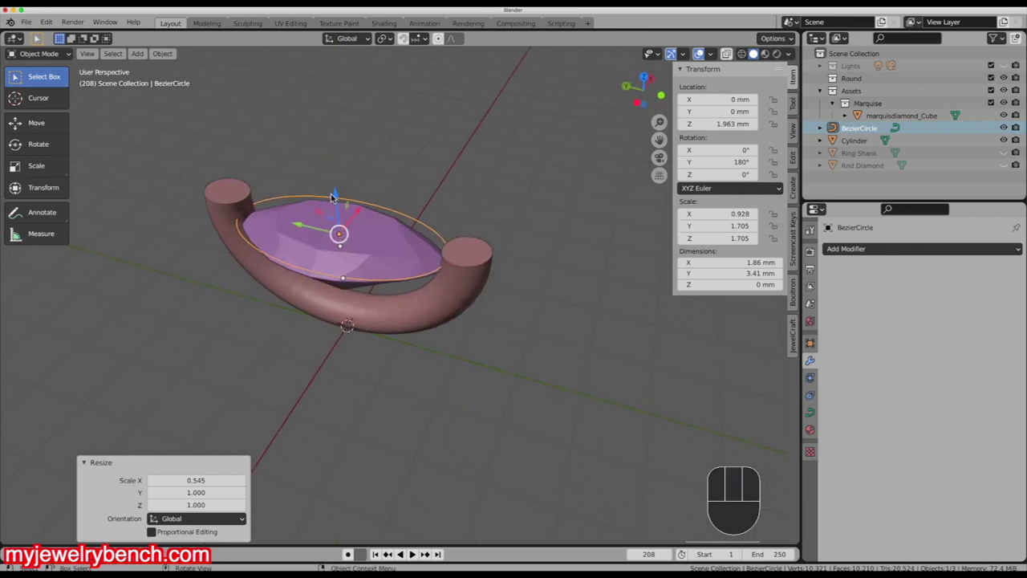
left_click_drag(333, 195, 380, 171)
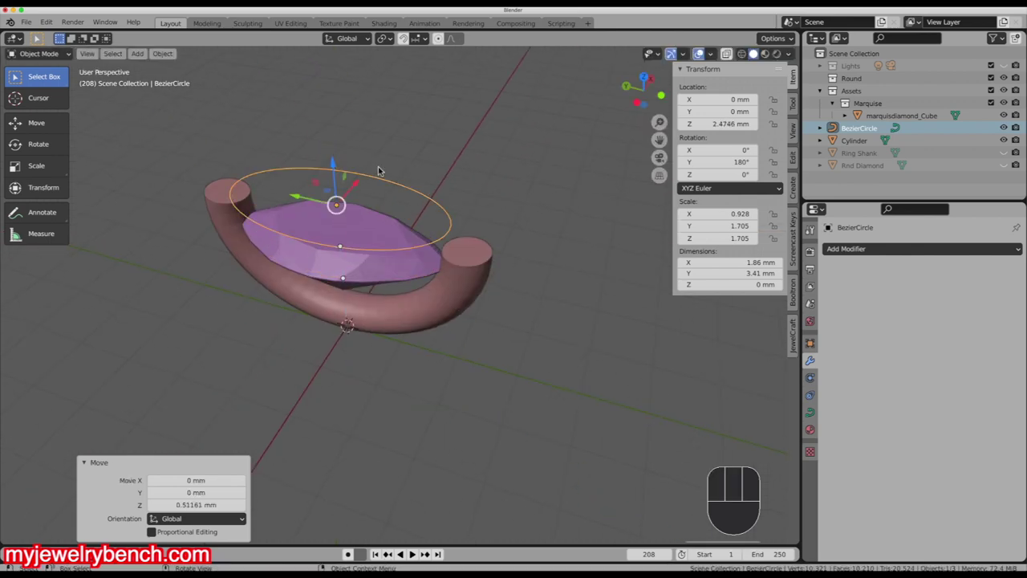
- In Edit Mode, disable proportional editing and scale the handles of the Bezier circle's control point at Y 1 mm by about 0.317
key("KP_7")
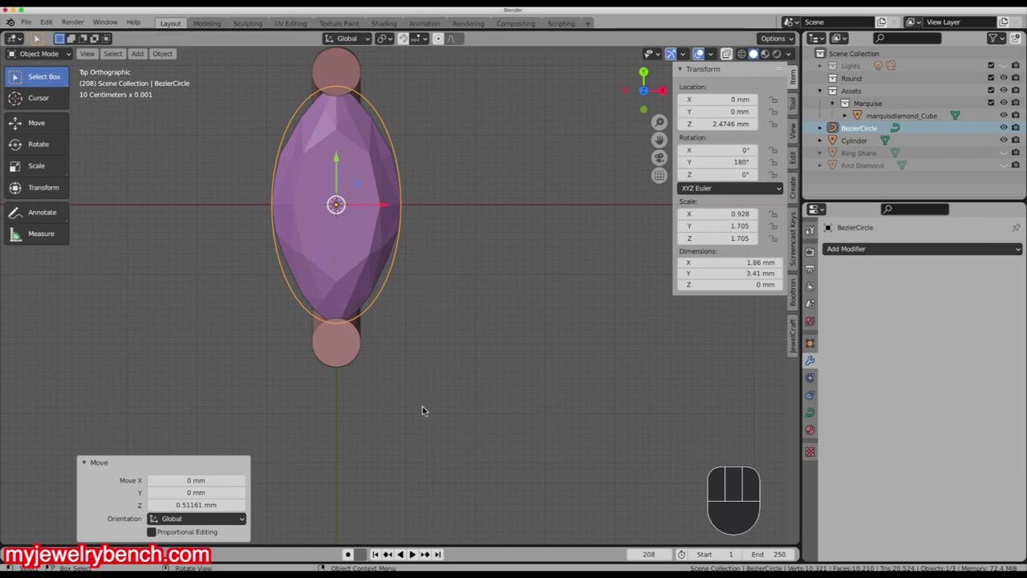
scroll(406, 373, "down", 3)
scroll(357, 251, "up", 3)
key("Tab")
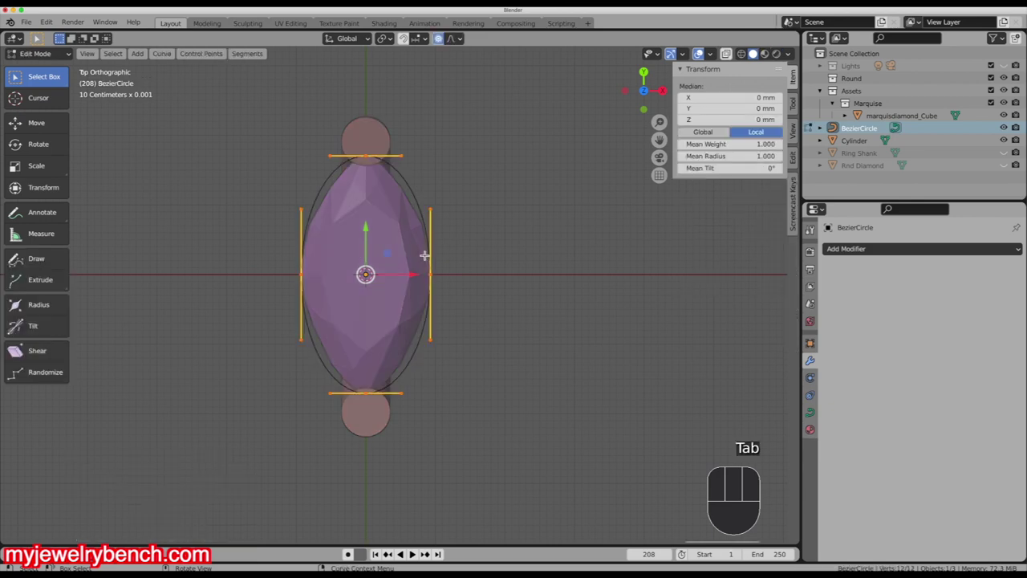
left_click(367, 156)
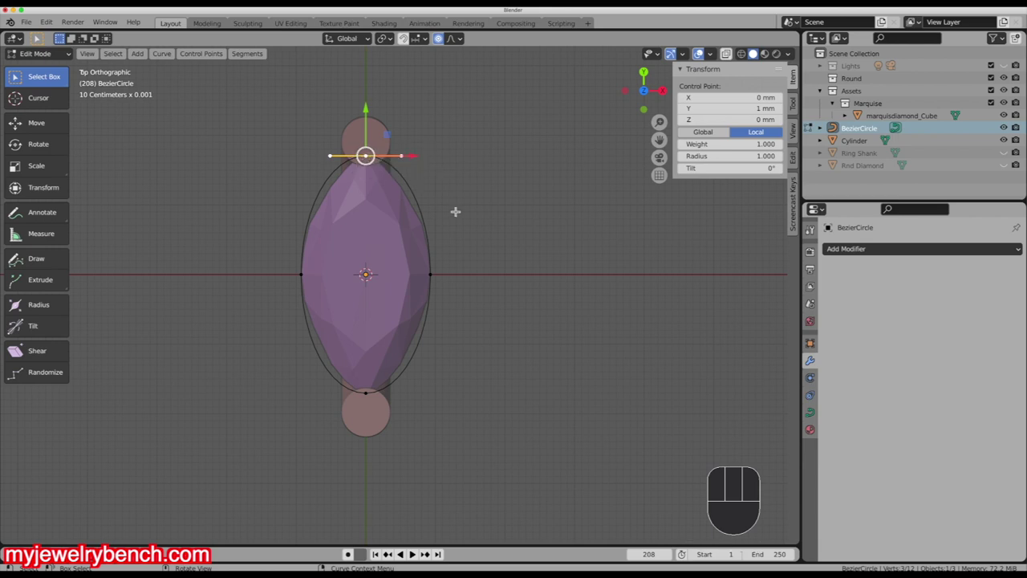
key("s")
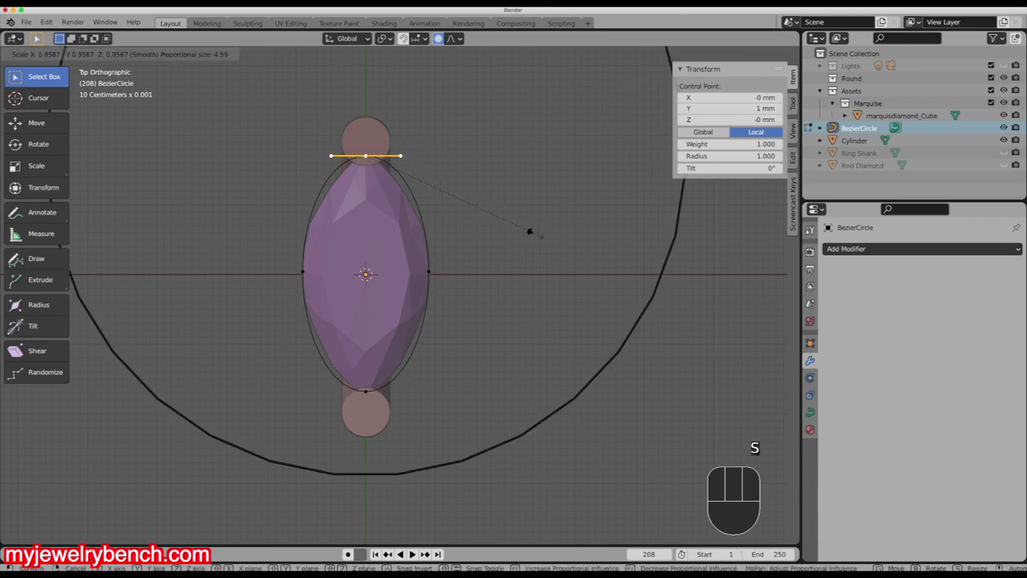
right_click(534, 233)
left_click(438, 39)
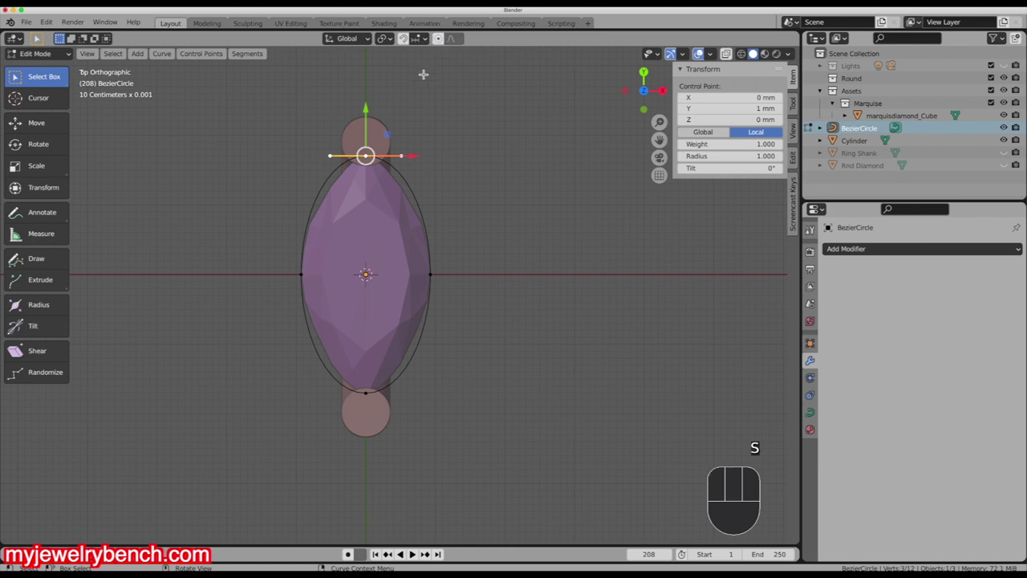
key("s")
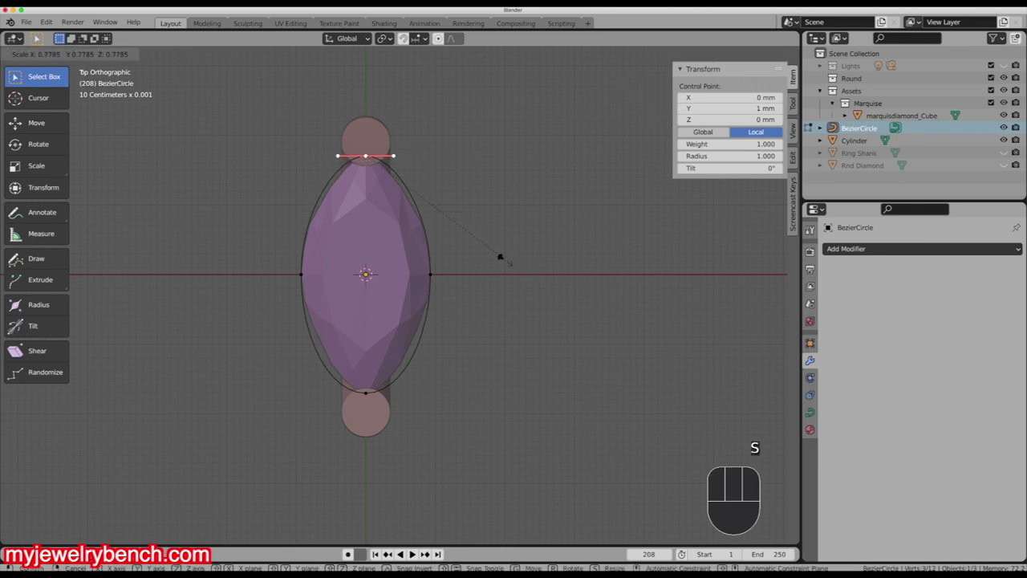
left_click(385, 219)
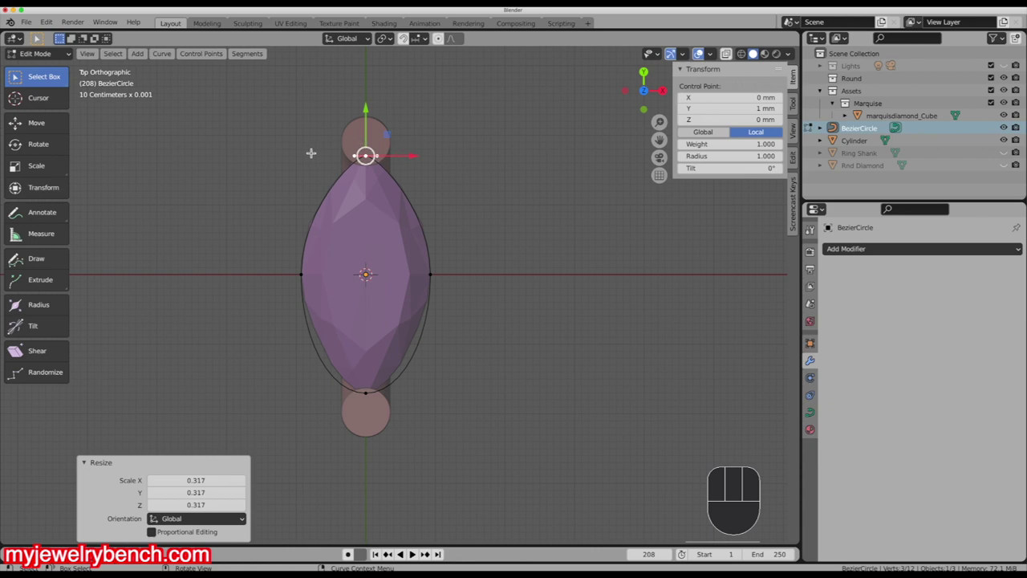
- Scale the handles of the Bezier circle's control point at Y -1 mm by about 0.275 and return to Object Mode
left_click(366, 392)
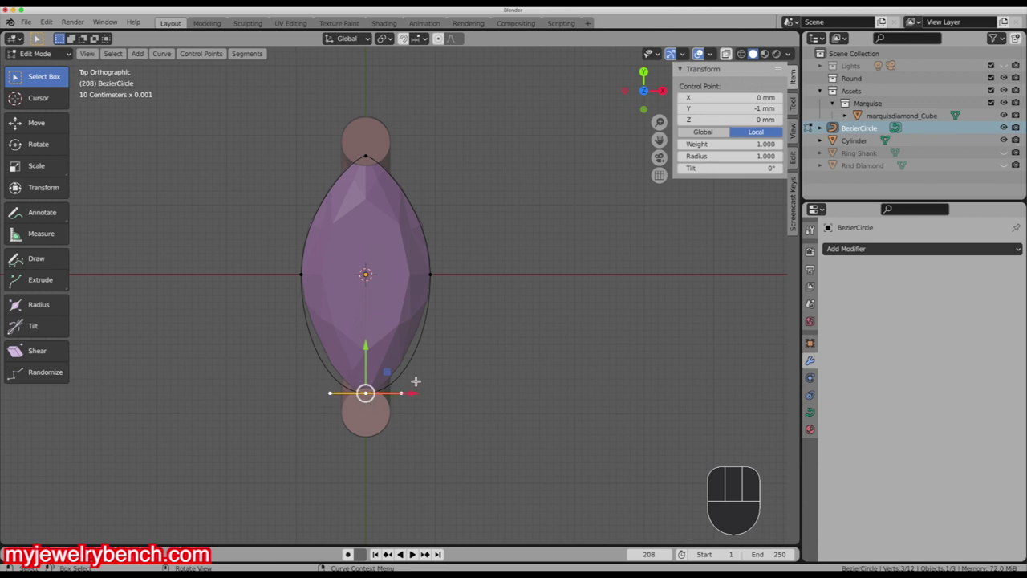
key("s")
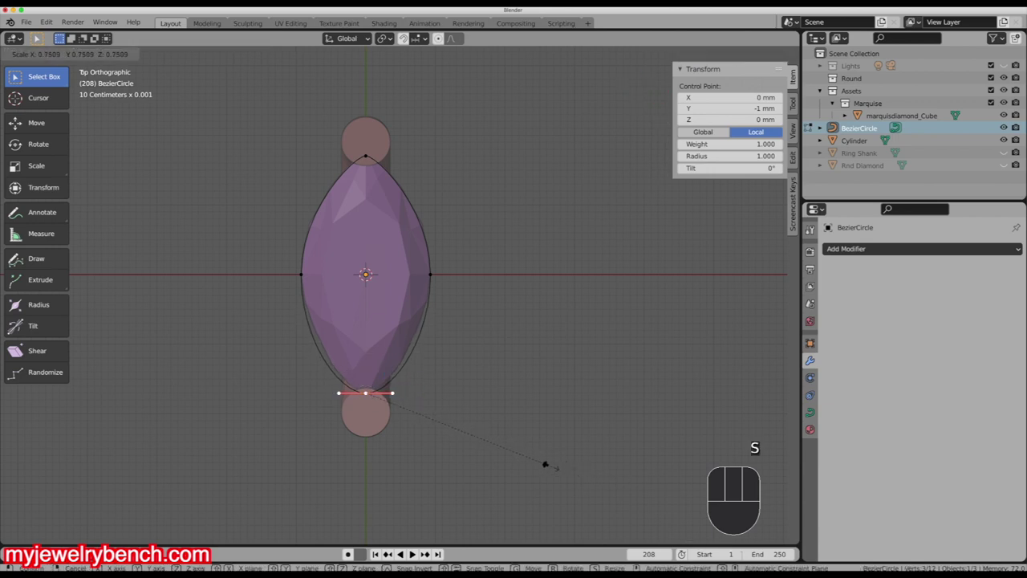
left_click(418, 443)
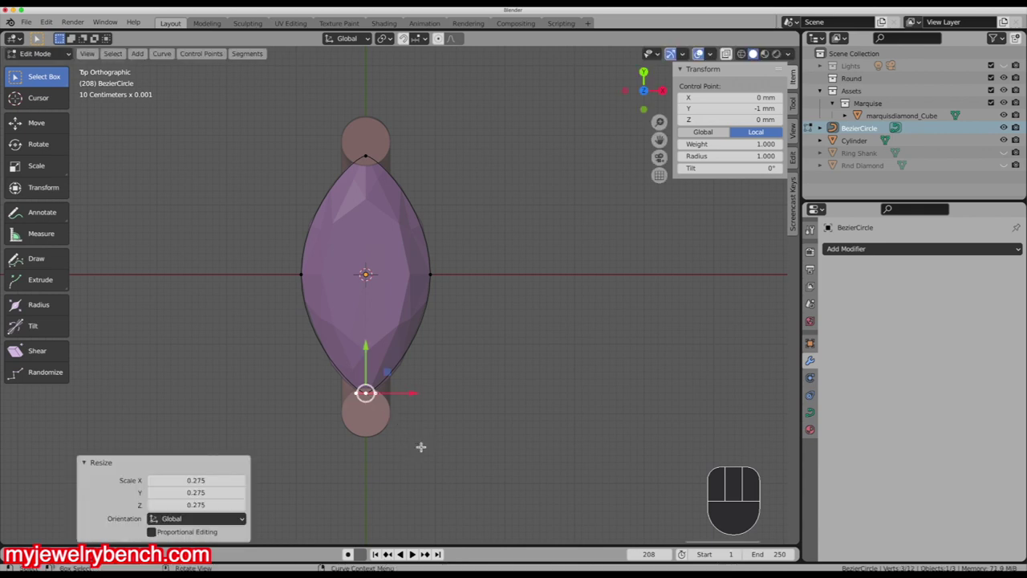
key("Tab")
- Set the Bezier circle's preview resolution U to 36 in its curve data settings
middle_click_drag(420, 446, 372, 232)
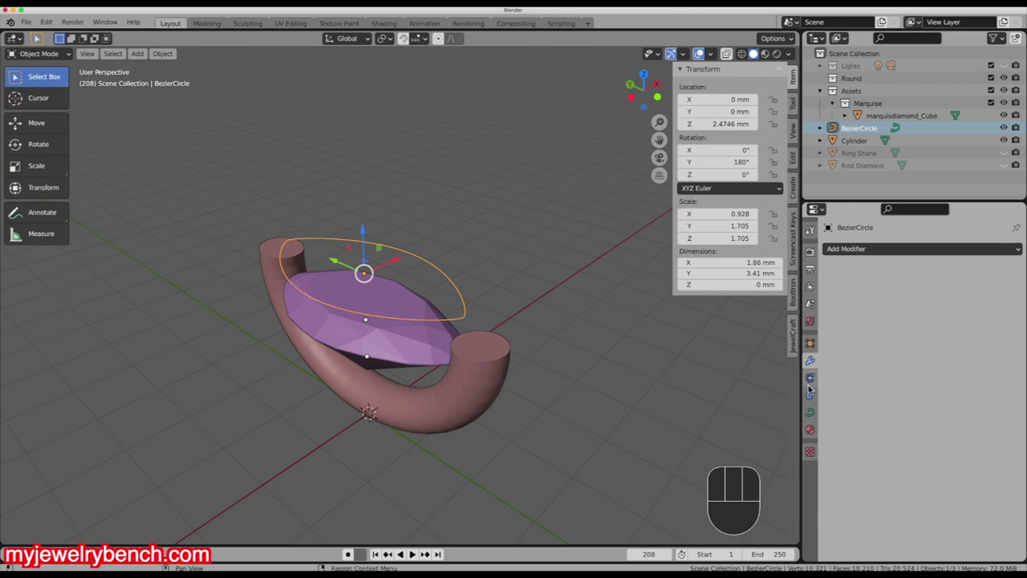
left_click(809, 412)
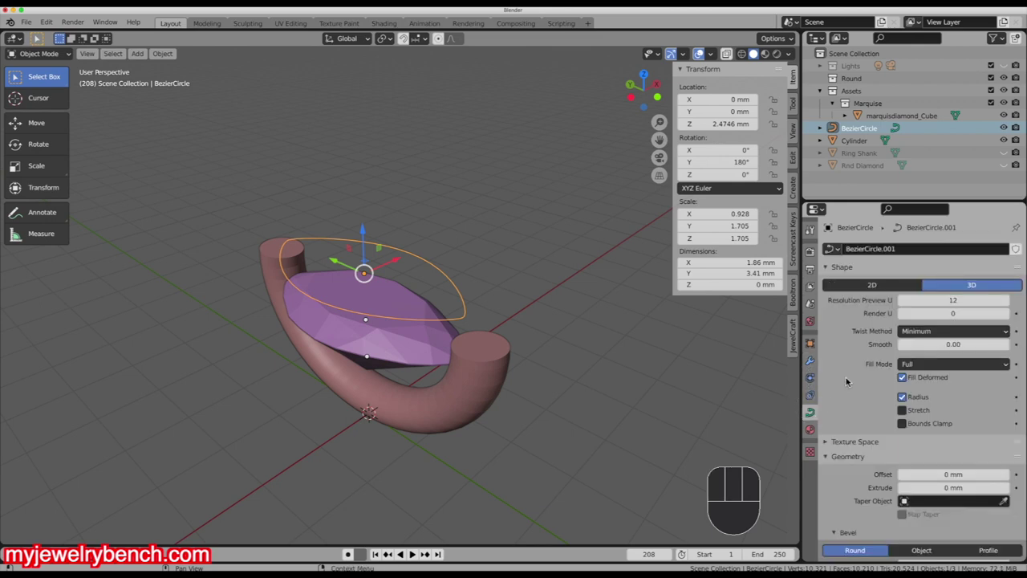
left_click(971, 303)
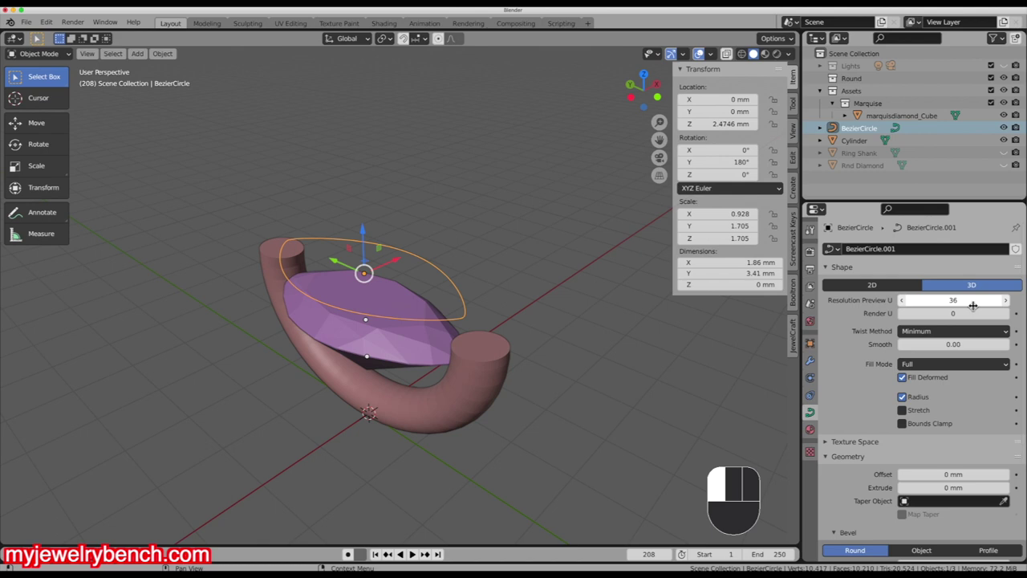
left_click(931, 317)
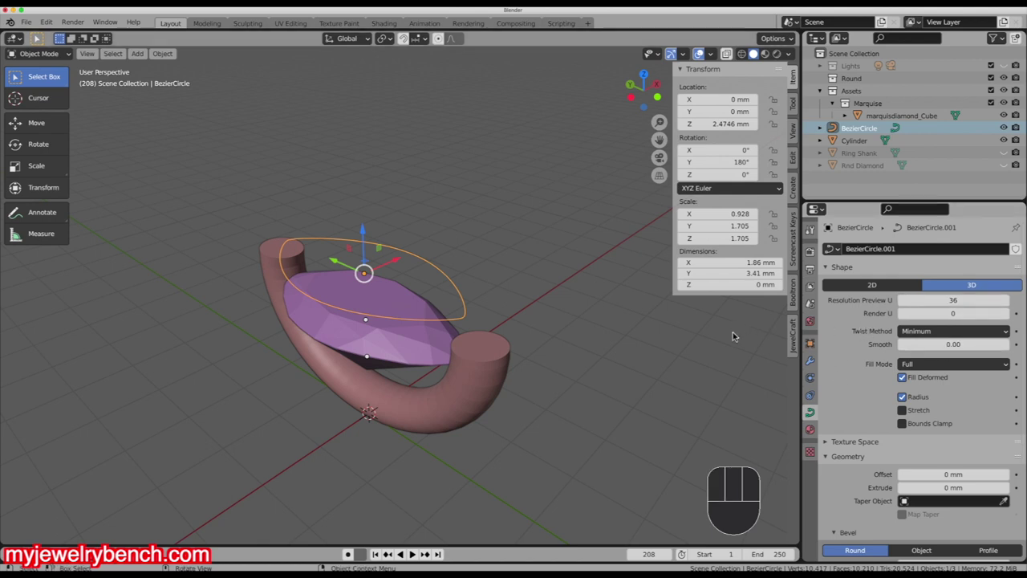
- Thicken the Bezier circle with an extrude of about 0.019 mm and a round bevel depth of about 0.119 mm
scroll(982, 381, "down", 3)
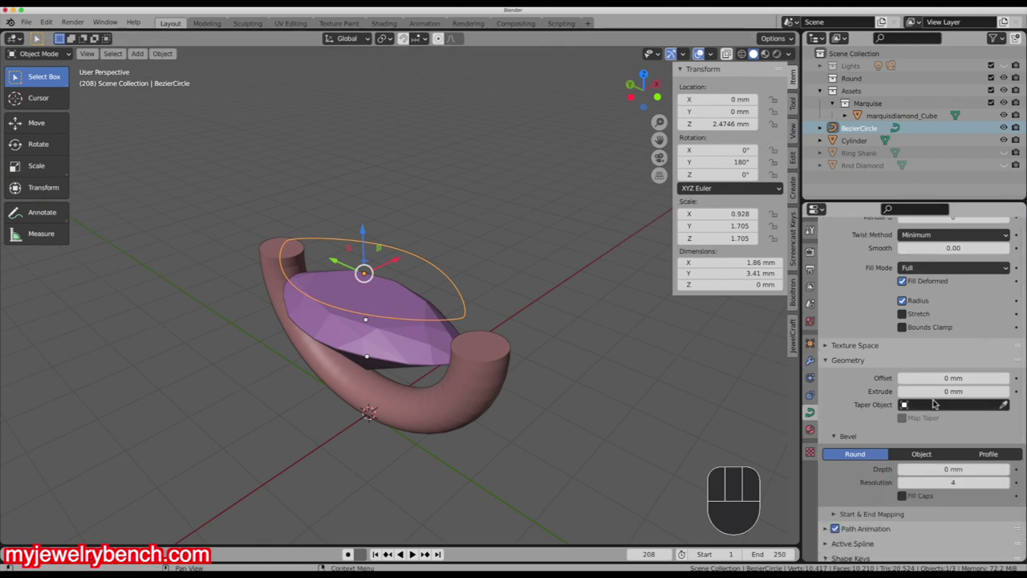
left_click_drag(938, 391, 968, 392)
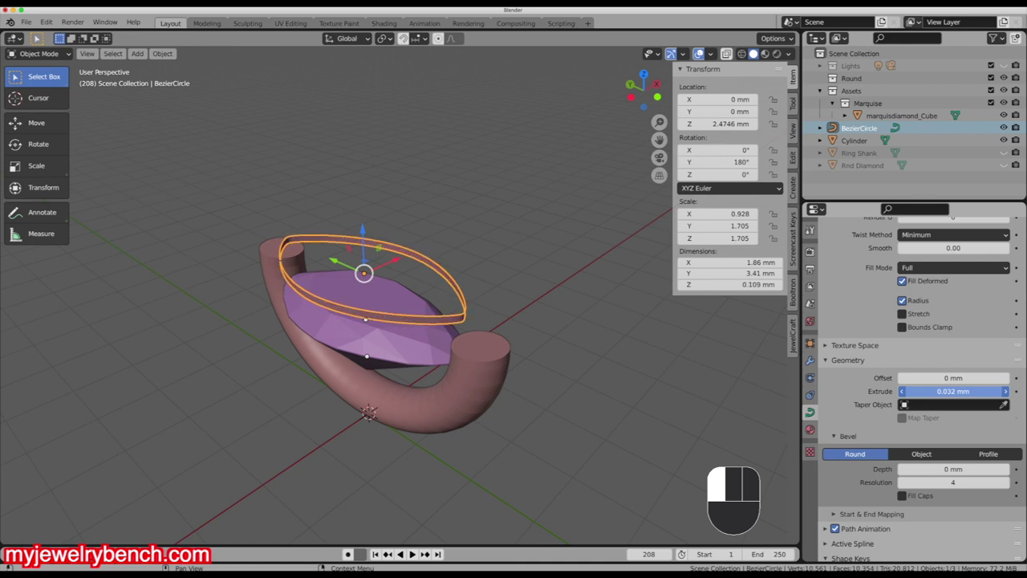
left_click_drag(939, 468, 981, 468)
mouse_move(967, 391)
left_mouse_down()
mouse_move(941, 391)
mouse_move(978, 391)
mouse_move(963, 397)
left_mouse_up()
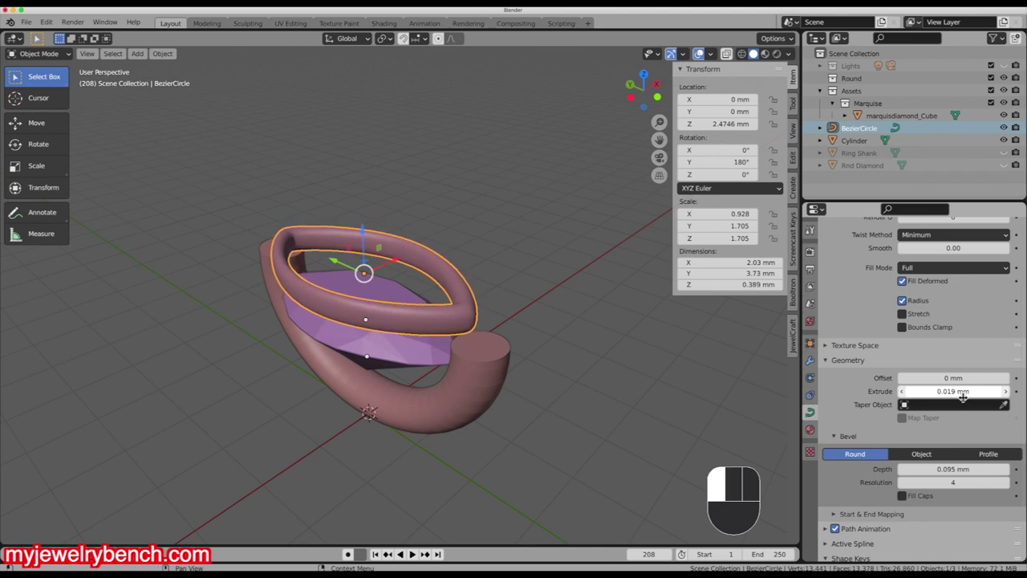
mouse_move(951, 472)
left_mouse_down()
mouse_move(971, 472)
mouse_move(961, 472)
left_mouse_up()
- Lower the Bezier circle about 0.96 mm along global Z so it sits beneath the diamond, and convert it to a mesh
left_click_drag(371, 243, 374, 298)
middle_click_drag(325, 367, 496, 378)
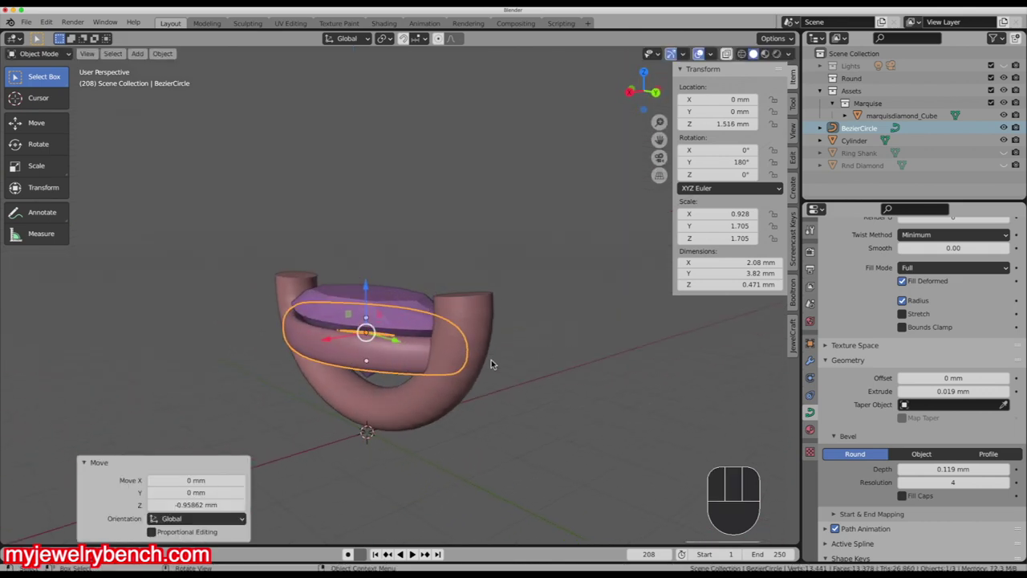
middle_click_drag(462, 347, 378, 366)
middle_click_drag(460, 288, 414, 347)
right_click(414, 347)
mouse_move(415, 351)
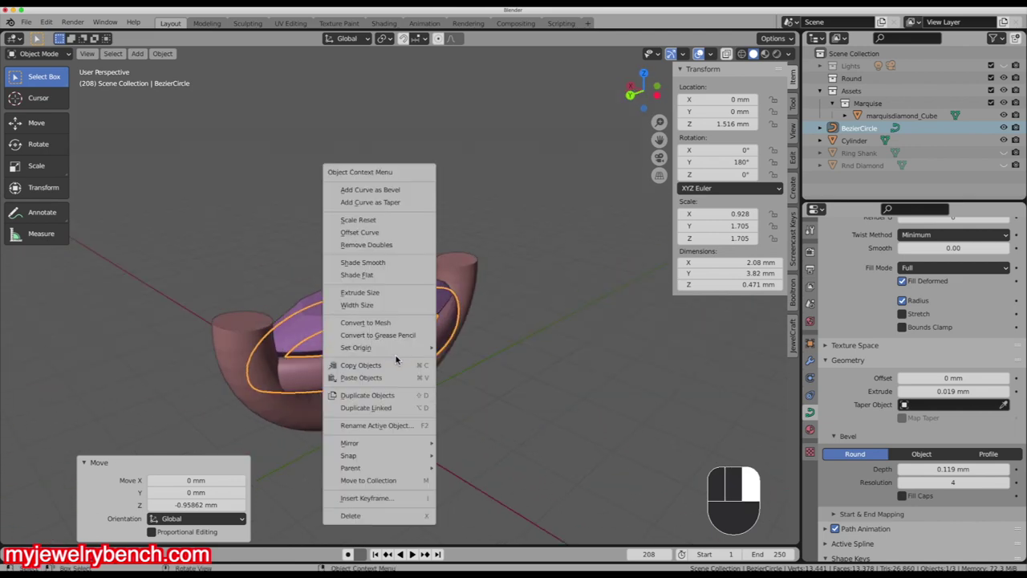
left_click(360, 324)
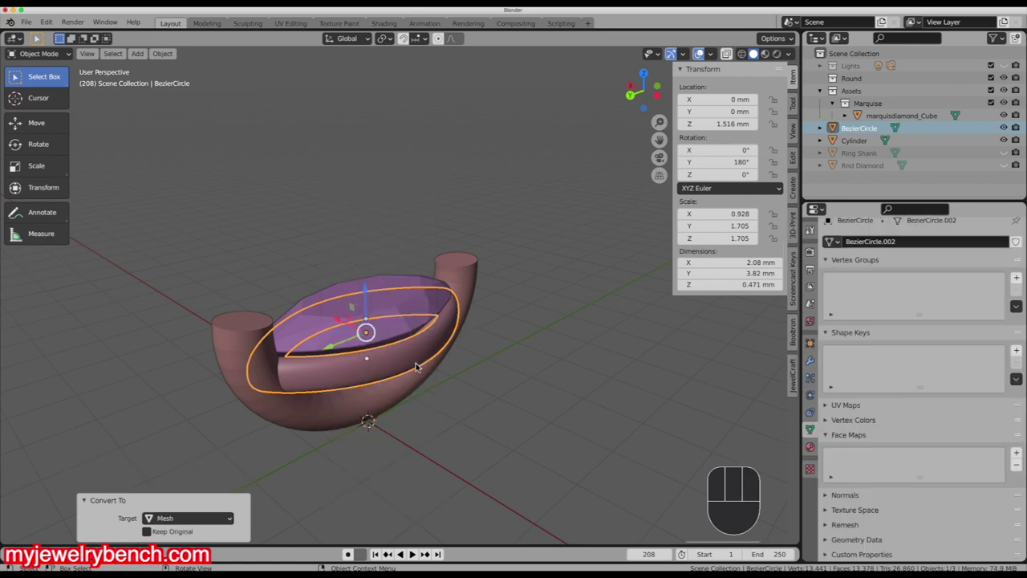
- Unite the marquise outline with the bent cylinder using Bool Tool's Auto Boolean Union
middle_click_drag(459, 303, 447, 324)
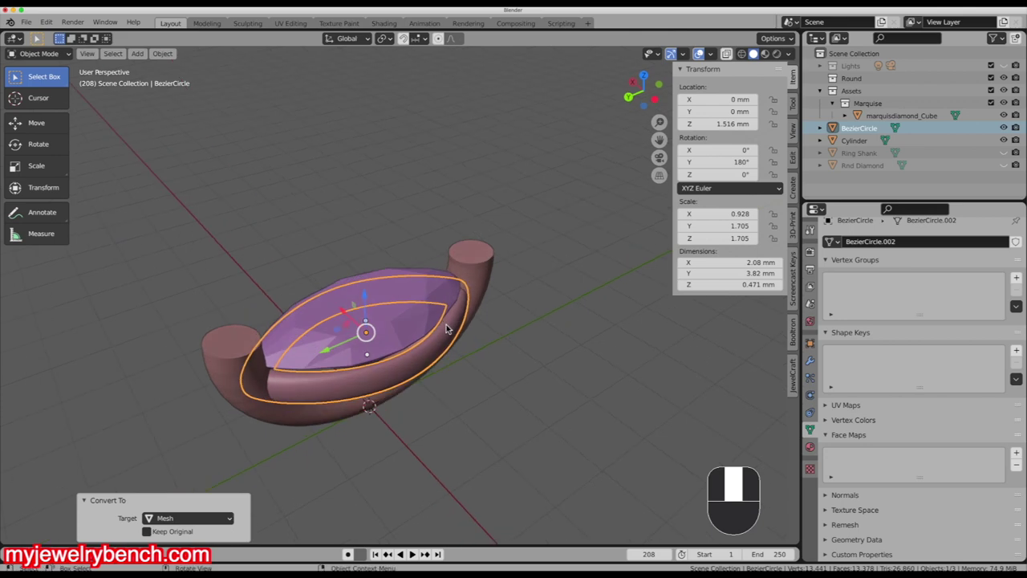
left_click(479, 270, "shift")
middle_click_drag(465, 339, 351, 296)
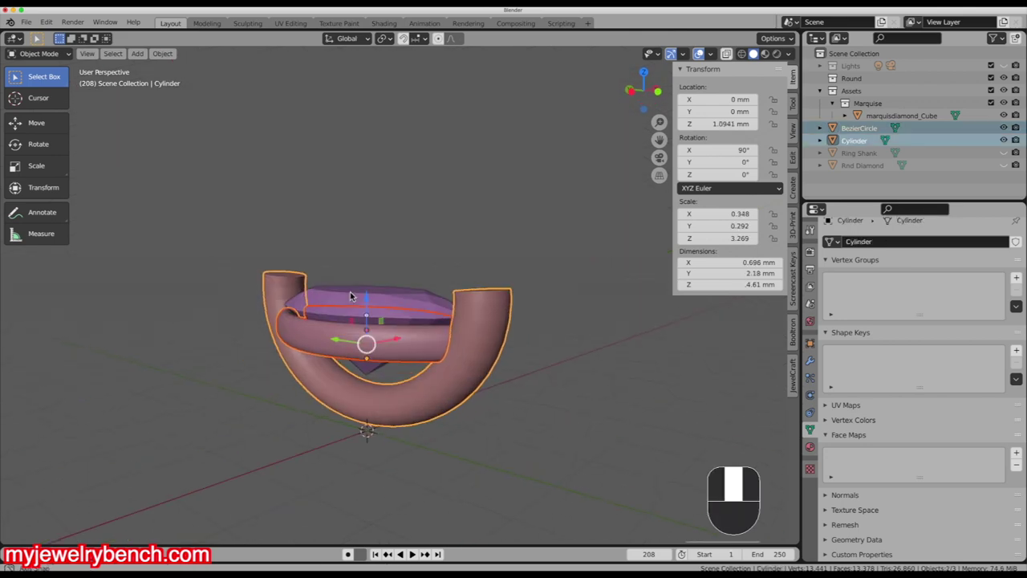
left_click(793, 103)
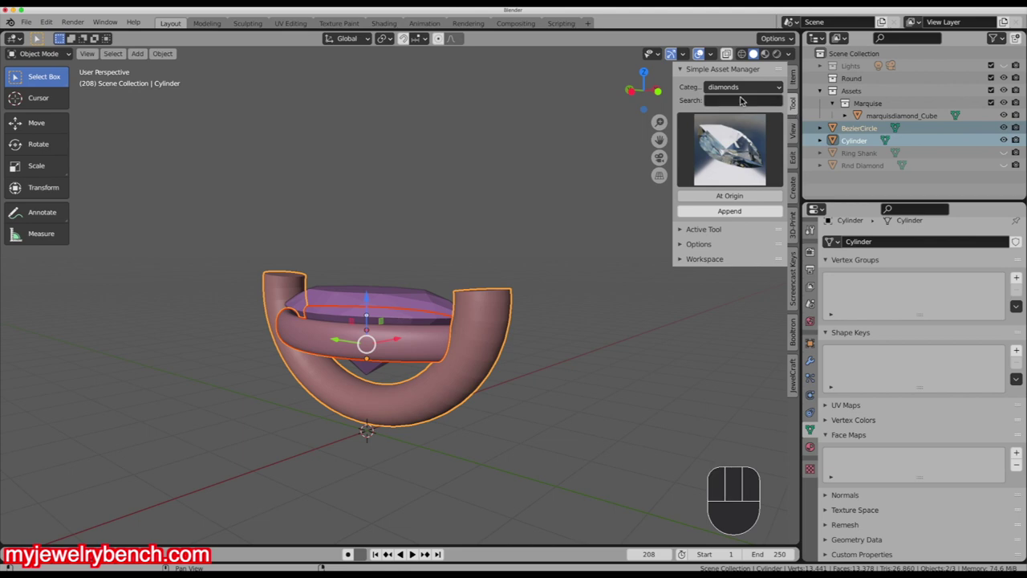
left_click(793, 156)
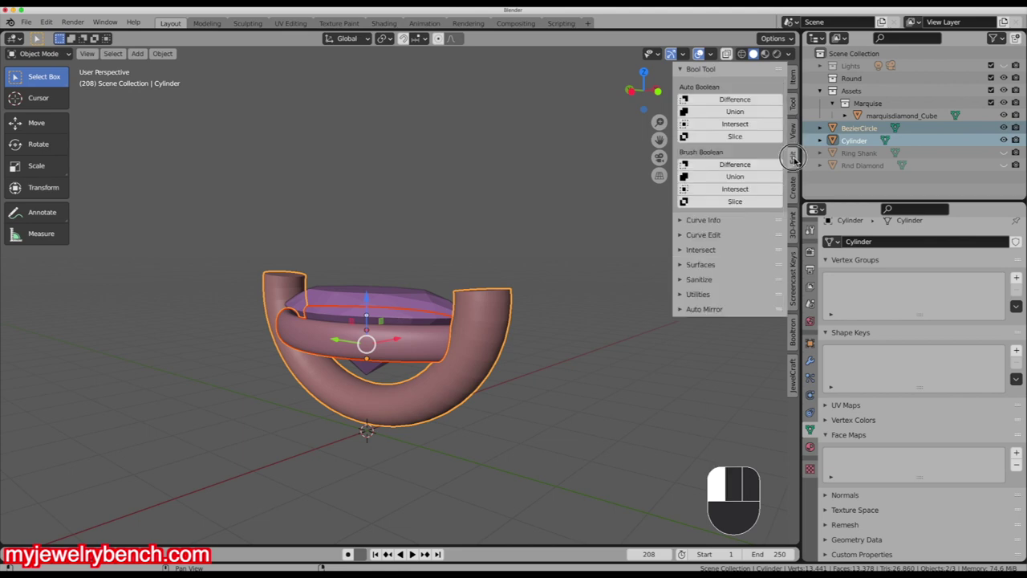
left_click(735, 112)
middle_click_drag(470, 354, 537, 351)
middle_click_drag(401, 388, 344, 362)
- Switch the viewport to Material Preview shading and unhide the Ring Shank
left_click(396, 311)
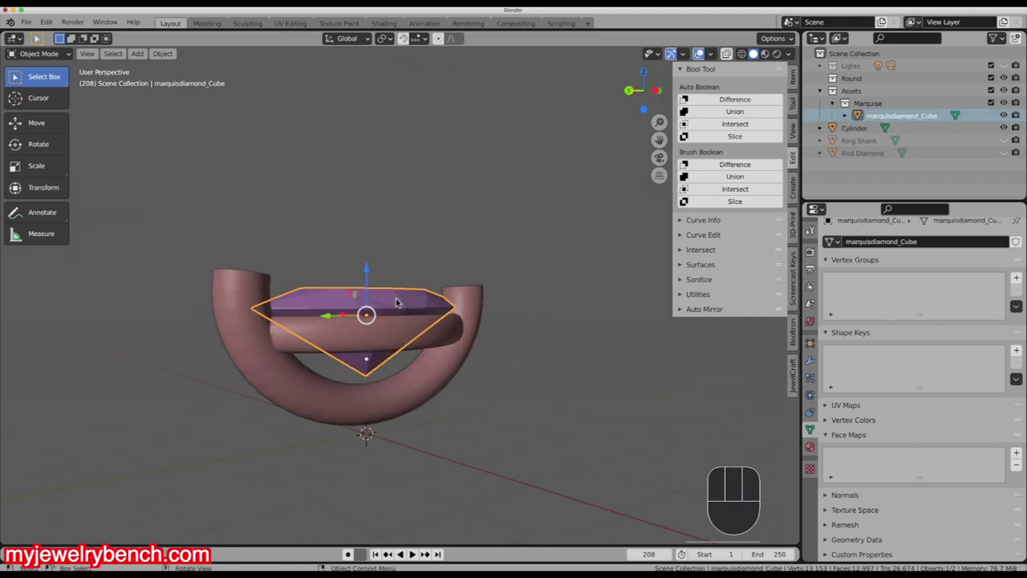
middle_click_drag(498, 339, 513, 377)
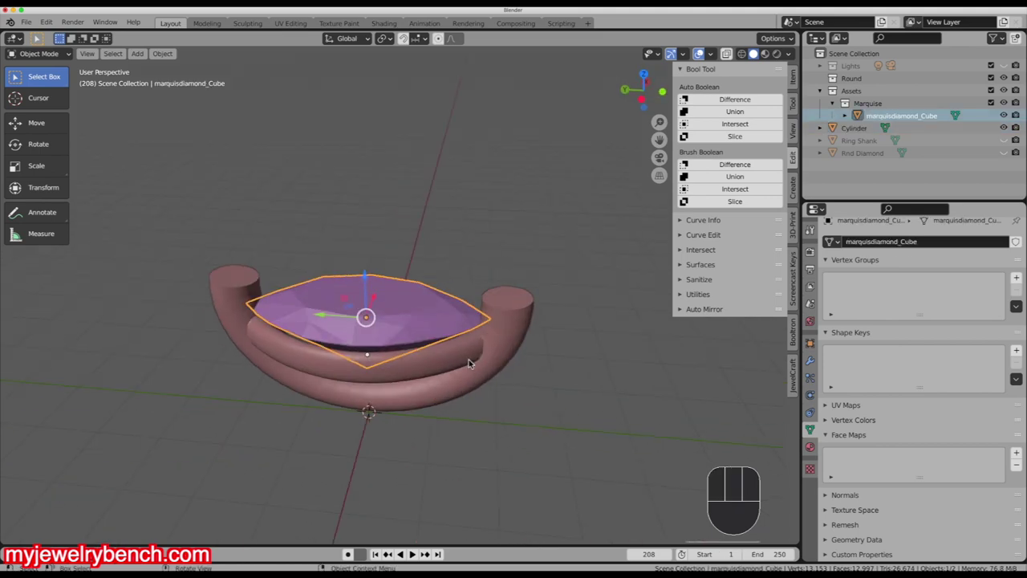
left_click(776, 53)
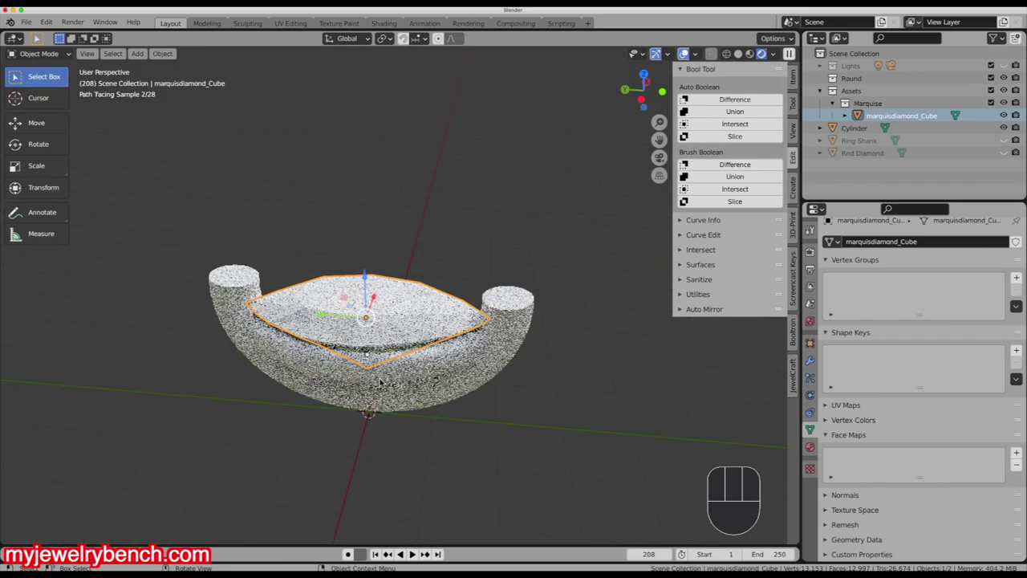
left_click(518, 323)
middle_click_drag(532, 395, 482, 439)
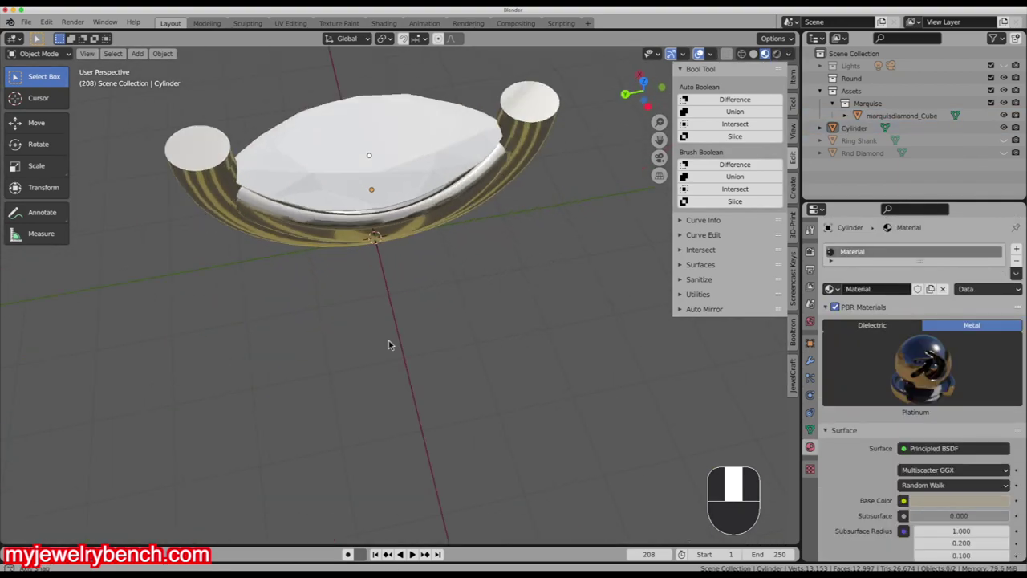
scroll(387, 300, "down", 5)
middle_click_drag(389, 345, 438, 241)
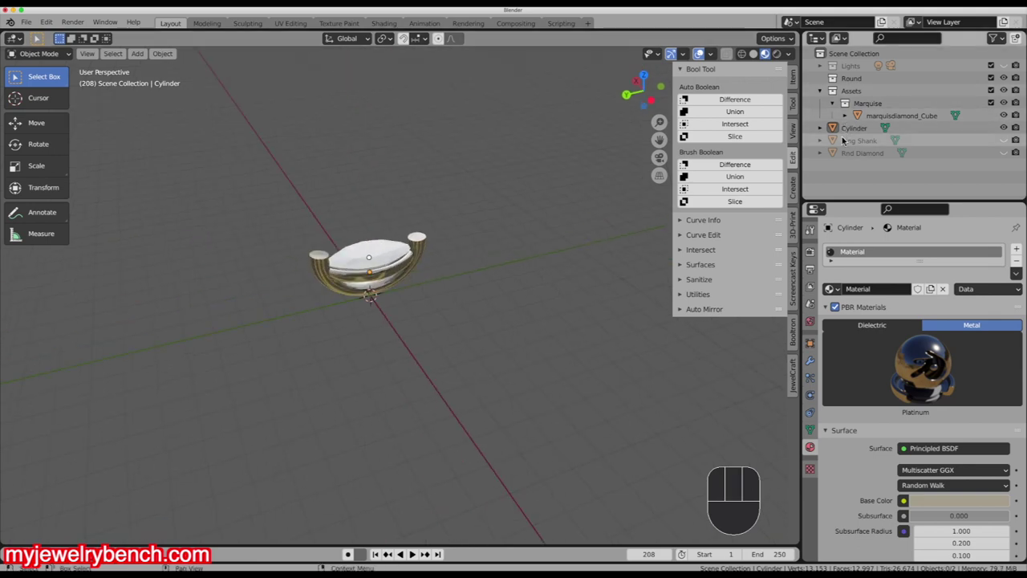
left_click(1003, 140)
middle_click_drag(626, 241, 503, 320)
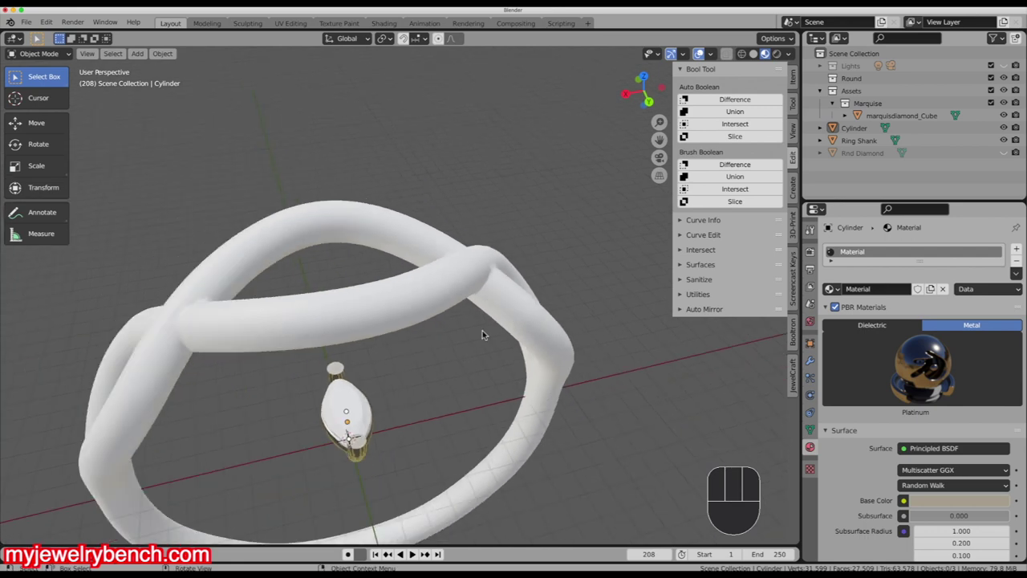
- Duplicate the marquise setting in place and raise the copy along global Z to the level of the upper strands
left_click(362, 453)
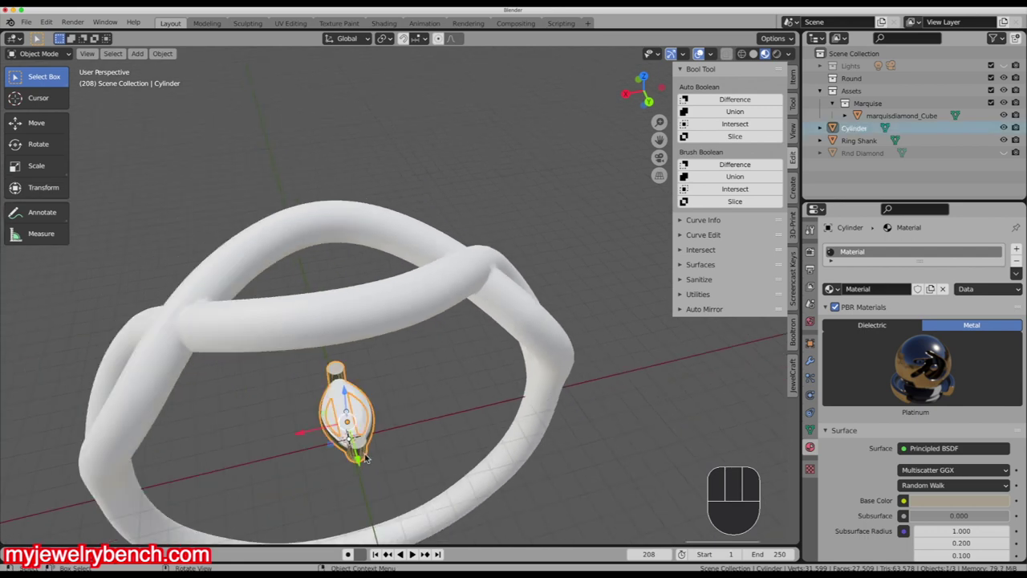
key("shift+d")
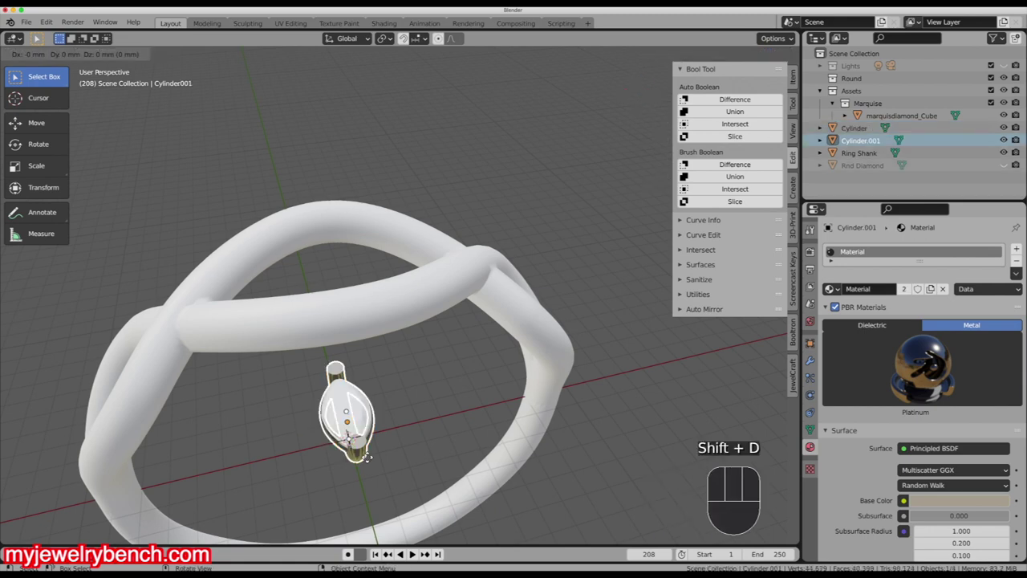
right_click(365, 456)
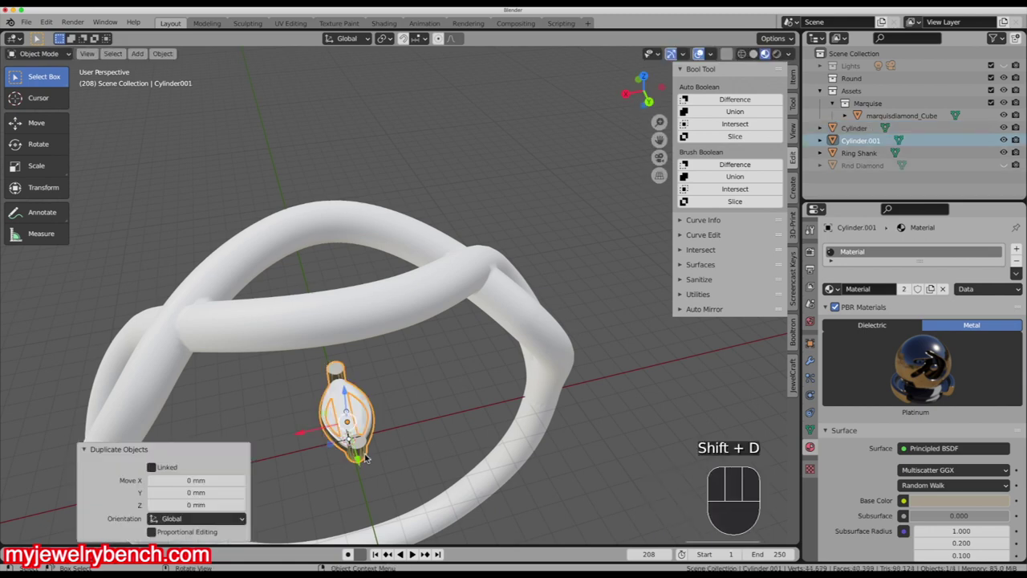
left_click_drag(341, 393, 342, 273)
- Raise the original marquise setting about 3.48 mm along global Z
left_click(350, 416)
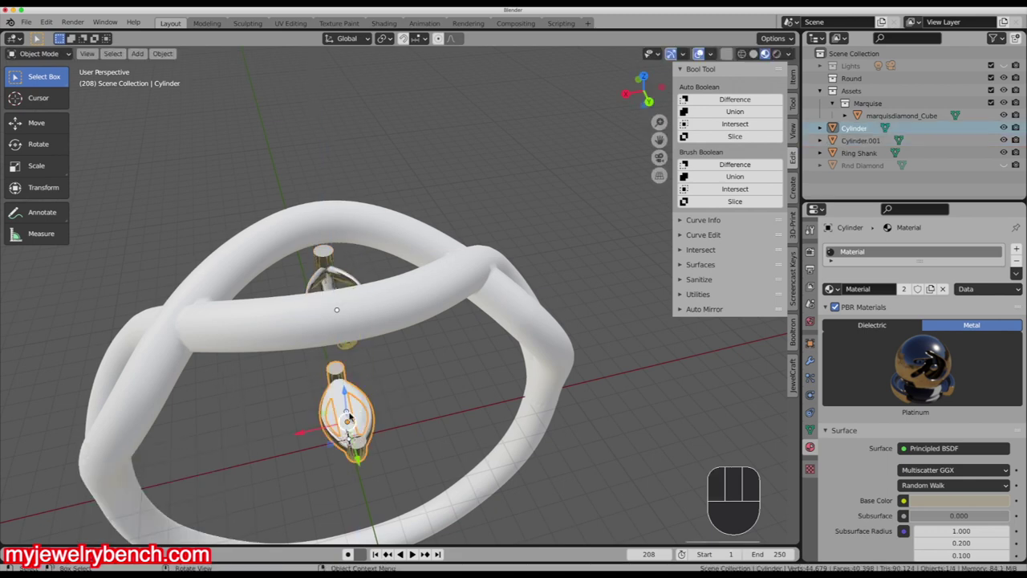
left_click_drag(343, 391, 342, 315)
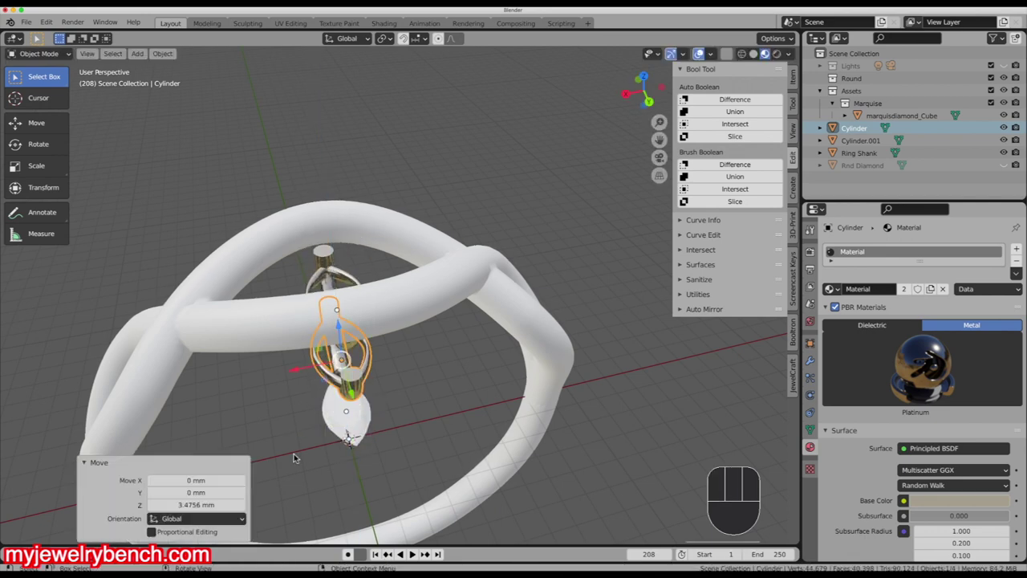
scroll(298, 332, "down", 2)
middle_click_drag(337, 408, 283, 499)
- Check and close the reference ring photo, and rotate the duplicated marquise setting 90° about global Z
middle_click_drag(349, 420, 395, 411)
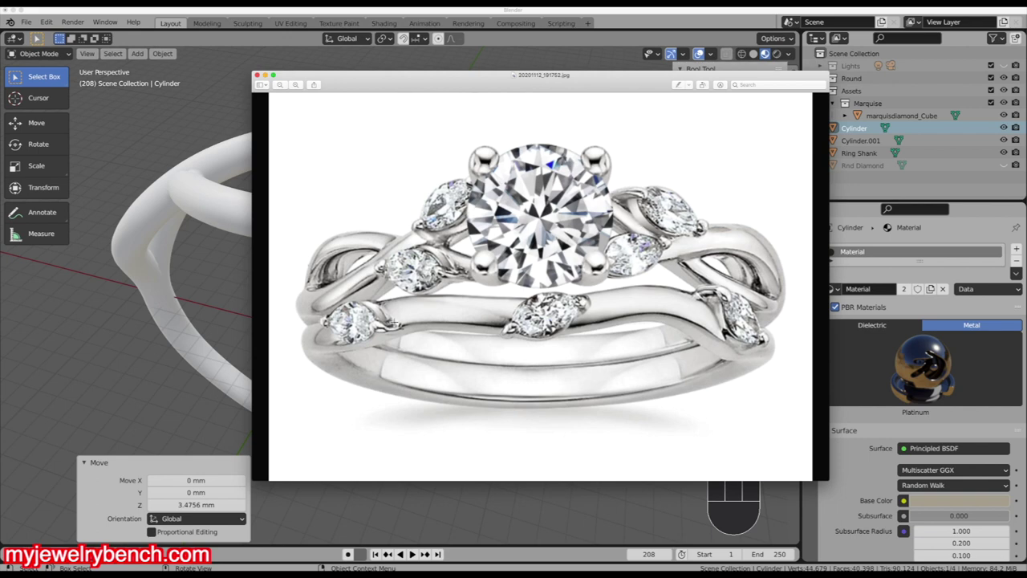
key("super+w")
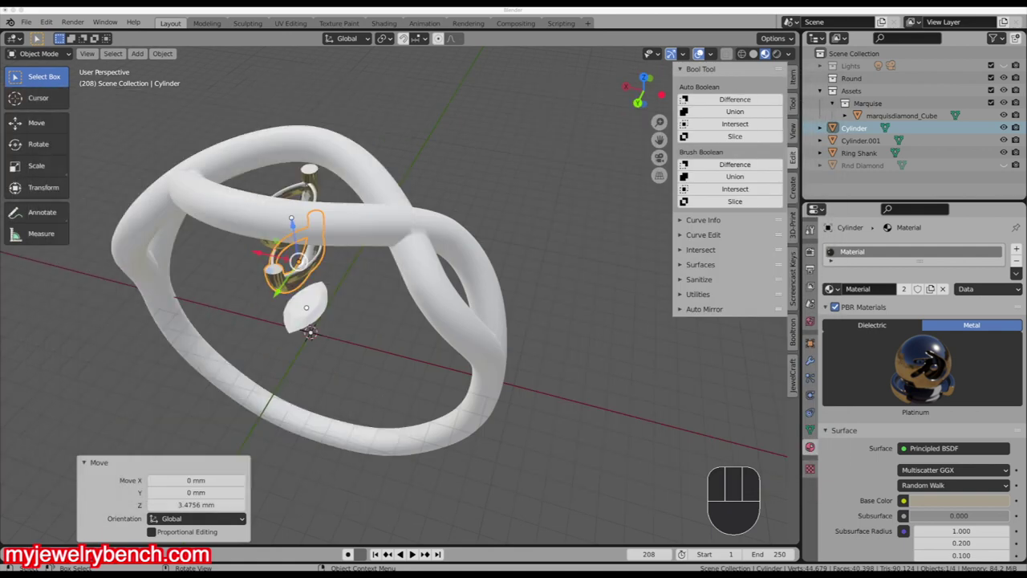
left_click(298, 183)
middle_click_drag(316, 246, 320, 242)
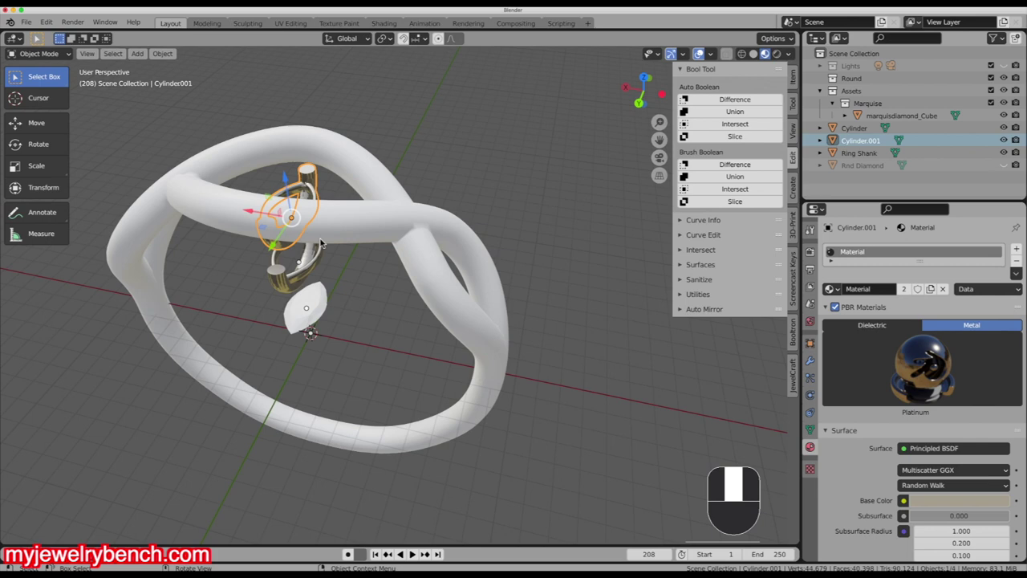
type("rz90")
key("Return")
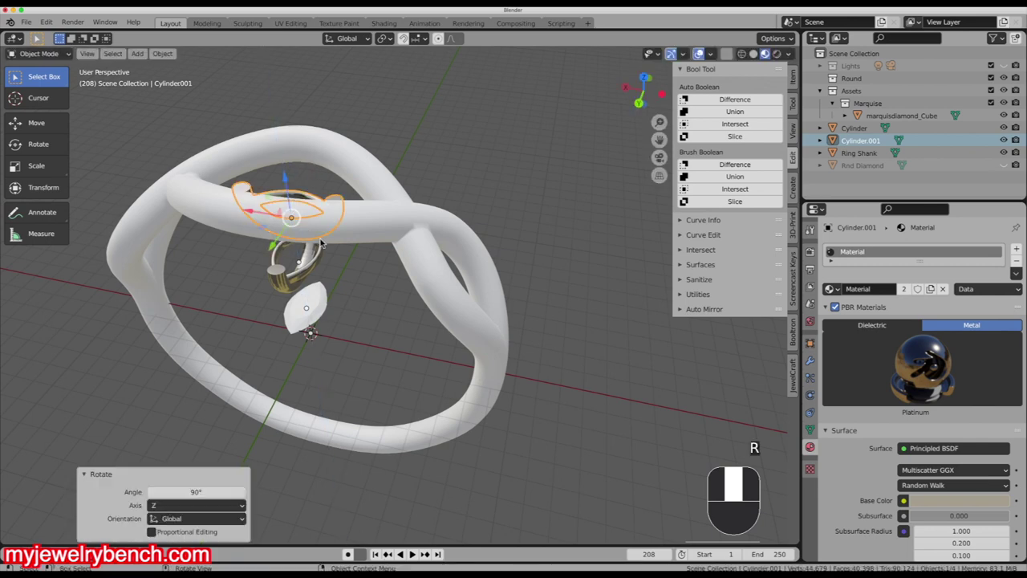
- In top view, move the duplicated marquise setting about -4.83 mm along global X onto the strand crossing
key("KP_7")
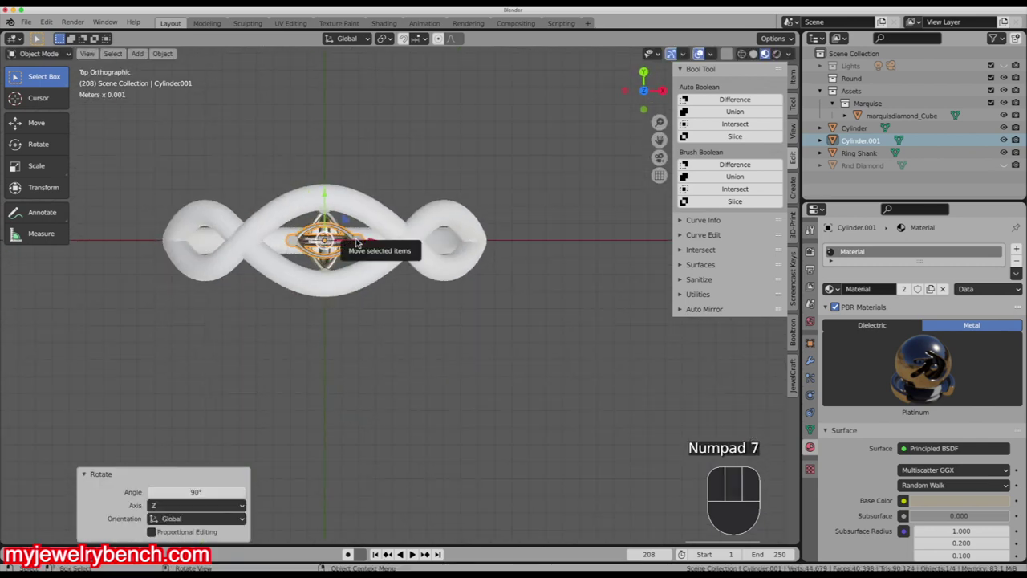
key("g")
key("x")
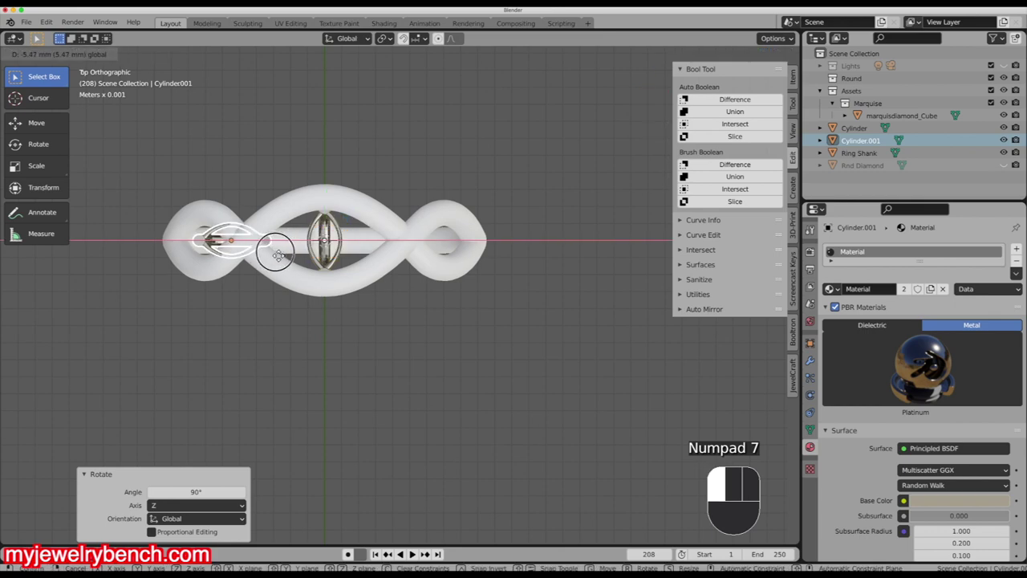
left_click(284, 253)
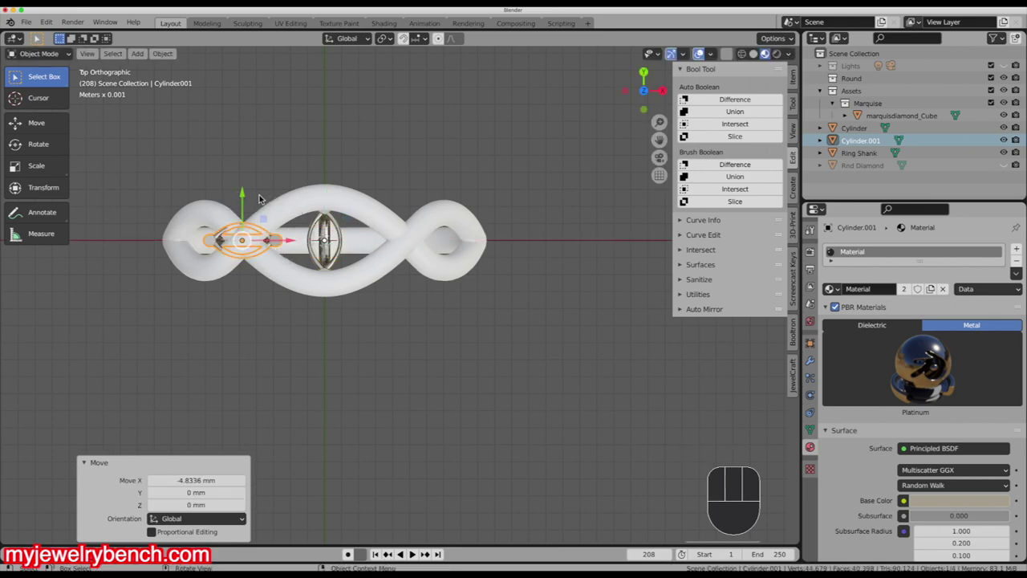
- Move the duplicated marquise setting about -1.6 mm along global Y, off the strand crossing
key("g")
key("y")
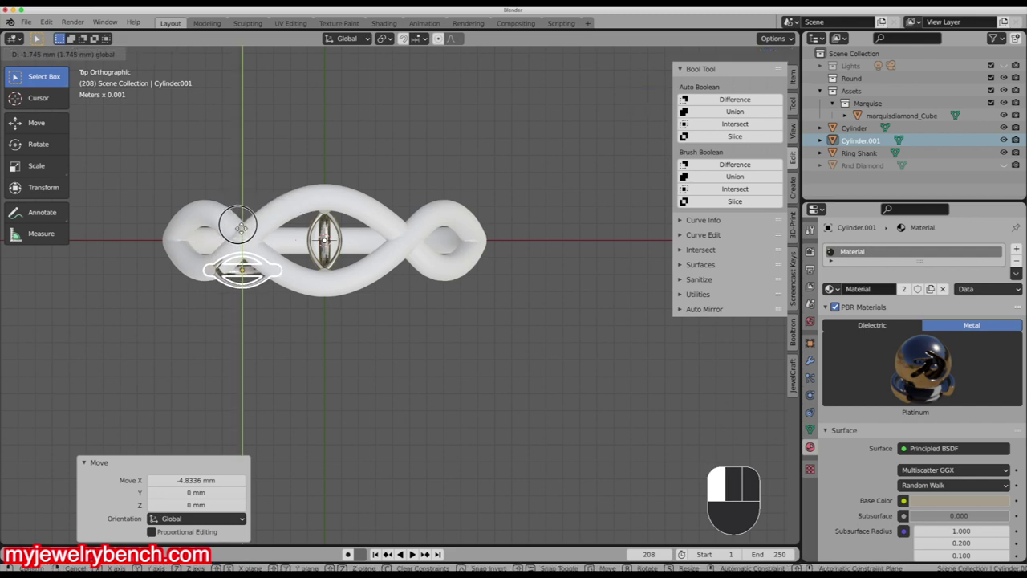
left_click(225, 344)
middle_click_drag(226, 343, 248, 223)
- In front view, tilt the duplicated marquise setting about -36.8° around global Y to follow the ring's curve
key("KP_3")
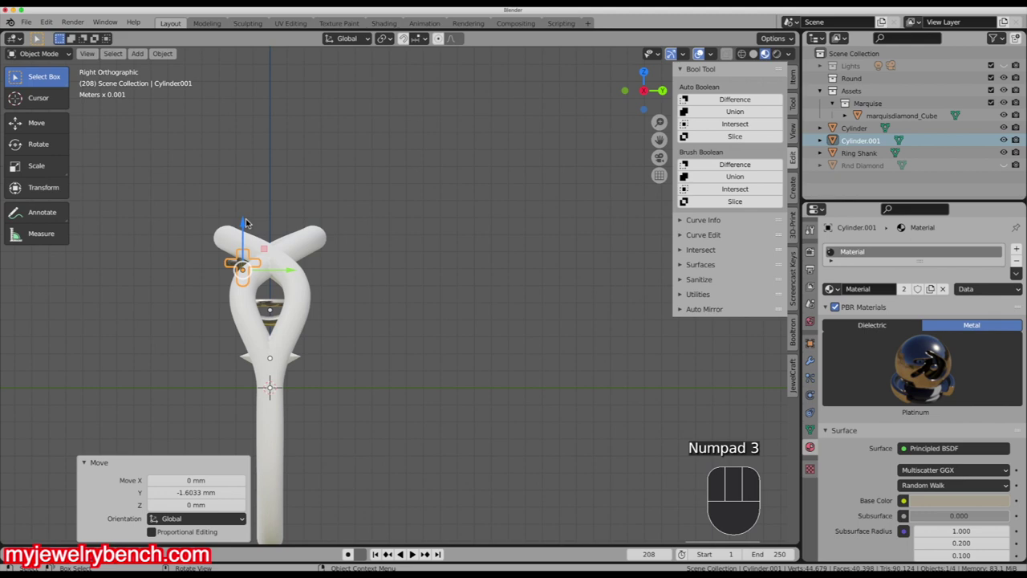
key("KP_1")
key("KP_1")
key("KP_1")
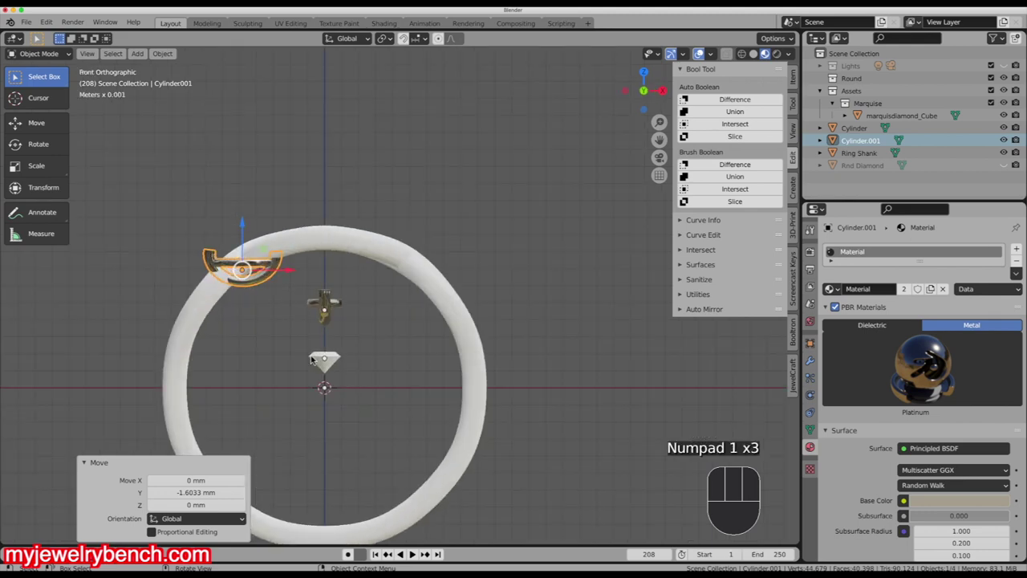
key("r")
key("y")
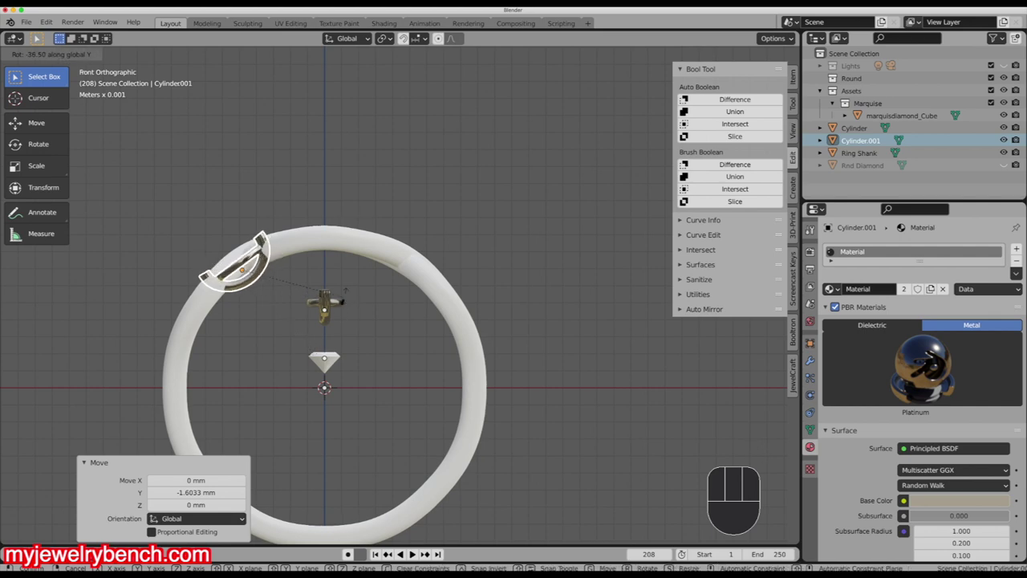
left_click(341, 302)
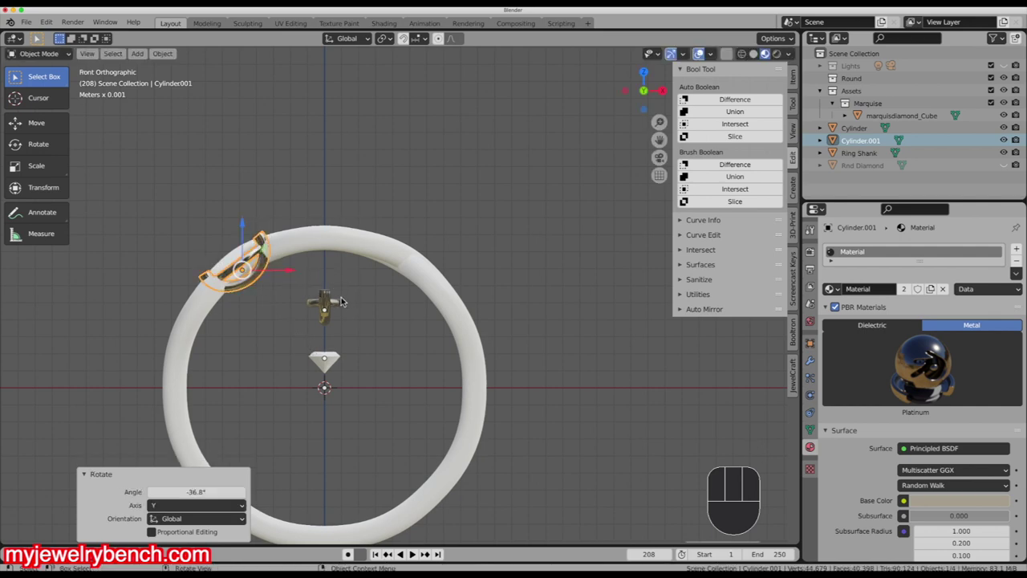
- Set the transform orientation to Normal and move the duplicated marquise setting about 0.54 mm along its local Y
left_click(347, 39)
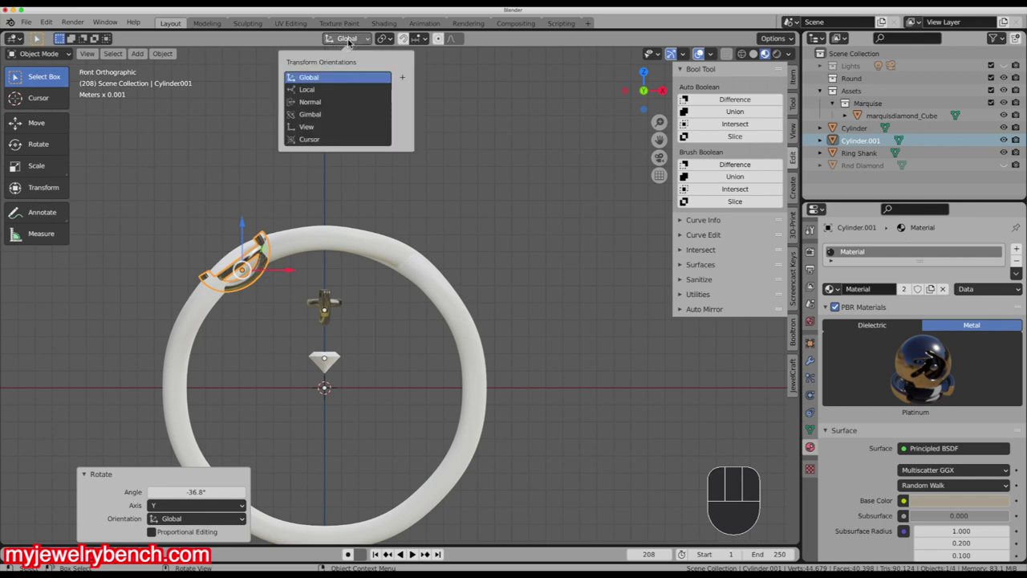
left_click(310, 102)
left_click_drag(214, 235, 211, 227)
middle_click_drag(211, 227, 355, 351)
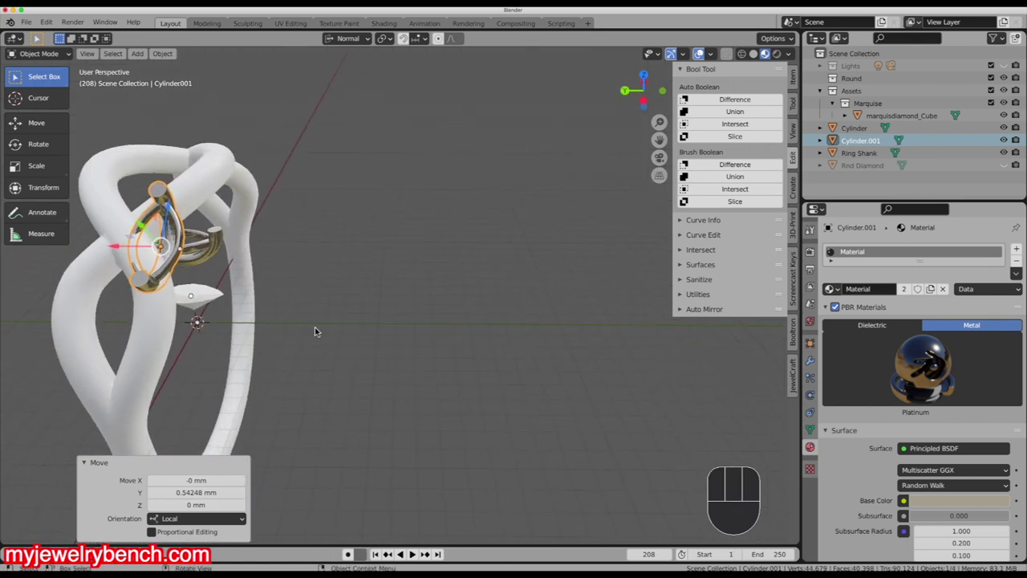
- Scale the duplicated marquise setting to about 0.718 and shift it about 0.19 mm plus 0.27 mm along its local Z
key("s")
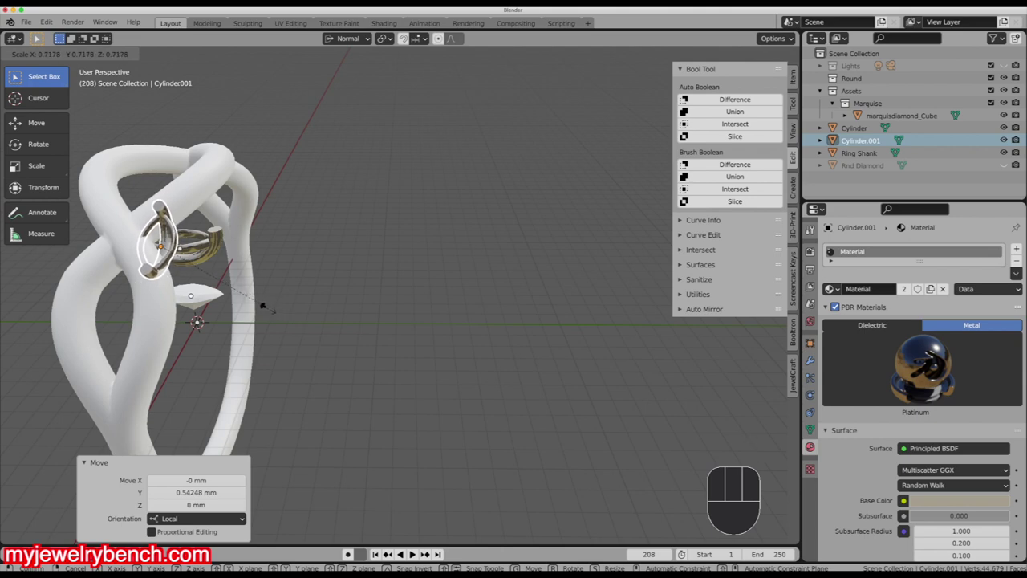
left_click(170, 290)
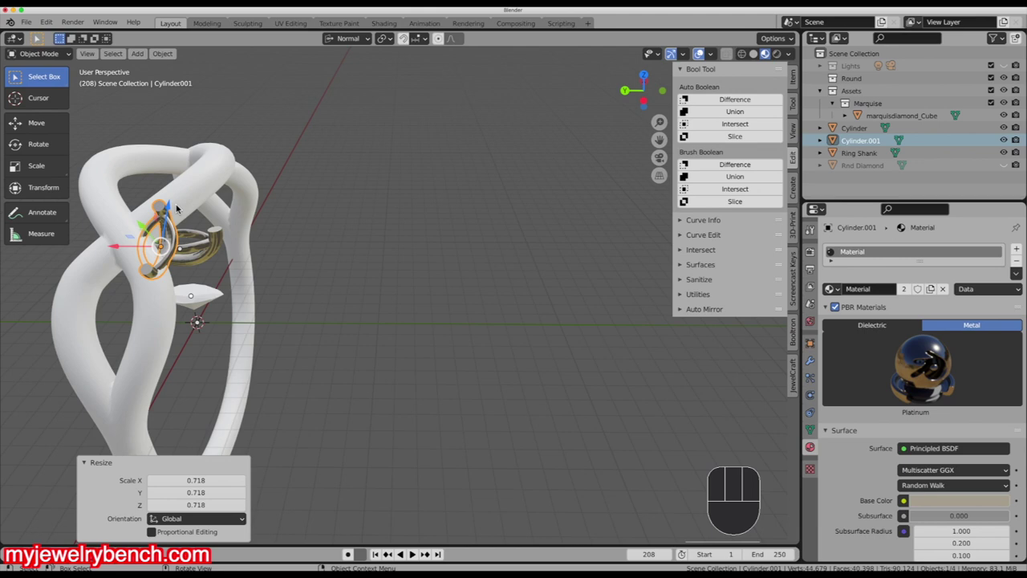
left_click_drag(175, 206, 175, 200)
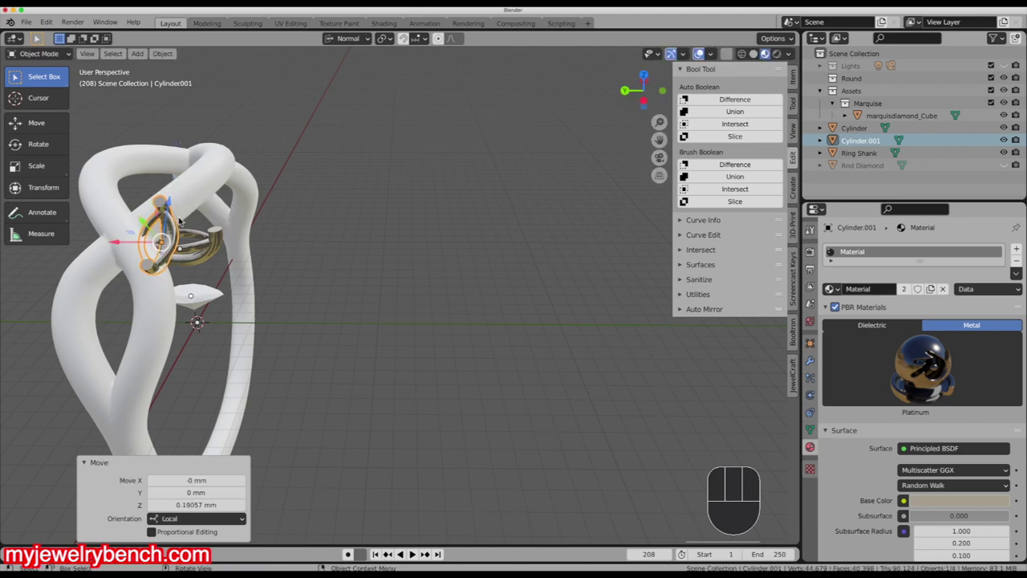
left_click_drag(171, 207, 172, 202)
- Rotate the duplicated marquise setting about -16° around its local Y and move it about 0.3 mm along its local Z
key("r")
key("y")
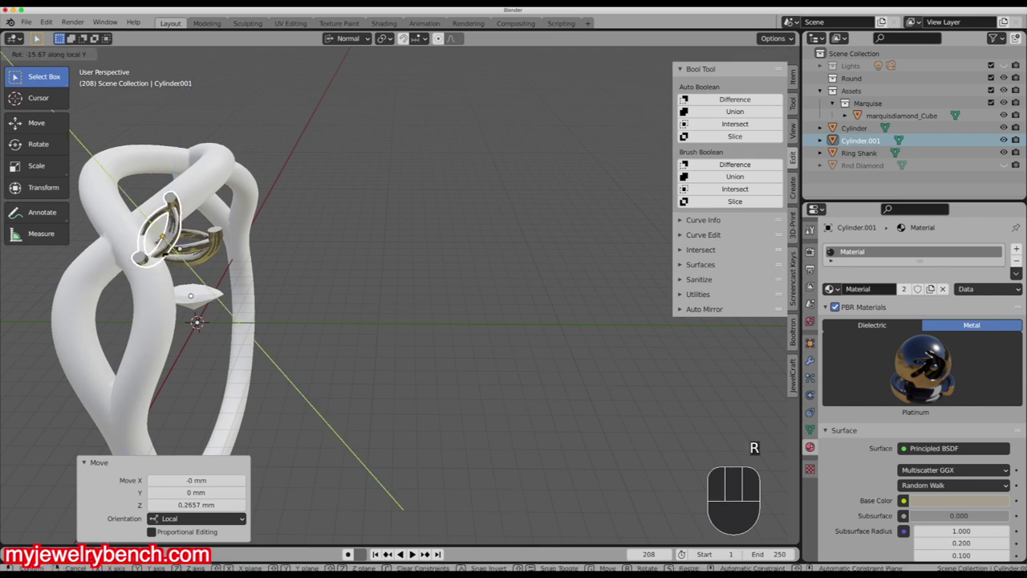
left_click(173, 254)
left_click_drag(117, 227, 186, 193)
middle_click_drag(397, 235, 498, 260)
key("Home")
scroll(361, 265, "up", 5)
mouse_move(361, 265)
middle_mouse_down()
mouse_move(317, 271)
mouse_move(436, 266)
mouse_move(367, 245)
mouse_move(371, 264)
middle_mouse_up()
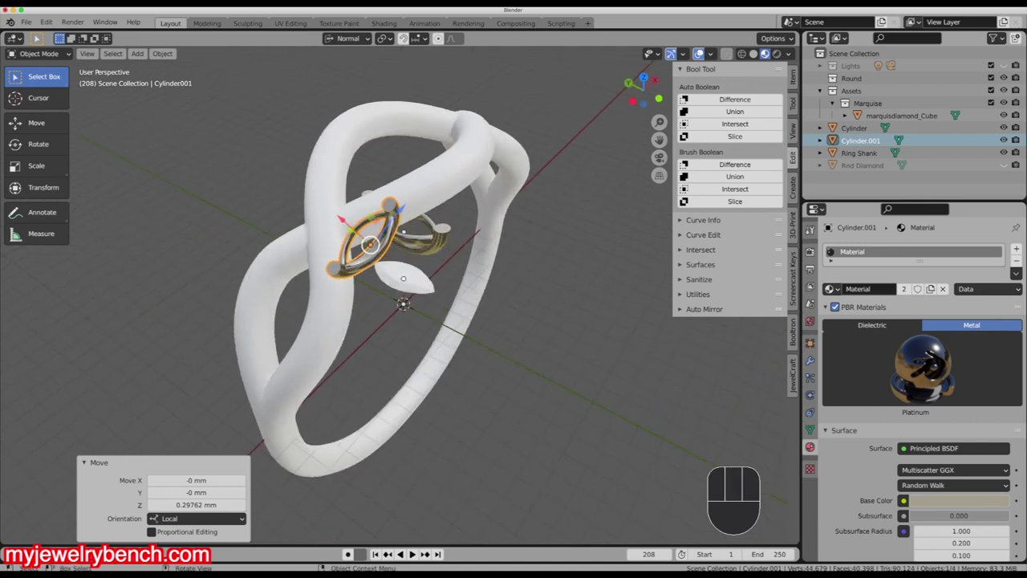
- Rotate the duplicated marquise setting a further -8.69° around its local Y
key("r")
key("y")
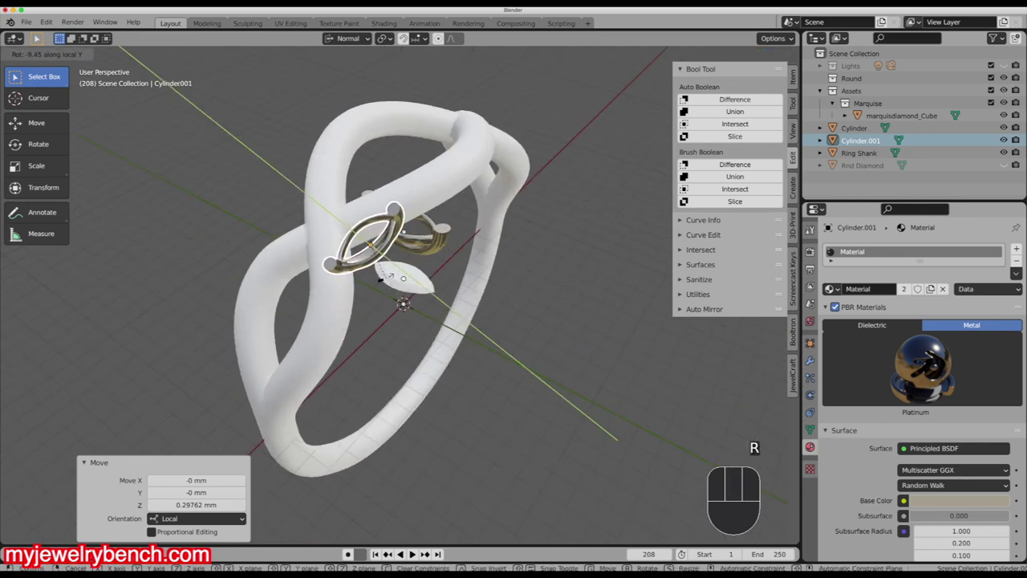
left_click(388, 274)
middle_click_drag(388, 275, 412, 267)
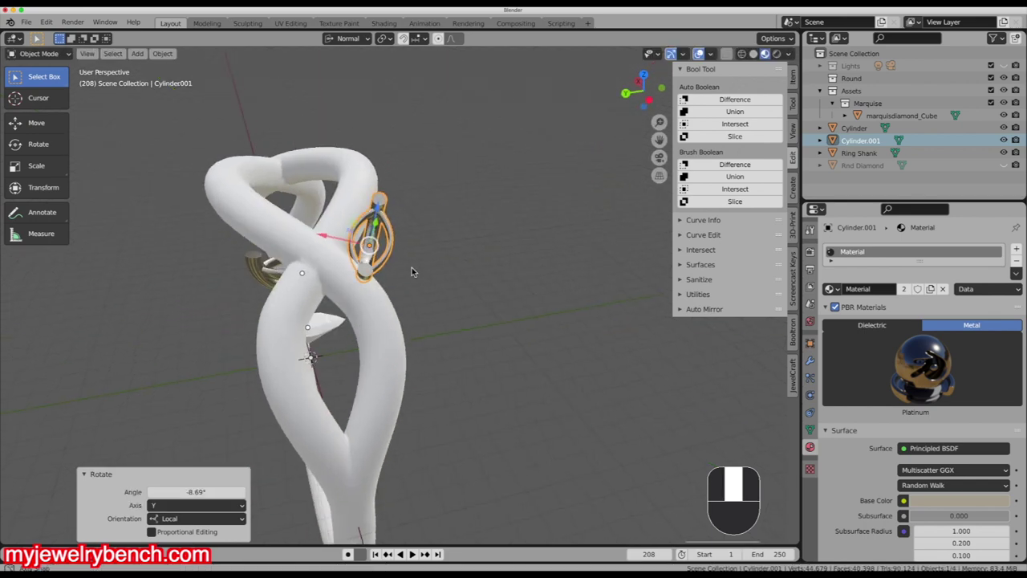
- Nudge the duplicated marquise setting along its local X and about 0.13 mm along local Z, and compare it with the reference ring photo
left_click_drag(331, 237, 326, 233)
middle_click_drag(266, 271, 409, 228)
left_click_drag(405, 221, 408, 213)
middle_click_drag(407, 214, 429, 261)
key("super+Tab")
left_click_drag(442, 165, 760, 89)
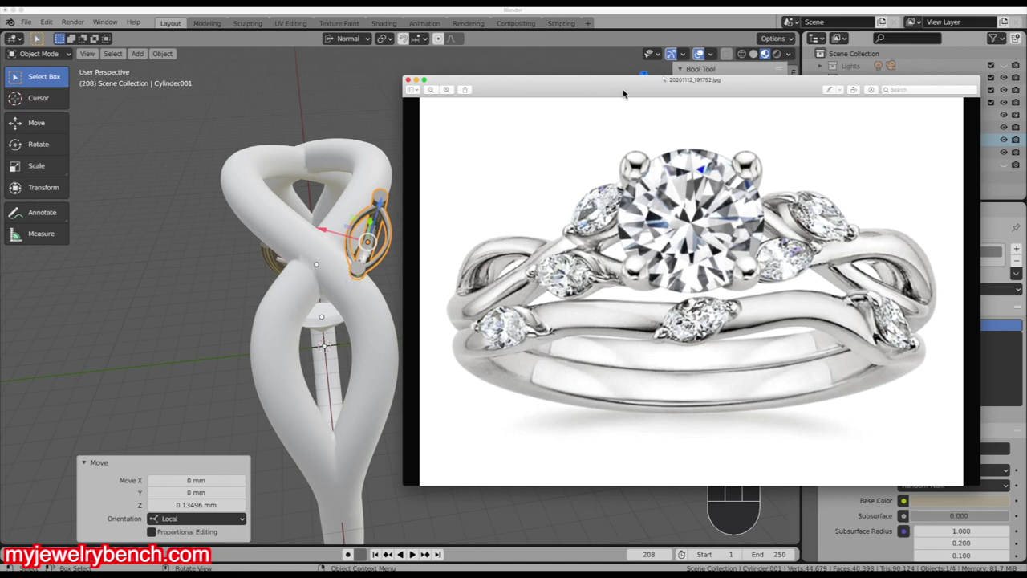
key("super+Tab")
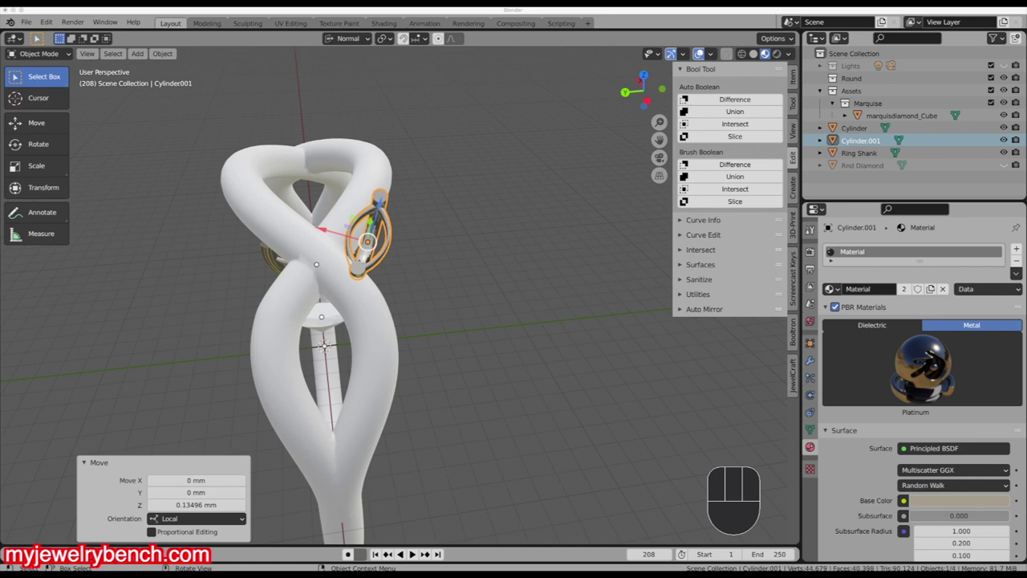
middle_click_drag(261, 276, 291, 331)
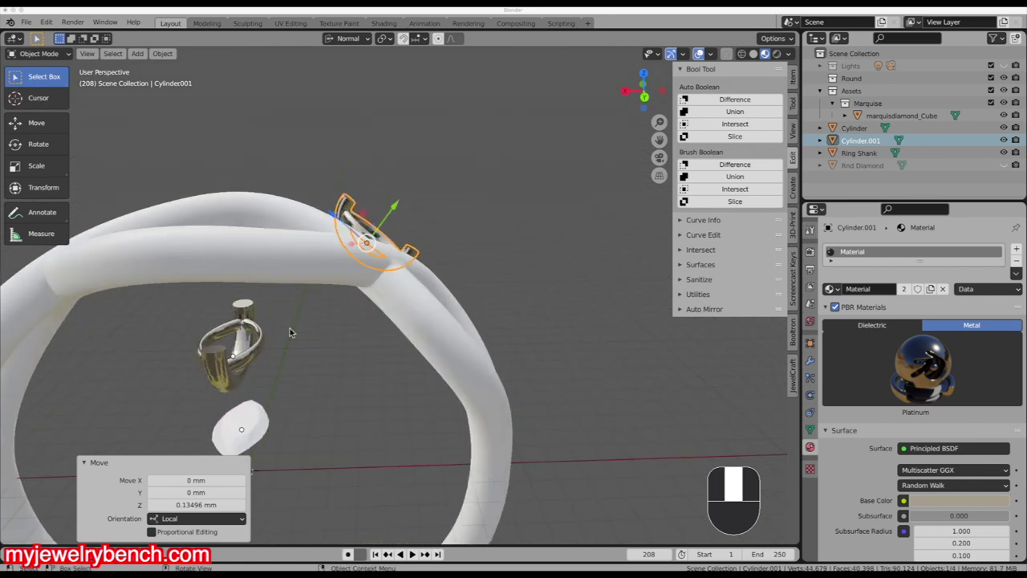
- Raise the original marquise setting to the level of the upper strands and set its origin to Center of Mass (Volume)
left_click(241, 328)
middle_click_drag(229, 317, 275, 195)
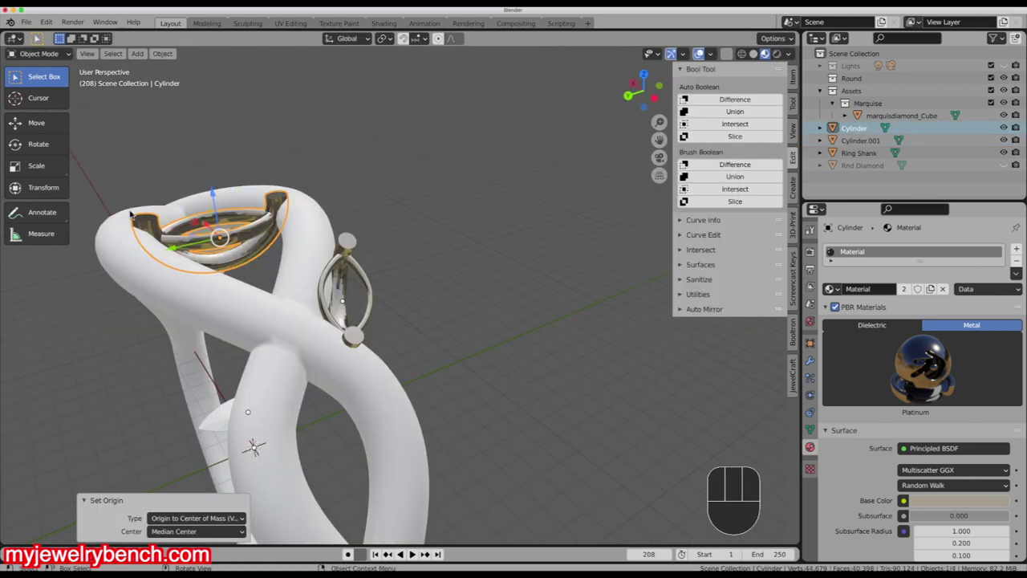
left_click(195, 518)
middle_click_drag(262, 239, 233, 199)
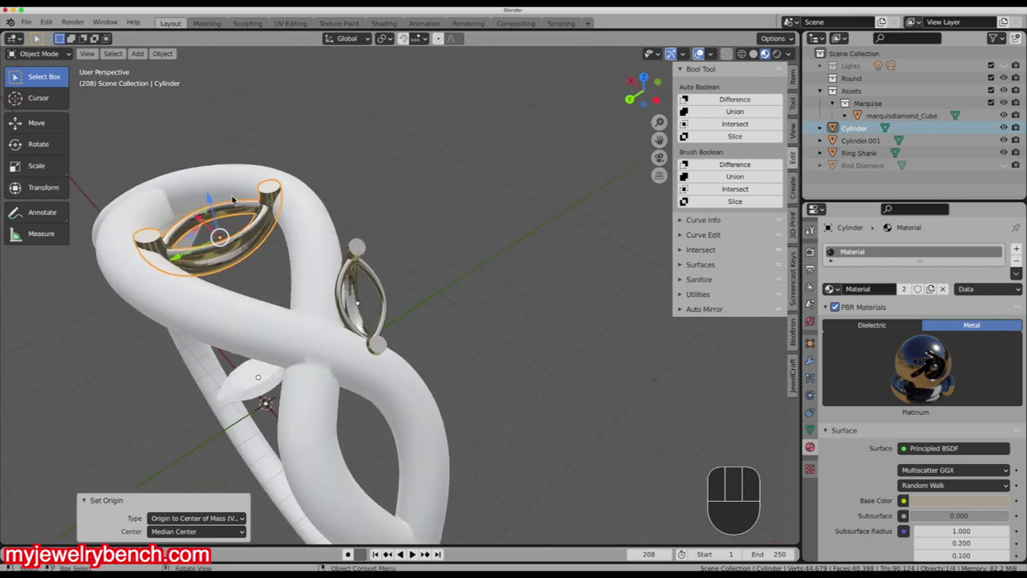
- Rotate the original marquise setting 90° around global Z and scale it to about 0.721
key("r")
key("z")
key("9")
key("0")
key("Return")
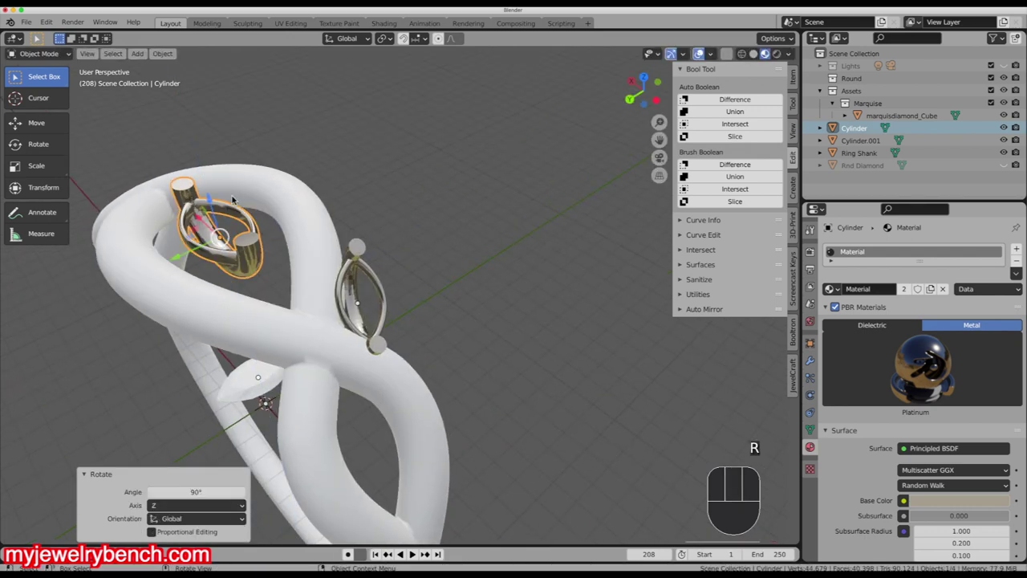
key("s")
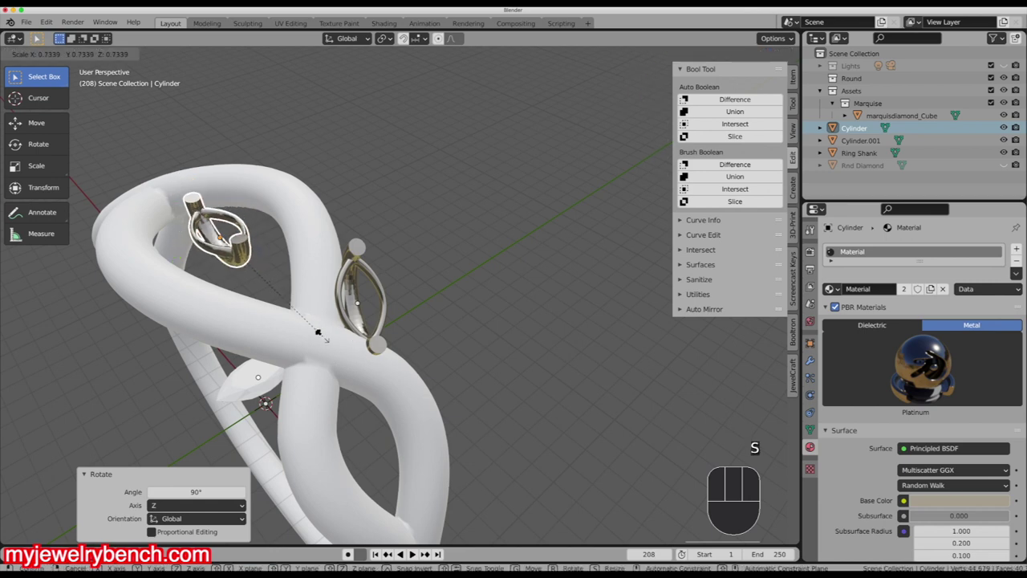
left_click(322, 341)
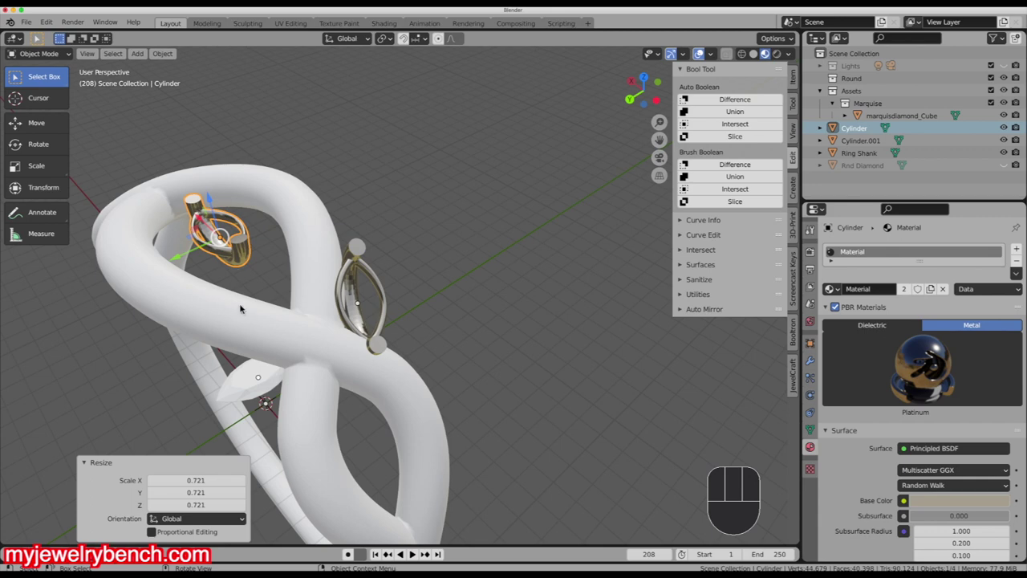
left_click(239, 269)
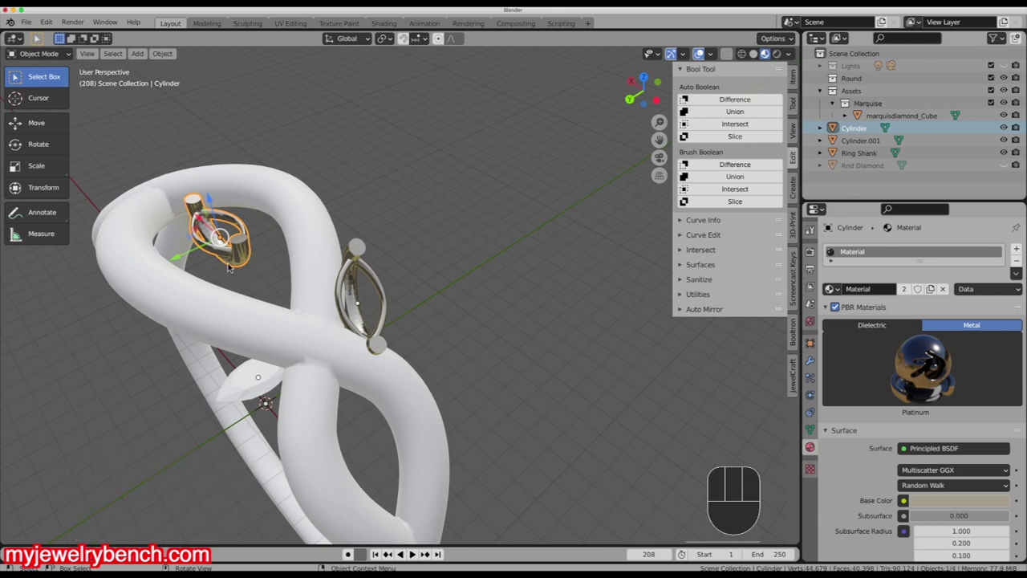
- In top view, move the original marquise setting about -4.34 mm along global X and rotate it about 39.5° around global Z
key("KP_7")
left_click_drag(281, 244, 156, 245)
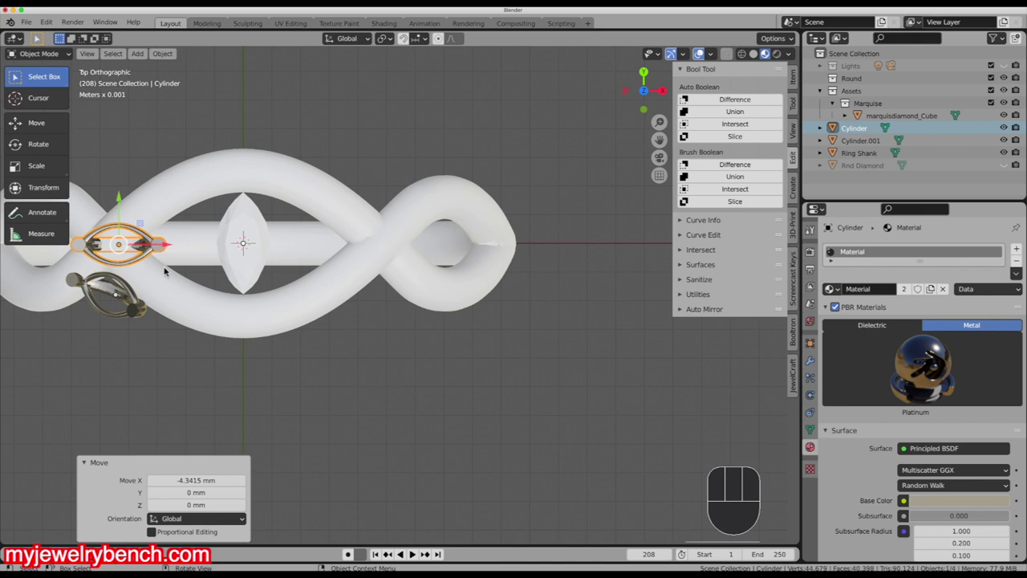
key("r")
key("z")
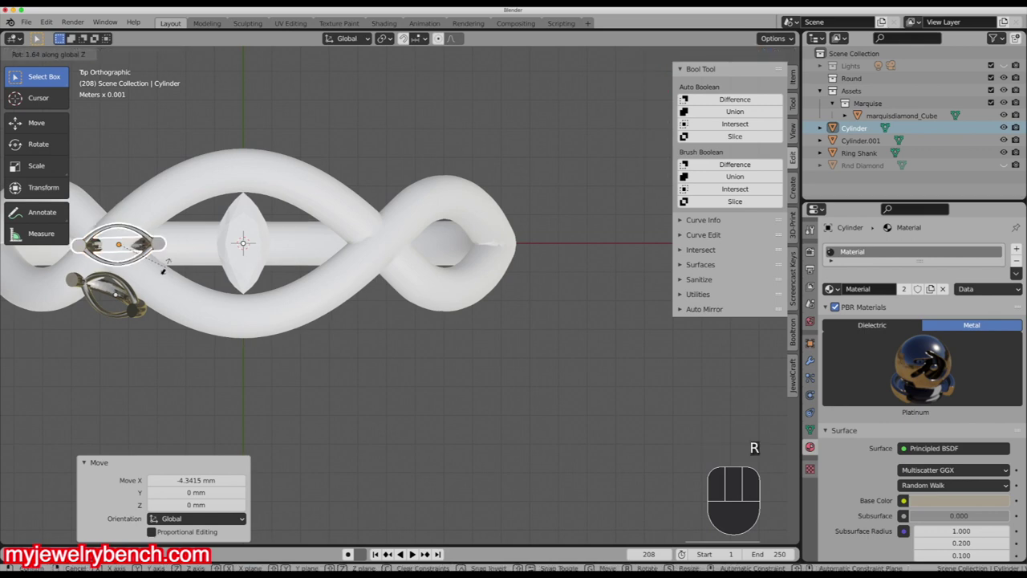
left_click(172, 235)
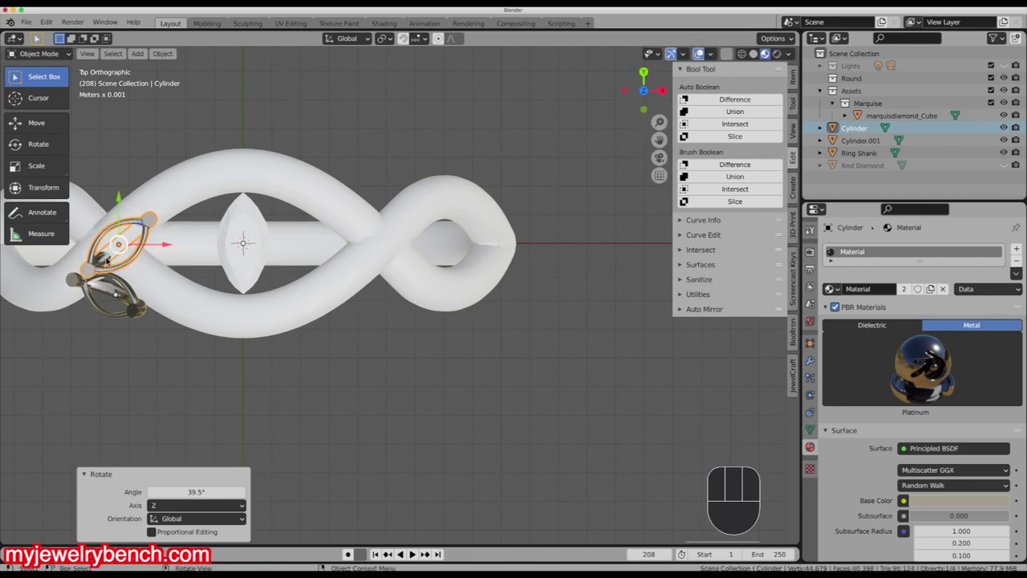
- Move the original marquise setting about 0.74 mm in X and 1.4 mm in Y onto the strand, and check the reference photo
key("g")
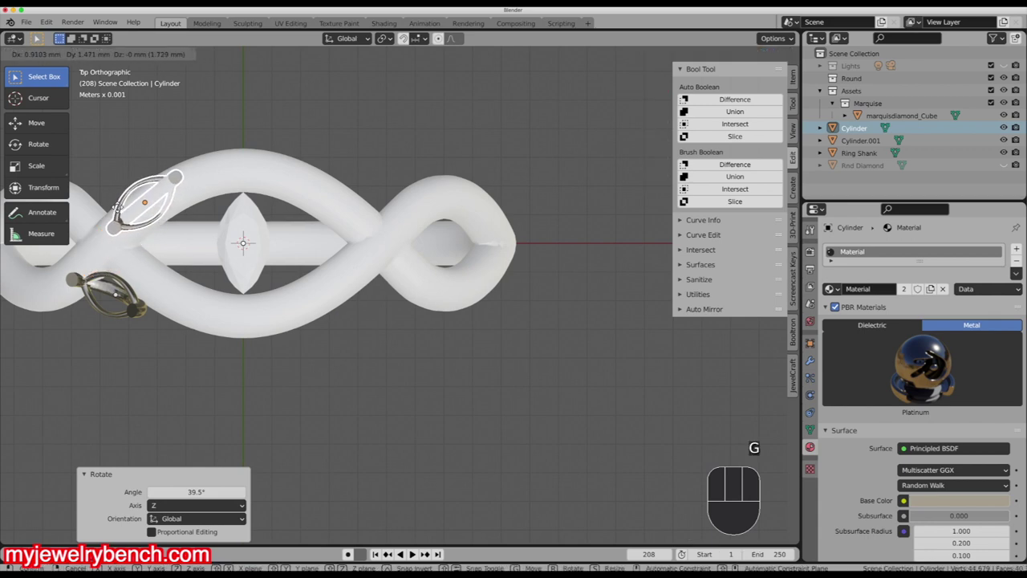
left_click(112, 211)
middle_click_drag(183, 338, 277, 197)
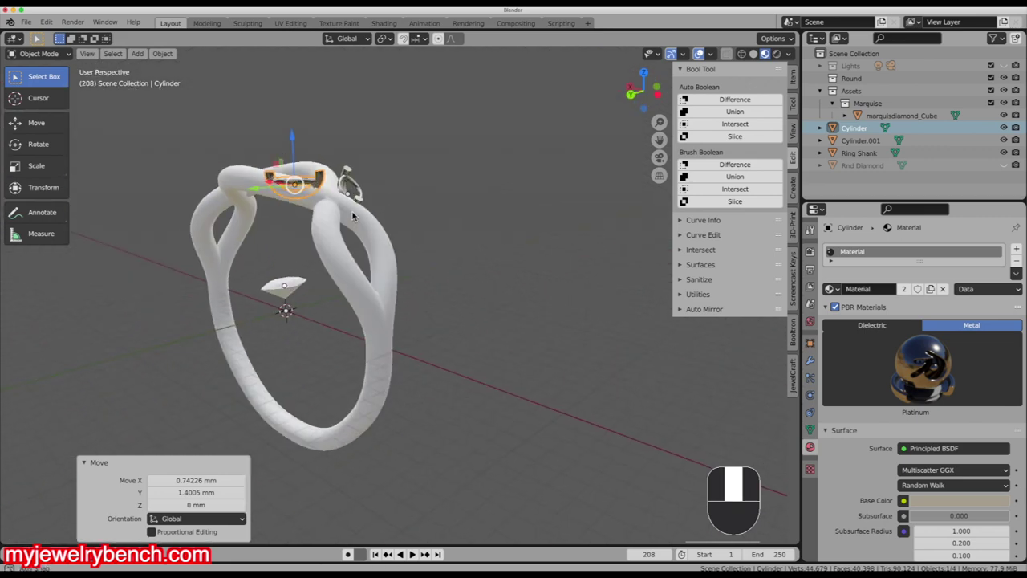
scroll(284, 189, "up", 3)
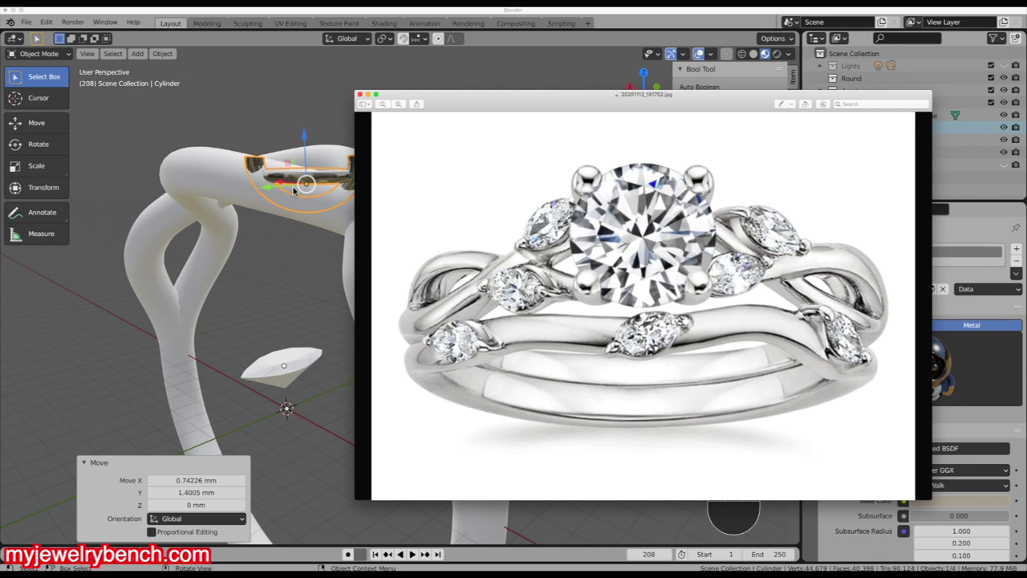
left_click(299, 275)
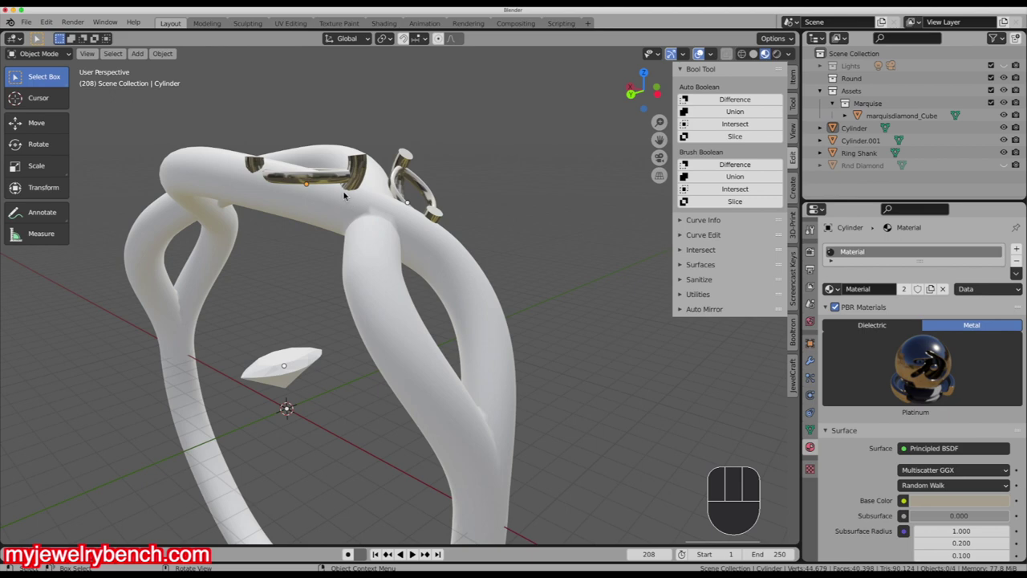
- In back view, tilt the original marquise setting about -23.5° around global Y and raise it about 0.28 mm along global Z
key("KP_1")
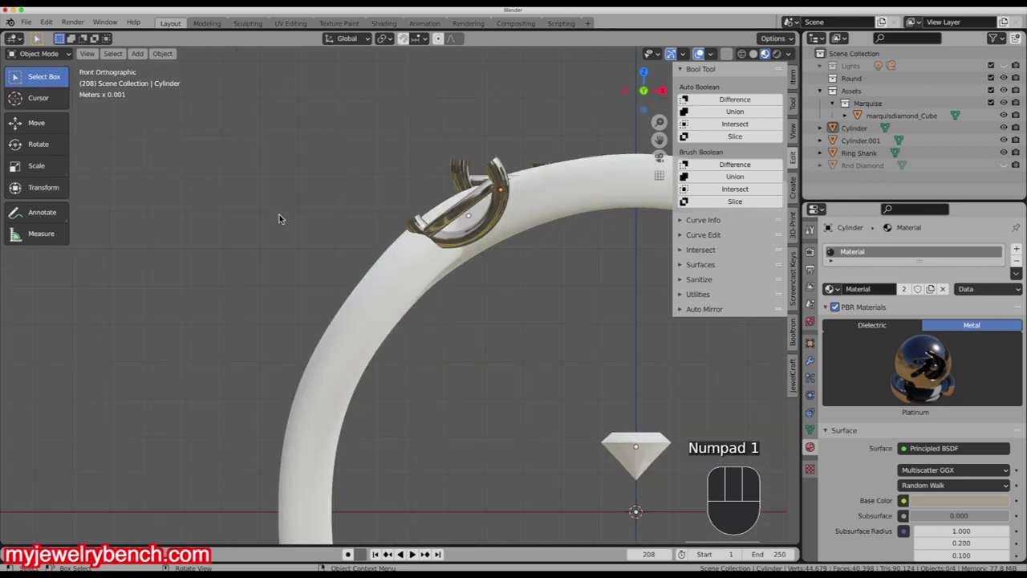
key("KP_9")
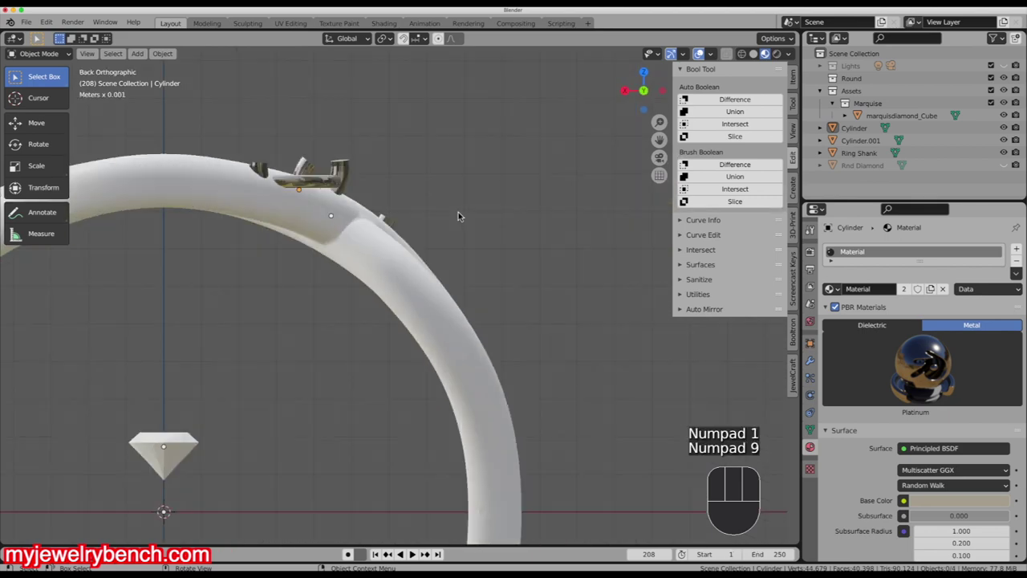
left_click(301, 188)
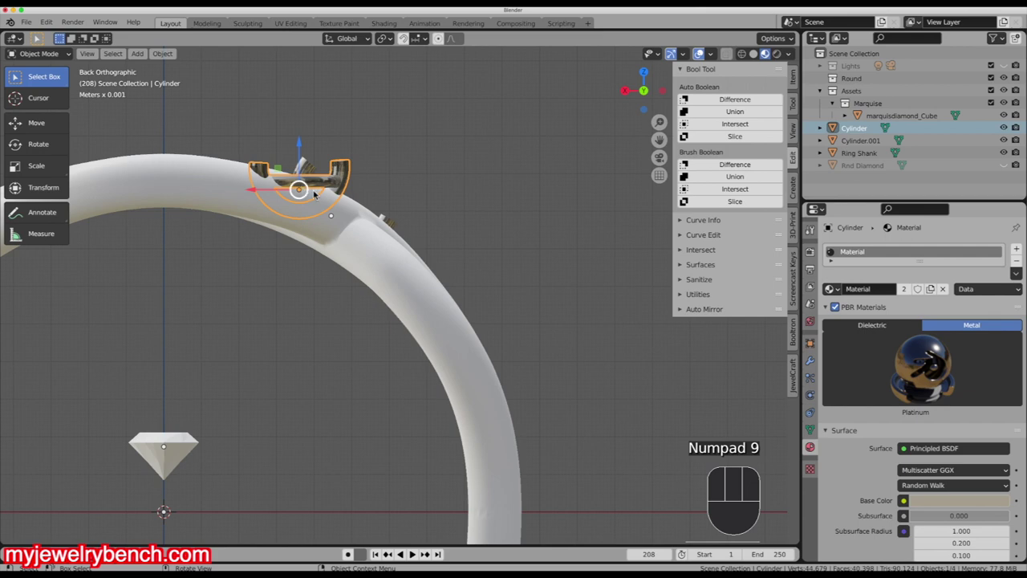
key("r")
key("y")
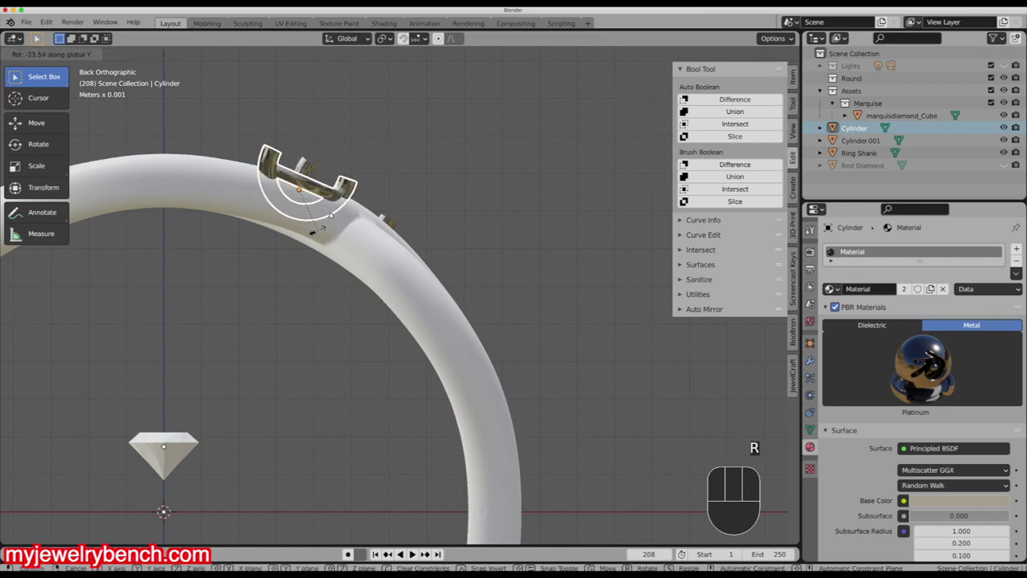
left_click(321, 229)
left_click_drag(297, 149, 301, 138)
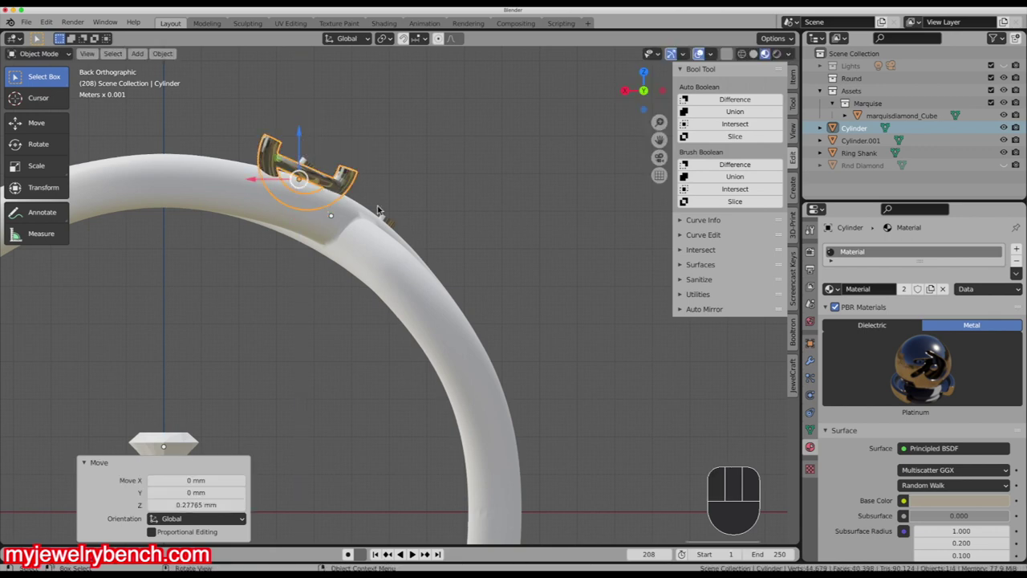
- In top view, move the original marquise setting about 0.12 mm along global X
key("KP_7")
left_click_drag(341, 179, 346, 180)
middle_click_drag(298, 224, 450, 97)
middle_click_drag(335, 213, 310, 231)
- Using Normal orientation, rotate the original marquise setting about 3.17° around its local X and move it about 0.13 mm along local Z
left_click(352, 40)
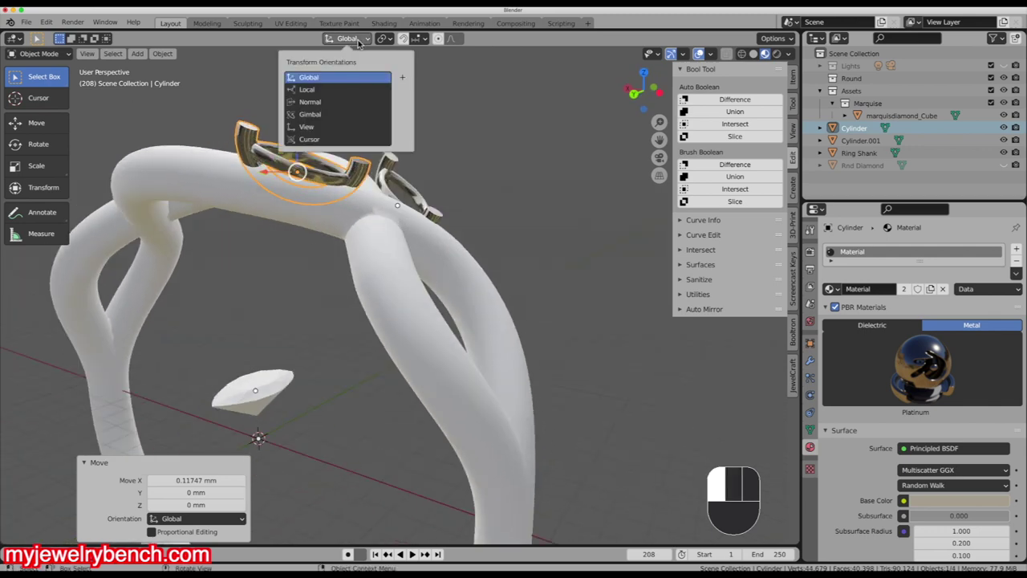
left_click(309, 102)
middle_click_drag(343, 230, 340, 232)
key("r")
key("x")
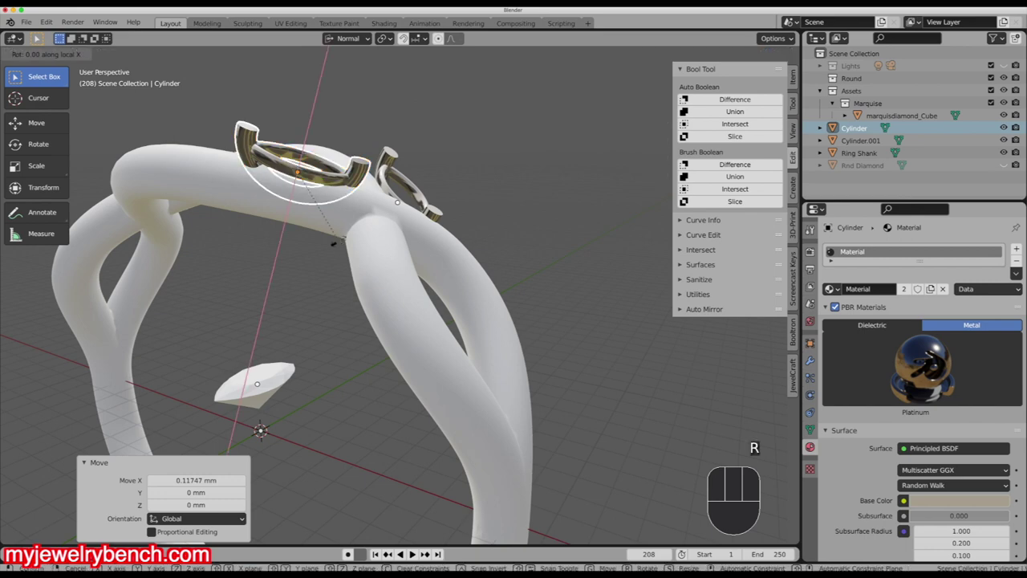
left_click(342, 196)
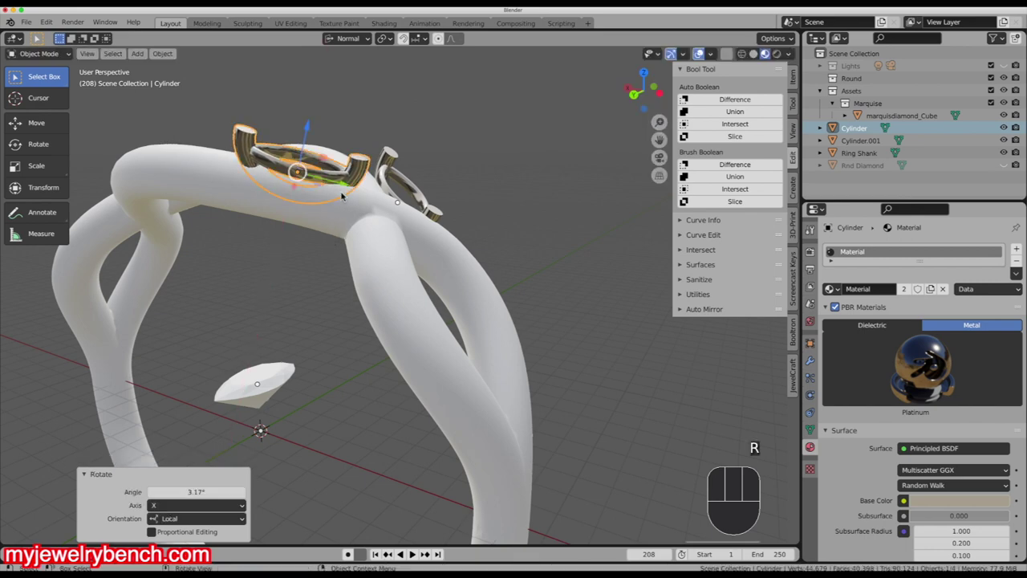
key("g")
key("z")
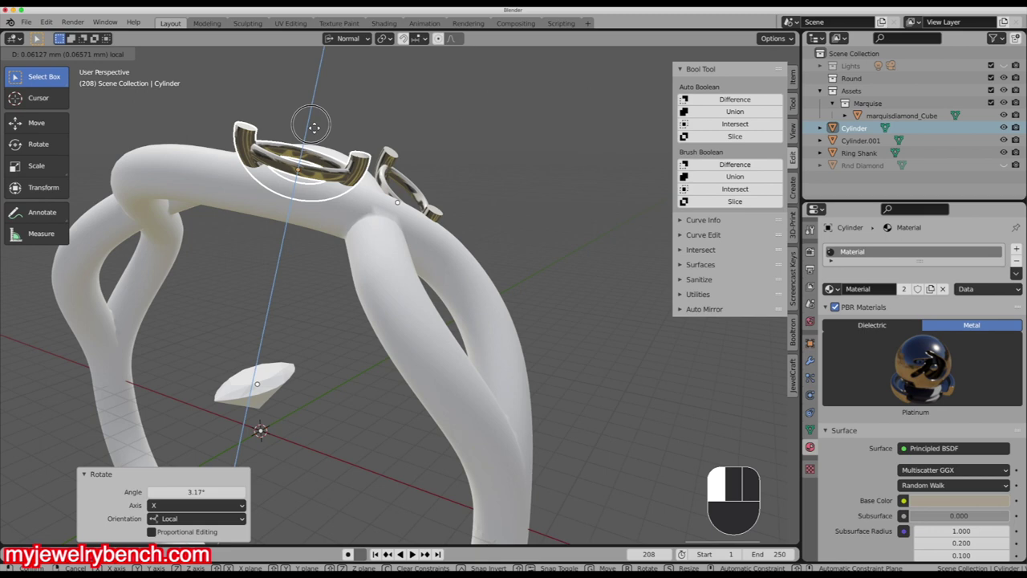
left_click(316, 120)
- Set the origins of both marquise settings to the 3D cursor at the ring's center
middle_click_drag(353, 176, 306, 315)
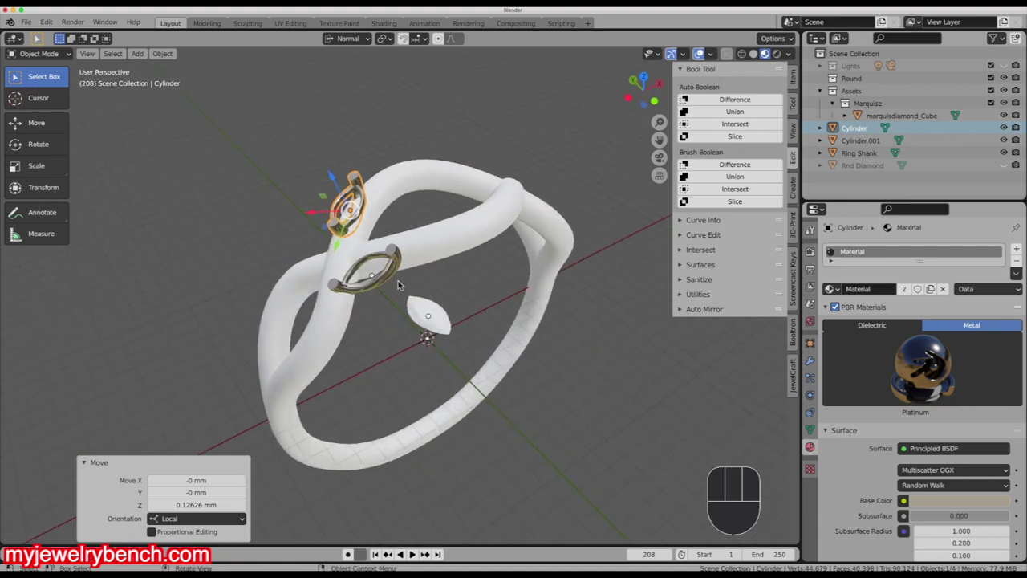
middle_click_drag(437, 336, 502, 315)
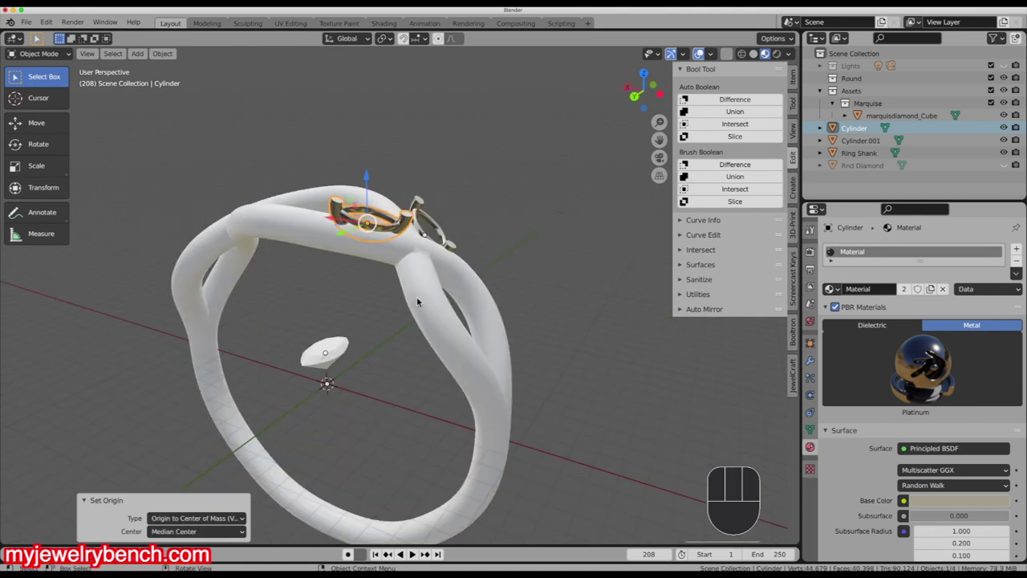
middle_click_drag(385, 331, 331, 263)
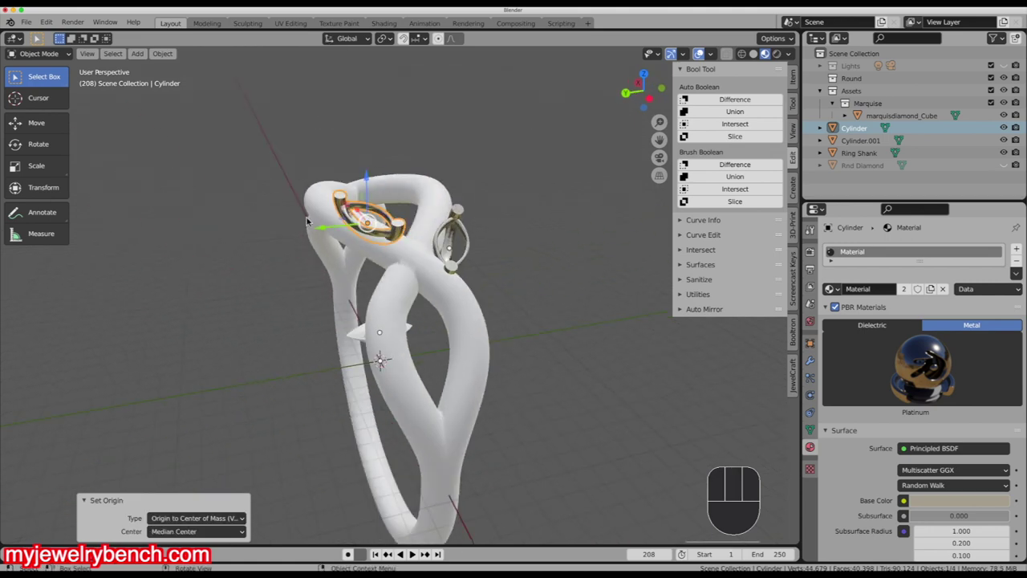
middle_click_drag(397, 211, 28, 283)
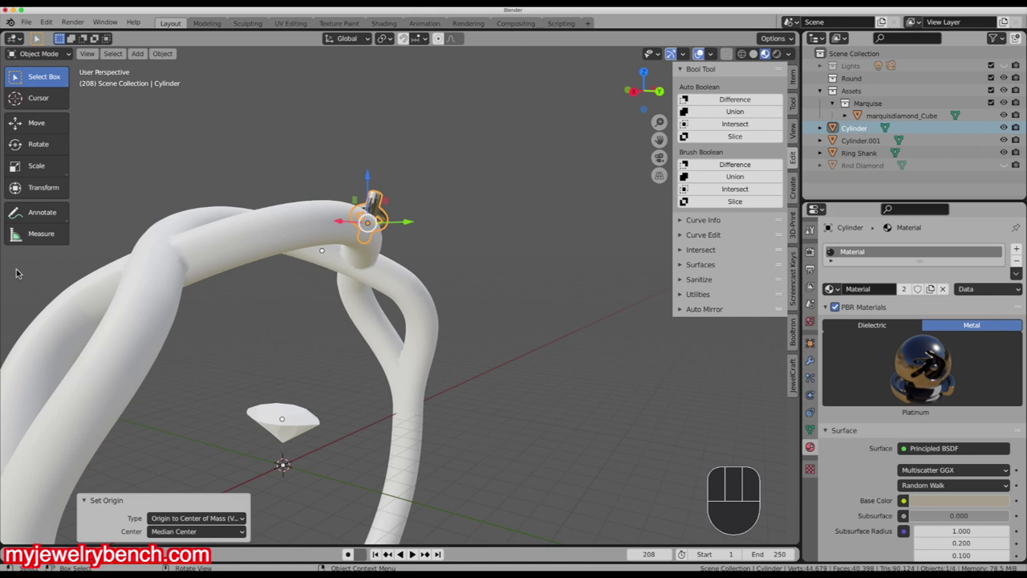
middle_click_drag(142, 284, 235, 383)
middle_click_drag(296, 298, 297, 326)
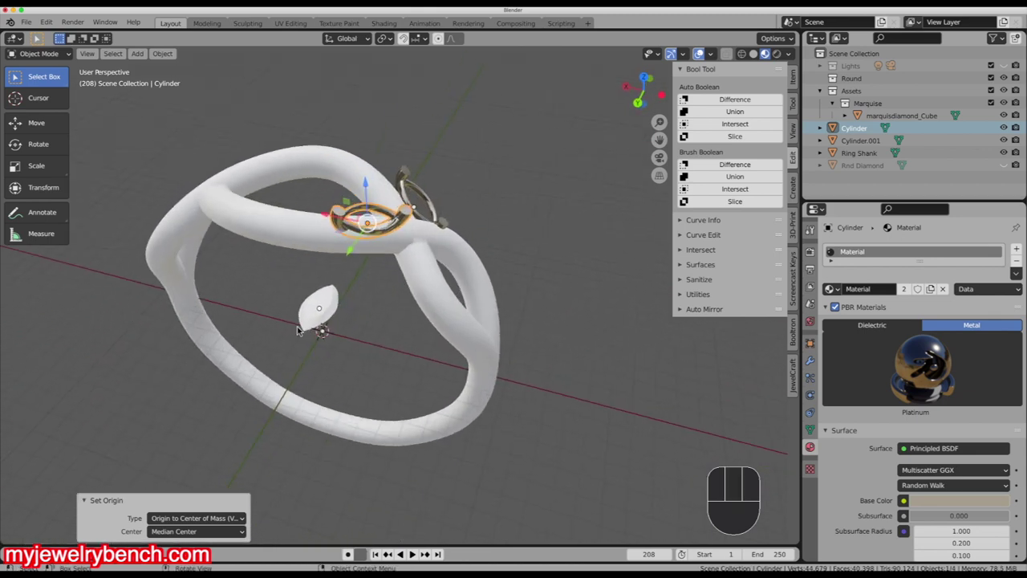
left_click(405, 177, "shift")
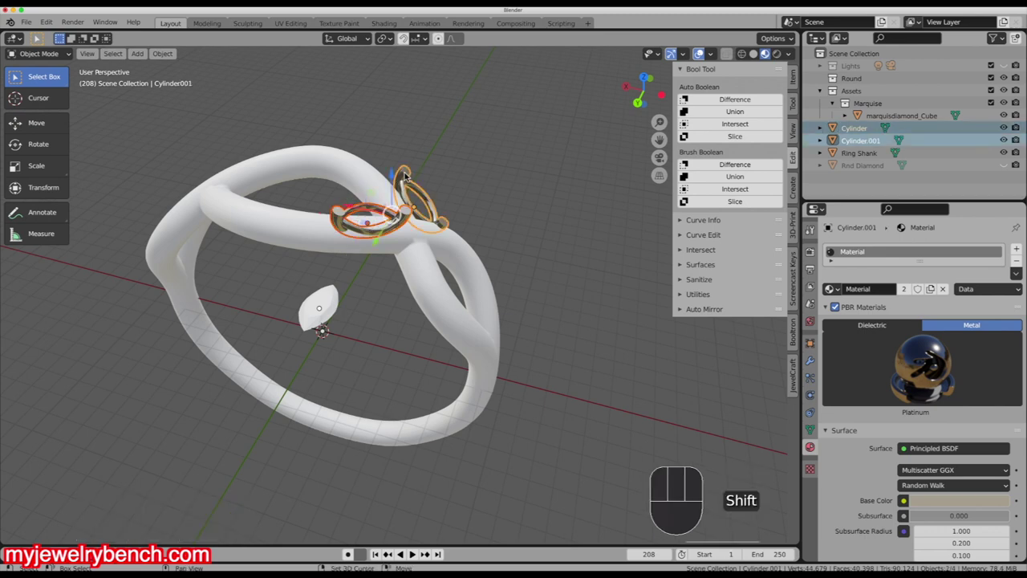
right_click(414, 215)
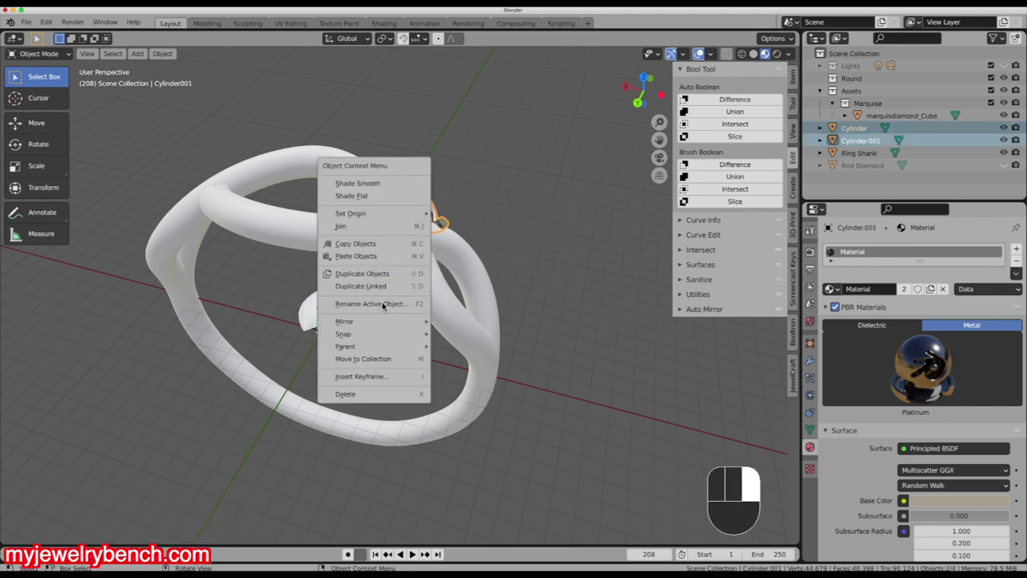
mouse_move(375, 216)
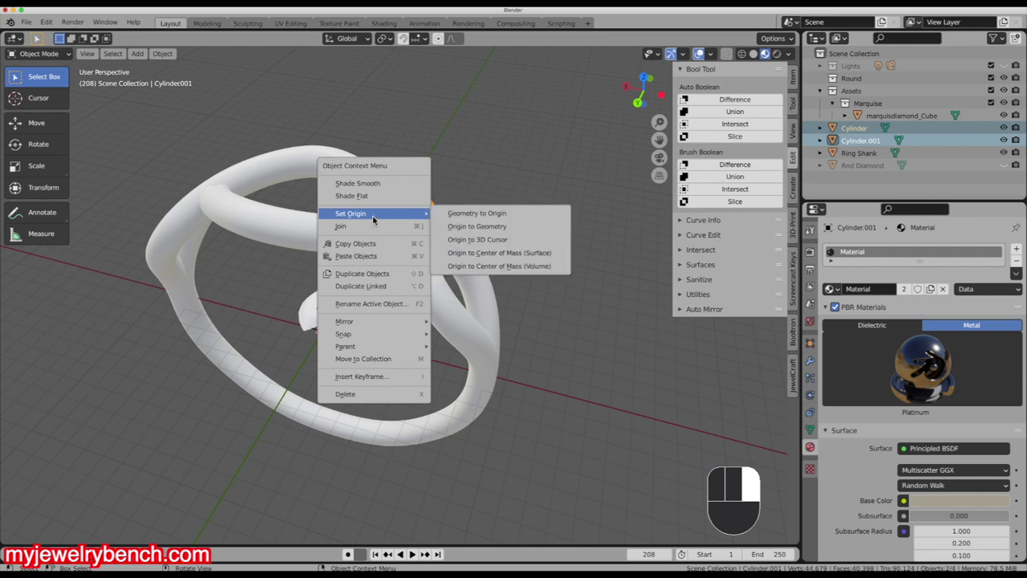
left_click(489, 244)
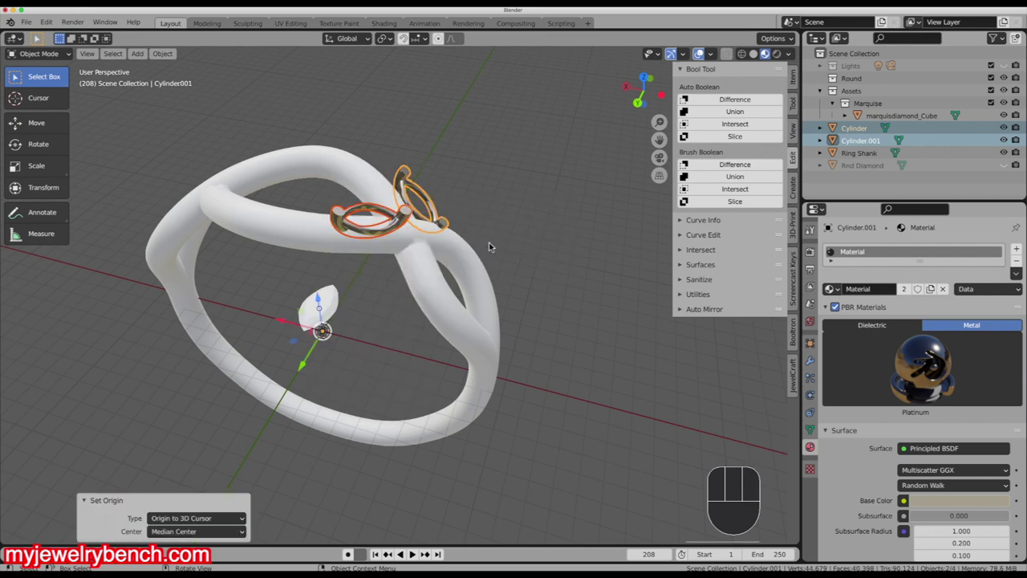
- Duplicate both marquise settings in place and rotate the copies 180° around global Z to the opposite side of the ring
key("shift+d")
right_click(443, 230)
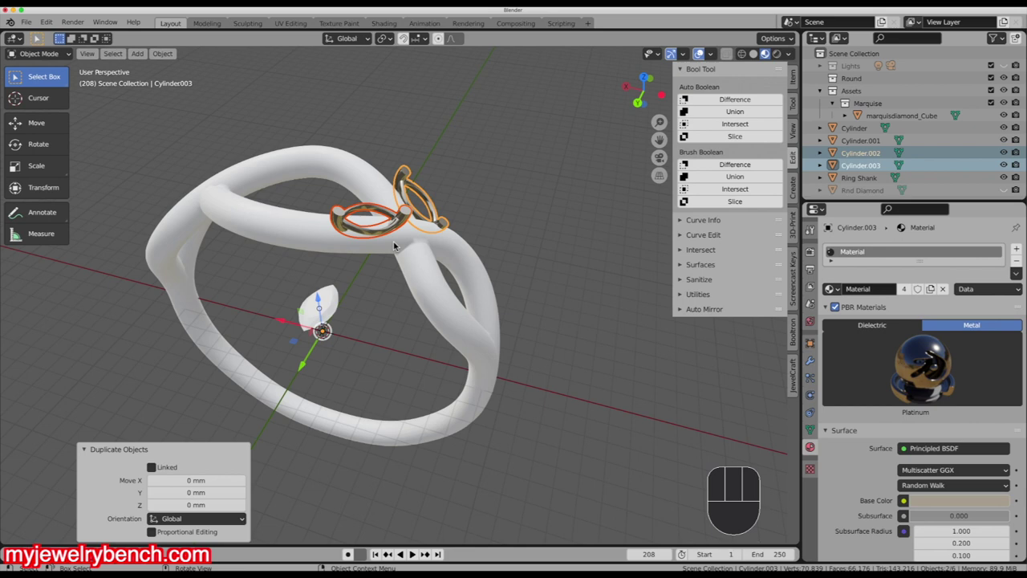
key("r")
key("z")
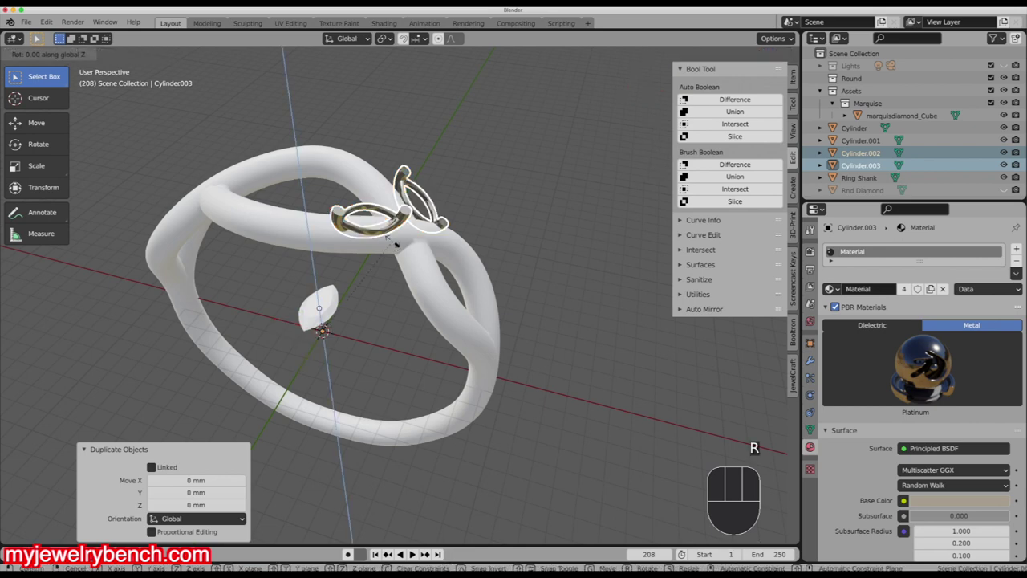
type("180")
key("Return")
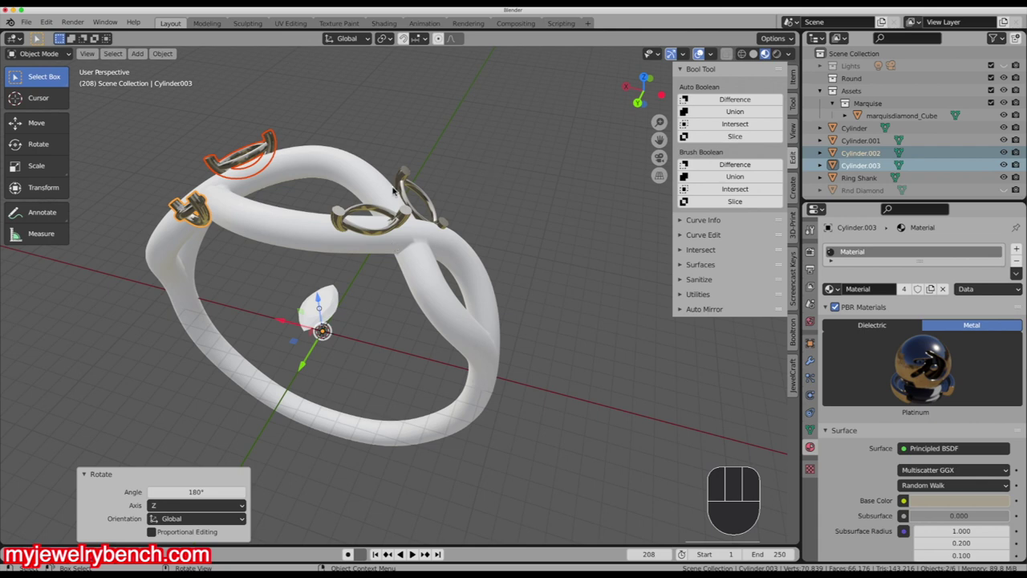
- Examine the placement of all four marquise settings on the strands in perspective, right, left, front and back views
middle_click_drag(426, 296, 414, 264)
scroll(248, 224, "down", 2)
scroll(247, 226, "up", 3)
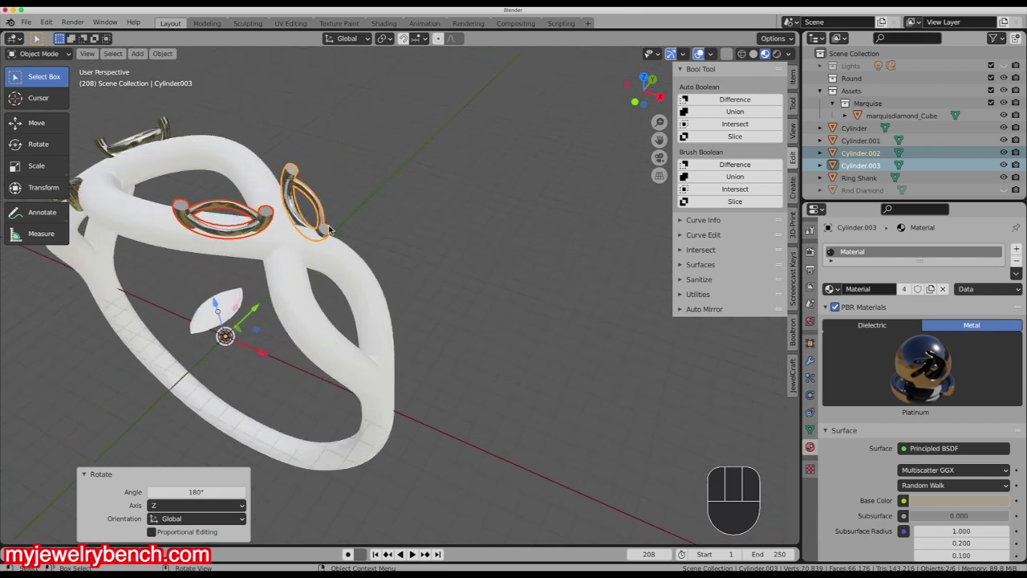
middle_click_drag(352, 198, 441, 249)
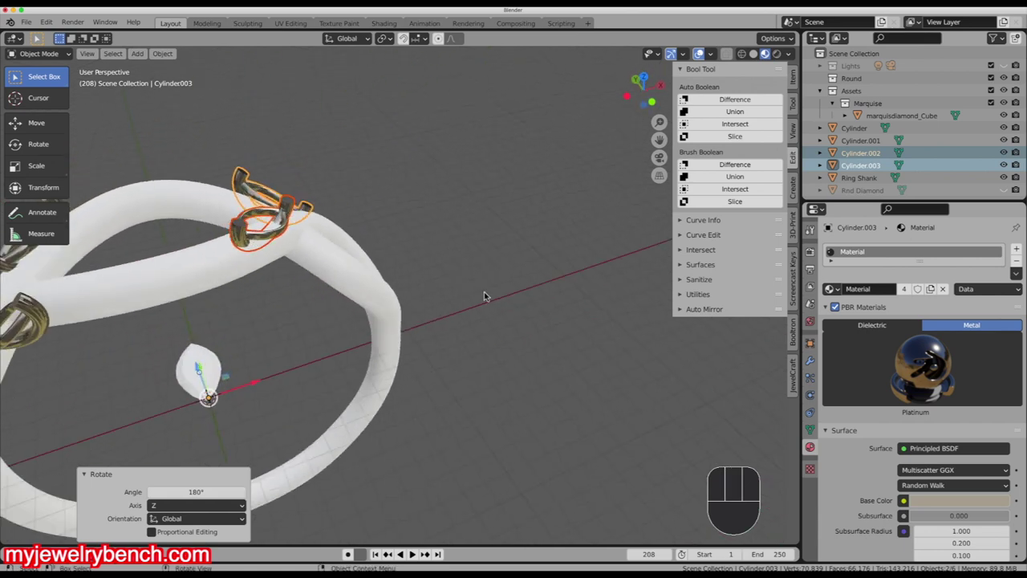
scroll(477, 335, "down", 3)
middle_click_drag(477, 334, 396, 299)
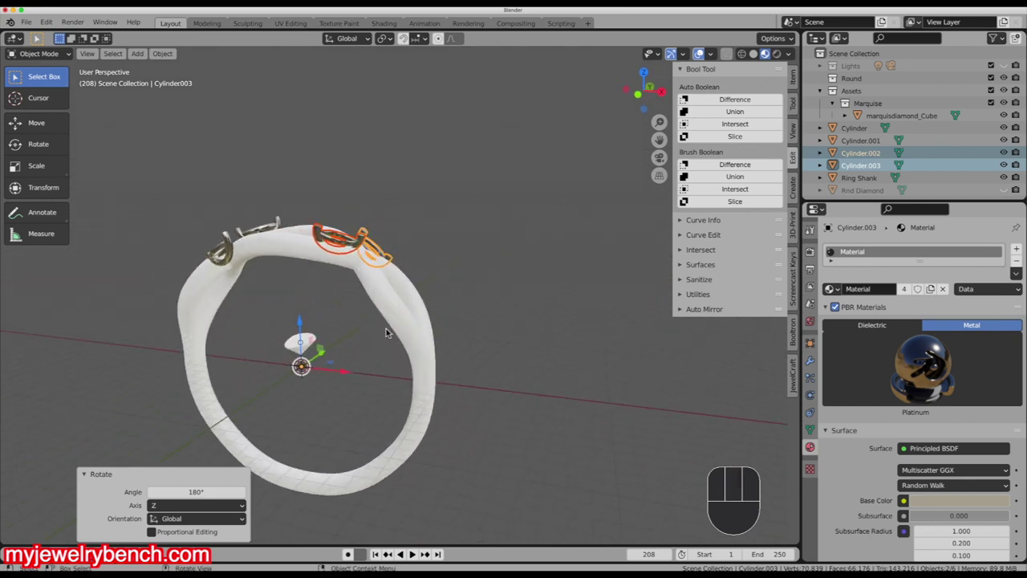
key("KP_3")
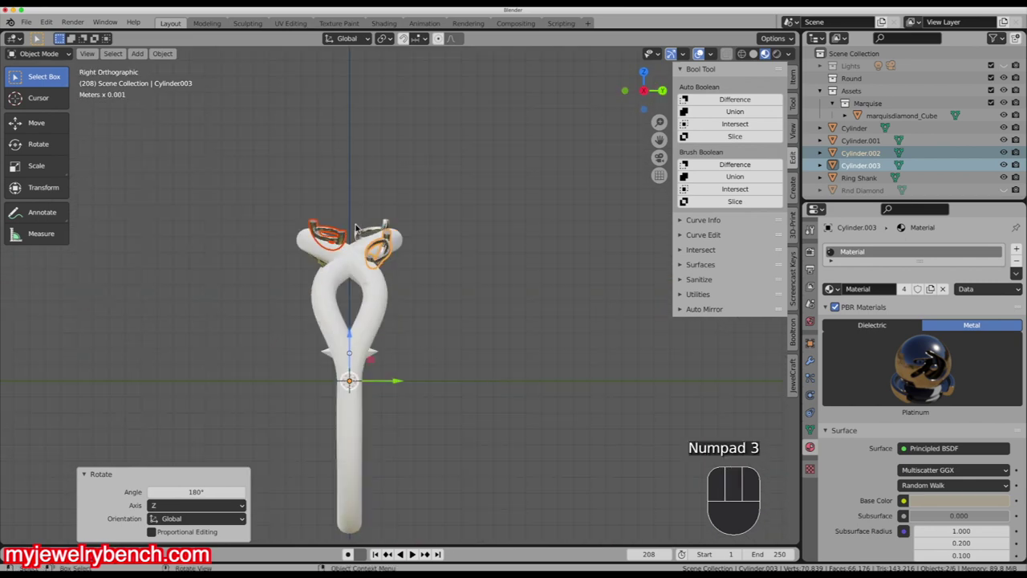
key("KP_9")
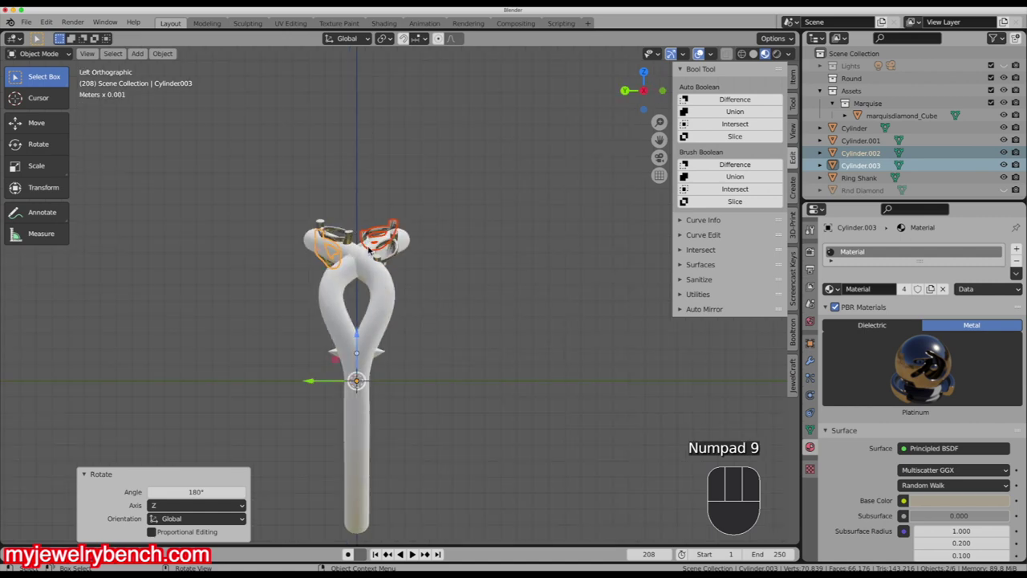
key("KP_1")
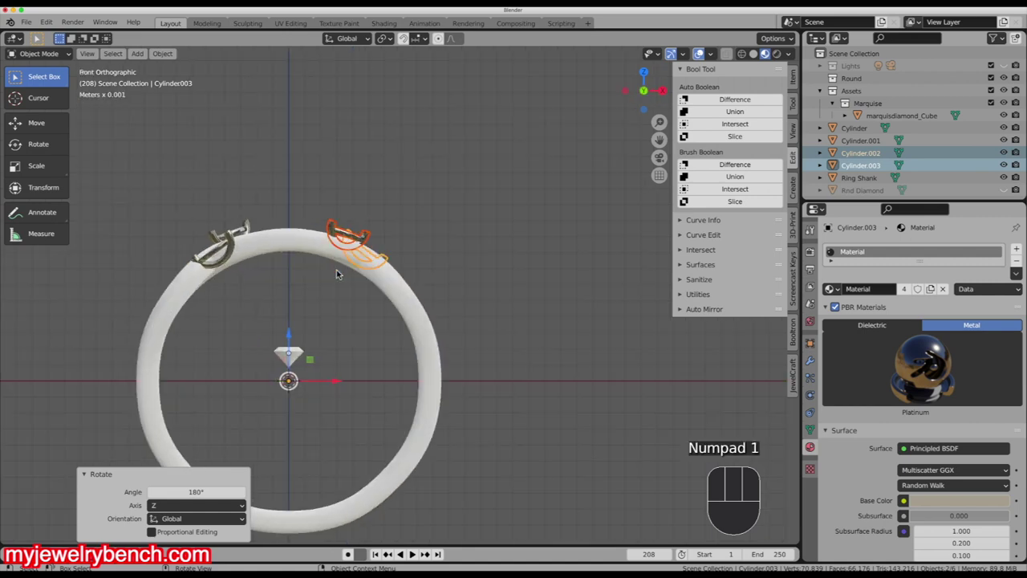
key("KP_9")
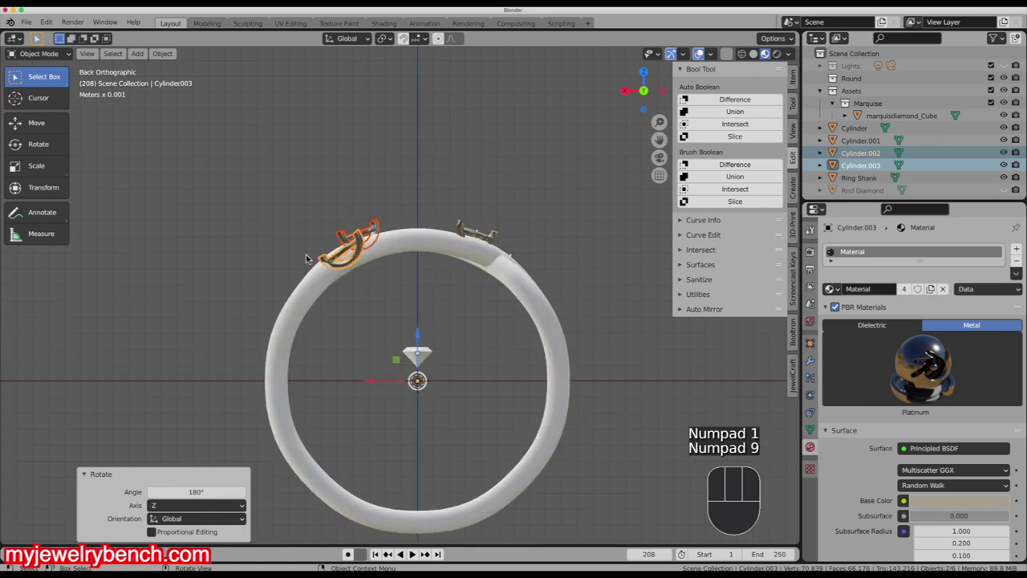
left_click(245, 216)
- Hide the loose marquise diamond at the ring's center
scroll(377, 310, "down", 3)
scroll(427, 380, "up", 3)
middle_click_drag(427, 380, 395, 292)
left_click(397, 289)
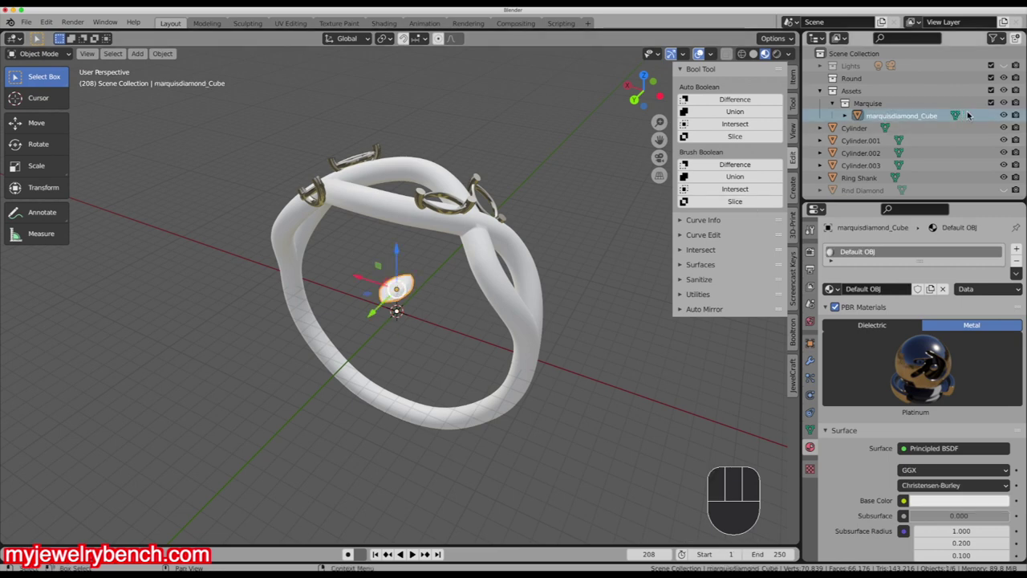
left_click(1004, 114)
- Add a 2 mm mesh cube at the world origin
middle_click_drag(325, 363, 351, 105)
scroll(351, 105, "up", 3)
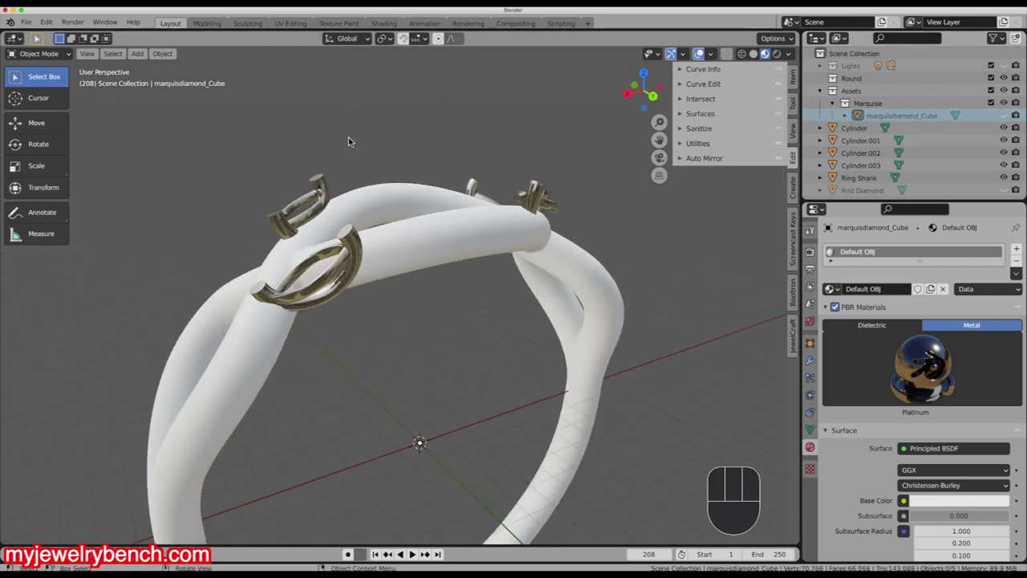
middle_click_drag(376, 200, 446, 243)
middle_click_drag(370, 195, 415, 190)
scroll(274, 176, "down", 2)
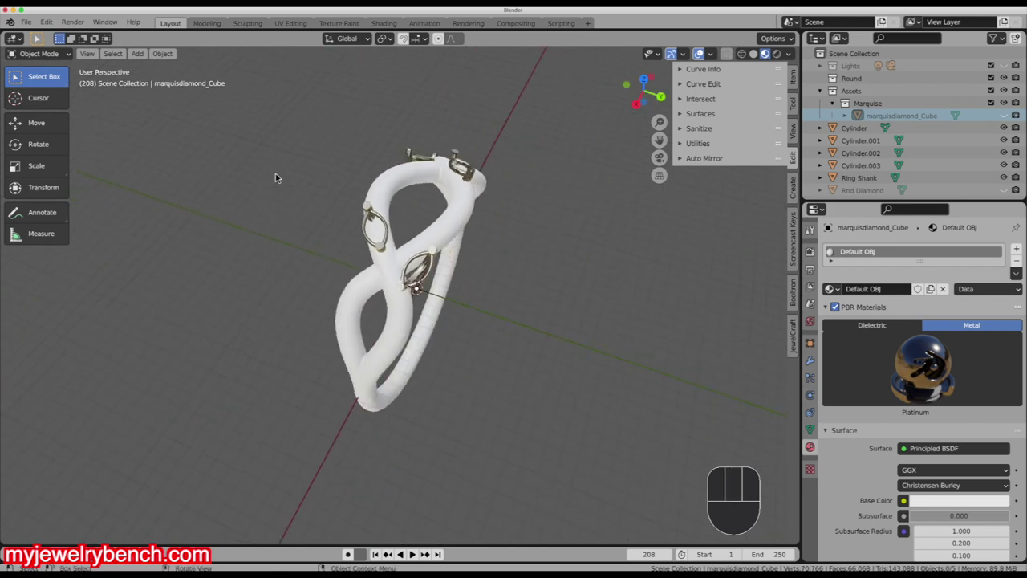
scroll(275, 175, "up", 3)
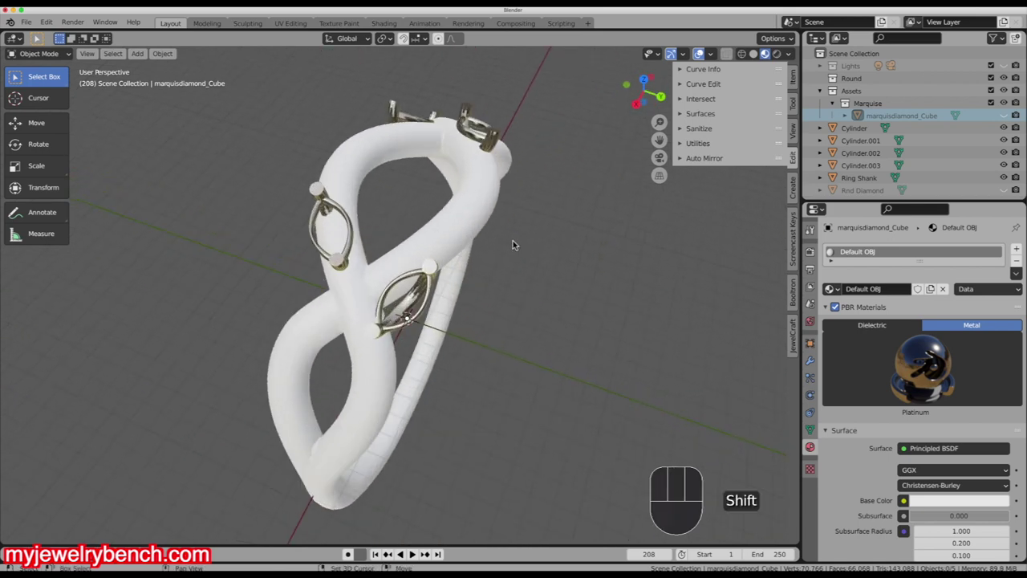
key("shift+a")
mouse_move(439, 228)
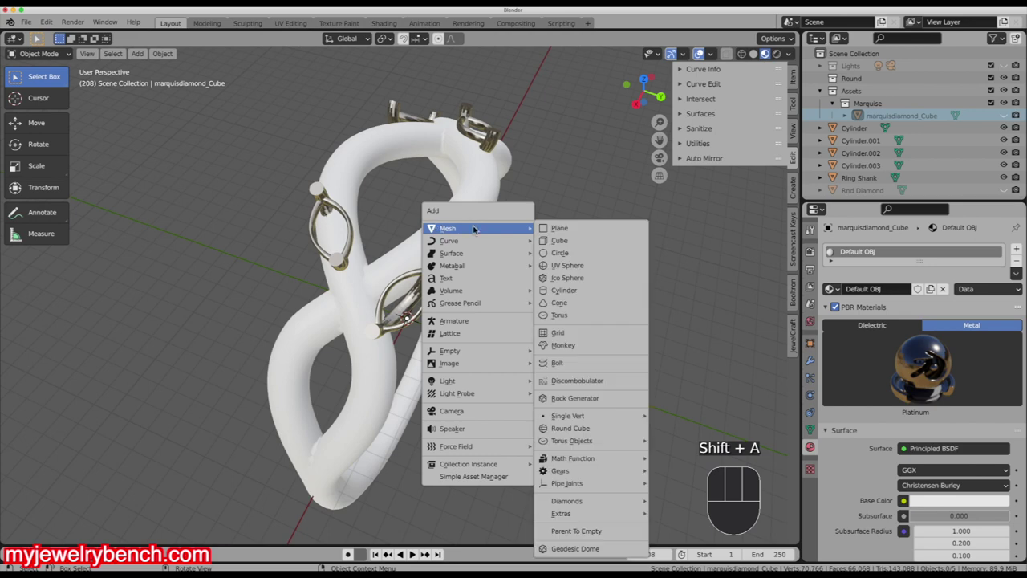
left_click(572, 245)
- Raise the cube about 8.57 mm along global Z between the top strands and scale it uniformly to about 0.404
middle_click_drag(489, 402, 443, 366)
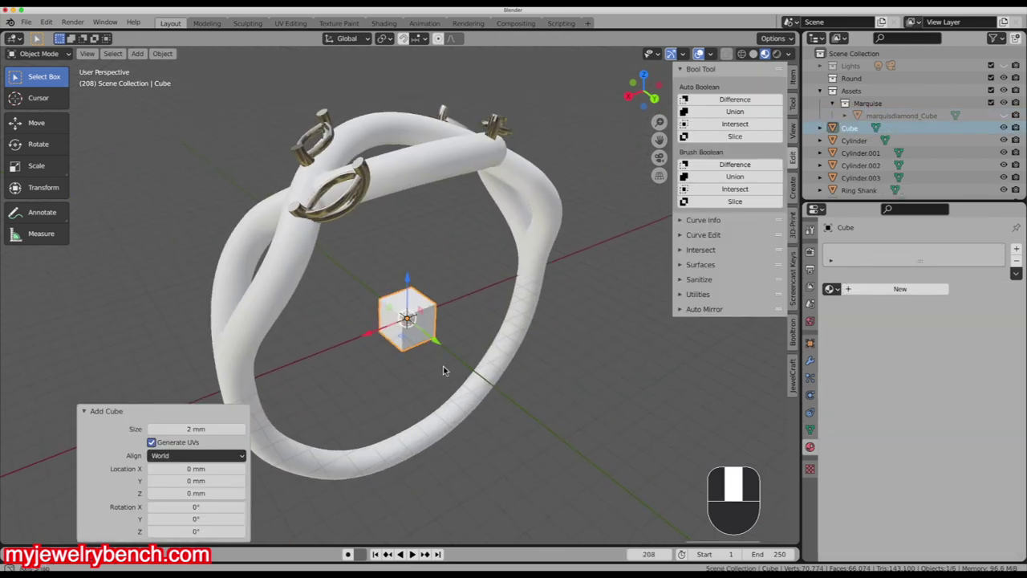
key("g")
key("z")
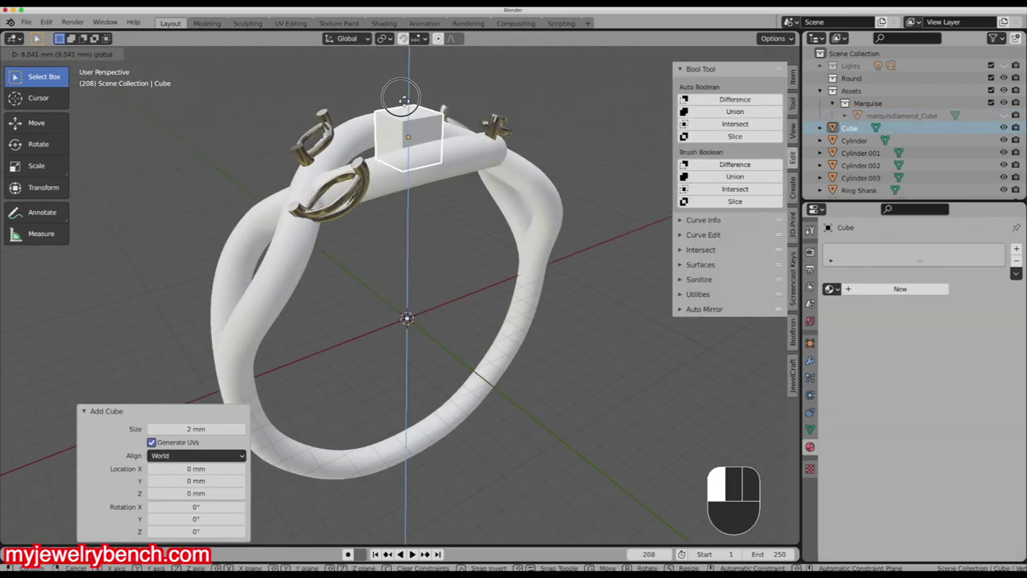
left_click(403, 110)
middle_click_drag(372, 211, 452, 247)
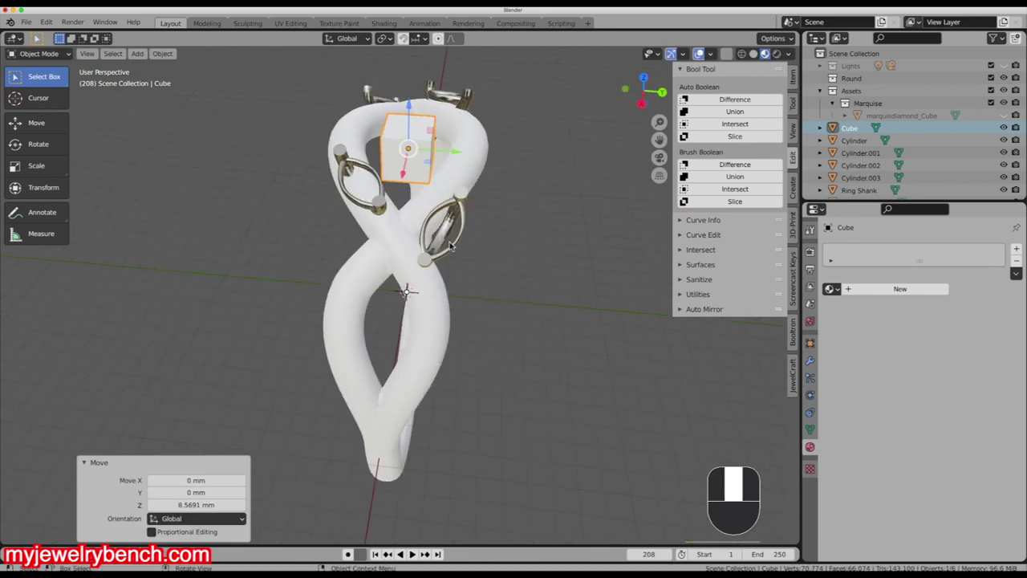
key("s")
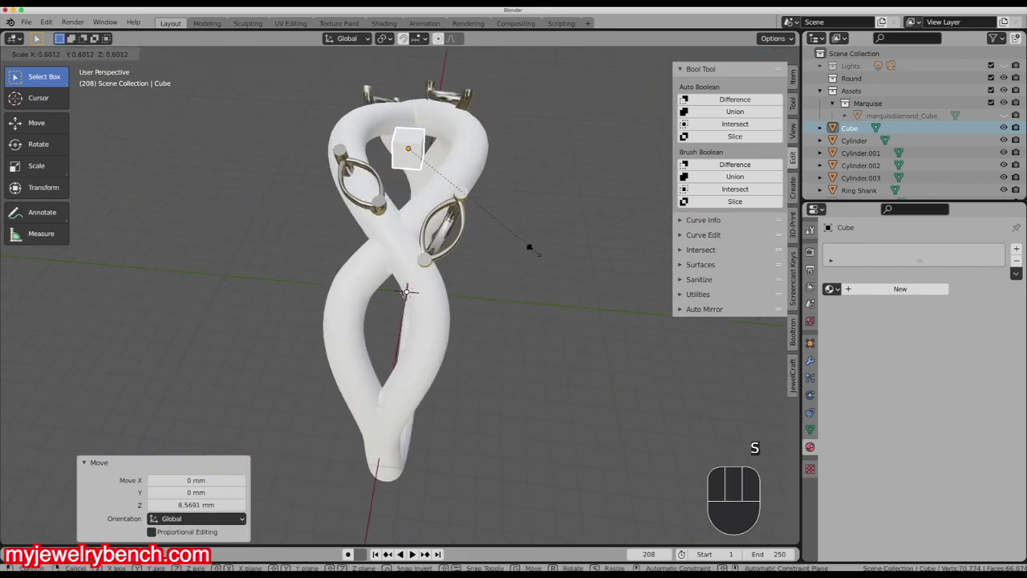
left_click(467, 219)
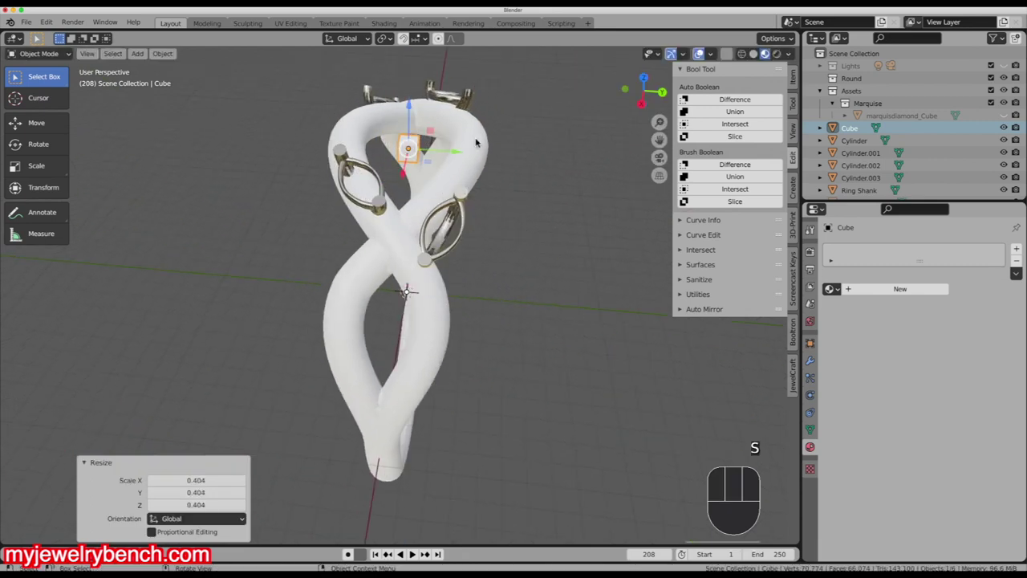
- Raise the cube about 0.31 mm along global Z and stretch it along Y by about -6.24 to span both top strands
middle_click_drag(474, 154, 414, 147)
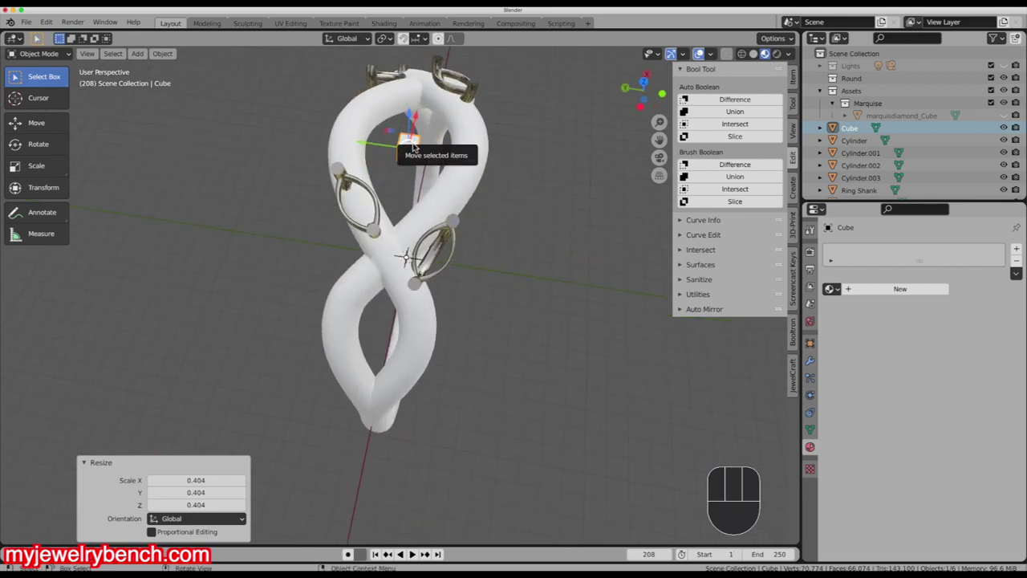
key("KP_1")
left_click_drag(411, 70, 412, 60)
middle_click_drag(369, 121, 372, 196)
key("s")
key("y")
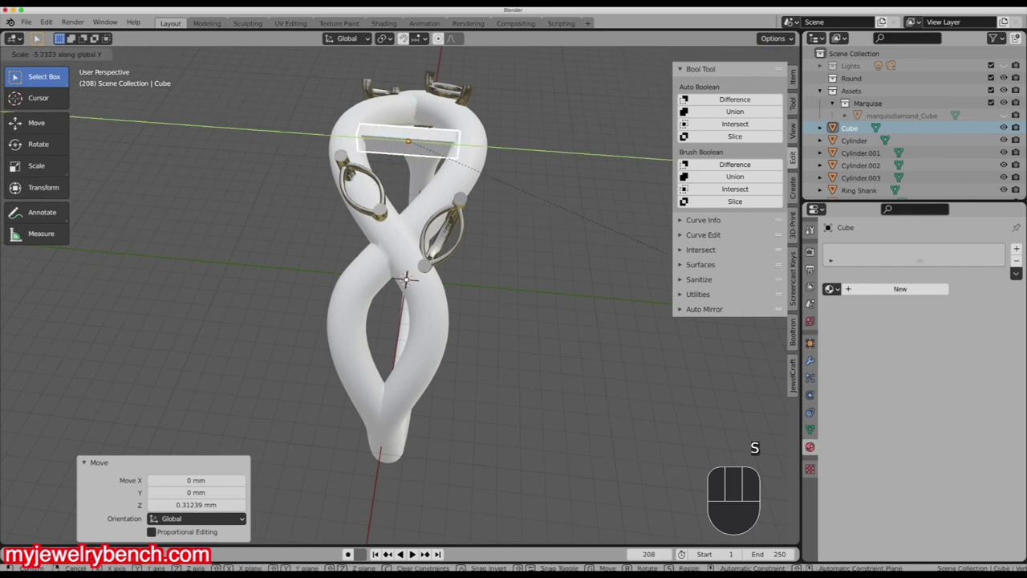
key("Return")
middle_click_drag(578, 289, 351, 146)
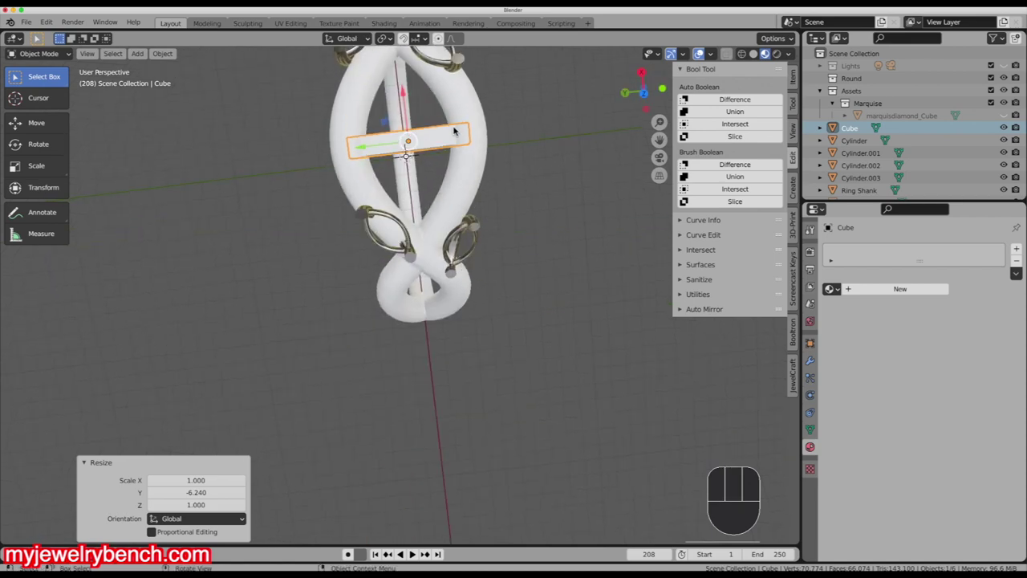
middle_click_drag(414, 256, 408, 241)
scroll(408, 238, "up", 5)
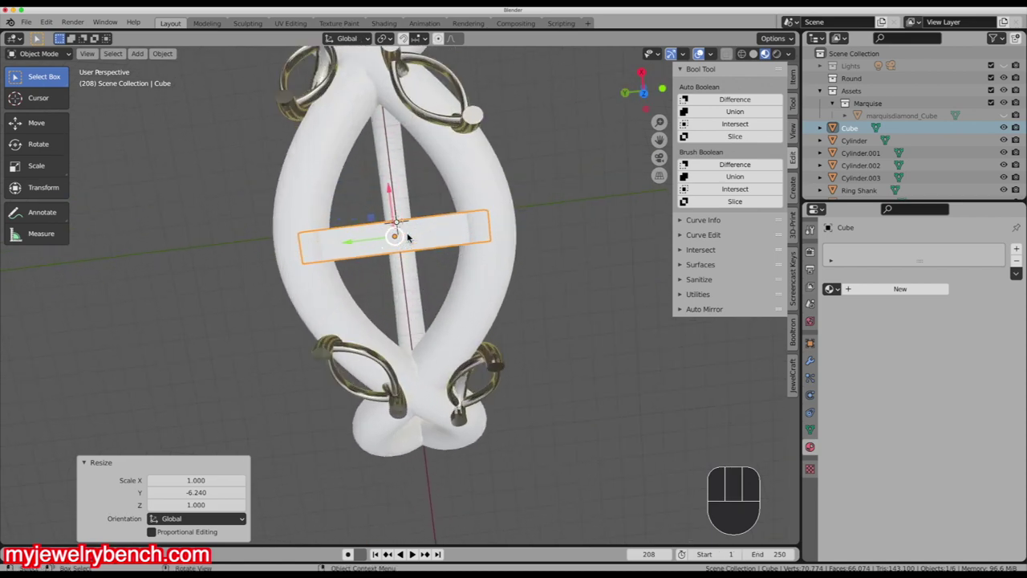
middle_click_drag(523, 294, 374, 232)
- Add 39 evenly spaced, unslid loop cuts across the length of the bridging bar
key("Tab")
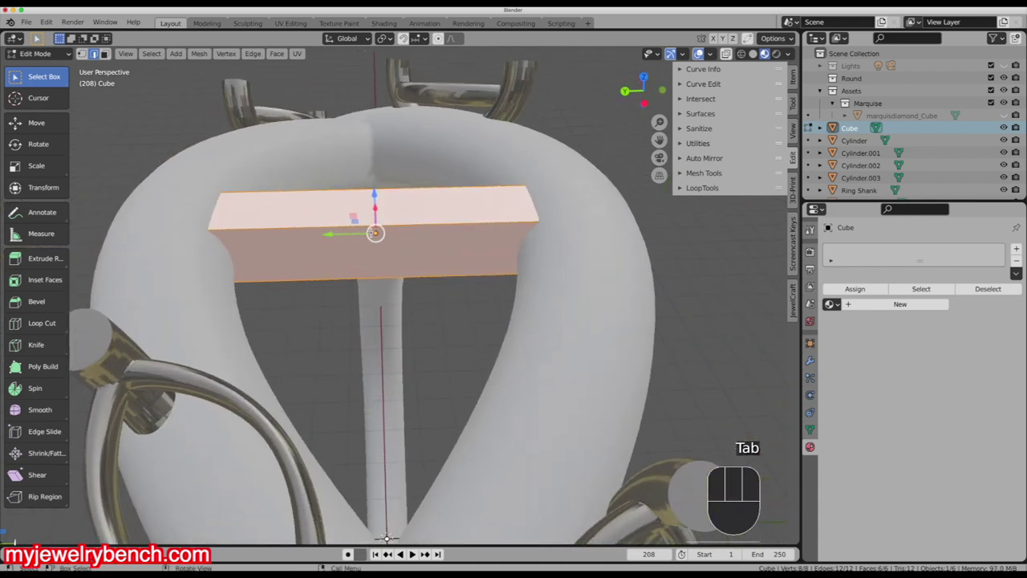
key("ctrl")
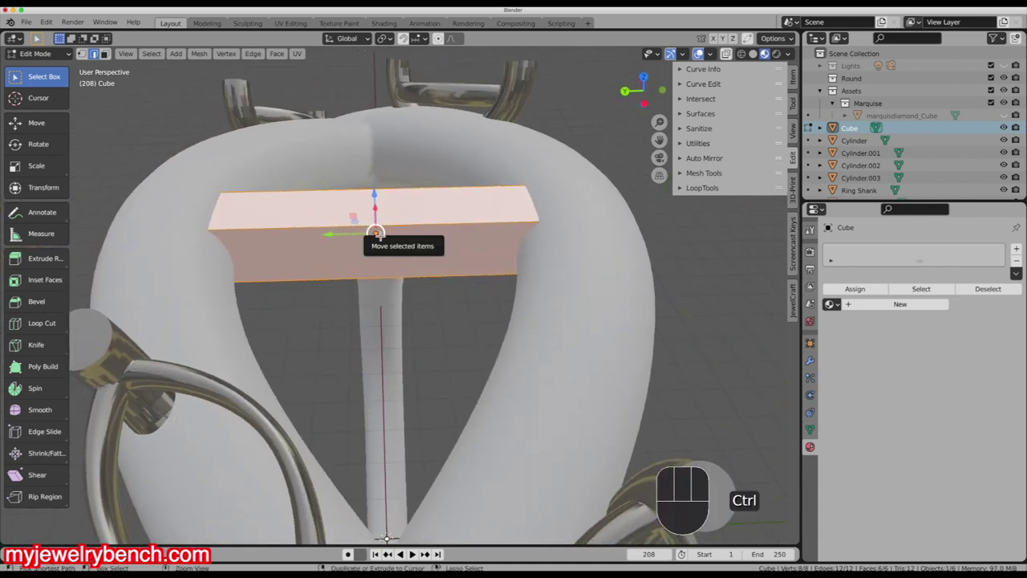
key("ctrl+r")
scroll(376, 233, "up", 20)
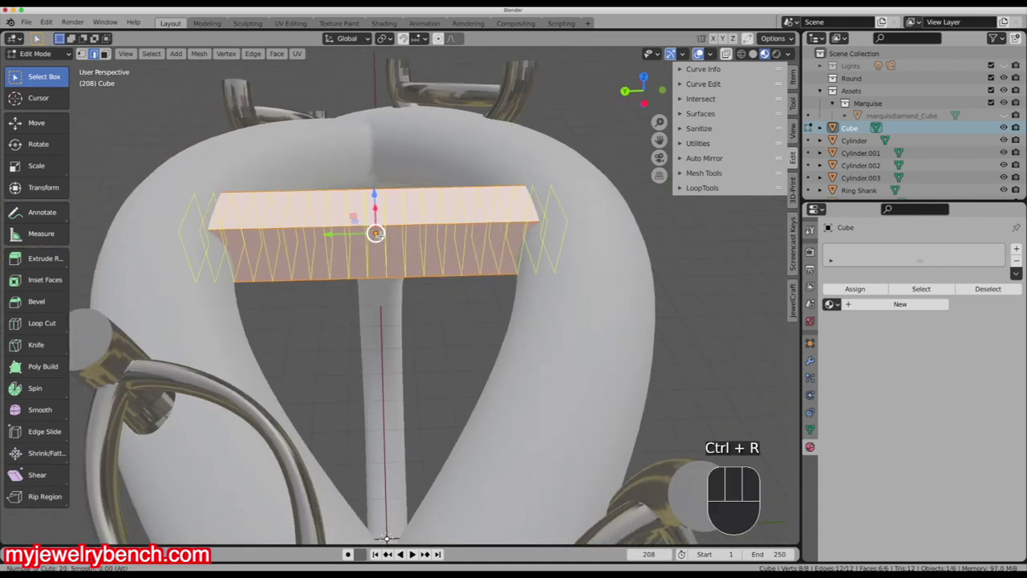
scroll(375, 233, "up", 10)
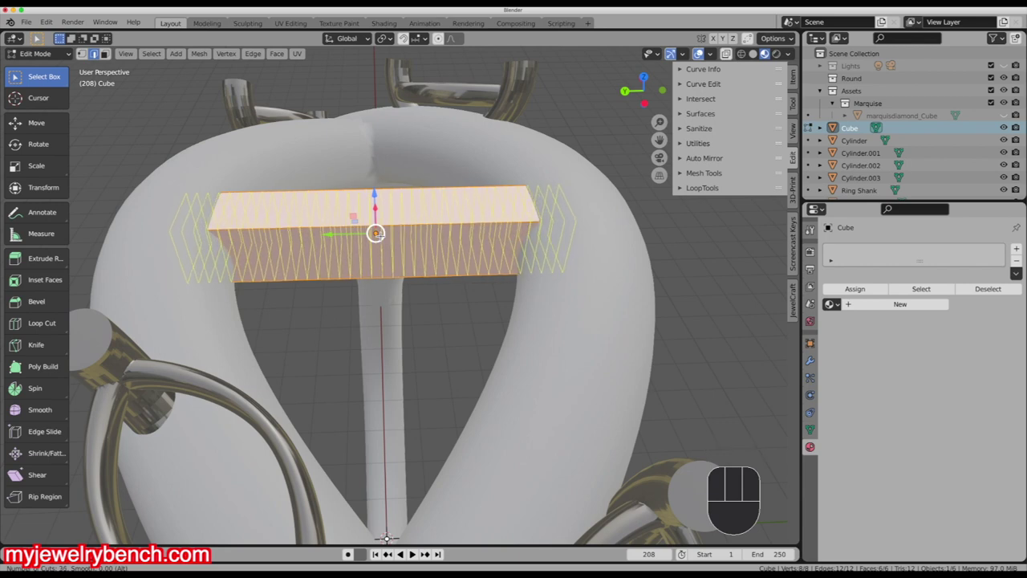
left_click(375, 233)
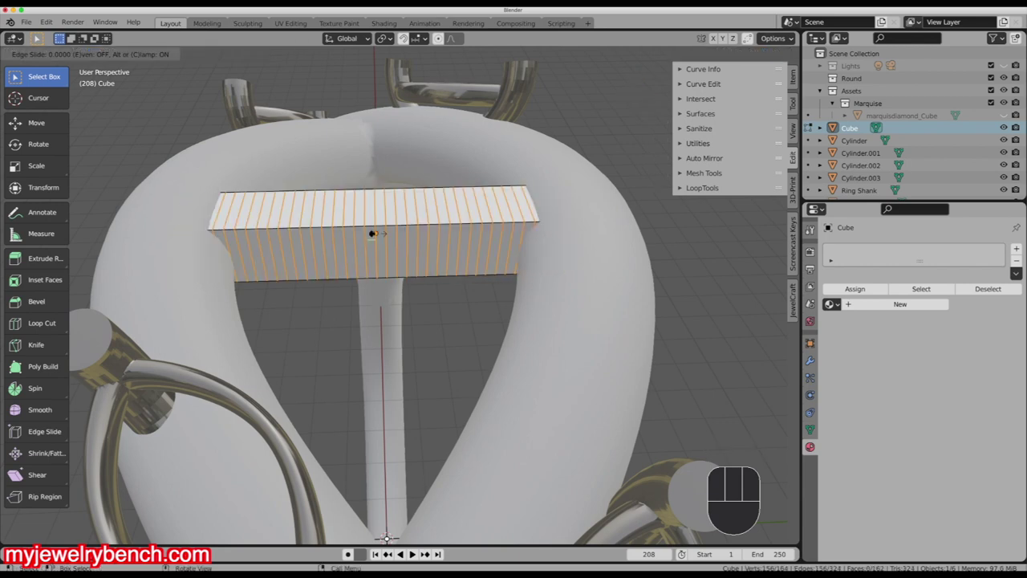
right_click(378, 233)
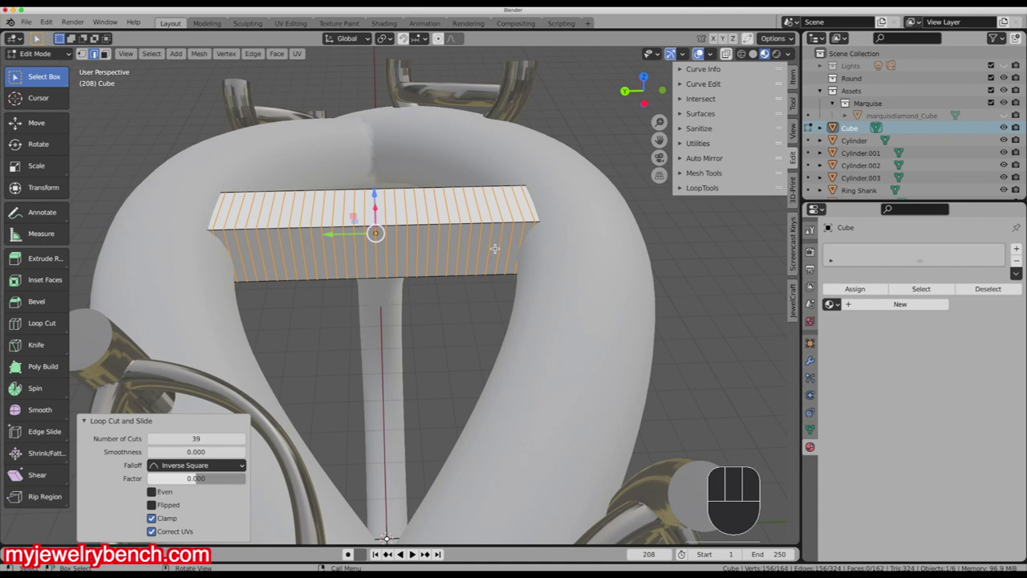
- Widen the bar's middle edge loop along X by about 3.06, using smooth proportional editing with a size of about 1.46
middle_click_drag(386, 536, 383, 18)
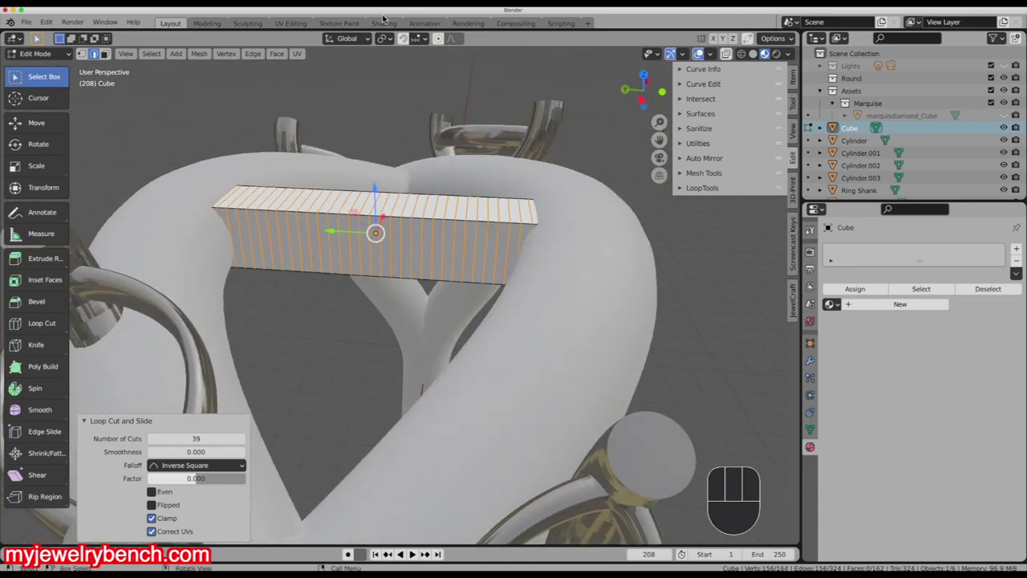
left_click(94, 53)
left_click(370, 252)
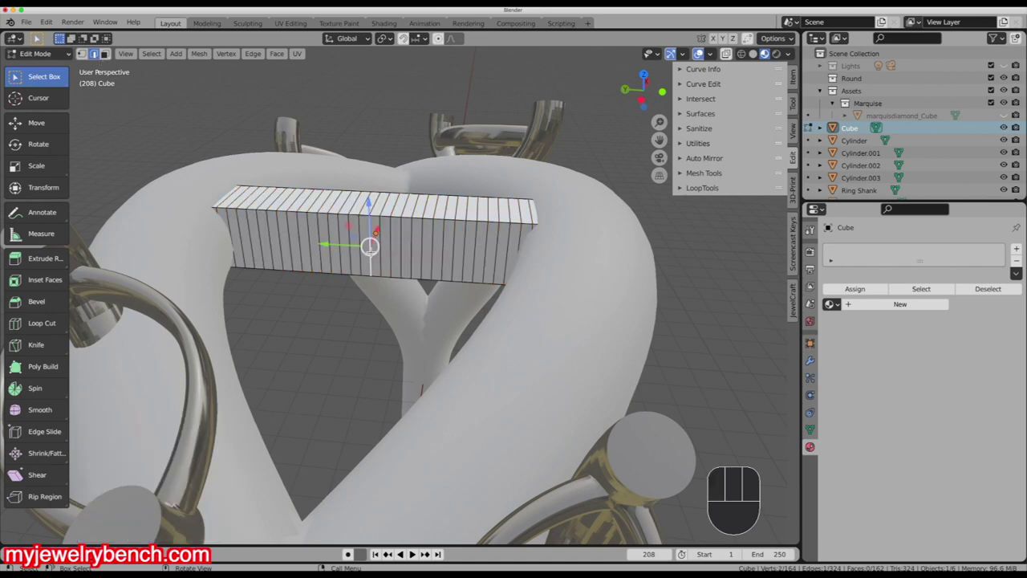
scroll(371, 245, "up", 3)
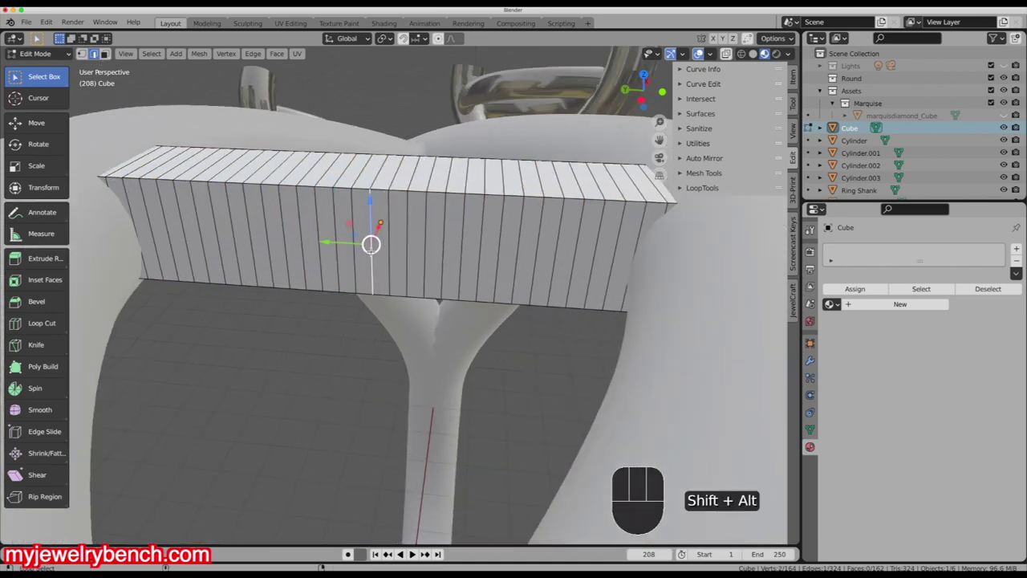
left_click(376, 178, "alt+shift")
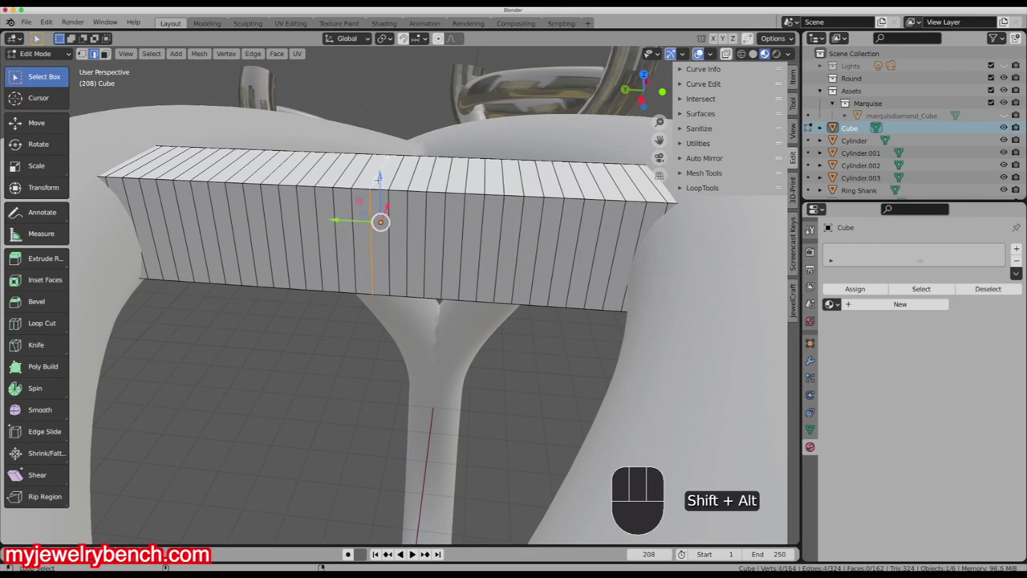
middle_click_drag(377, 178, 275, 161)
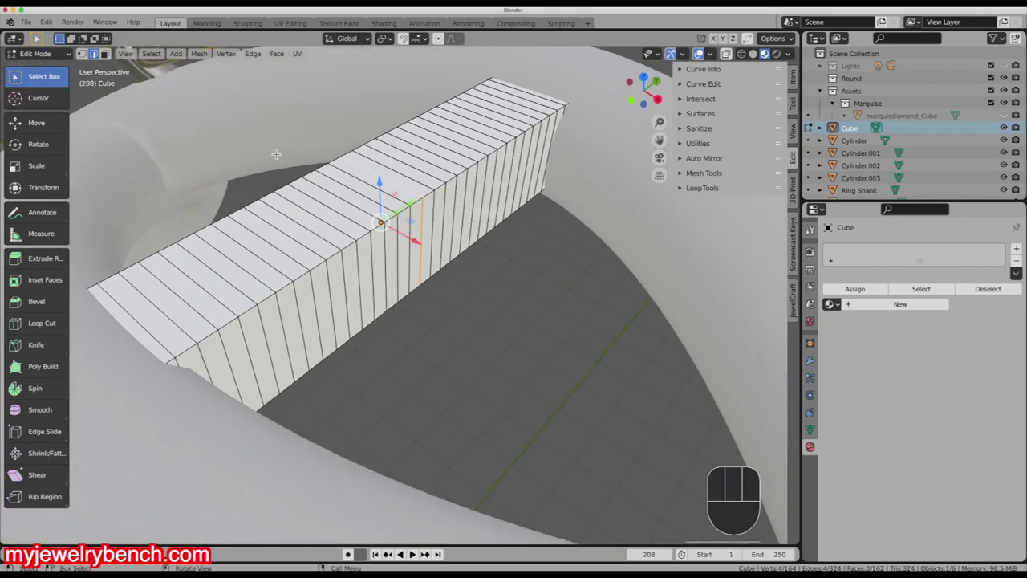
middle_click_drag(374, 163, 571, 268)
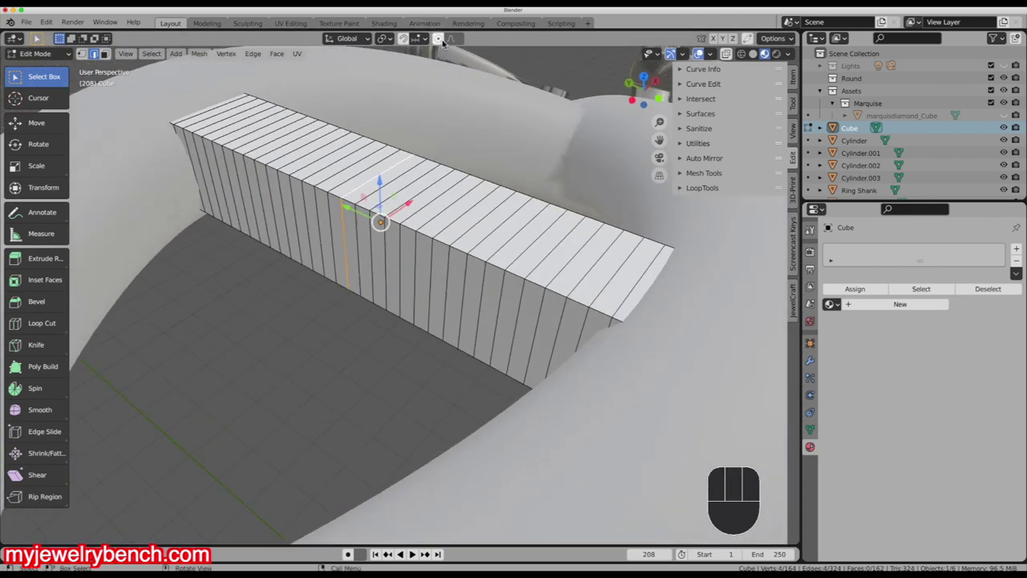
scroll(319, 328, "down", 3)
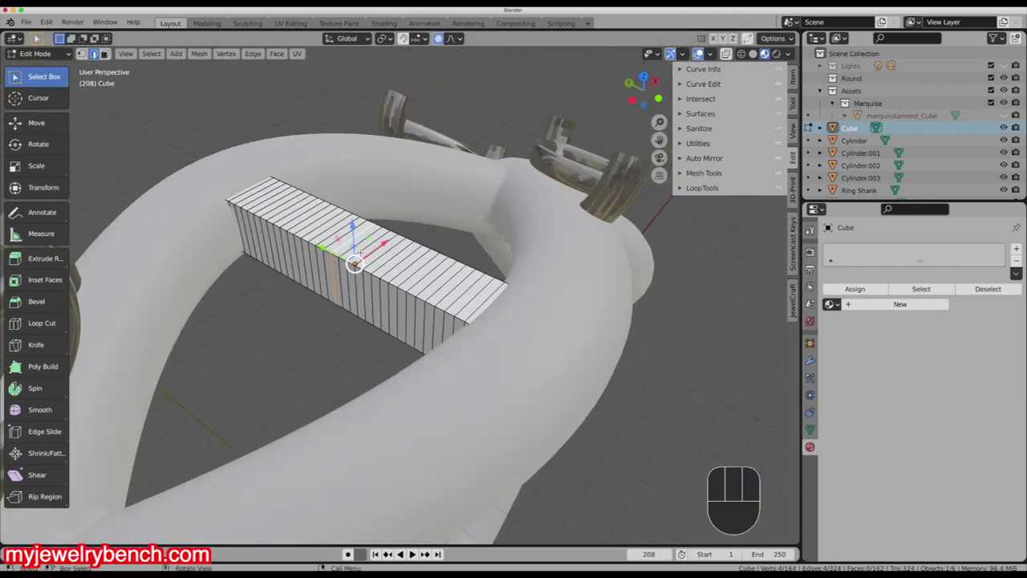
key("s")
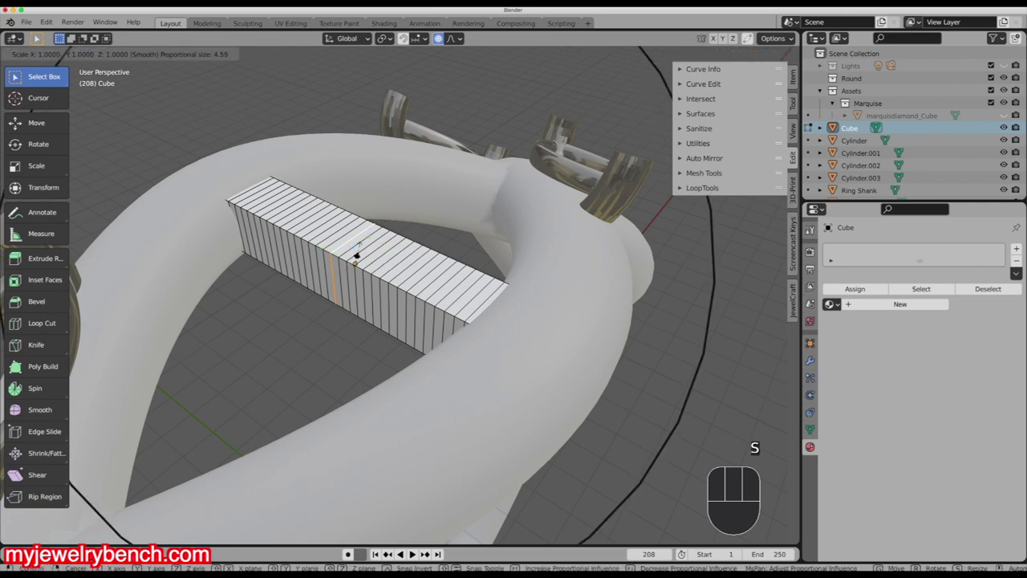
key("x")
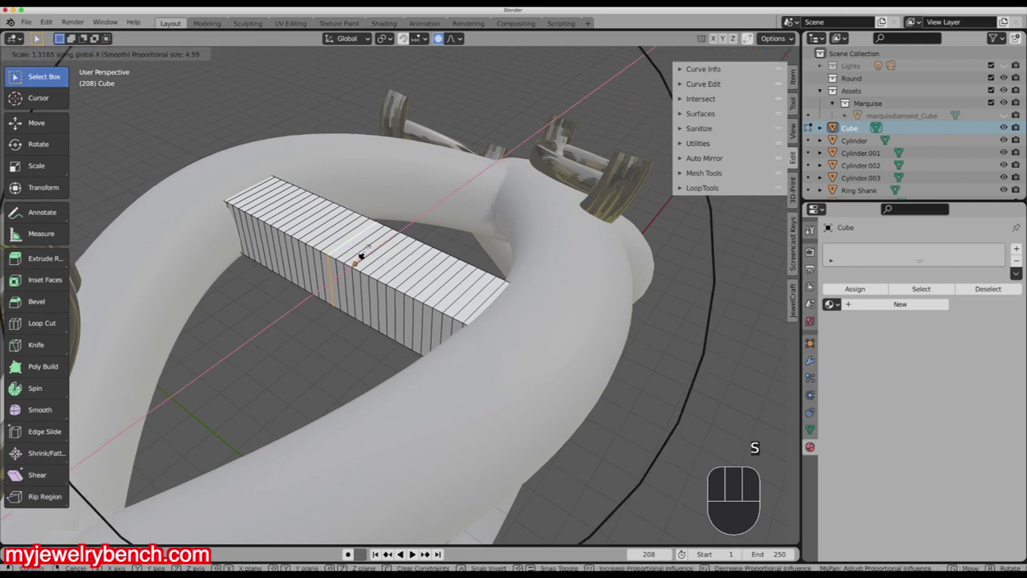
scroll(381, 268, "up", 12)
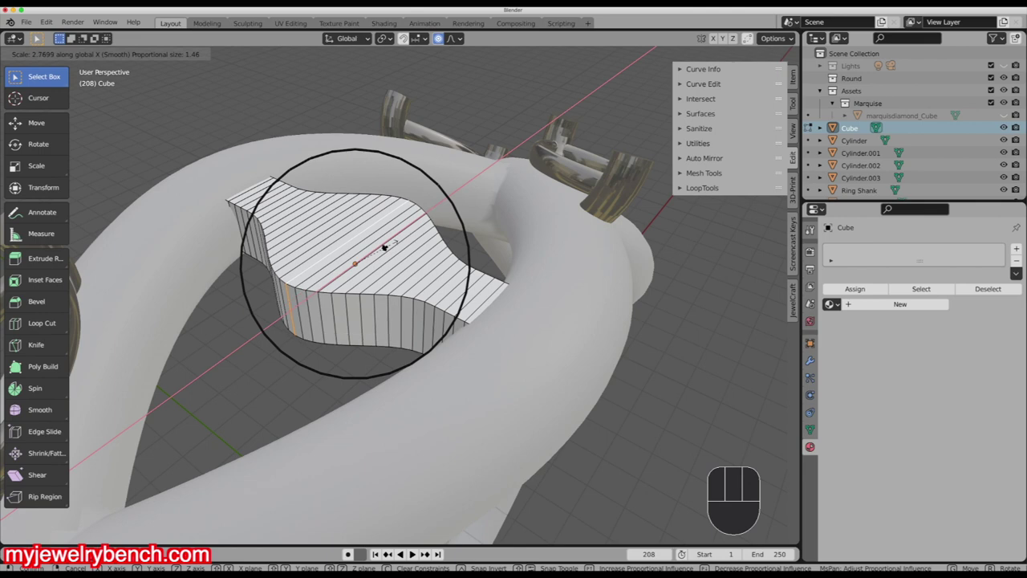
left_click(393, 245)
- Raise the bar's middle edge loop about 0.14 mm along Z with a smooth proportional size of about 2.85
middle_click_drag(397, 247, 429, 315)
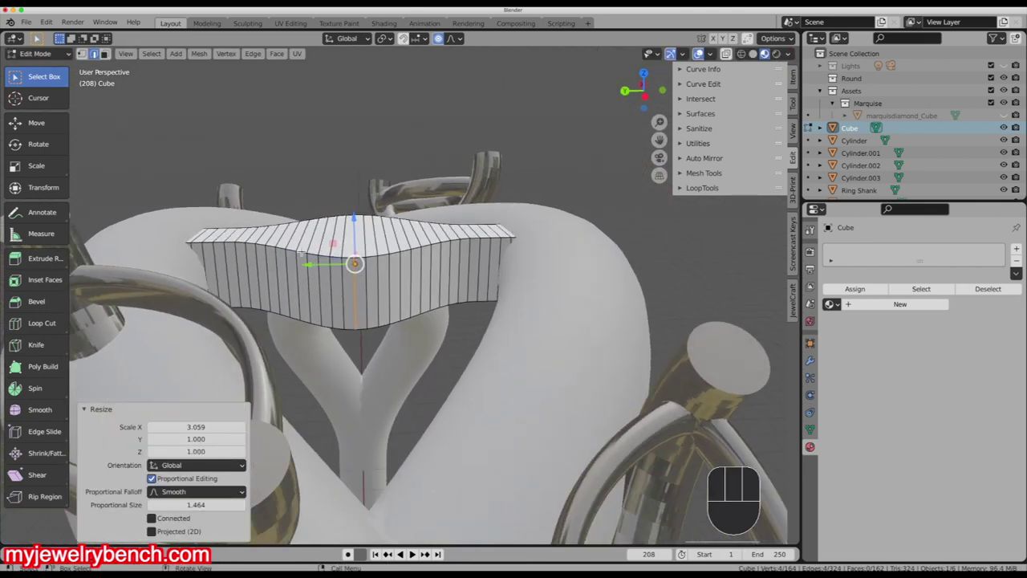
left_click_drag(356, 219, 359, 212)
scroll(358, 213, "down", 5)
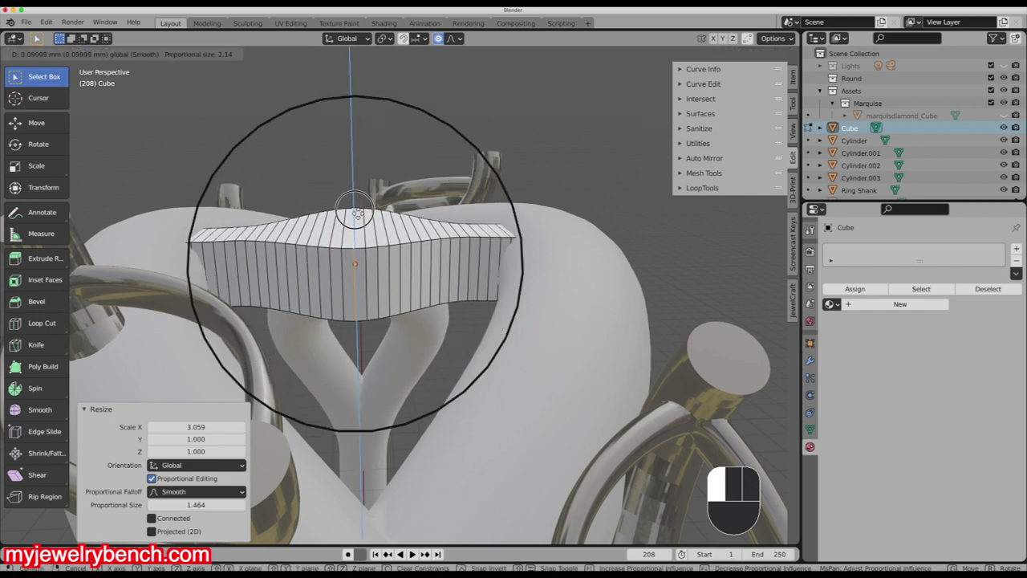
left_click_drag(358, 213, 357, 211)
scroll(358, 211, "down", 2)
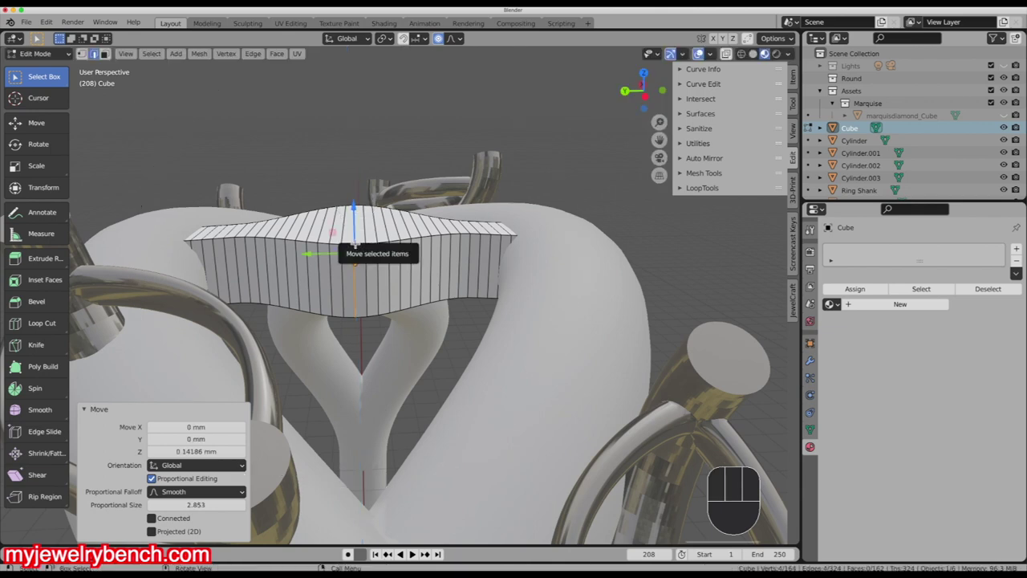
- Return to Object Mode and flatten the whole bar along global Z to a scale factor of about 0.842
key("Tab")
key("s")
key("z")
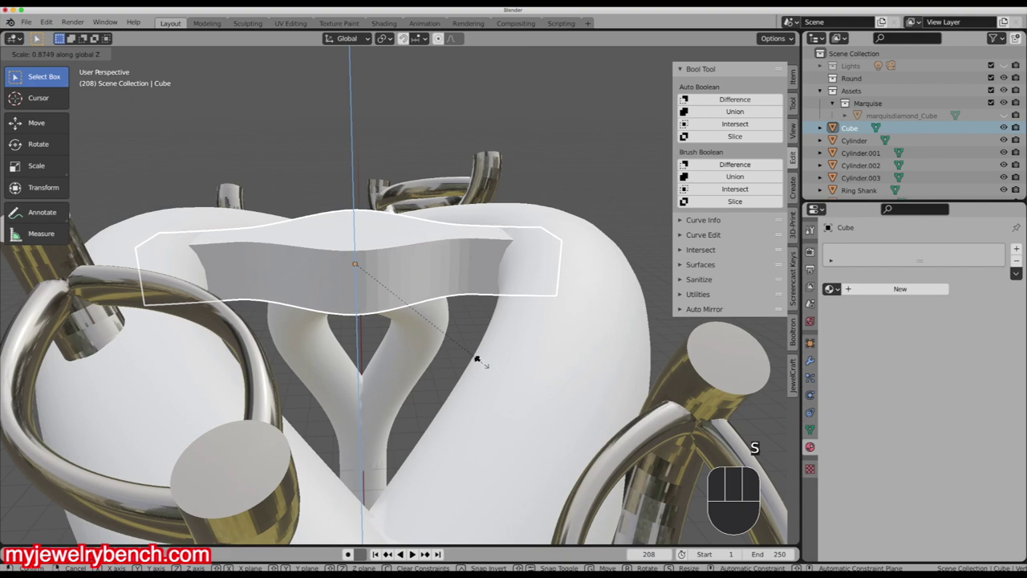
left_click(482, 364)
- Add a 100-vertex mesh cylinder of 1 mm radius and 2 mm depth at the world origin, and raise it about 8.88 mm through the bar
middle_click_drag(538, 366, 365, 314)
middle_click_drag(377, 382, 382, 403)
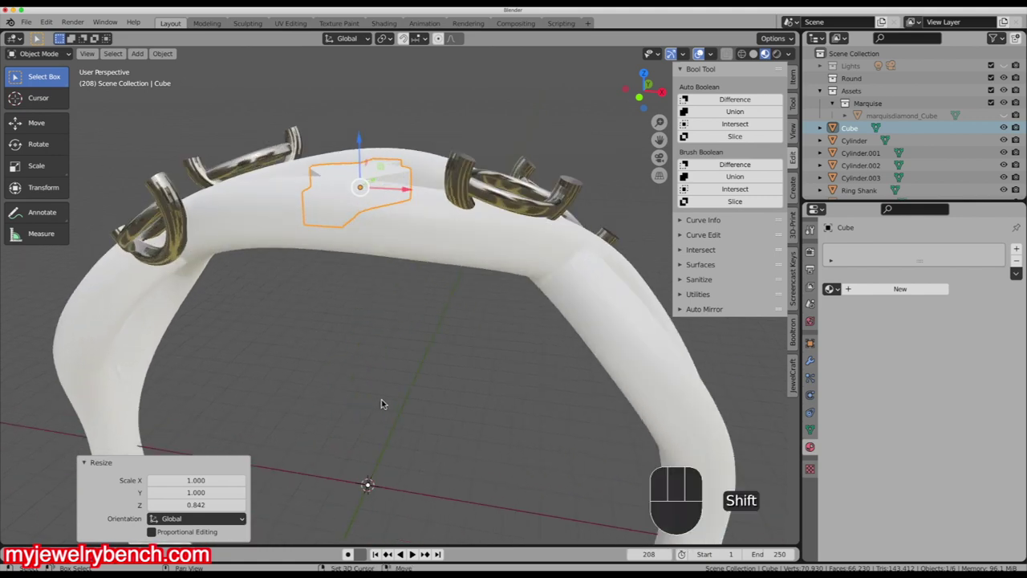
key("shift+a")
mouse_move(348, 315)
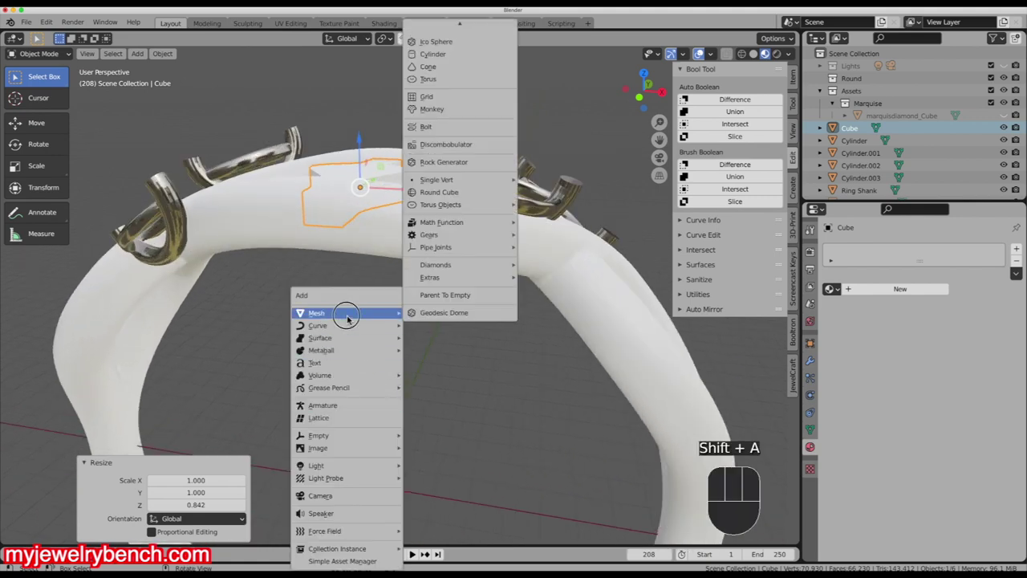
left_click(450, 56)
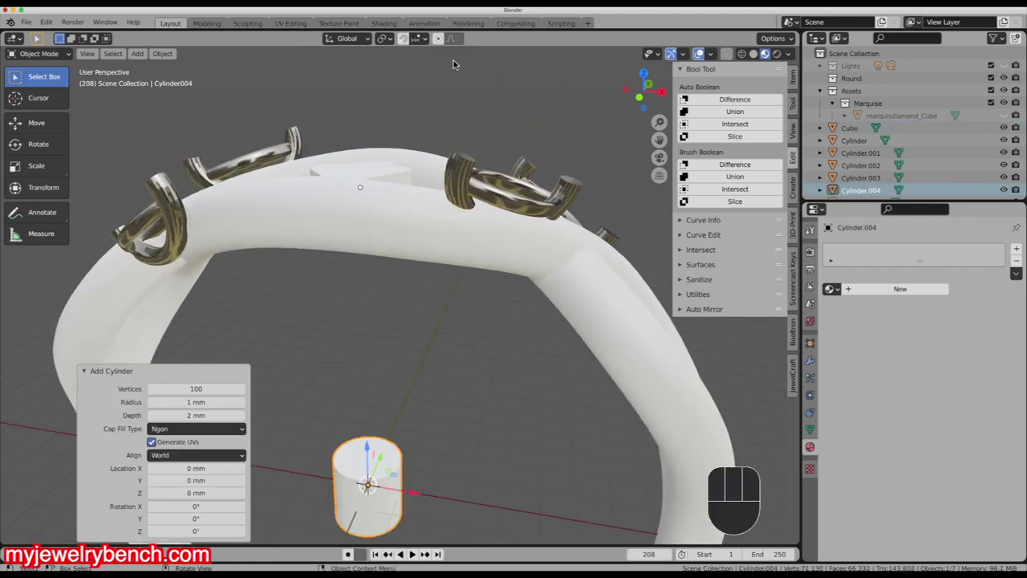
left_click_drag(372, 451, 388, 148)
- Lengthen the cylinder along Z by about 2.45 and shrink it uniformly to about 0.91 mm in diameter and 2.22 mm tall
middle_click_drag(387, 148, 412, 160)
scroll(412, 164, "up", 5)
key("s")
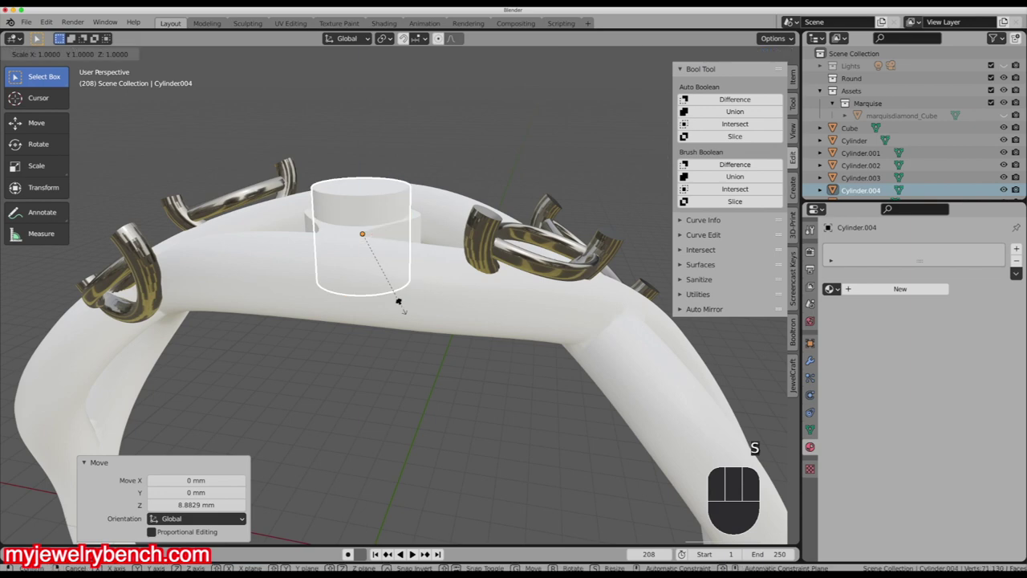
key("z")
left_click(503, 387)
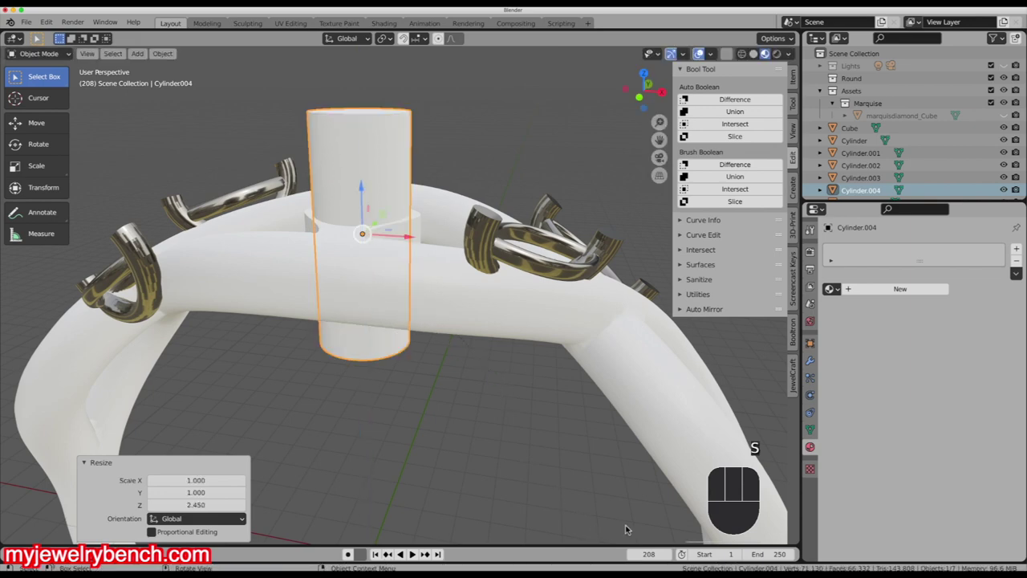
key("s")
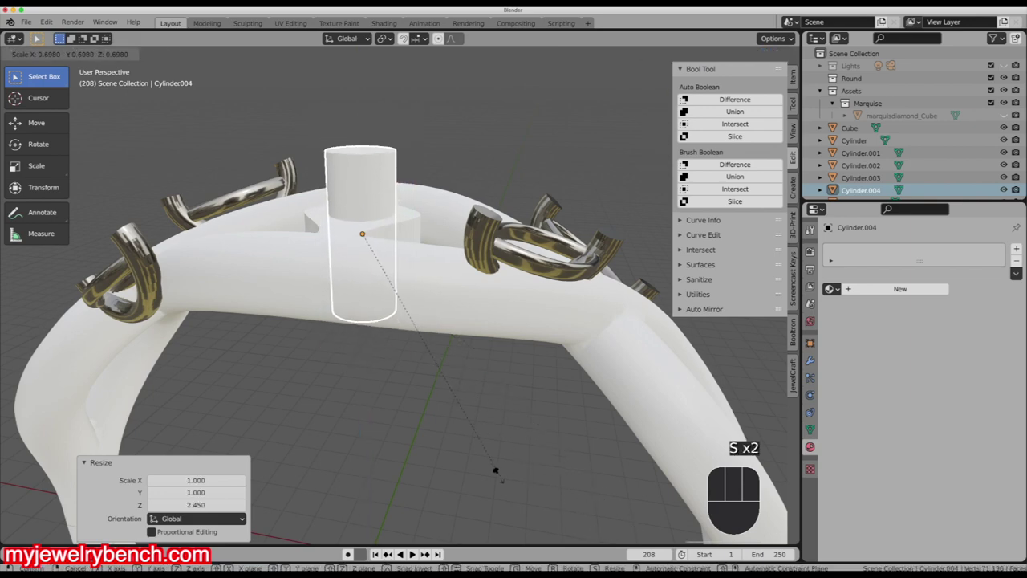
left_click(488, 475)
left_click(791, 78)
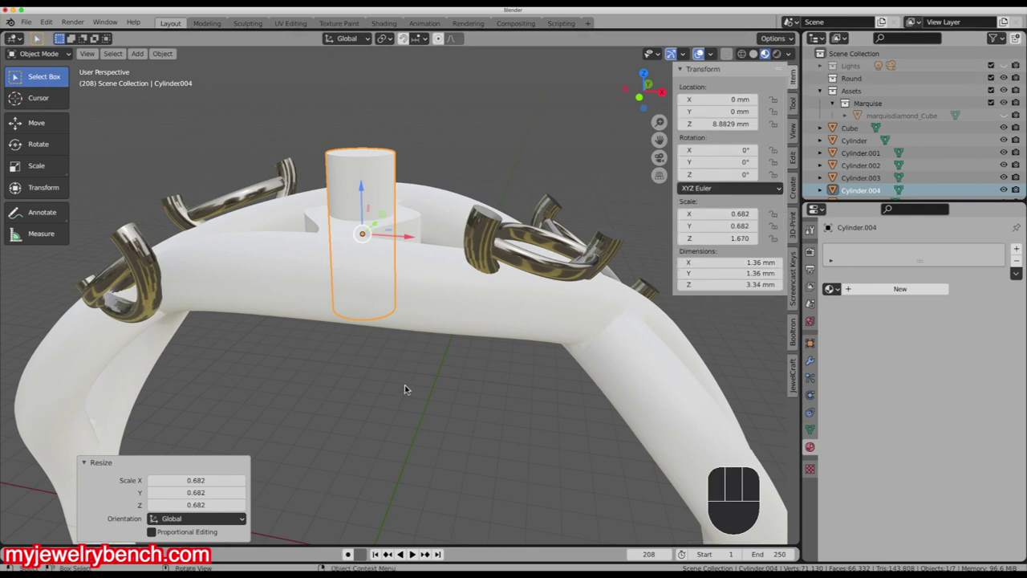
key("s")
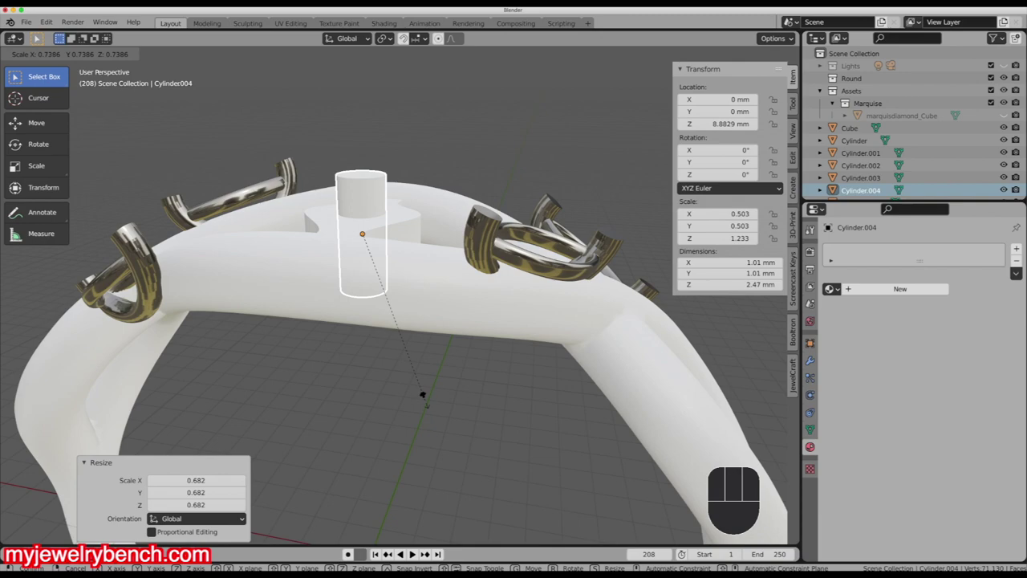
left_click(419, 385)
- Cut a round hole through the bar's widened center by subtracting the cylinder with a Bool Tool auto Difference
middle_click_drag(419, 385, 426, 259)
scroll(426, 340, "up", 3)
middle_click_drag(380, 149, 373, 226)
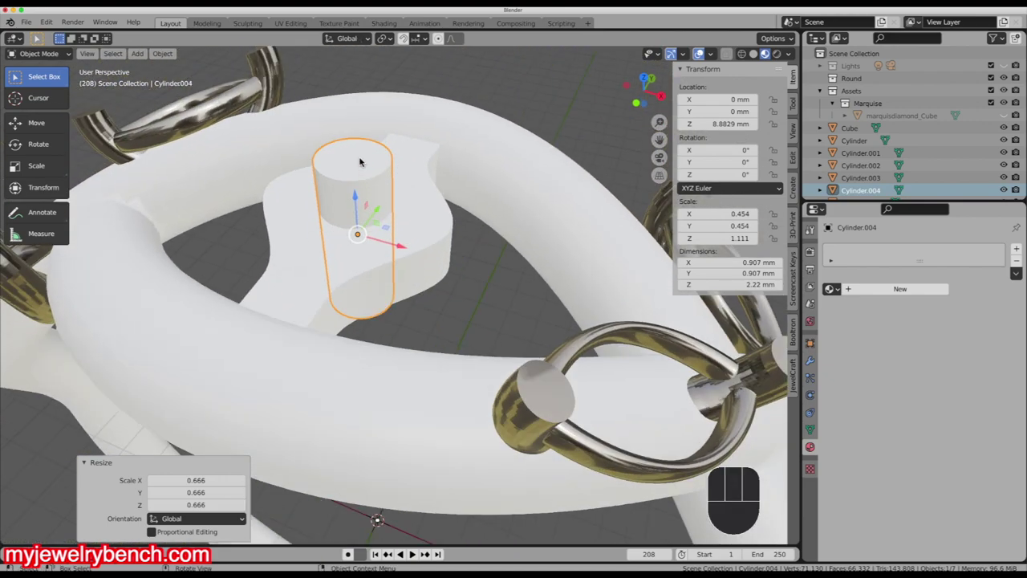
key("shift")
left_click(426, 219, "shift")
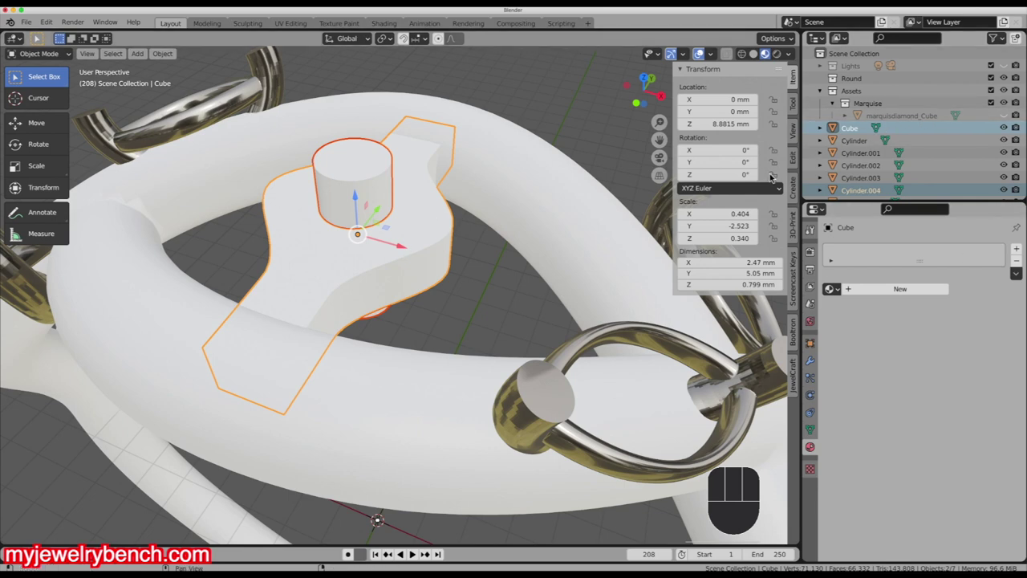
left_click(792, 158)
left_click(733, 100)
middle_click_drag(385, 230, 417, 162)
middle_click_drag(409, 274, 415, 190)
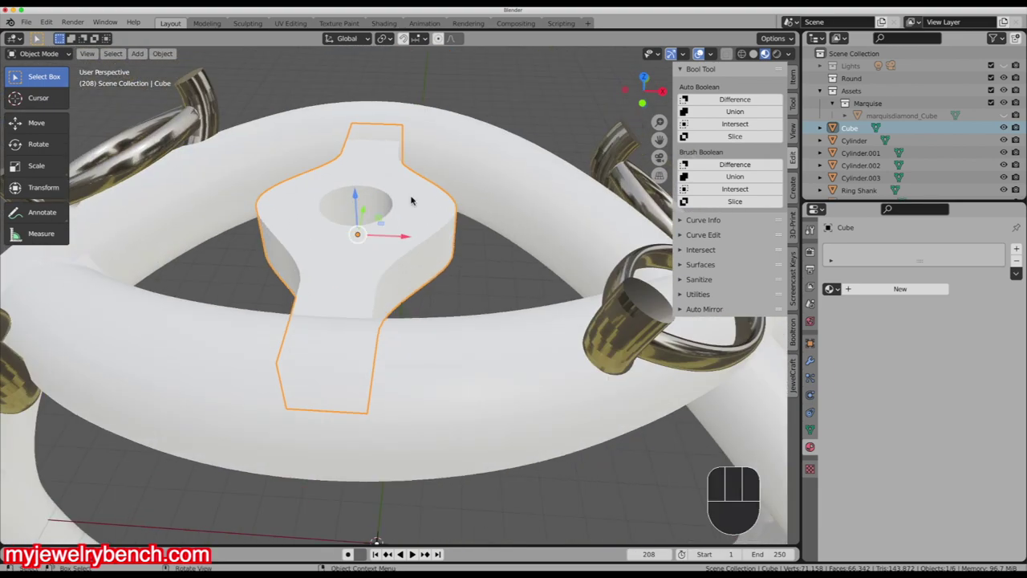
- Merge the pierced bridging bar into the ring shank with a Bool Tool auto Union
left_click(504, 159, "shift")
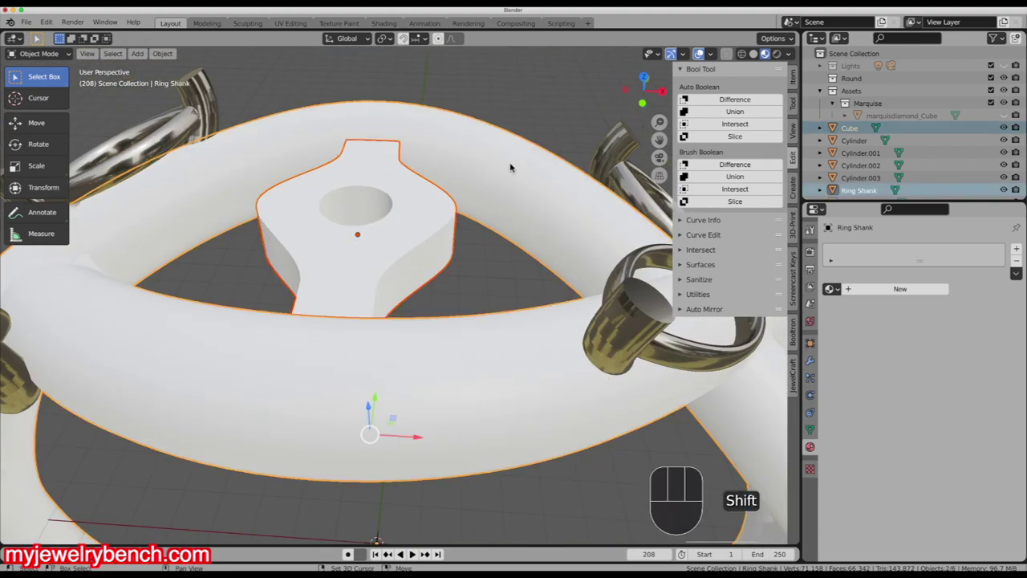
left_click(728, 114)
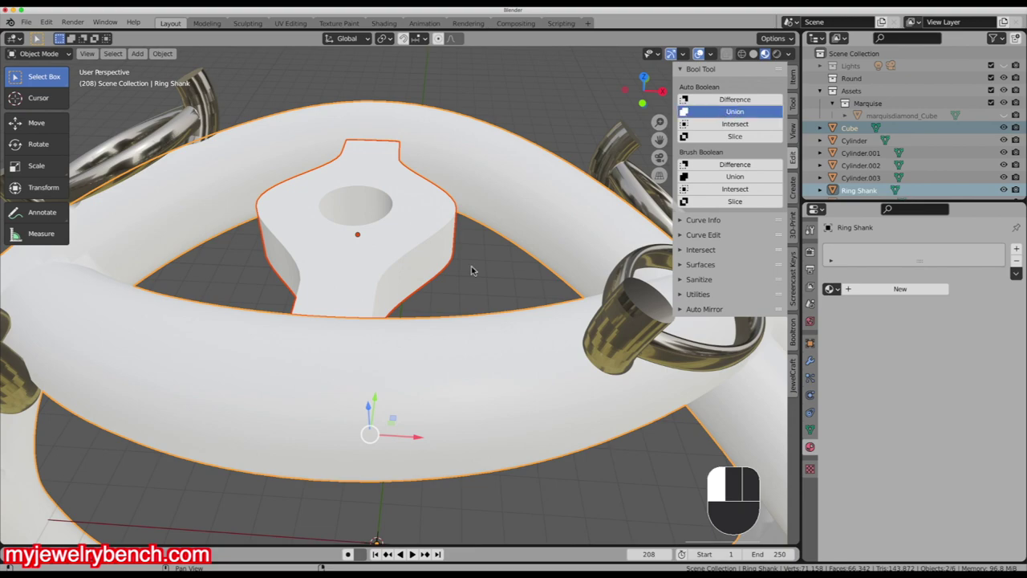
middle_click_drag(356, 291, 360, 328)
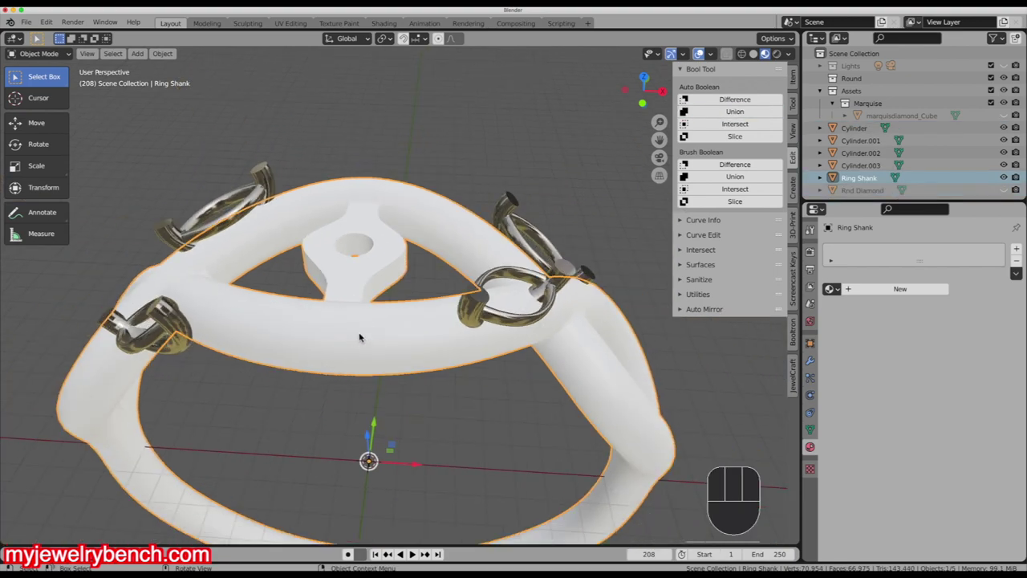
- Examine the merged shank's whole mesh in Edit Mode around the bar, and return to Object Mode
key("Tab")
key("a")
middle_click_drag(429, 280, 453, 238)
middle_click_drag(418, 319, 516, 345)
scroll(417, 272, "up", 4)
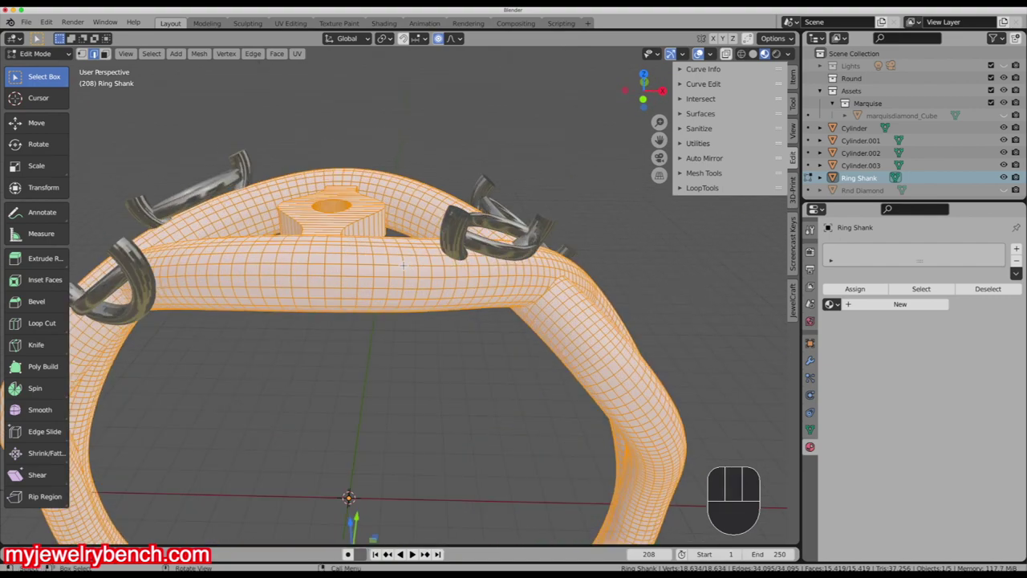
mouse_move(380, 206)
middle_mouse_down()
mouse_move(364, 268)
mouse_move(426, 193)
middle_mouse_up()
scroll(371, 249, "down", 4)
key("Tab")
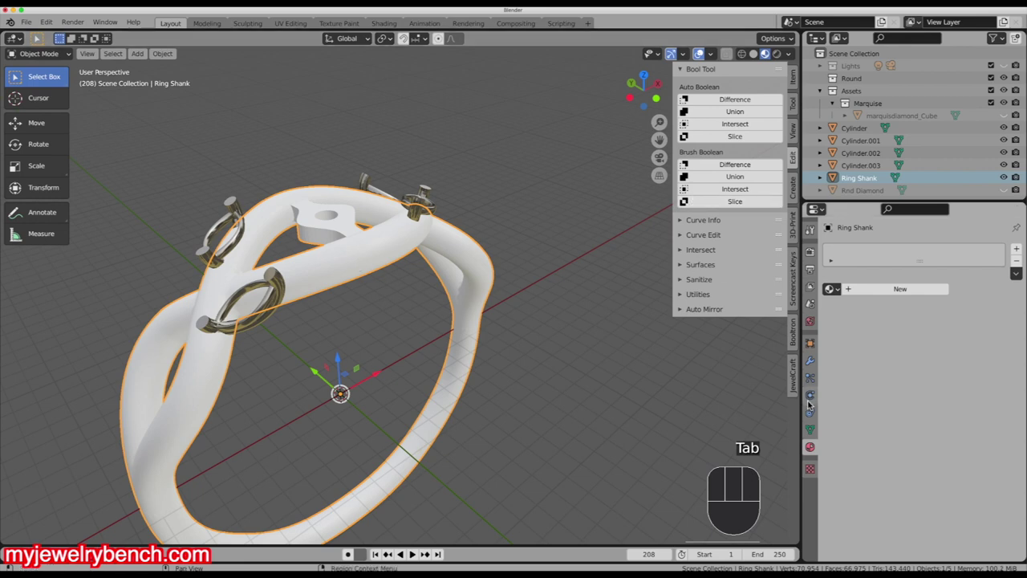
- Give the ring shank a new PBR metal material with the Platinum preset
left_click(900, 289)
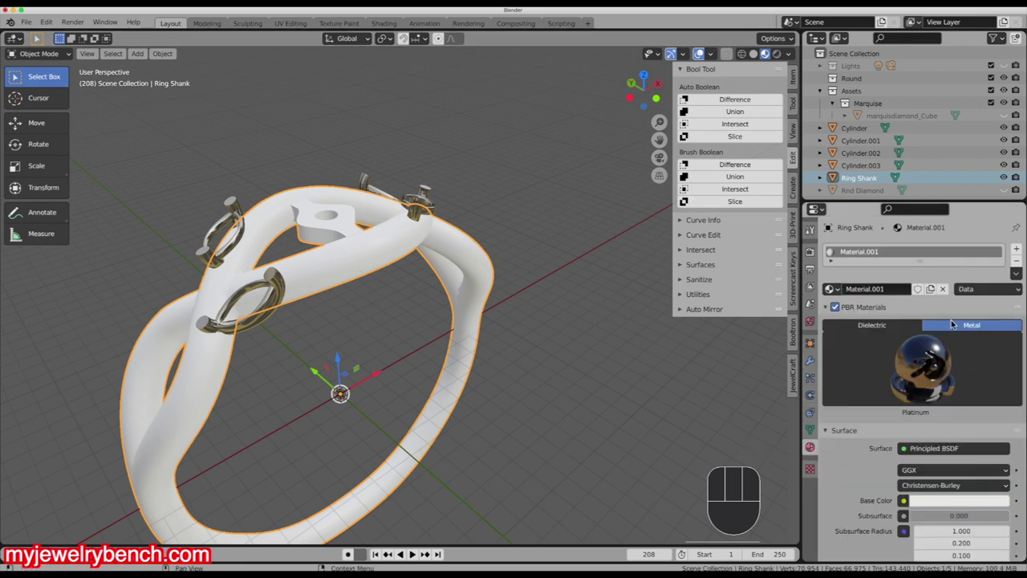
left_click(955, 353)
left_click(920, 210)
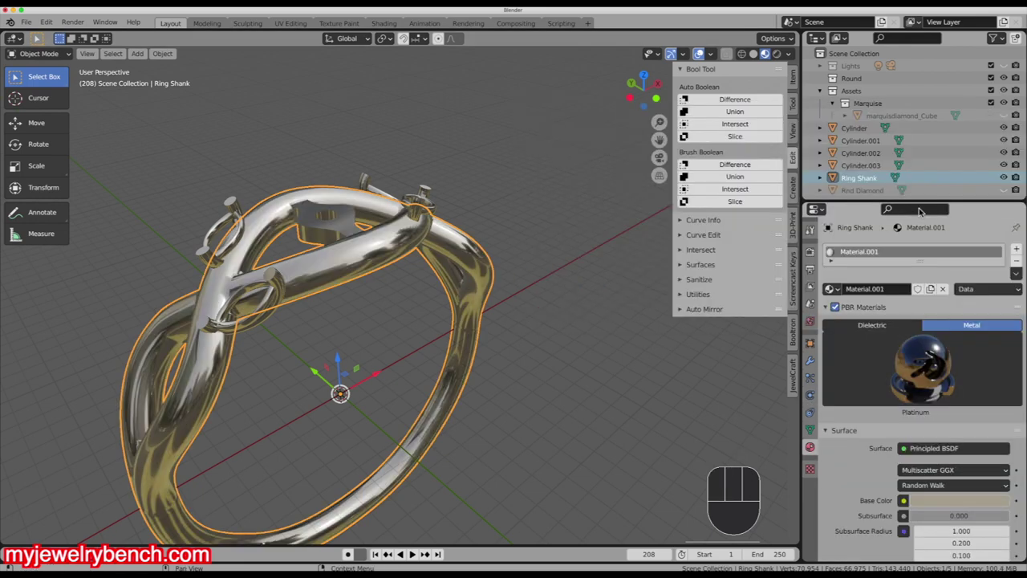
- Examine the platinum ring from all sides, including the twisting strands, pierced bar and marquise settings
middle_click_drag(380, 284, 462, 296)
scroll(345, 337, "down", 3)
middle_click_drag(345, 337, 570, 331)
scroll(316, 270, "up", 3)
middle_click_drag(316, 270, 372, 254)
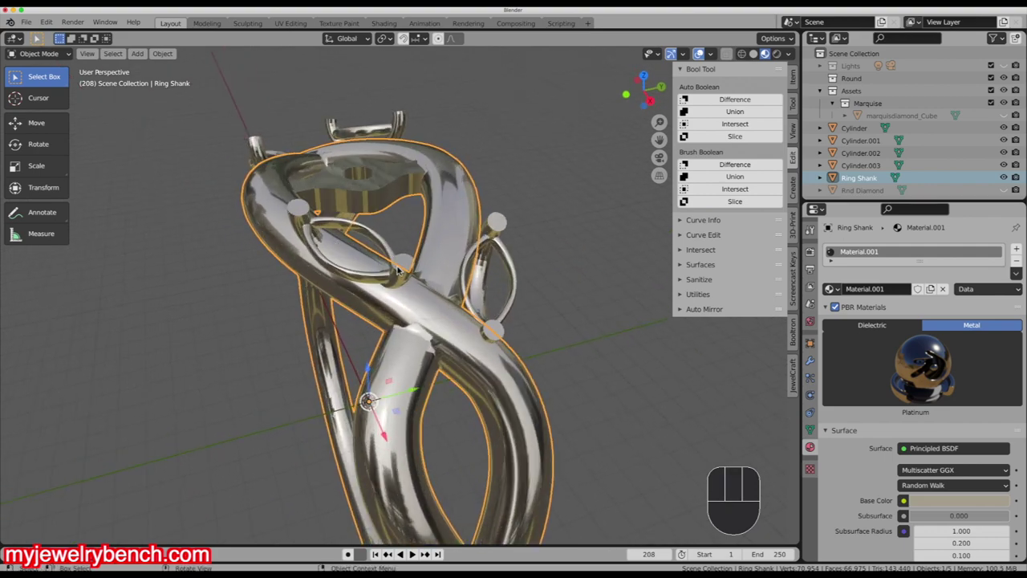
middle_click_drag(329, 252, 356, 248)
scroll(351, 226, "down", 2)
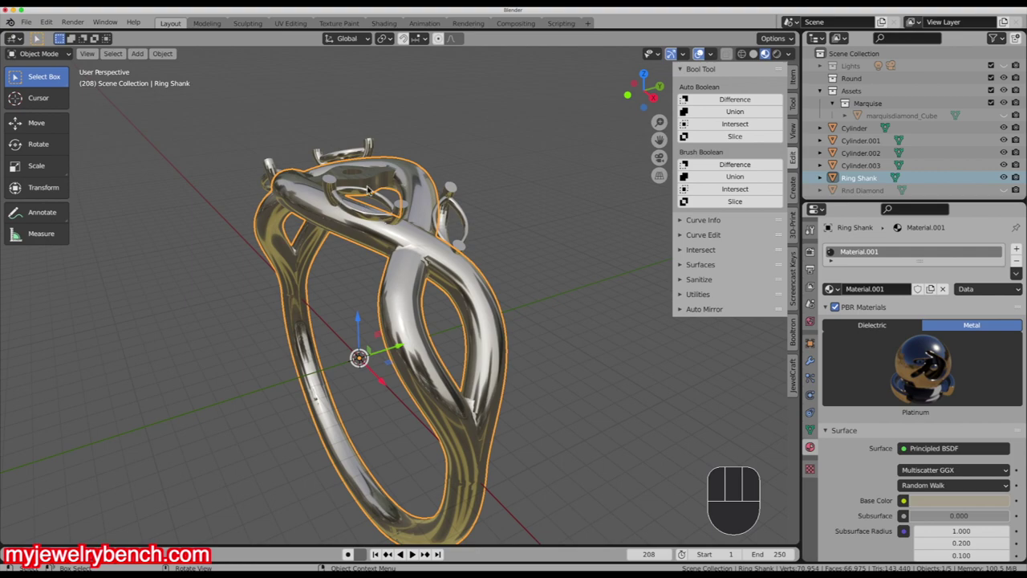
middle_click_drag(376, 179, 350, 237)
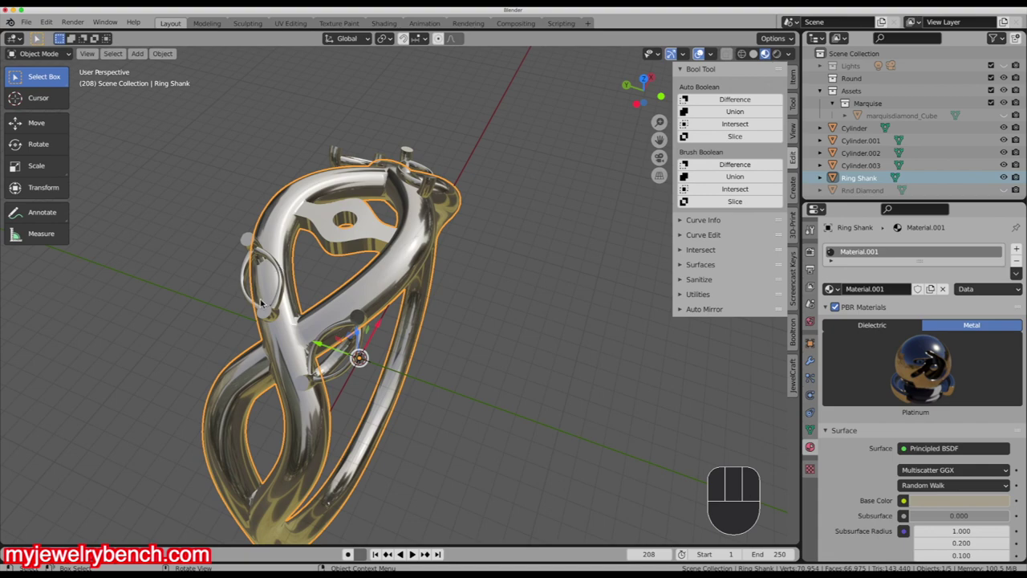
middle_click_drag(270, 294, 358, 316)
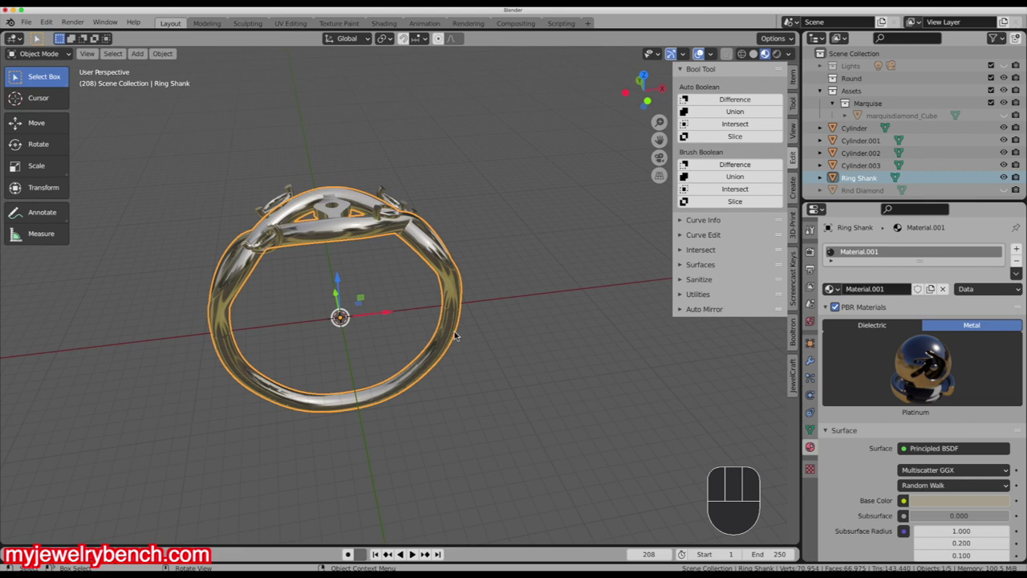
middle_click_drag(454, 335, 337, 289)
scroll(317, 296, "up", 2)
scroll(304, 361, "down", 2)
middle_click_drag(303, 361, 289, 401, "shift")
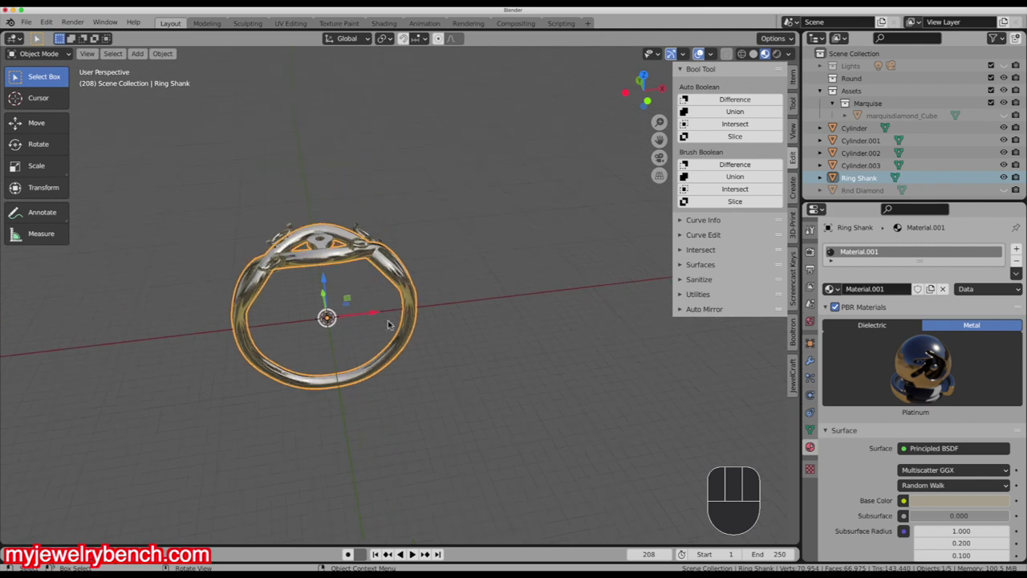
- Set the Simple Asset Manager to the heads category and its Round subcategory
left_click(792, 105)
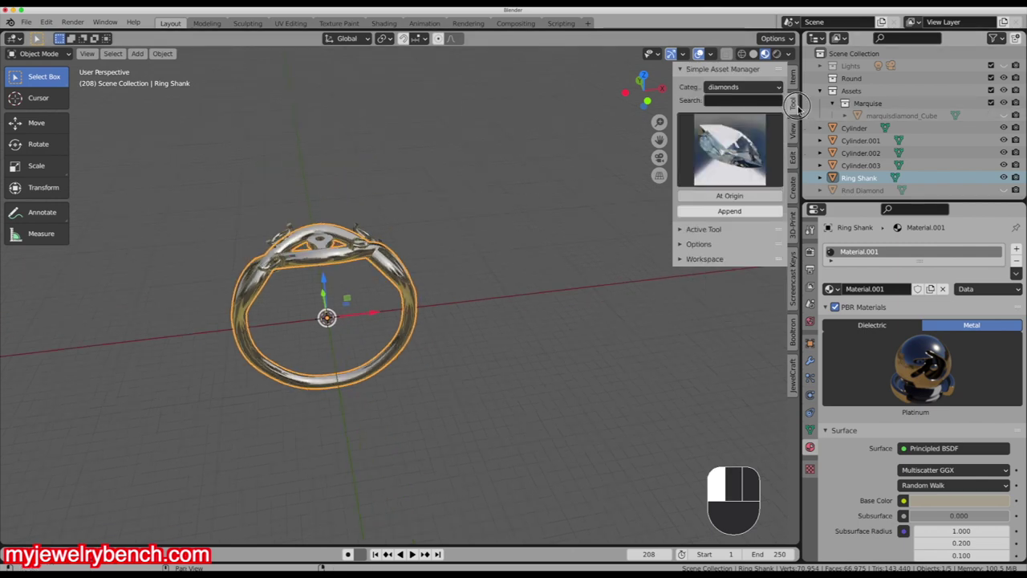
left_click(763, 90)
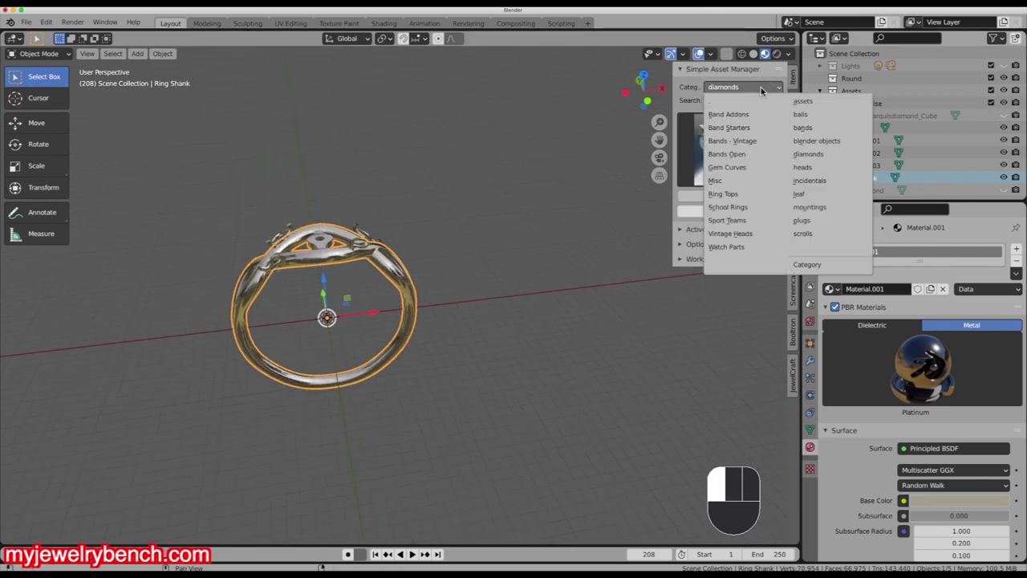
left_click(835, 169)
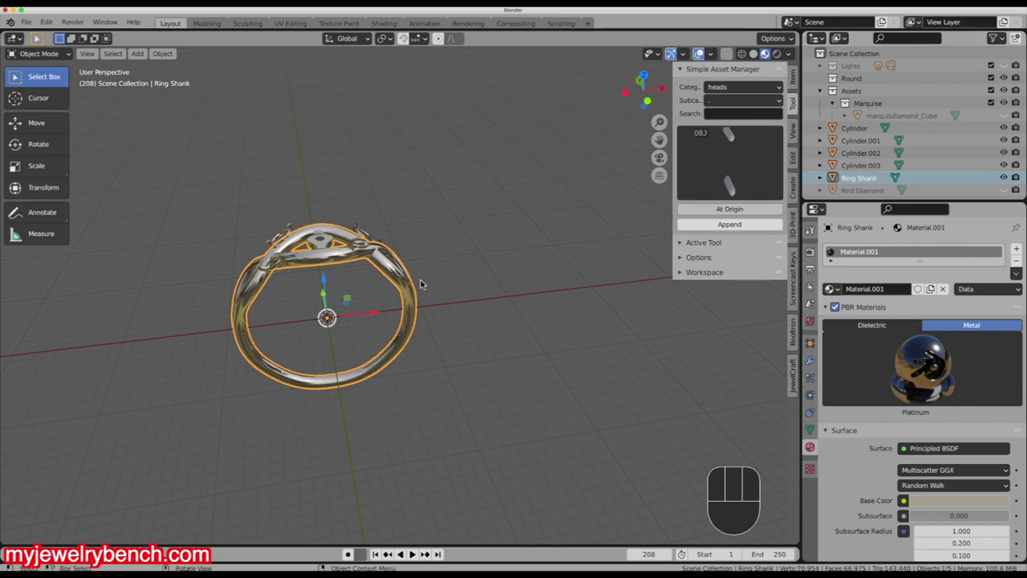
left_click(739, 99)
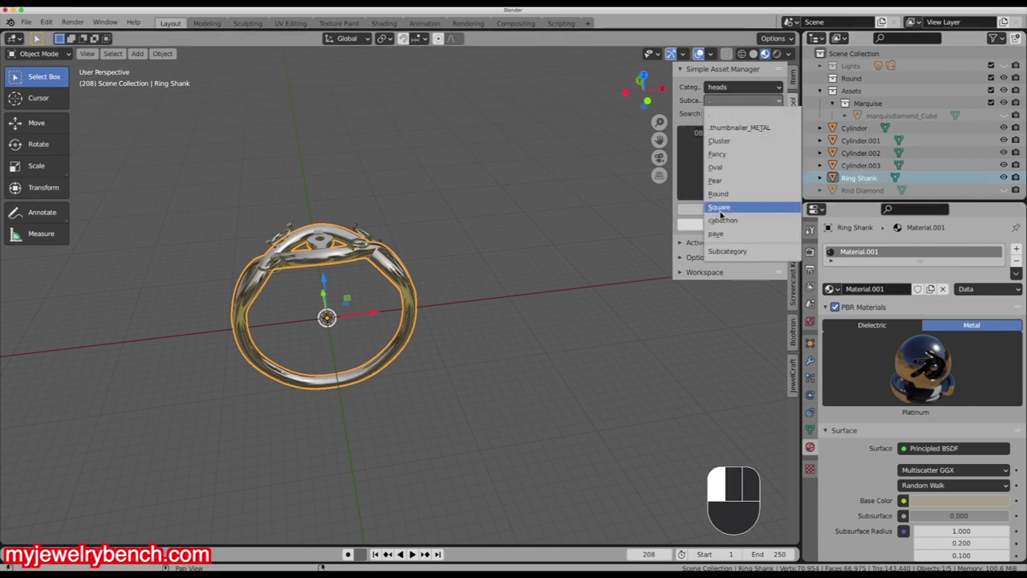
left_click(740, 88)
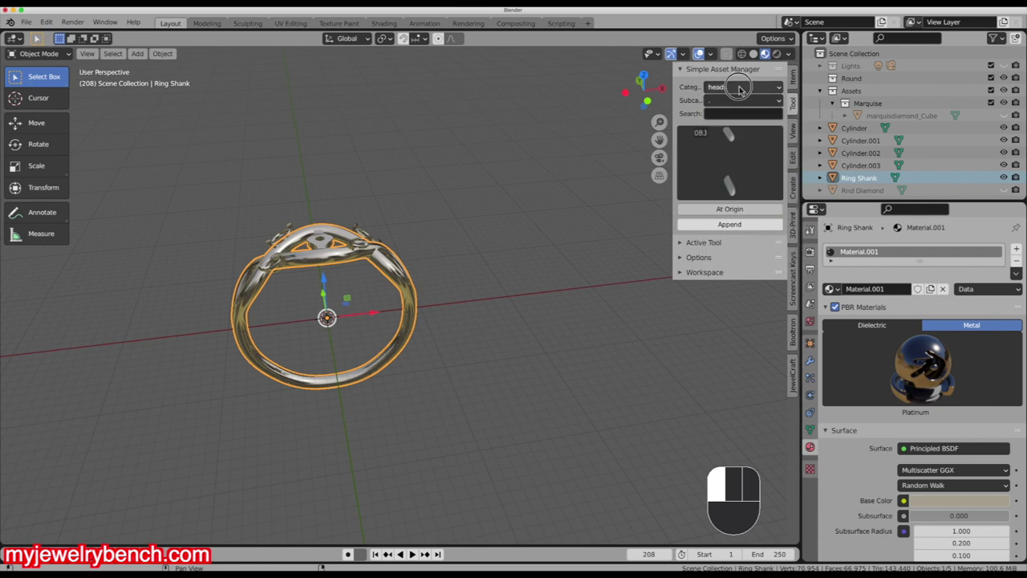
left_click(715, 154)
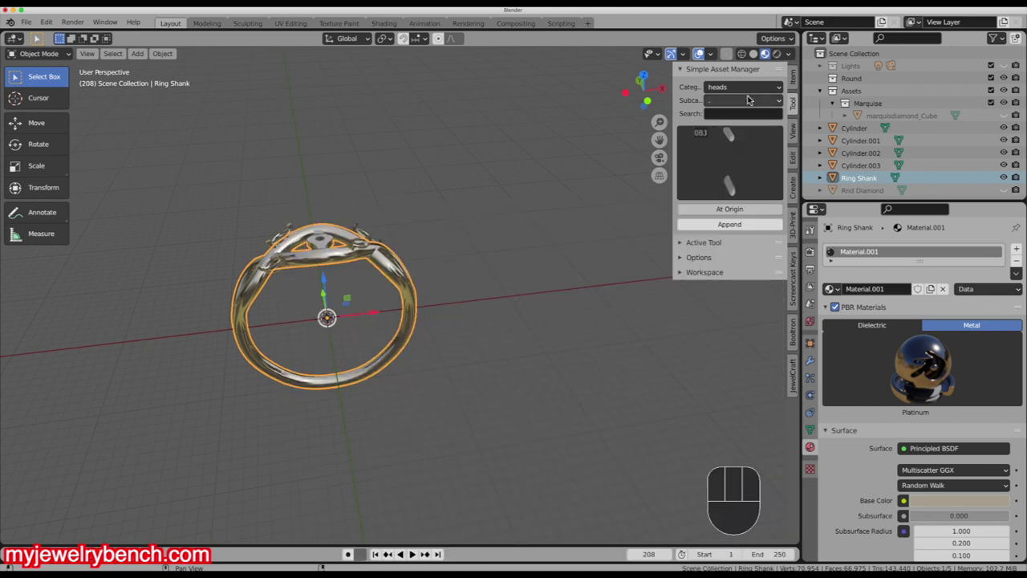
left_click(743, 100)
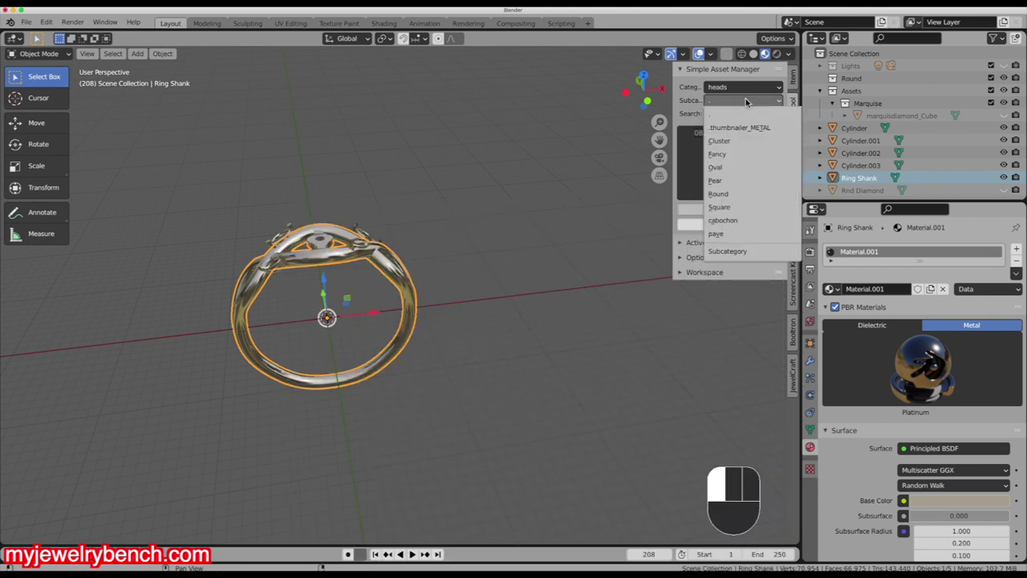
left_click(718, 194)
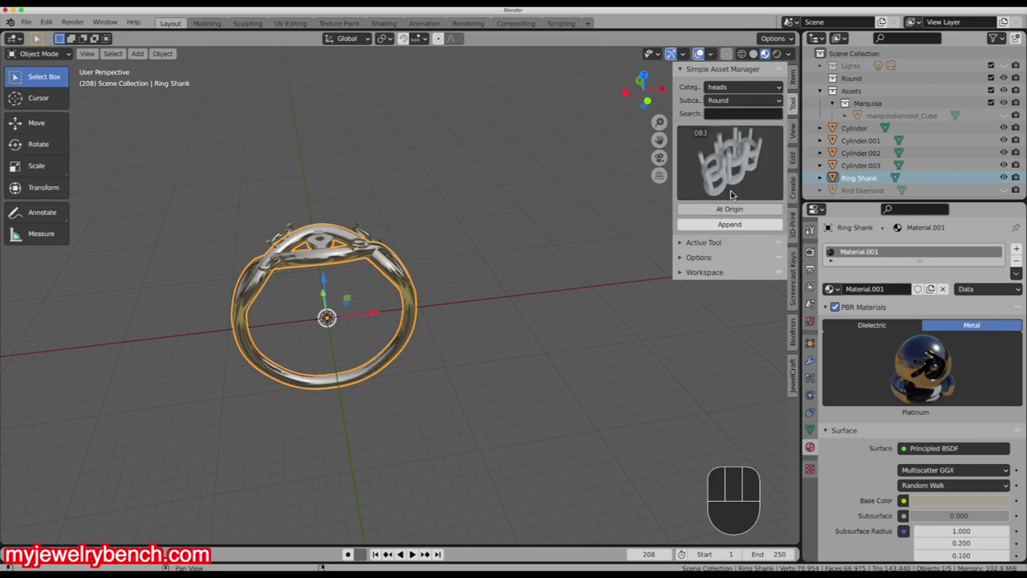
- Bring in the 4prongsidestones head at the world origin and apply its location, rotation and scale
left_click(752, 180)
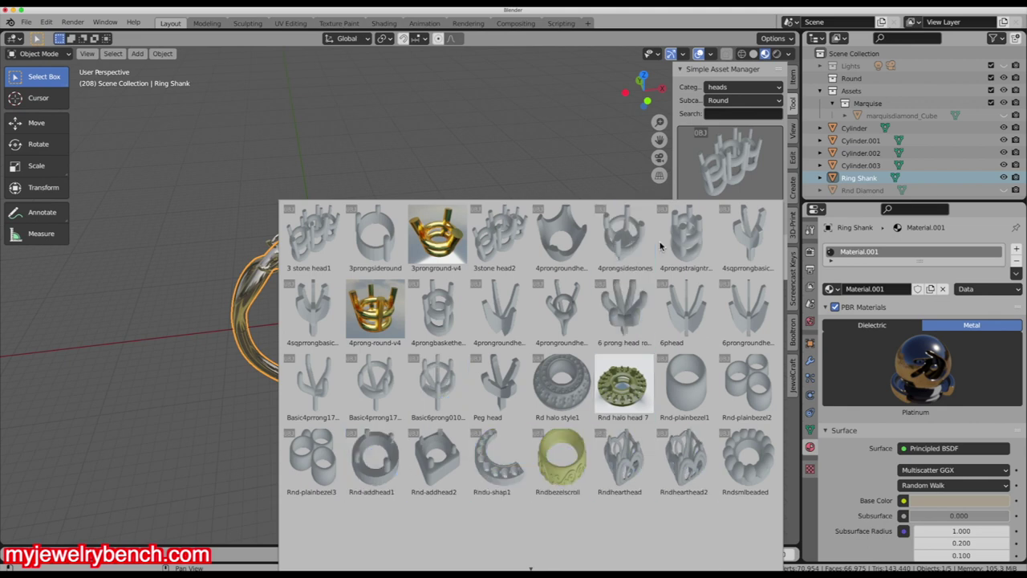
left_click(631, 234)
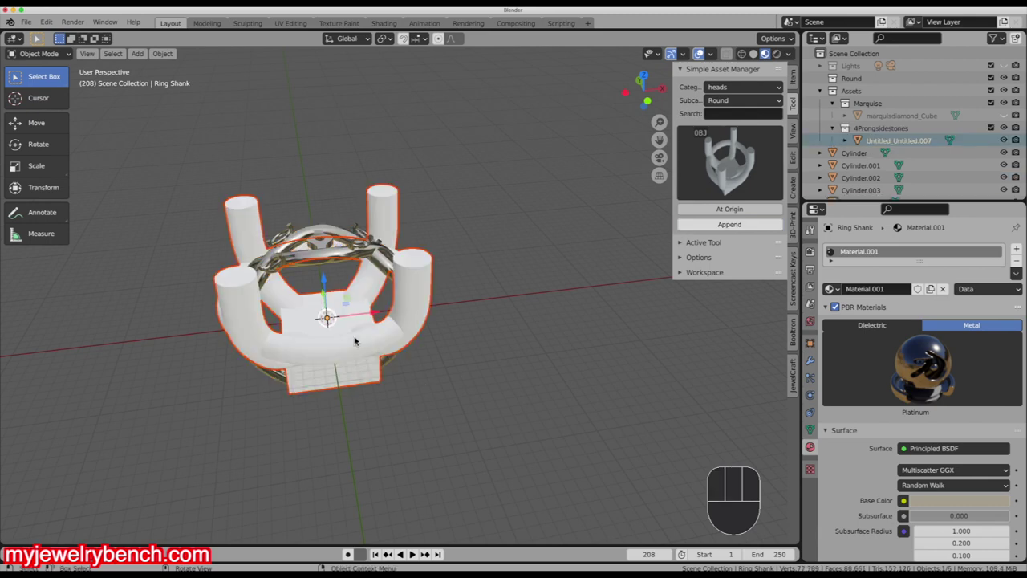
key("ctrl")
key("ctrl+a")
left_click(354, 336)
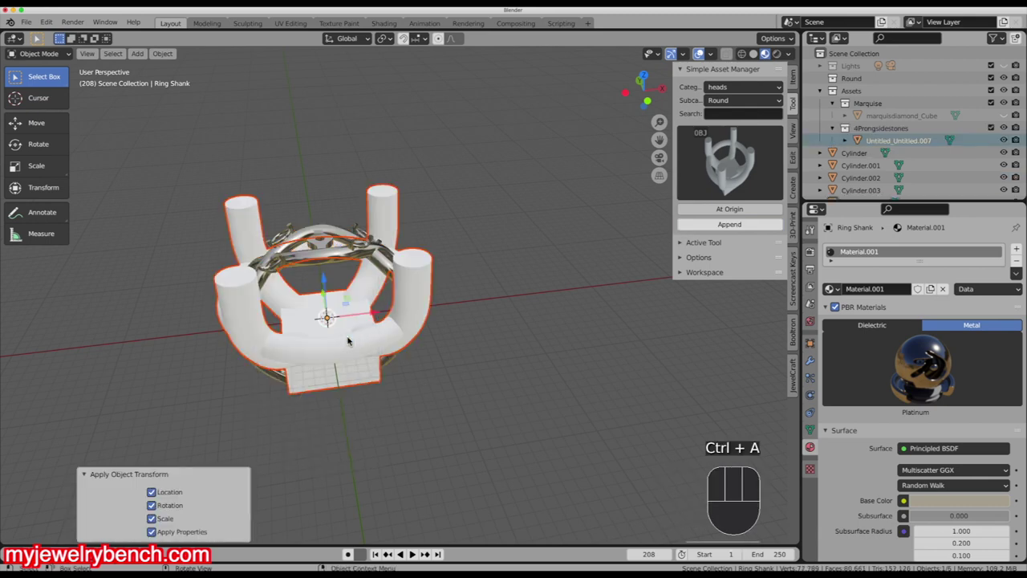
- Shrink the head uniformly, raise it about 9.92 mm onto the bar, scale it again to about 0.75 and lower it about 0.21 mm
key("s")
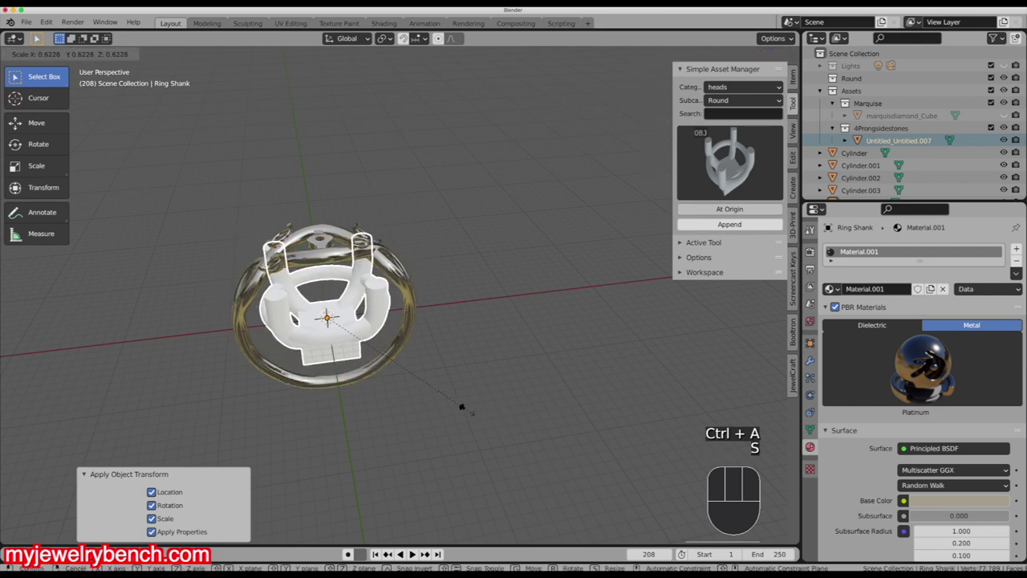
left_click(287, 287)
left_click_drag(328, 284, 340, 194)
key("s")
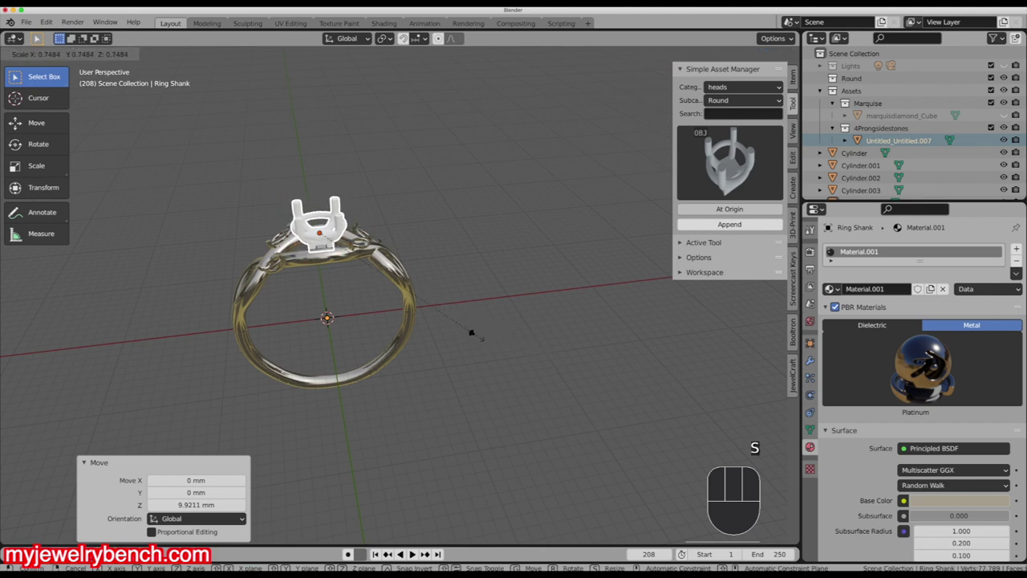
left_click(472, 338)
left_click_drag(317, 191, 318, 197)
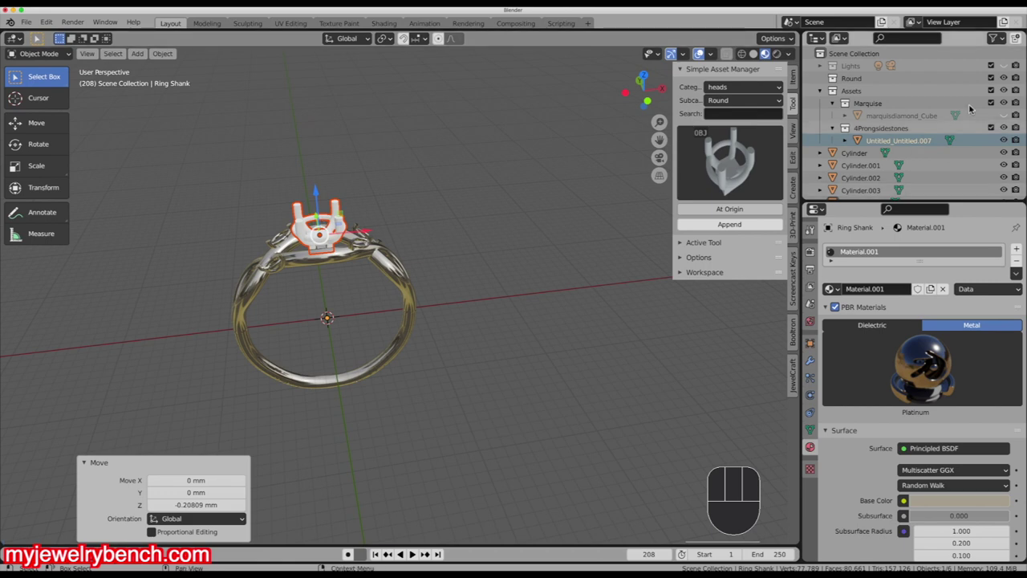
- Unhide the Rnd Diamond and raise it along Z from the origin into the four-prong head
scroll(1006, 114, "down", 2)
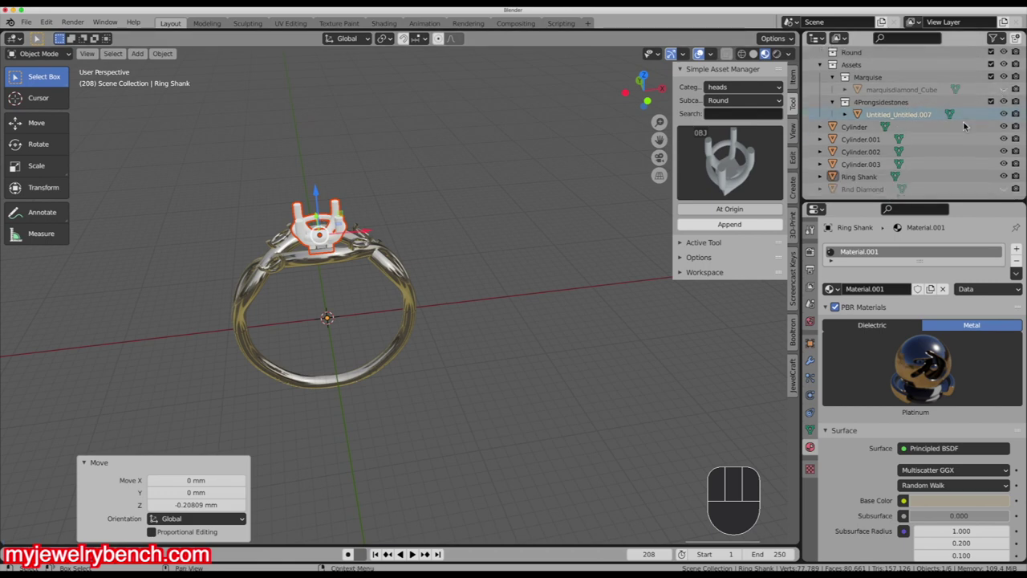
left_click(1003, 188)
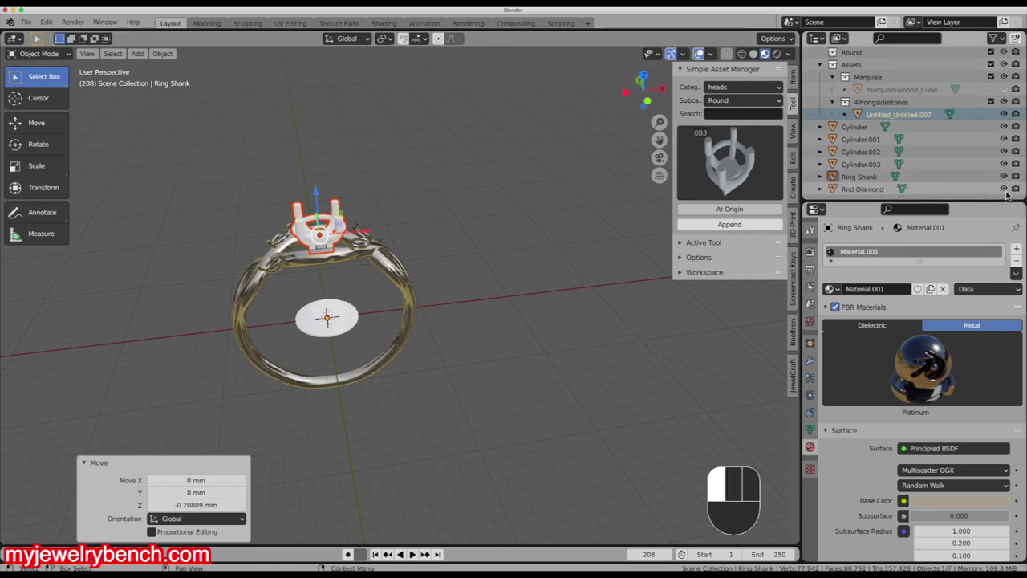
left_click(335, 323)
left_click_drag(323, 283, 320, 178)
- Widen the four-prong head around the diamond by about 1.29 in X and Y, keeping its height locked
middle_click_drag(319, 178, 260, 262)
left_click(338, 234)
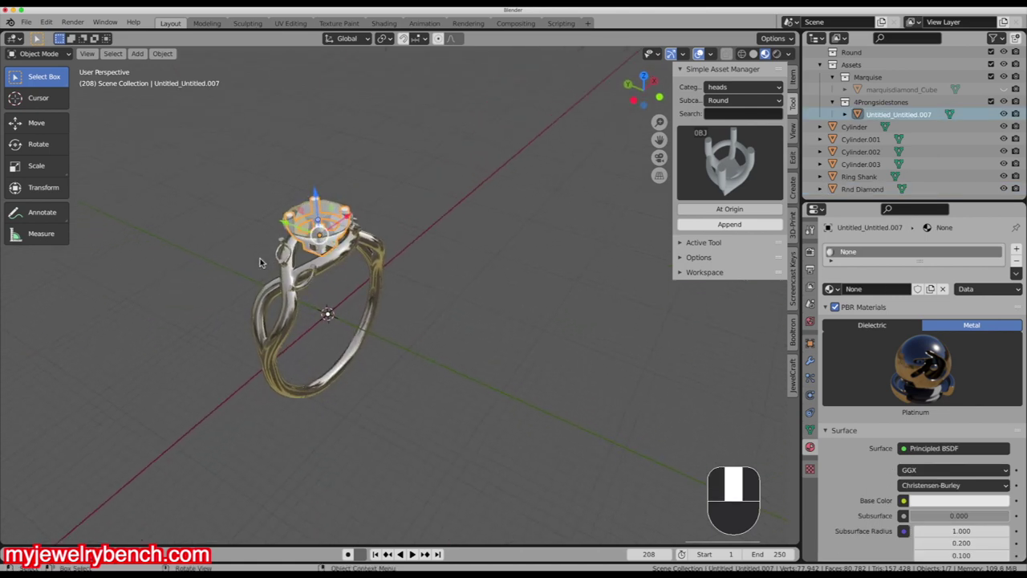
key("s")
key("shift+z")
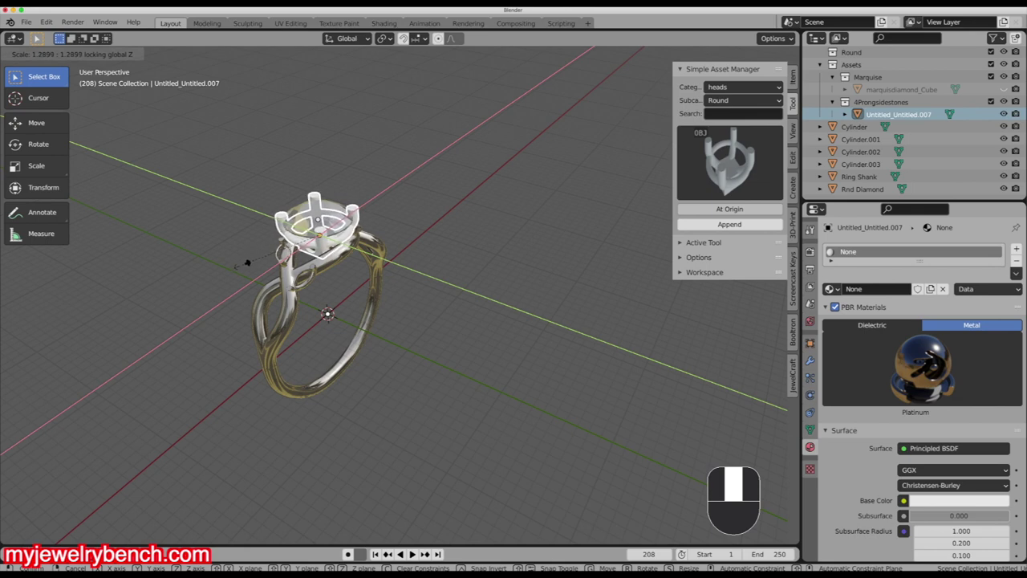
left_click(247, 263)
- Apply the Platinum metal preset to the four-prong head
middle_click_drag(247, 263, 351, 246)
scroll(351, 247, "up", 4)
left_click(344, 227)
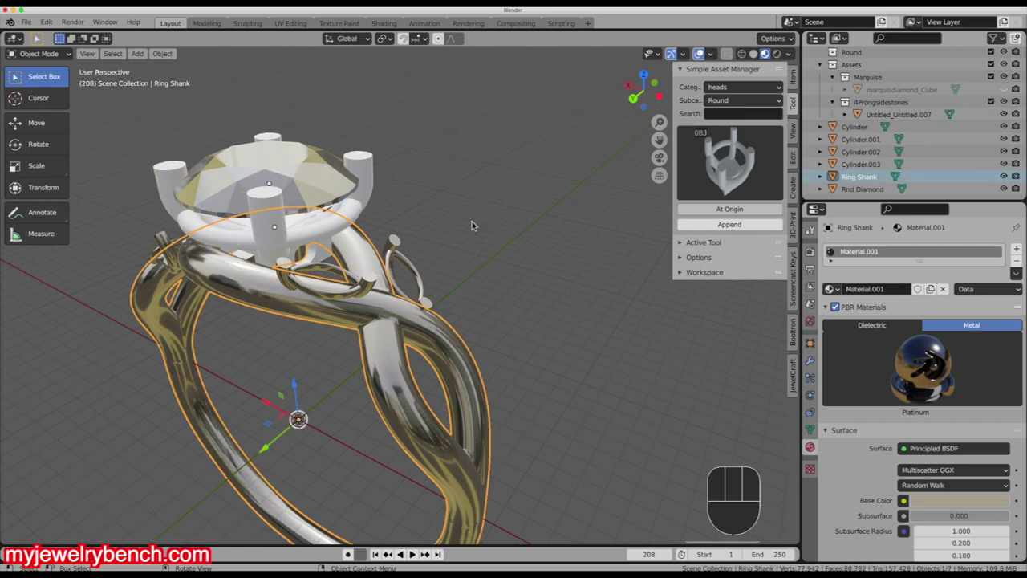
left_click(355, 183)
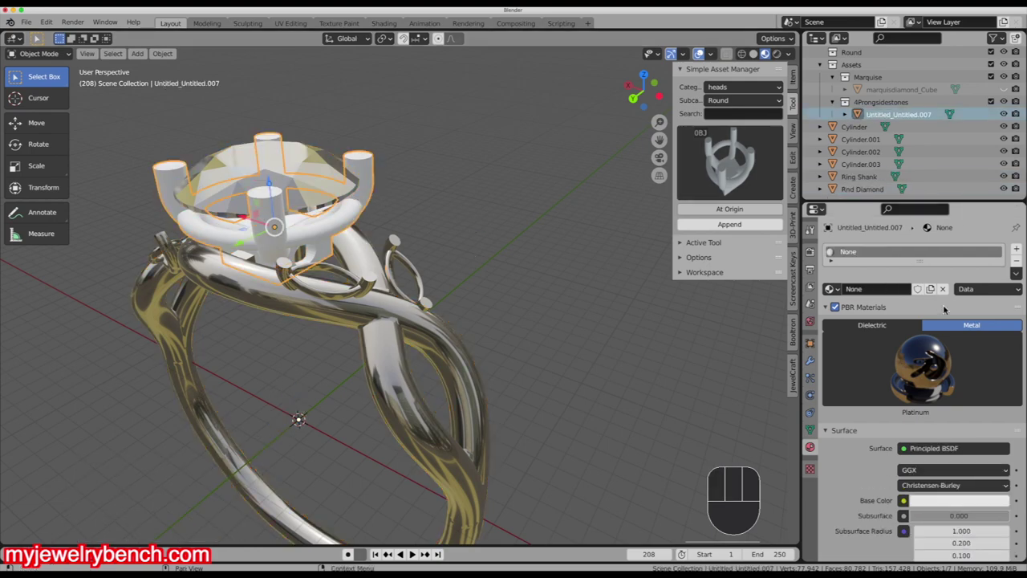
left_click(955, 337)
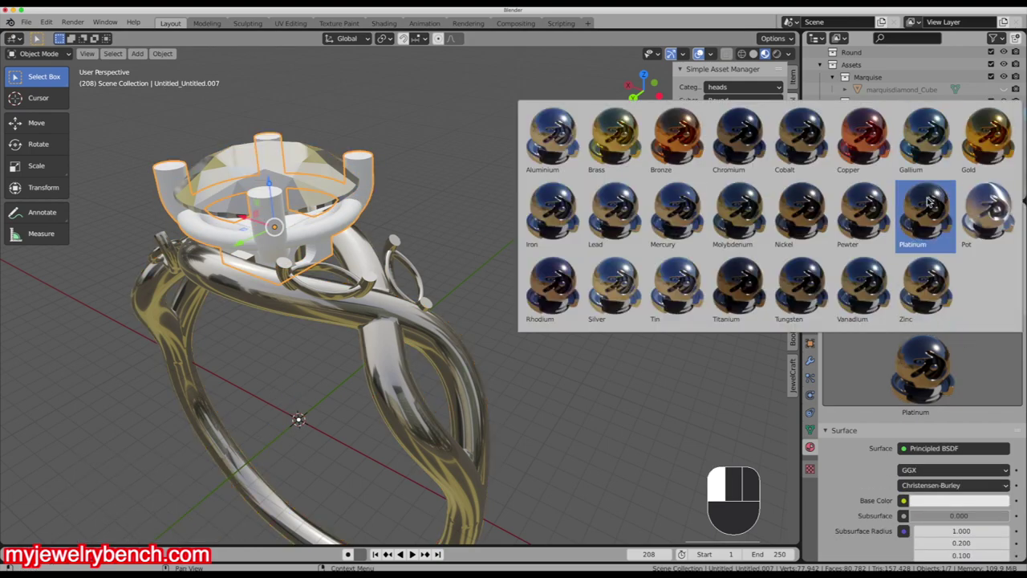
left_click(929, 203)
middle_click_drag(433, 288, 496, 281)
middle_click_drag(333, 260, 306, 336)
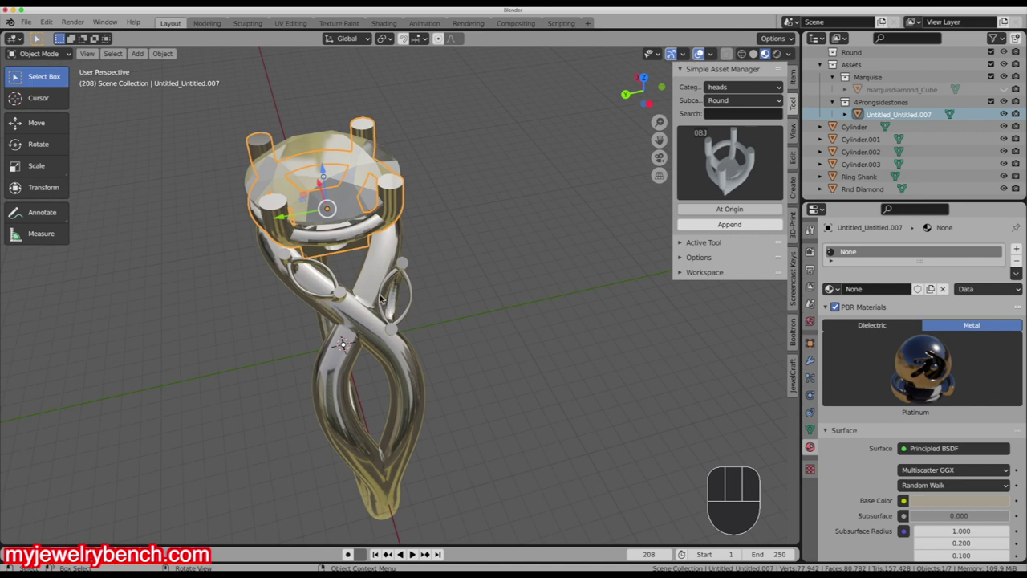
scroll(382, 298, "up", 3)
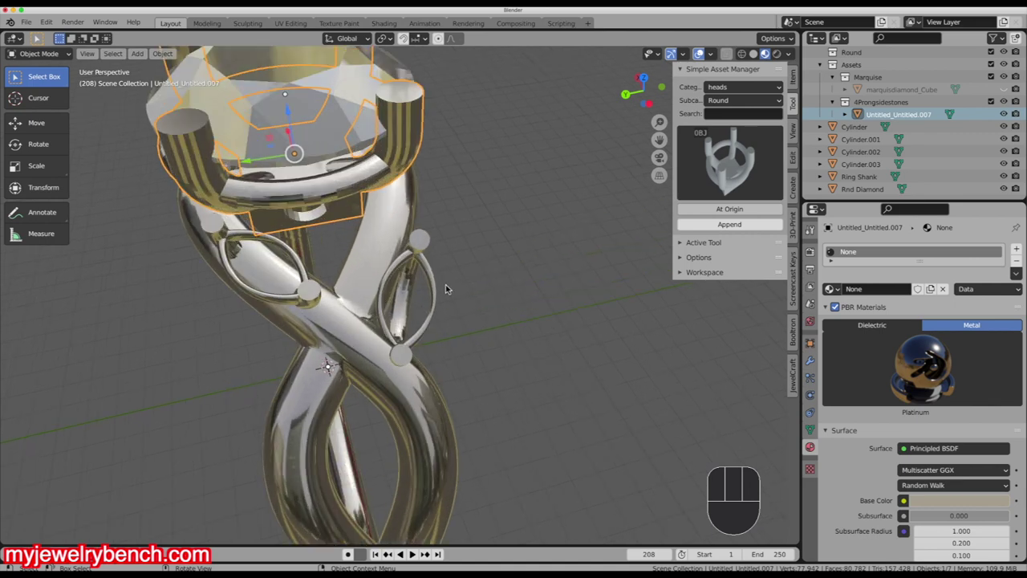
middle_click_drag(365, 321, 279, 347)
scroll(430, 370, "down", 3)
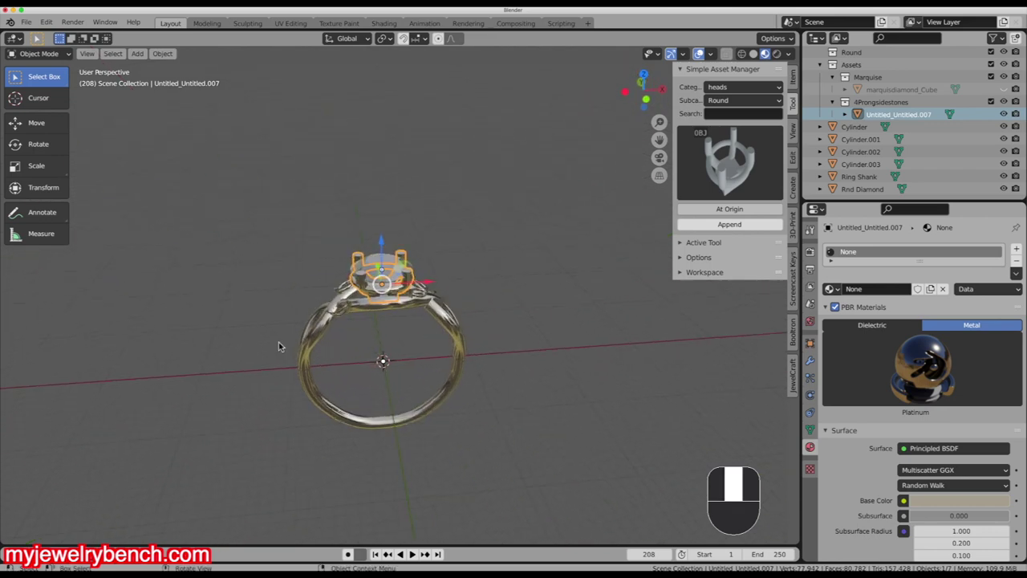